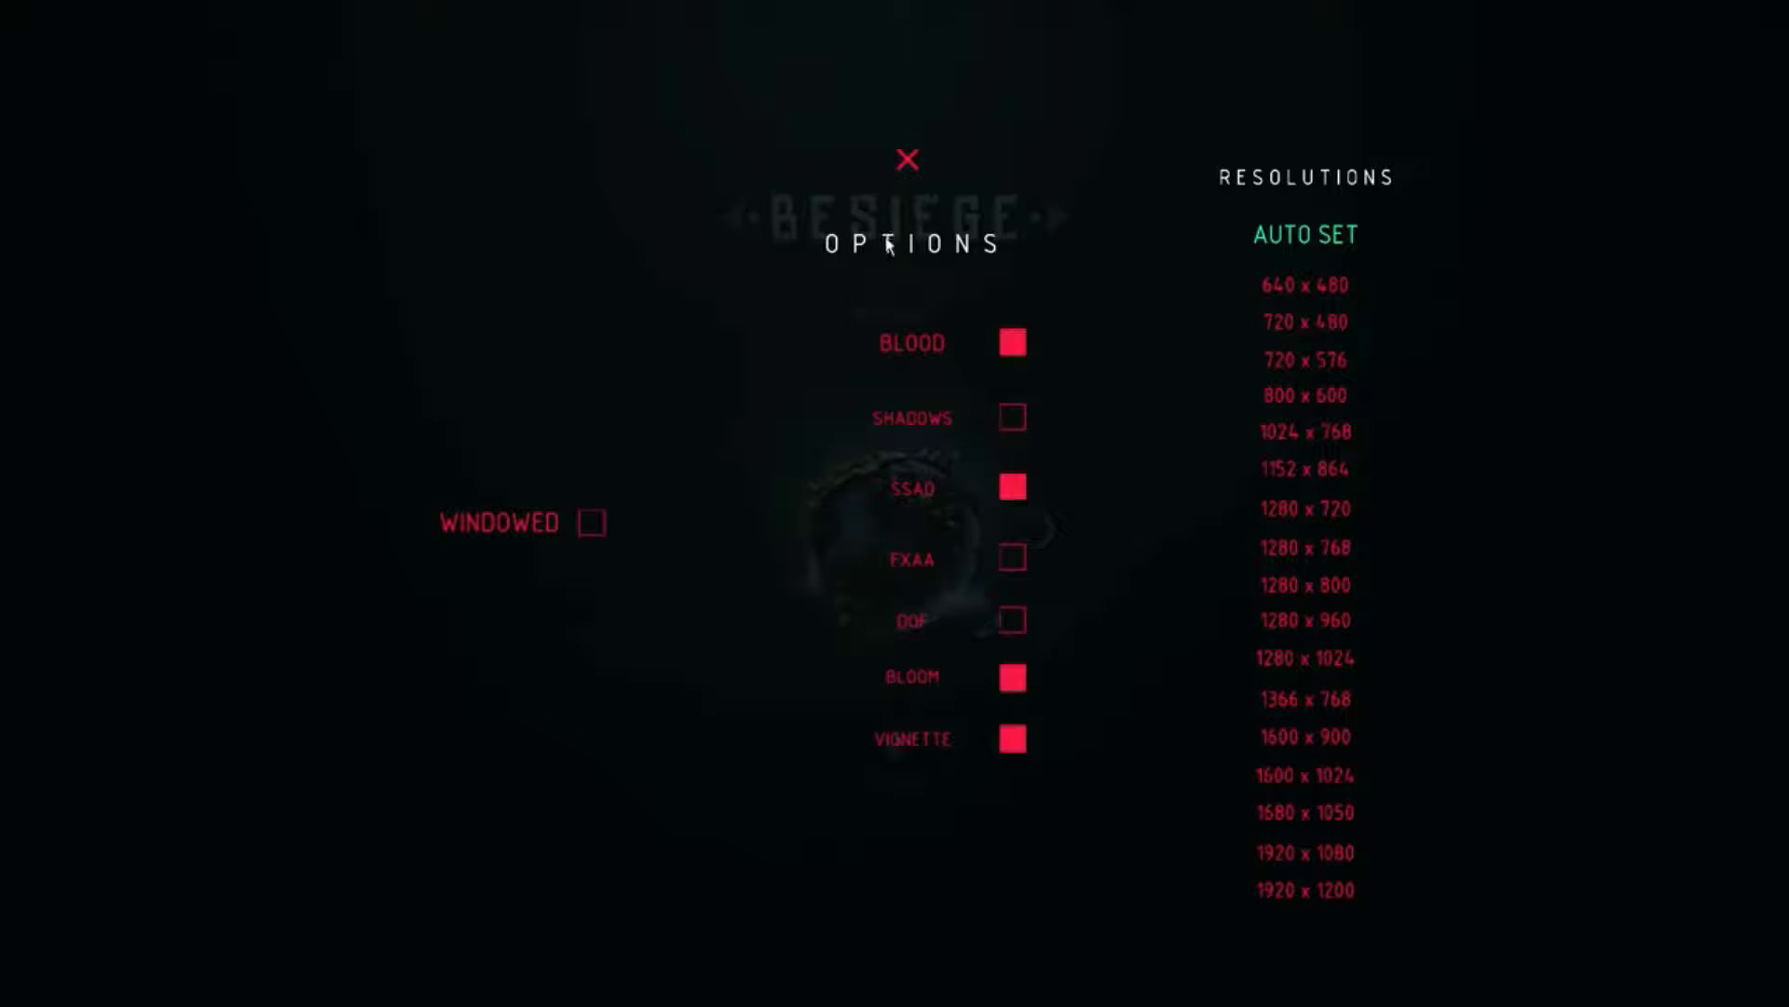
# Close the graphics options screen to leave the options menu
pyautogui.click(911, 160)
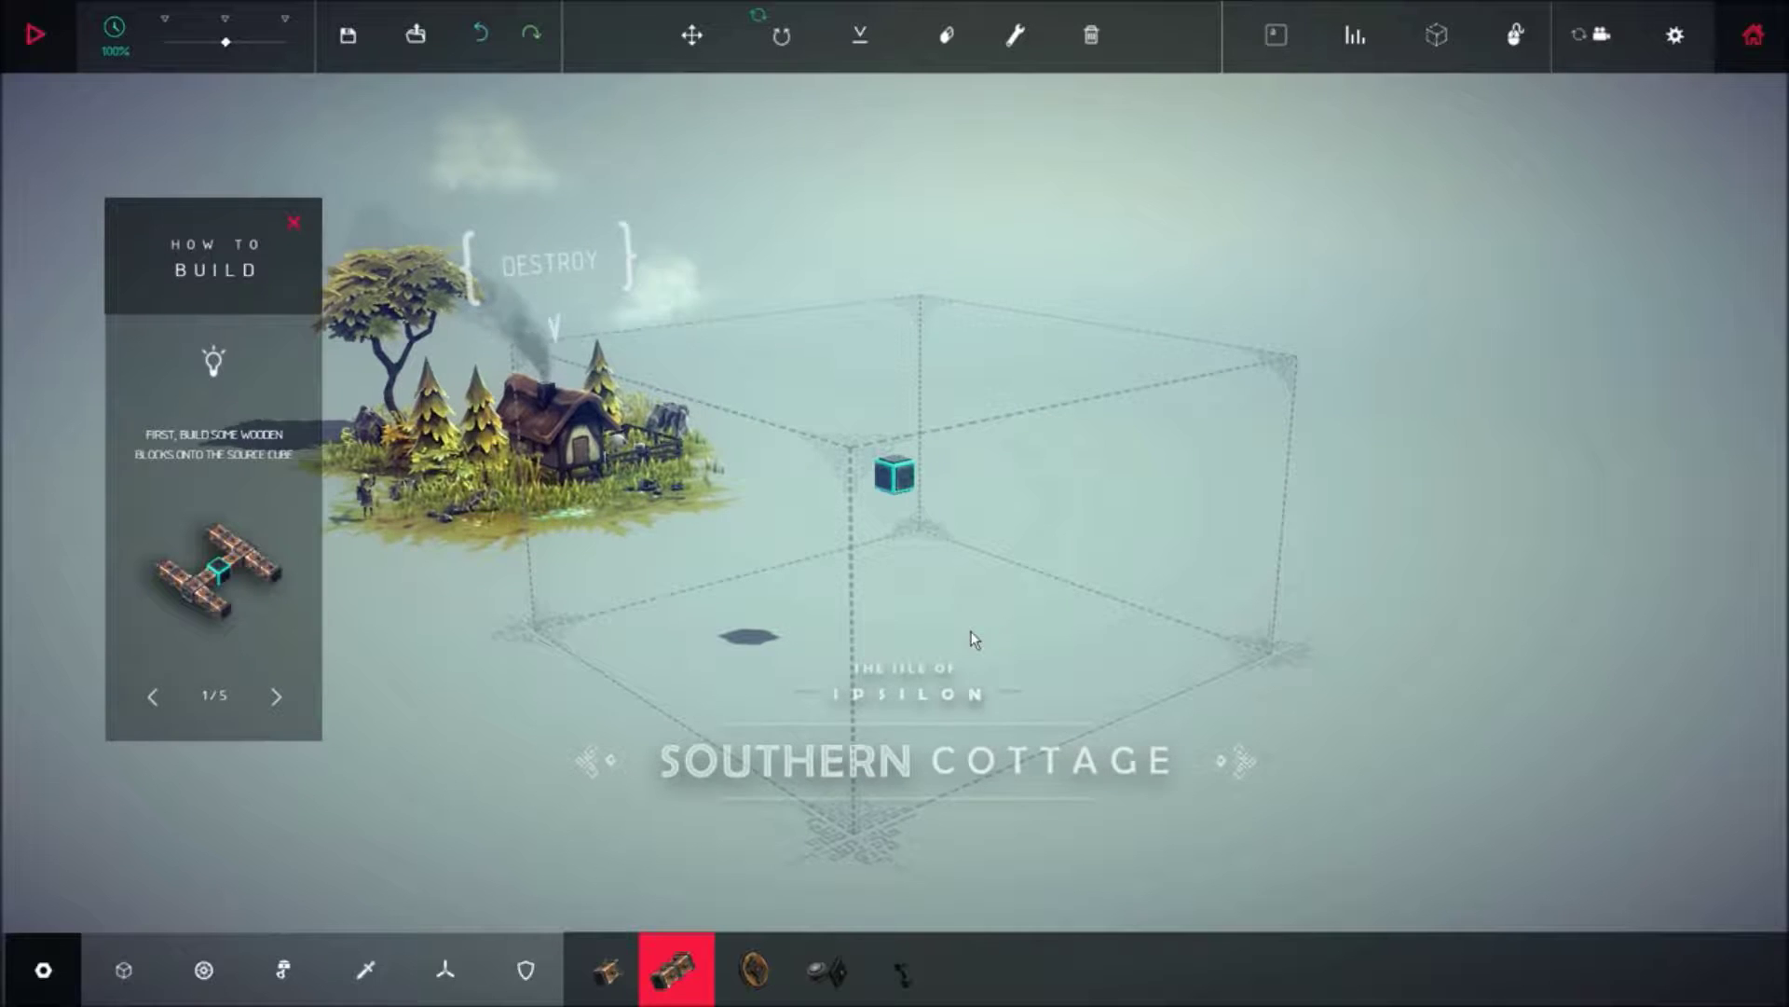
# Switch off blood, shadows, SSAO, vignette and bloom in the in-level settings
pyautogui.moveTo(1097, 491)
pyautogui.mouseDown()
pyautogui.moveTo(1126, 499)
pyautogui.moveTo(1042, 396)
pyautogui.mouseUp()
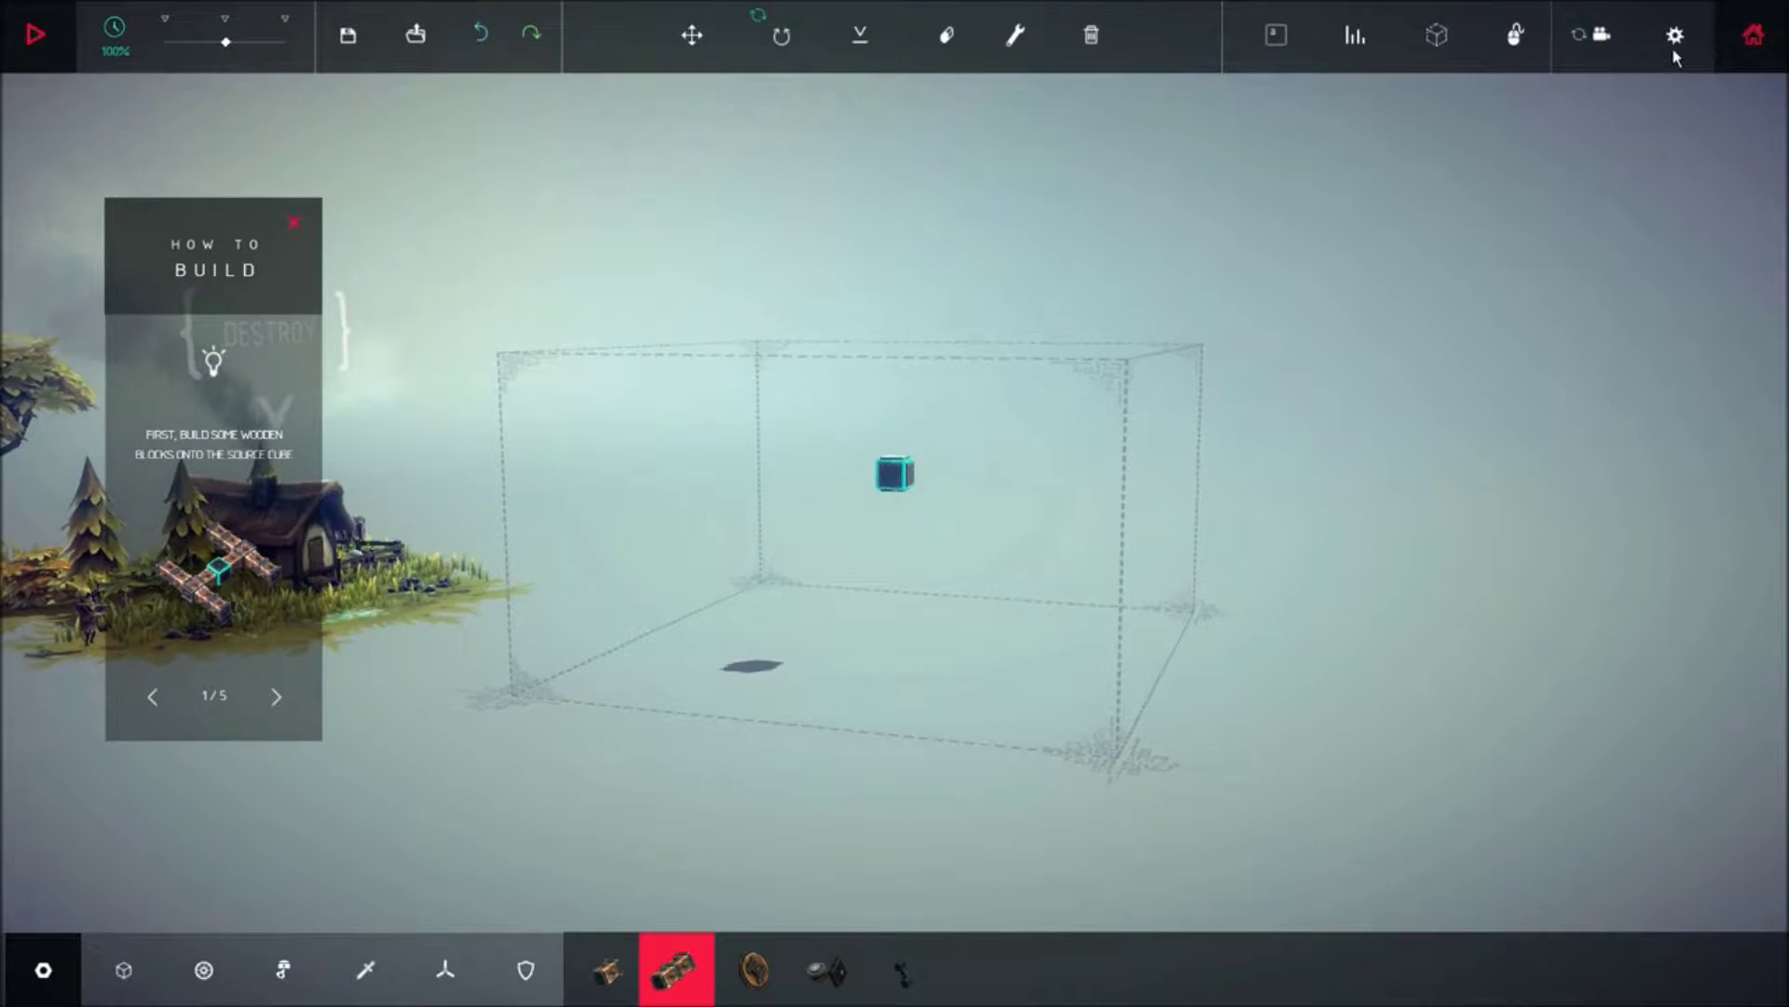
pyautogui.click(1677, 35)
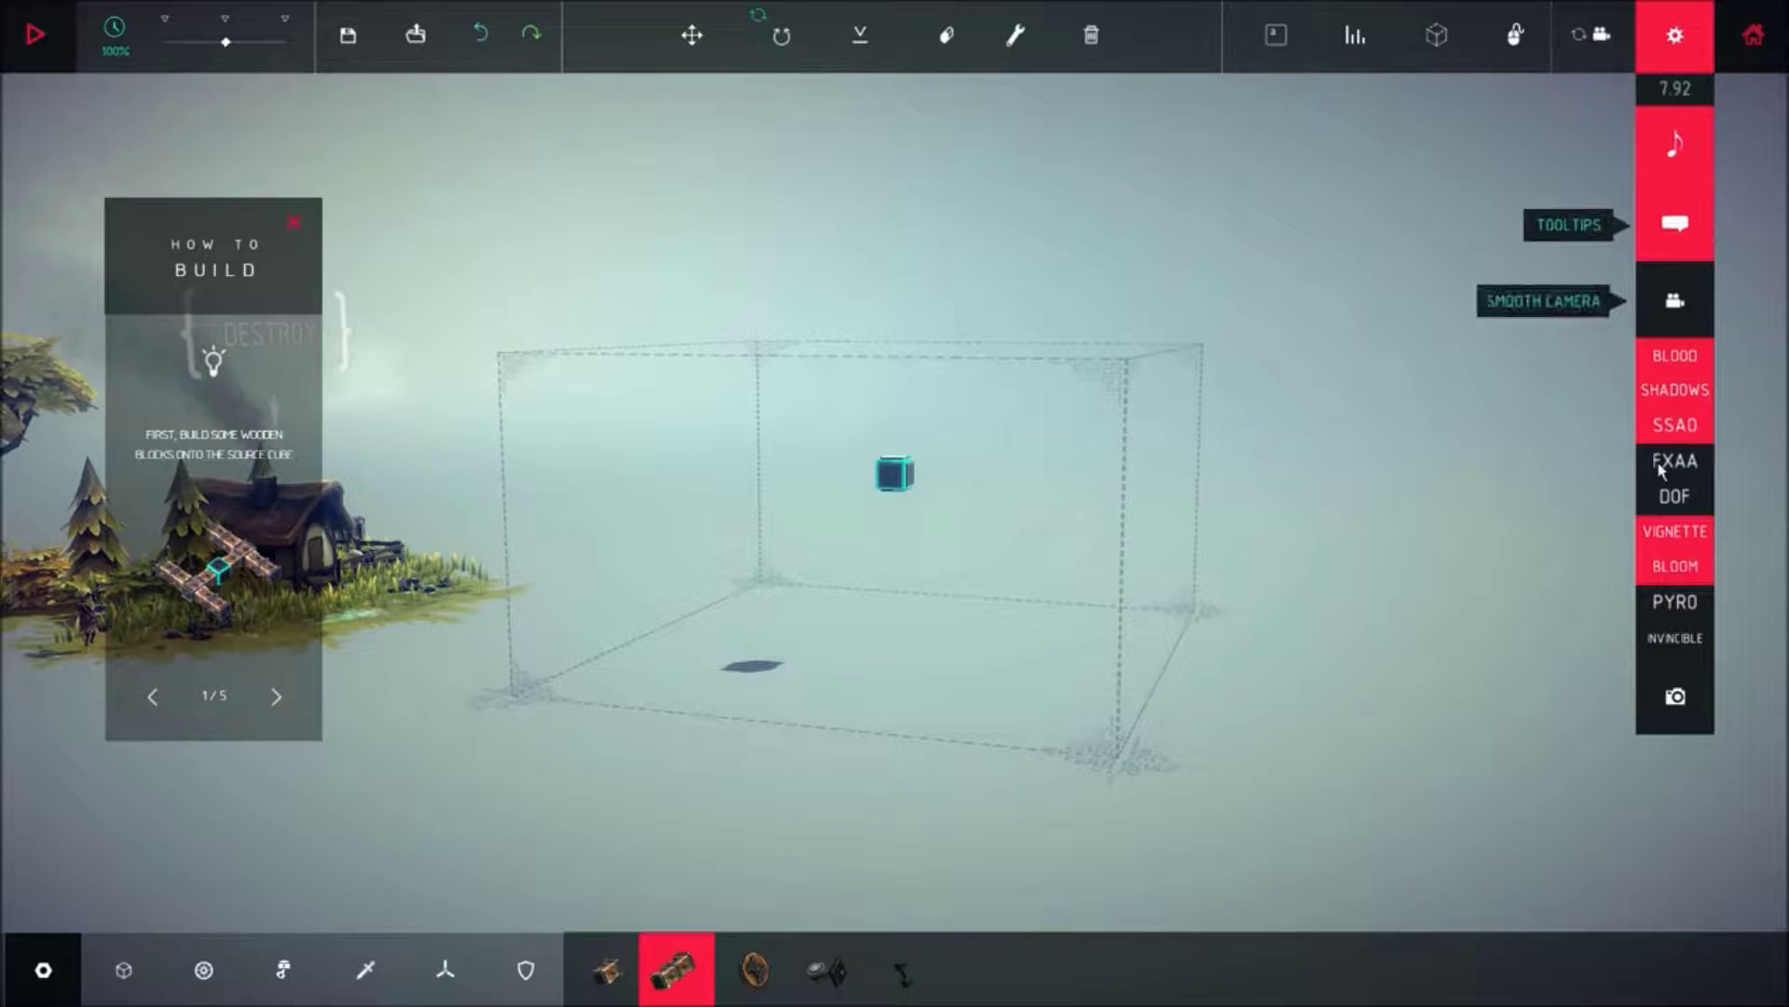
pyautogui.click(1673, 427)
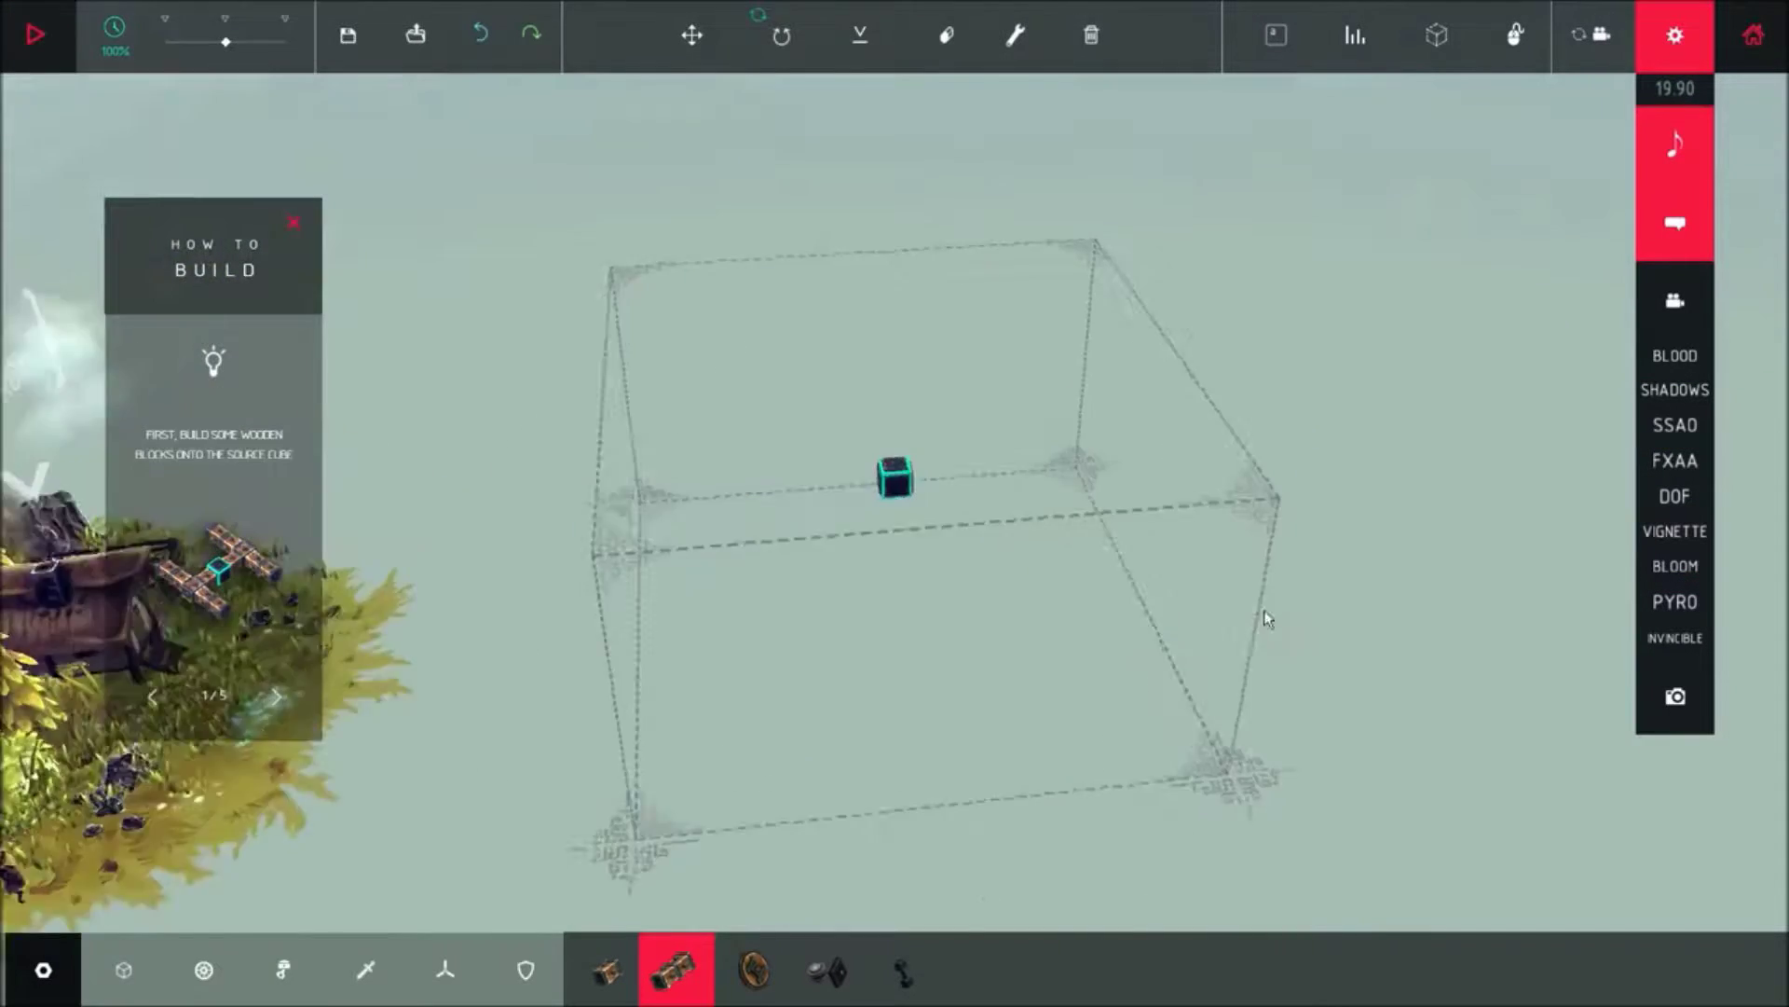
pyautogui.moveTo(1264, 609)
pyautogui.mouseDown()
pyautogui.moveTo(768, 438)
pyautogui.moveTo(926, 426)
pyautogui.moveTo(759, 318)
pyautogui.mouseUp()
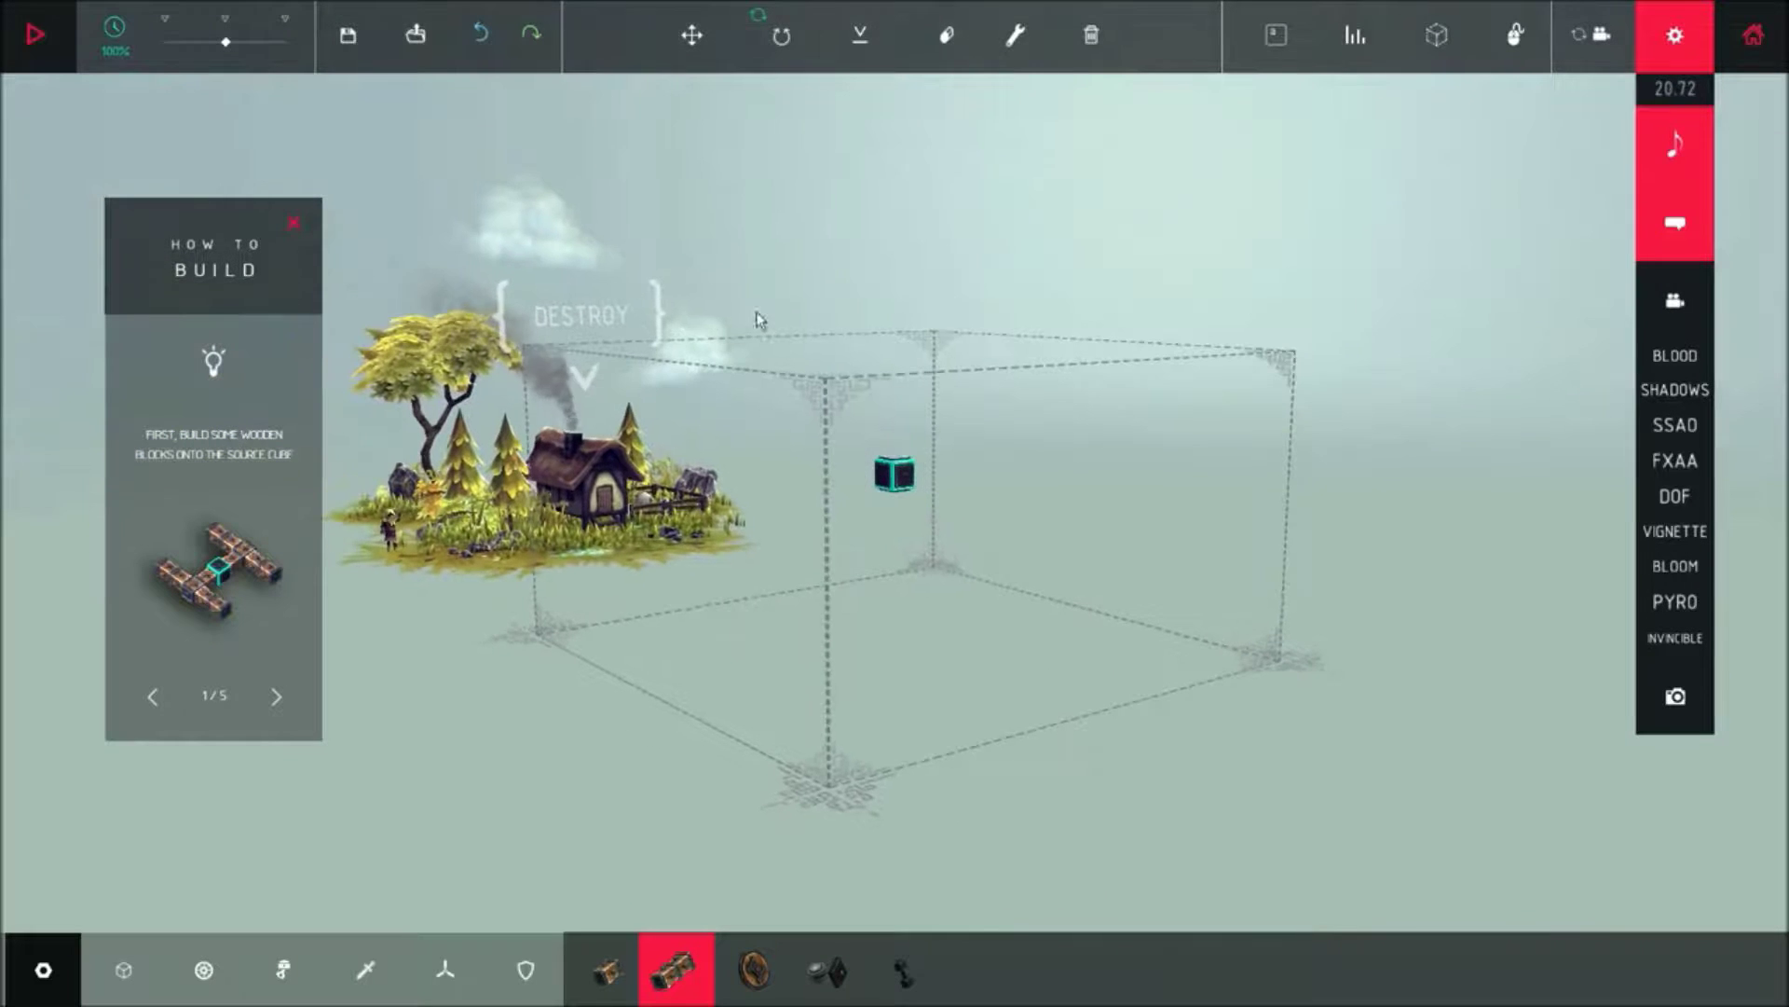
# Build the H-shaped frame from rotated wooden blocks on the source cube
pyautogui.click(298, 224)
pyautogui.click(606, 968)
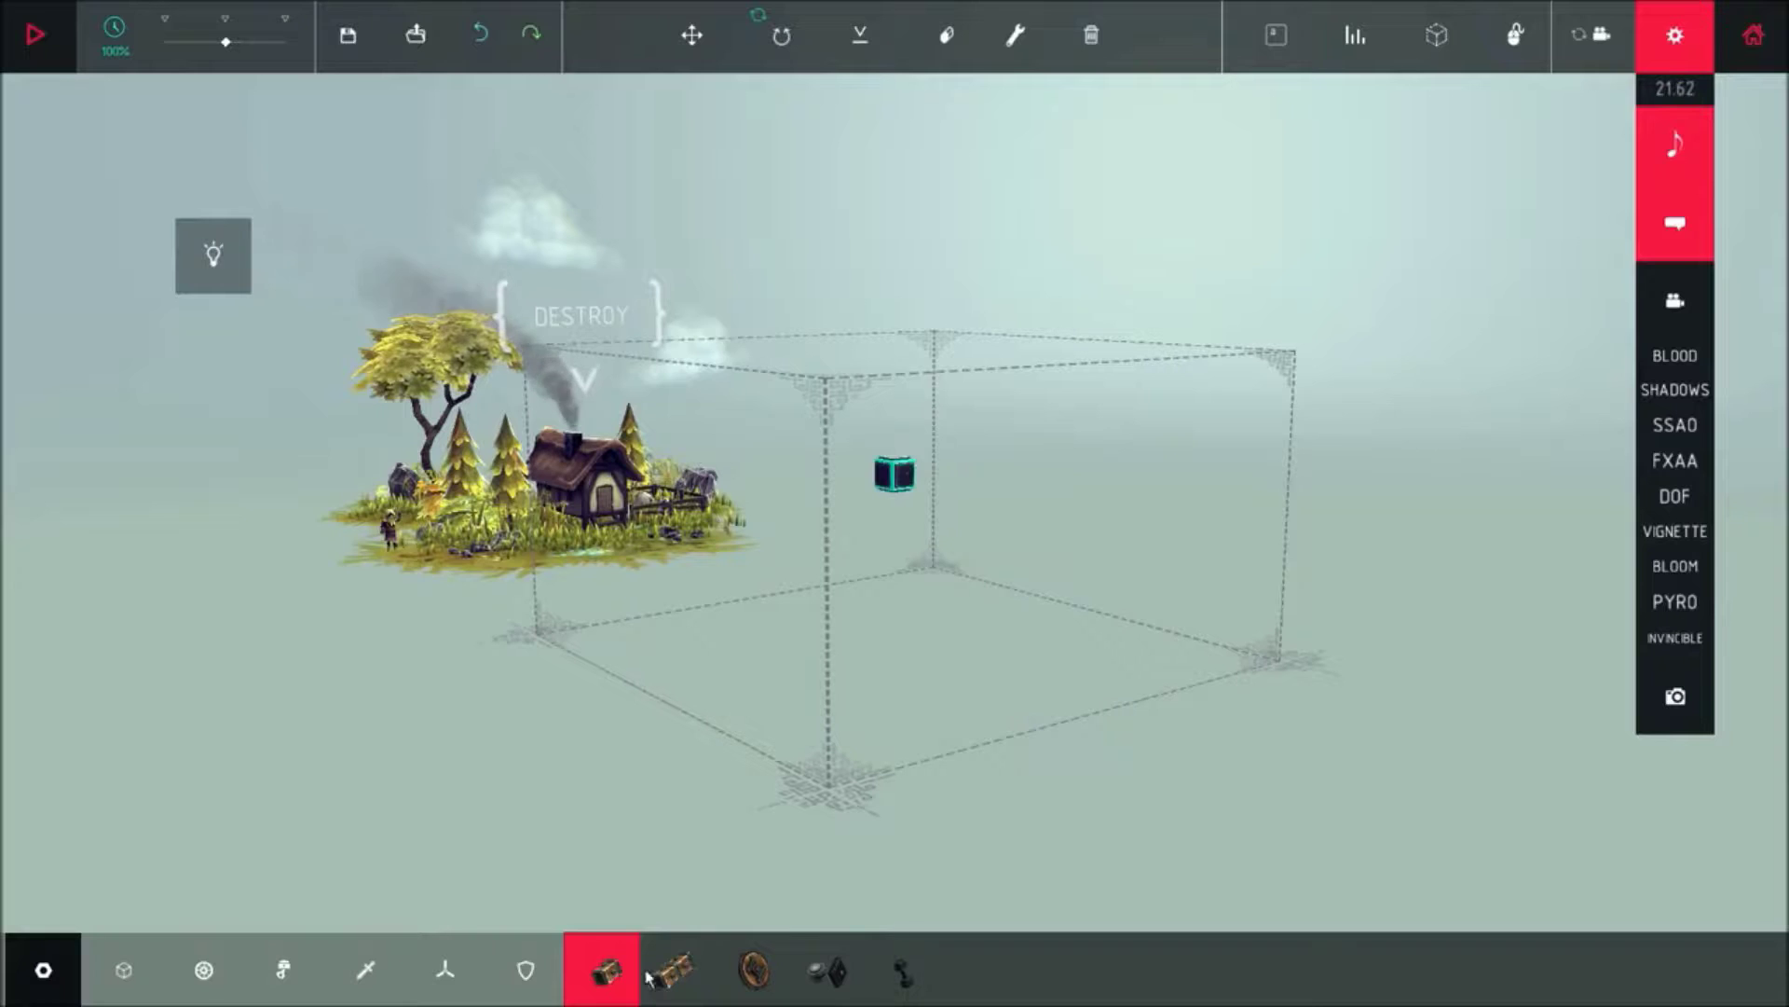
pyautogui.click(675, 969)
pyautogui.press('r')
pyautogui.click(942, 489)
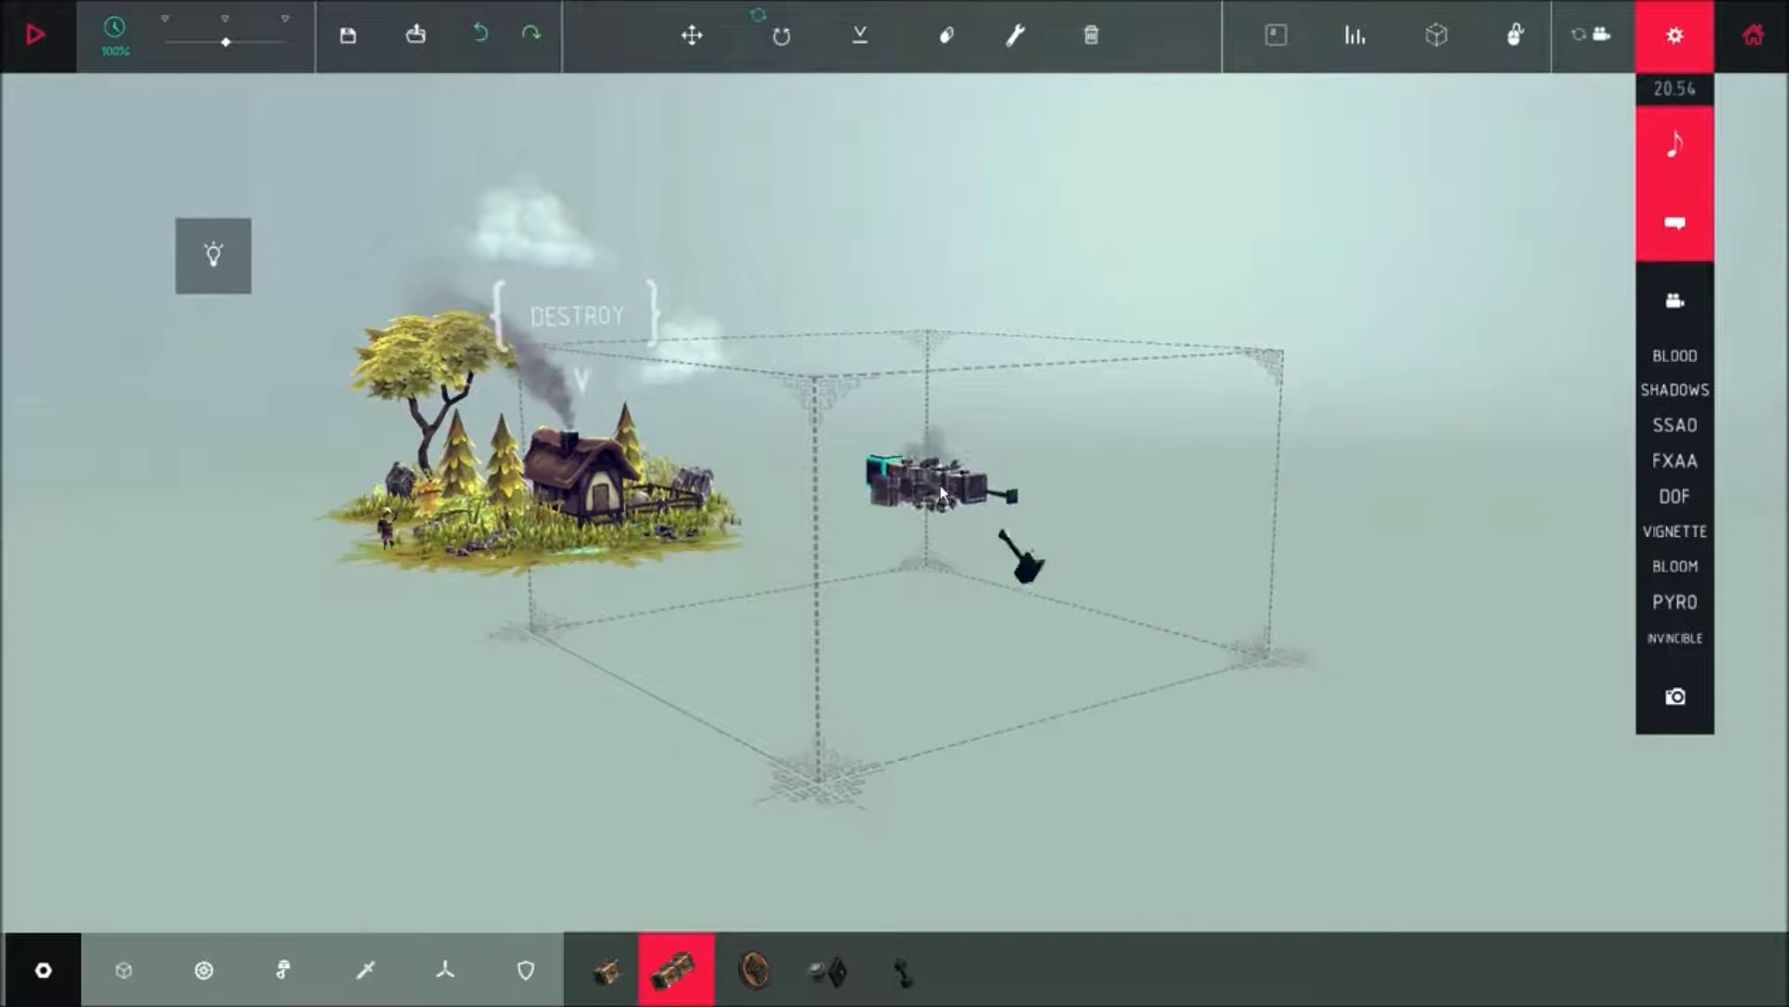
pyautogui.click(941, 490)
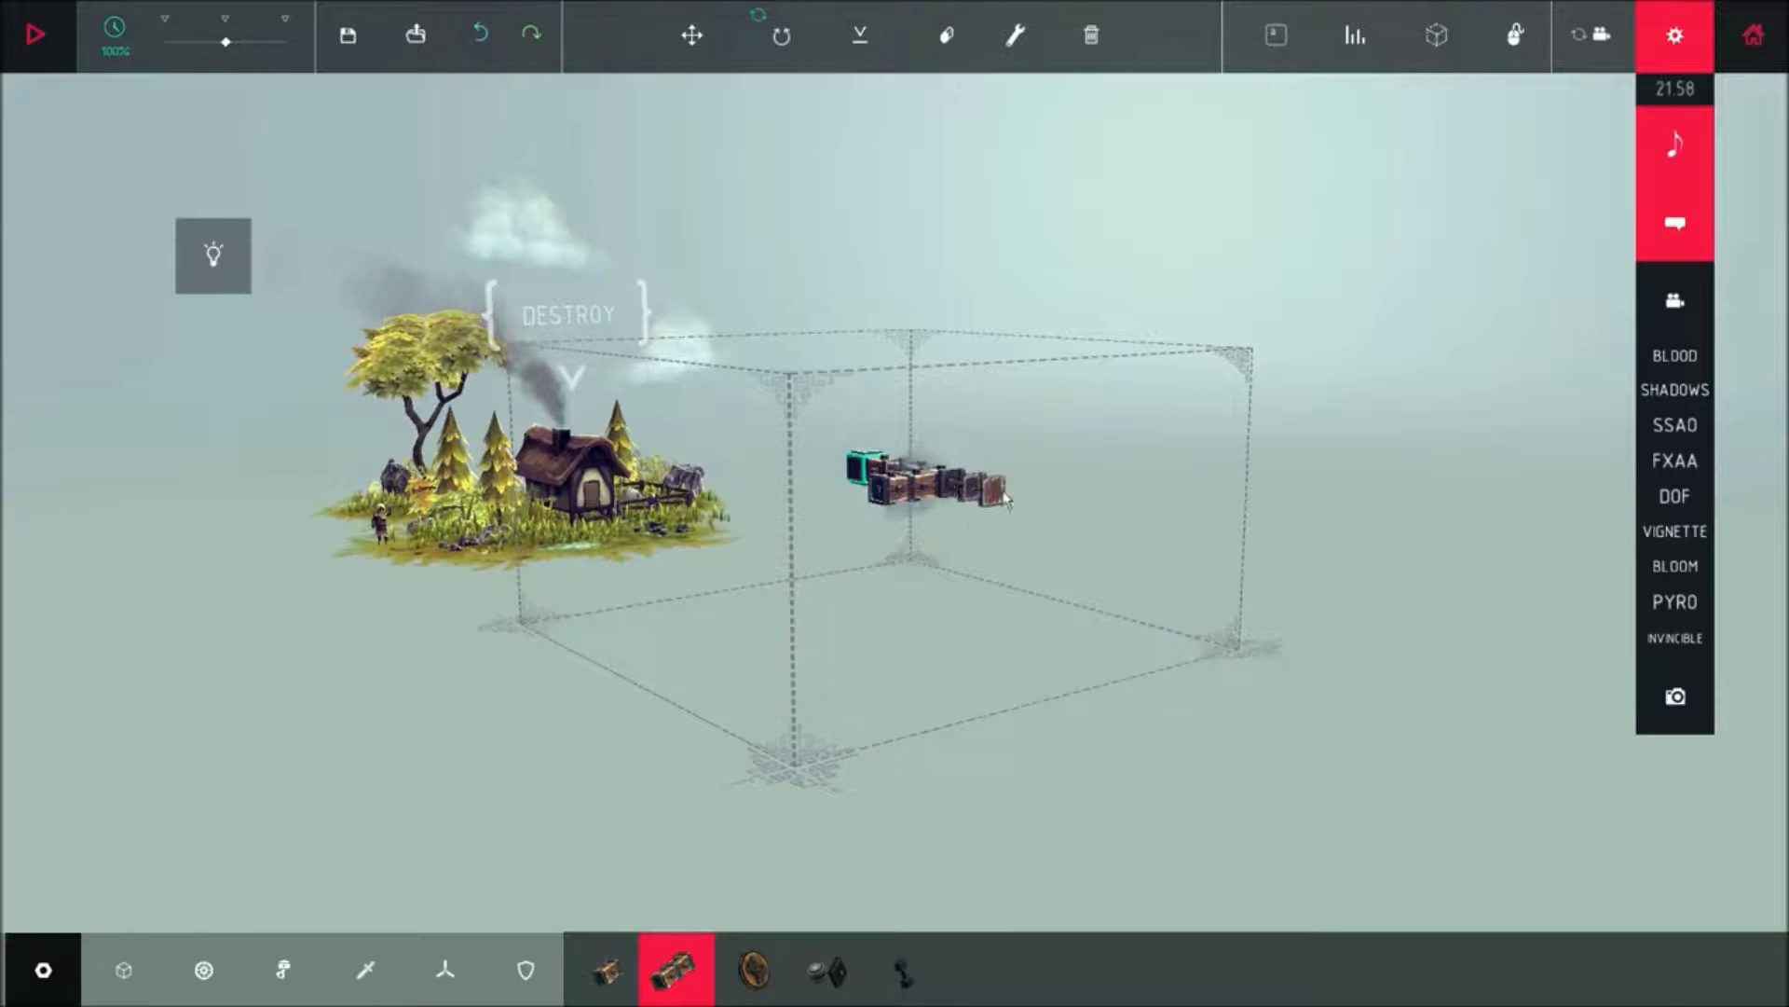
pyautogui.moveTo(1006, 500); pyautogui.dragTo(703, 535)
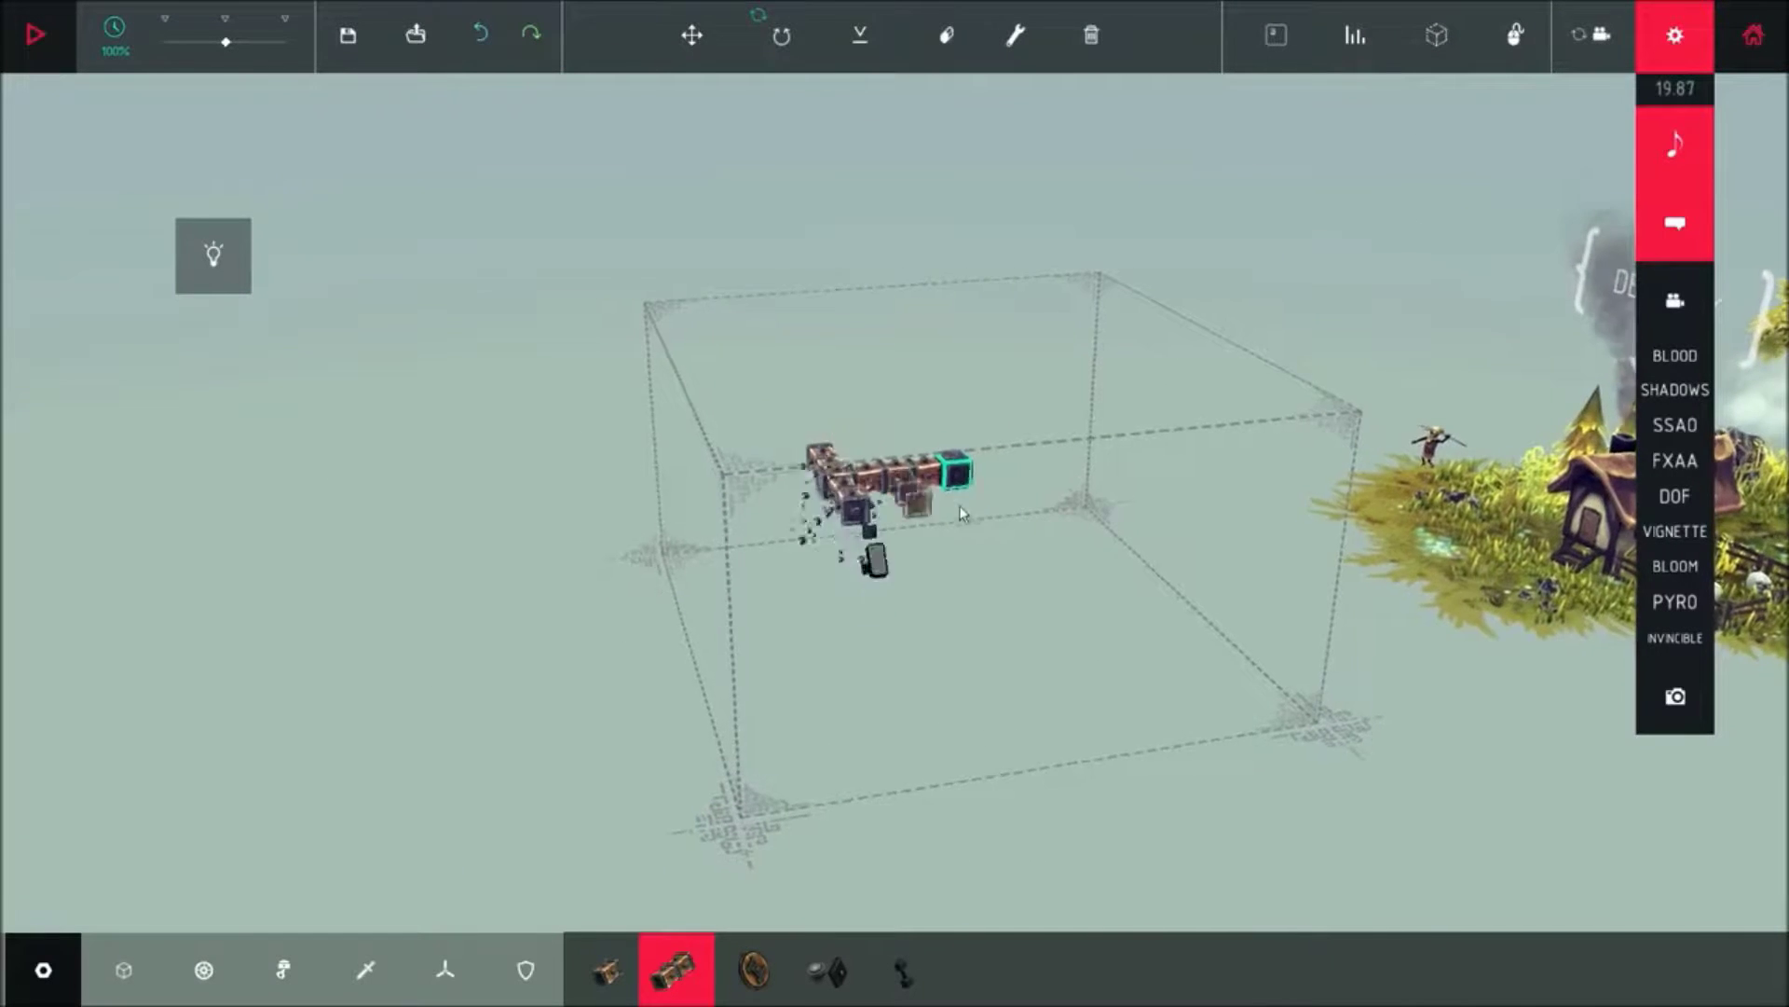
pyautogui.moveTo(833, 497); pyautogui.dragTo(634, 588)
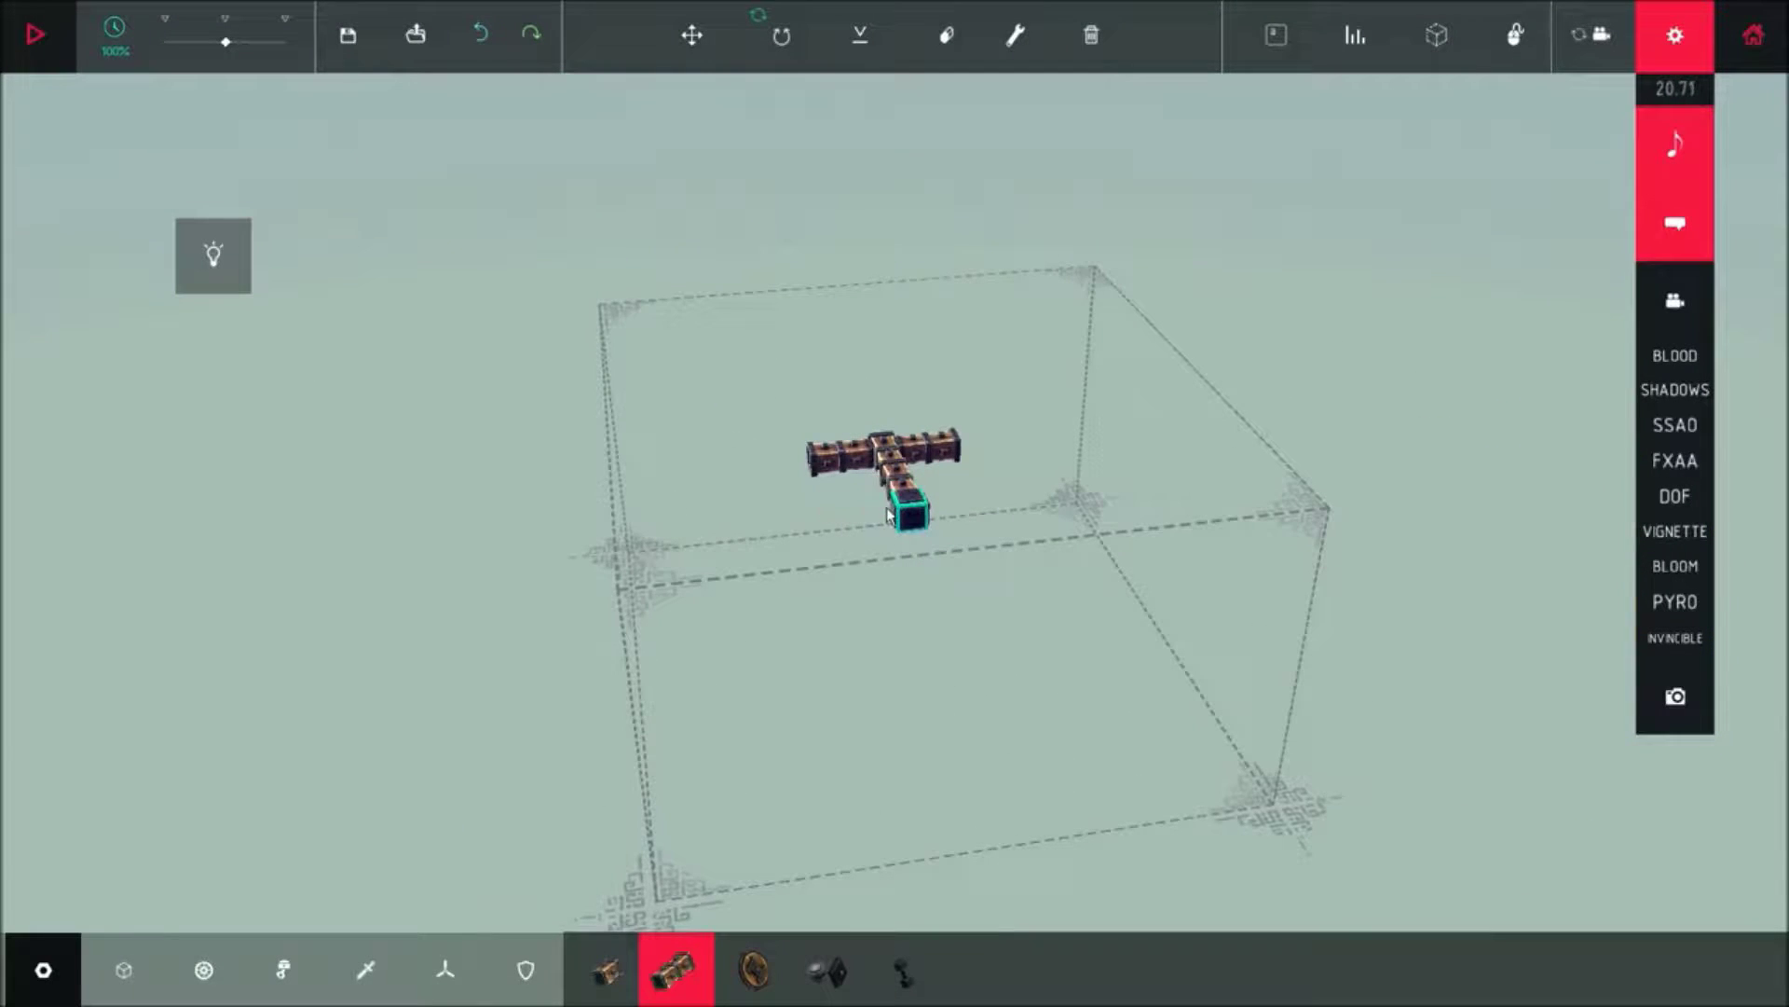
pyautogui.moveTo(899, 518); pyautogui.dragTo(628, 578)
# Attach a motor wheel at each of the frame's four corners
pyautogui.click(757, 969)
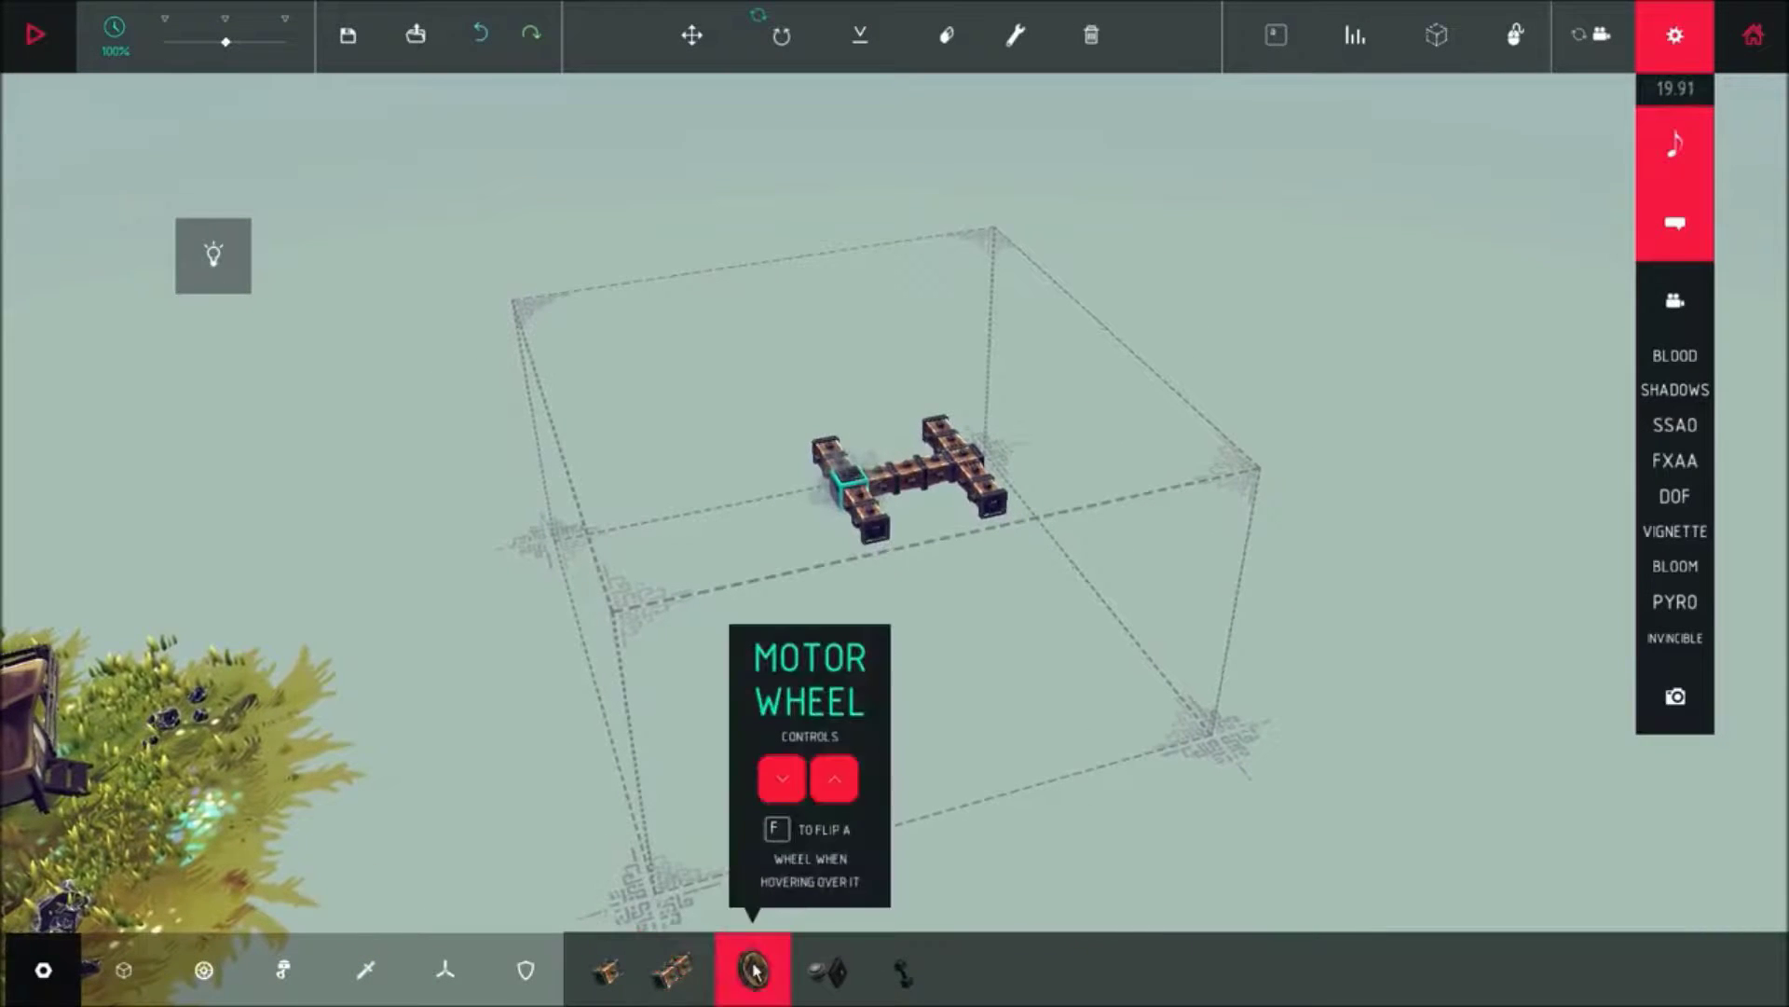
pyautogui.click(878, 531)
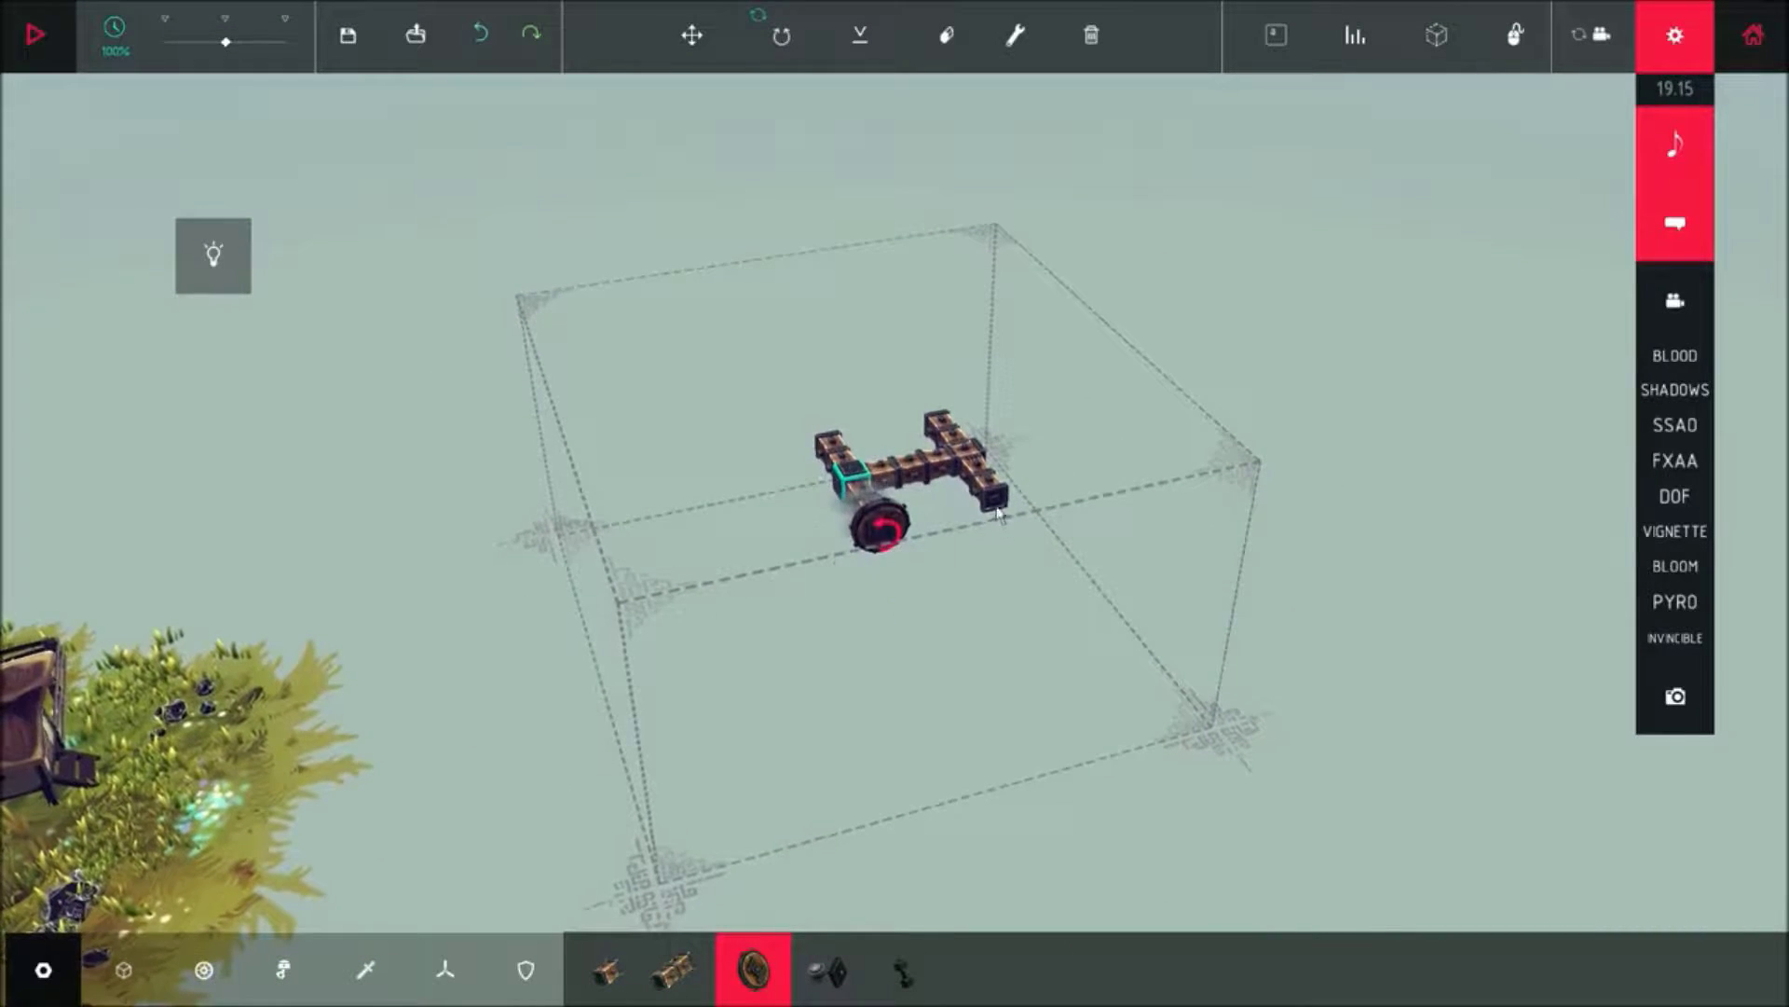
pyautogui.click(980, 496)
pyautogui.moveTo(979, 559)
pyautogui.mouseDown()
pyautogui.moveTo(1001, 626)
pyautogui.moveTo(1523, 508)
pyautogui.mouseUp()
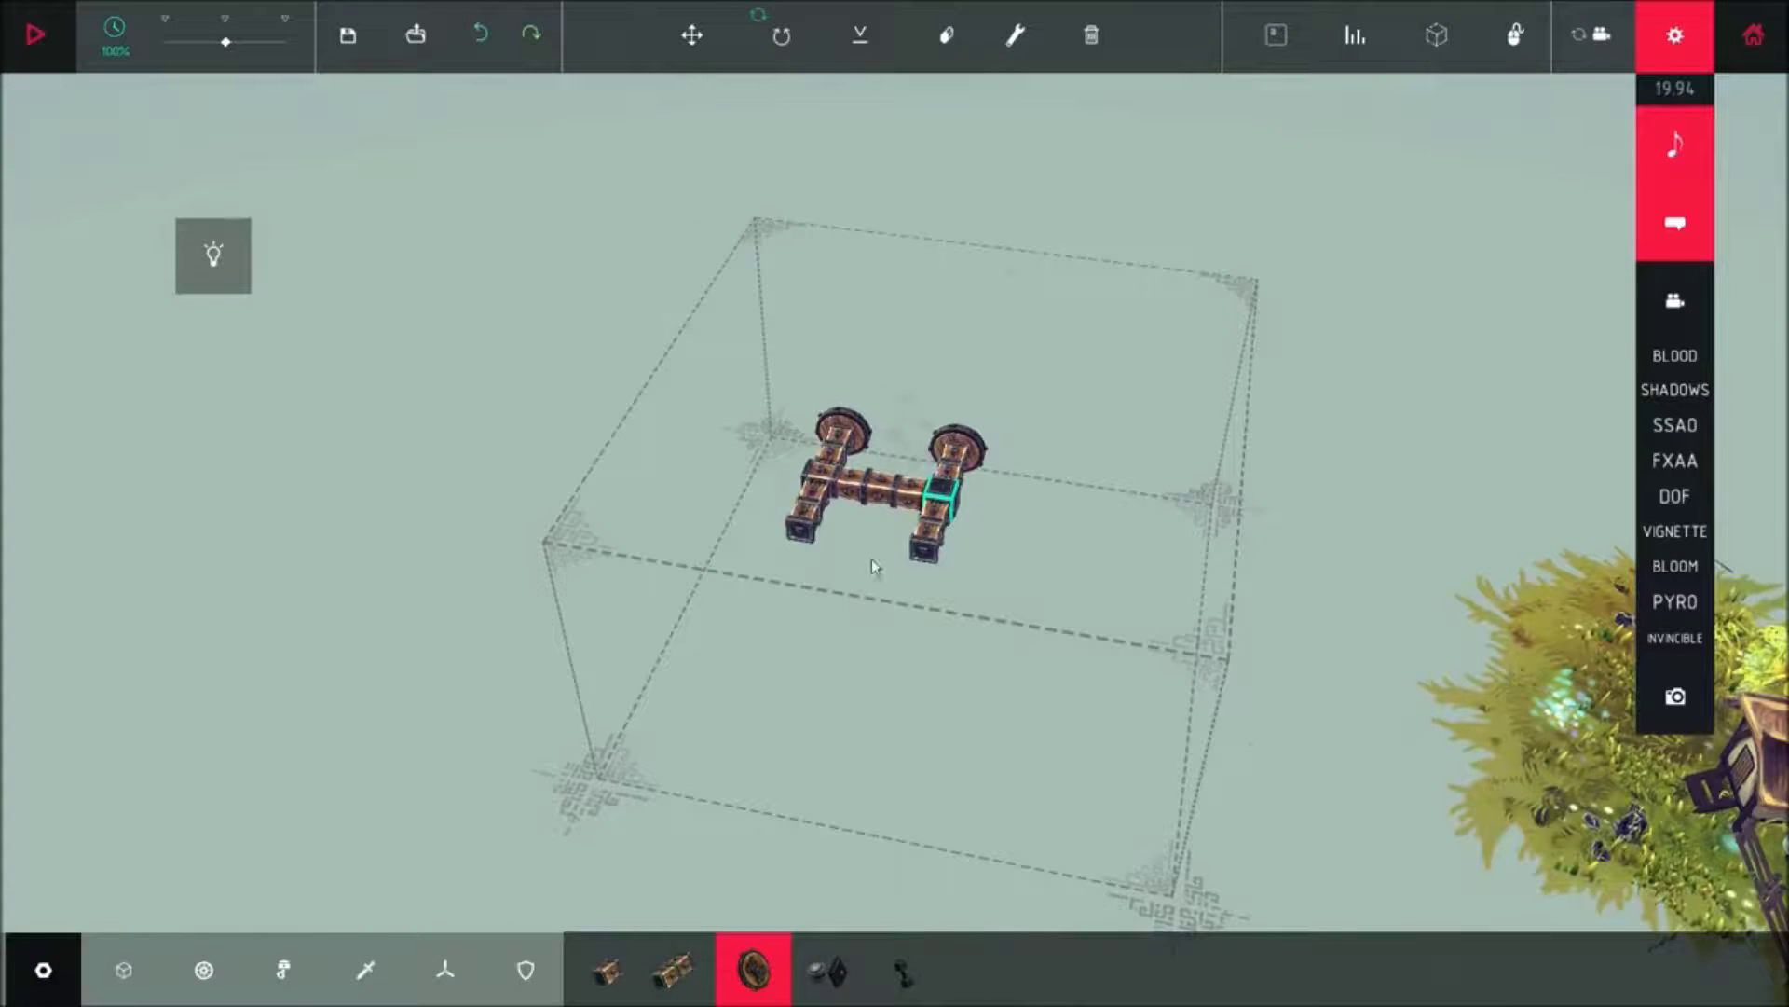
pyautogui.click(939, 560)
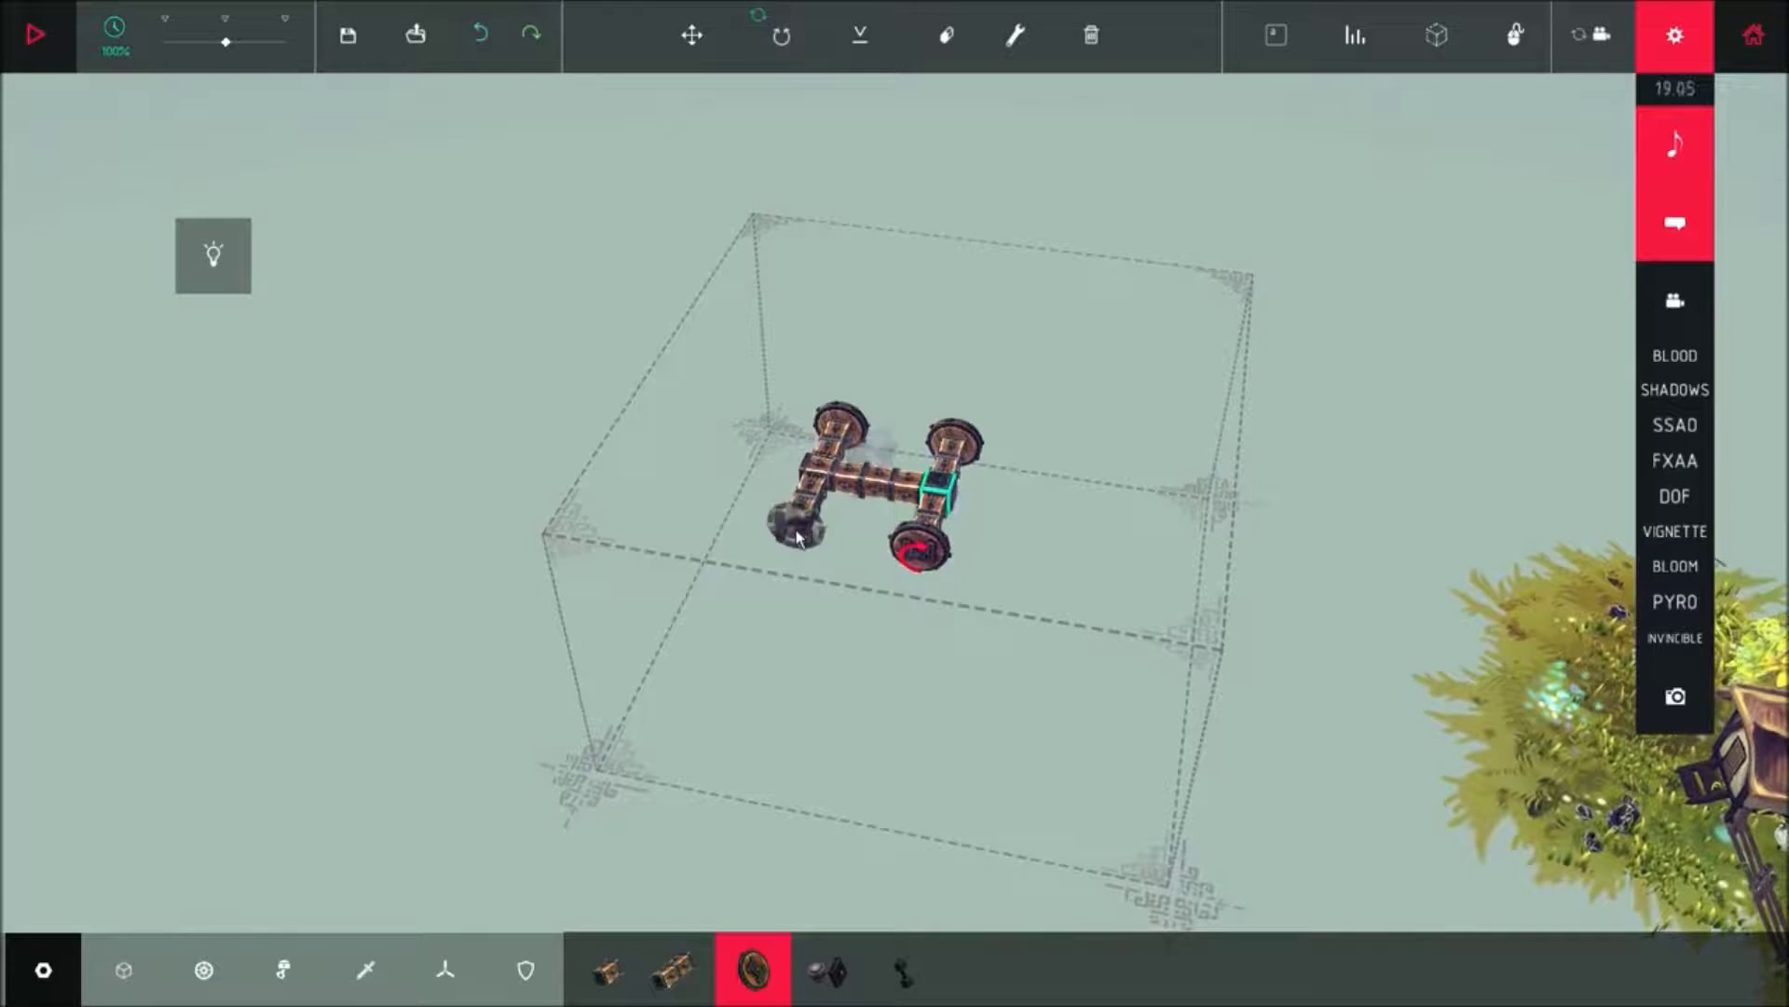
pyautogui.click(800, 535)
pyautogui.click(862, 495)
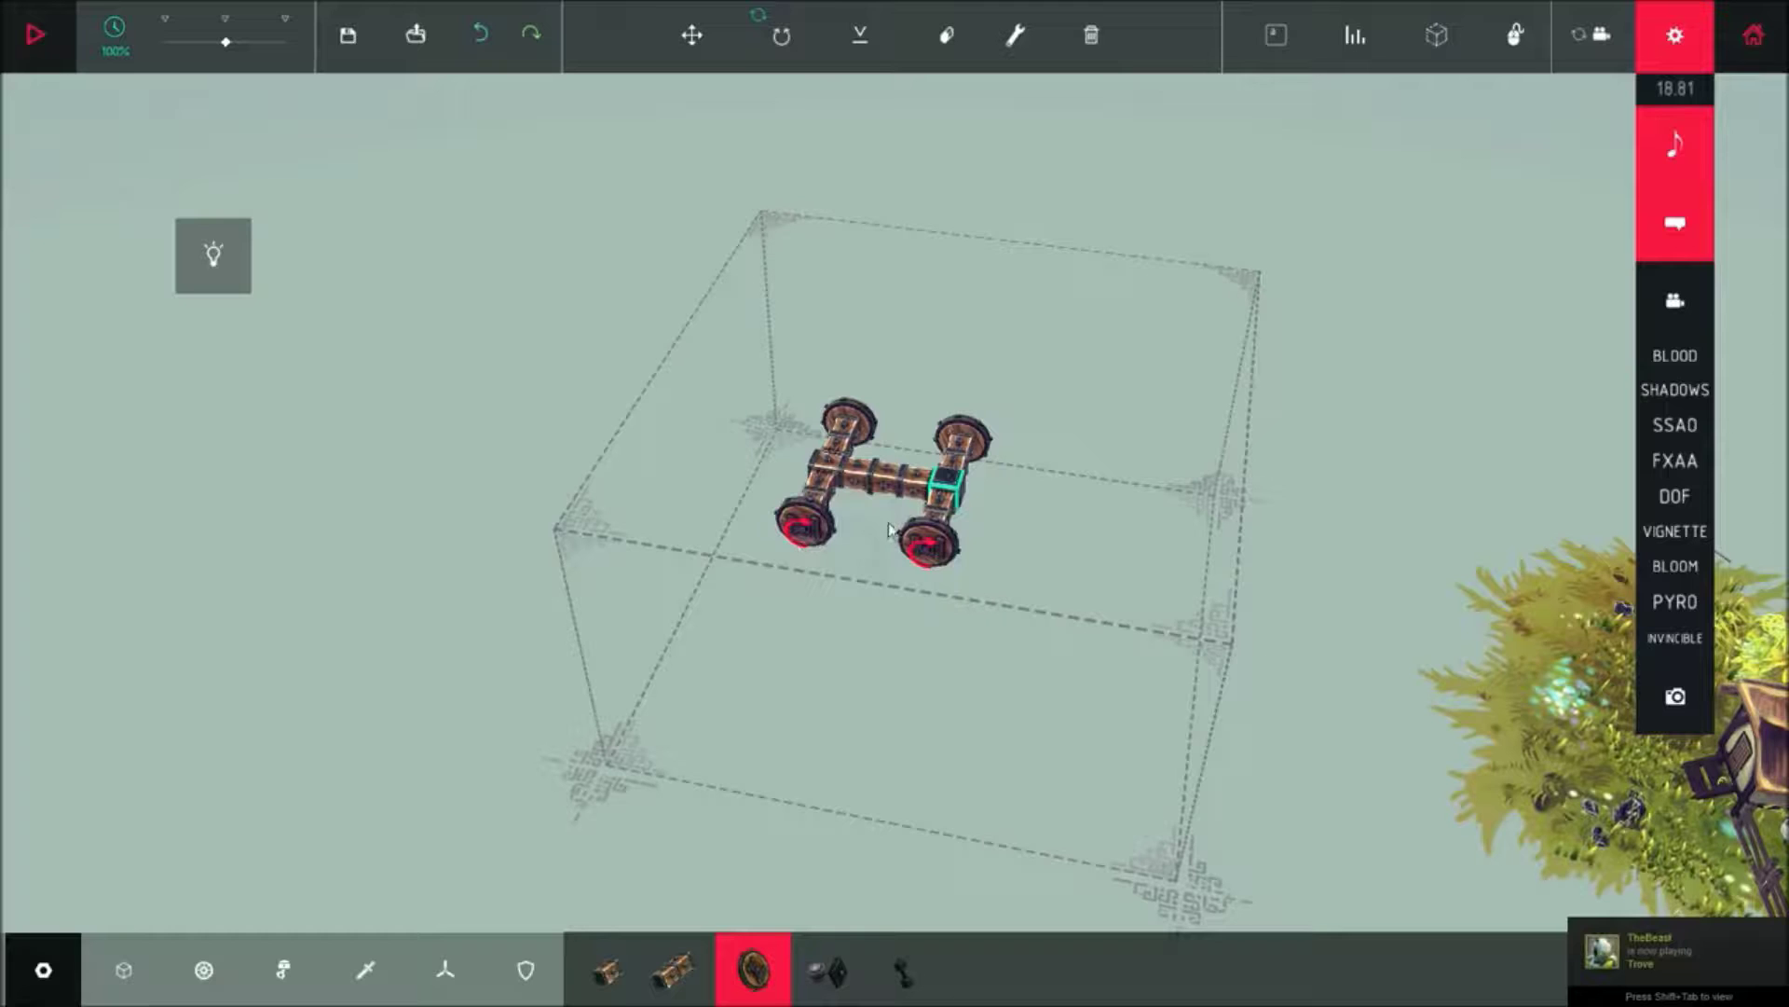
# Close the settings panel and do a quick test run of the machine
pyautogui.click(1745, 131)
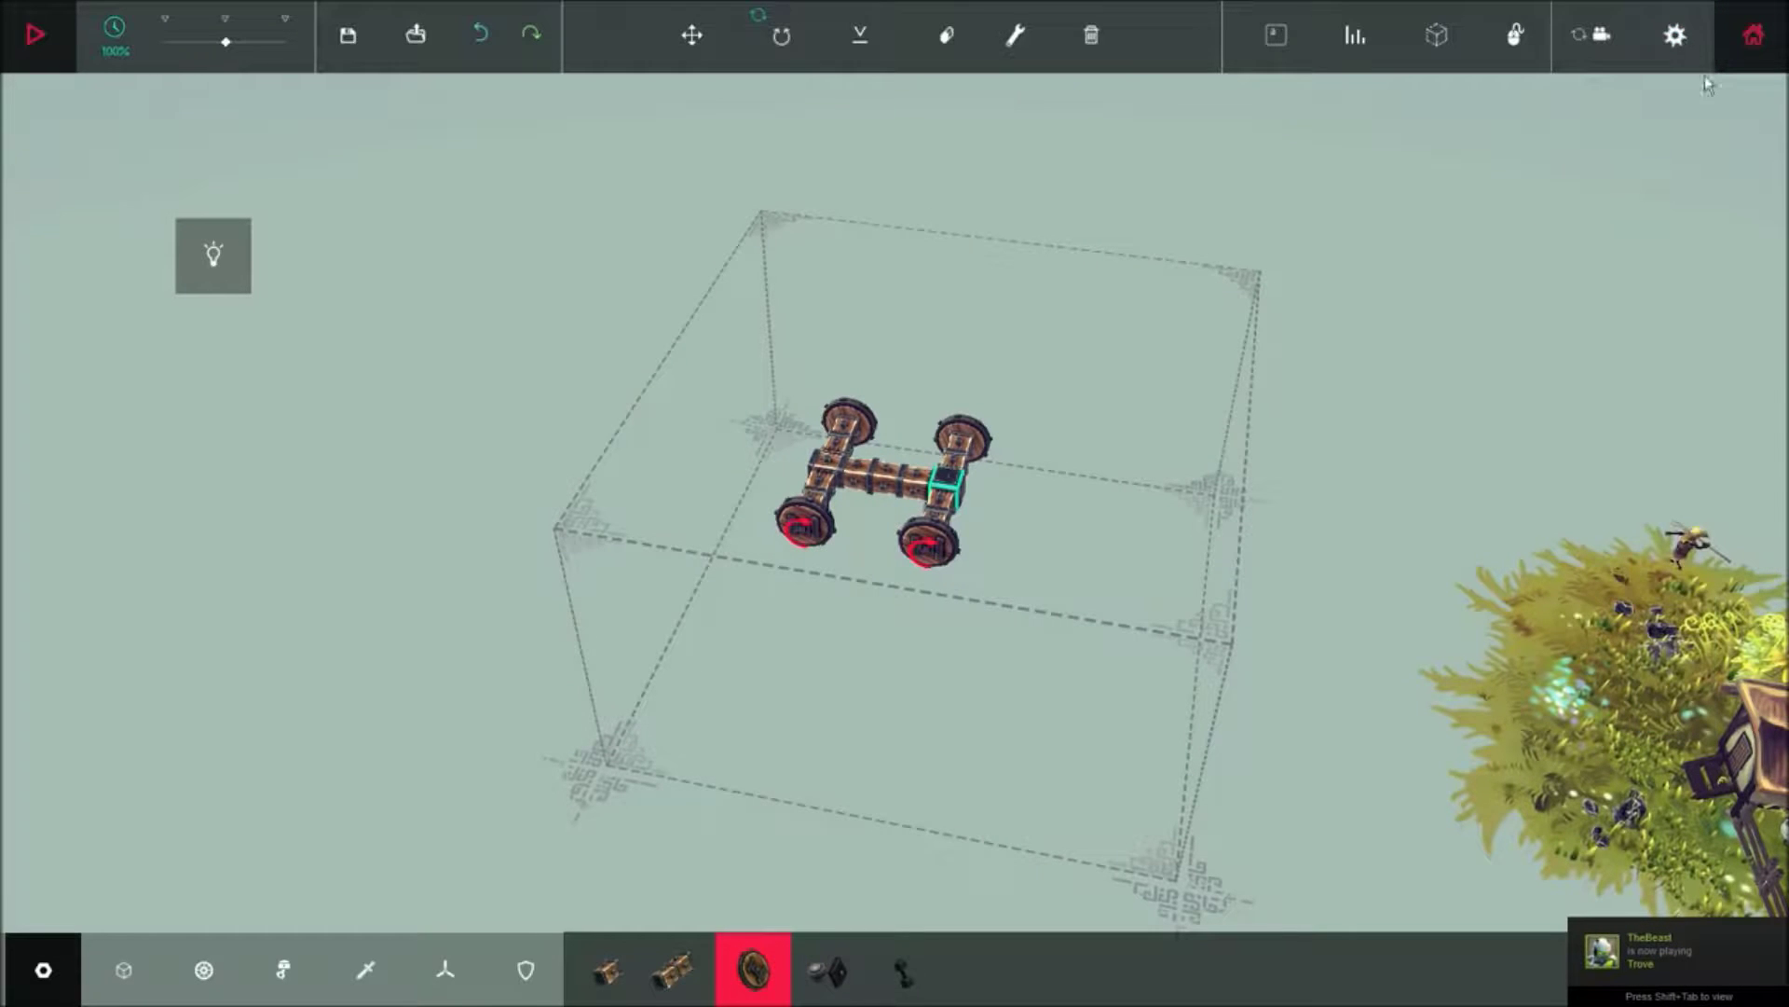
pyautogui.click(36, 42)
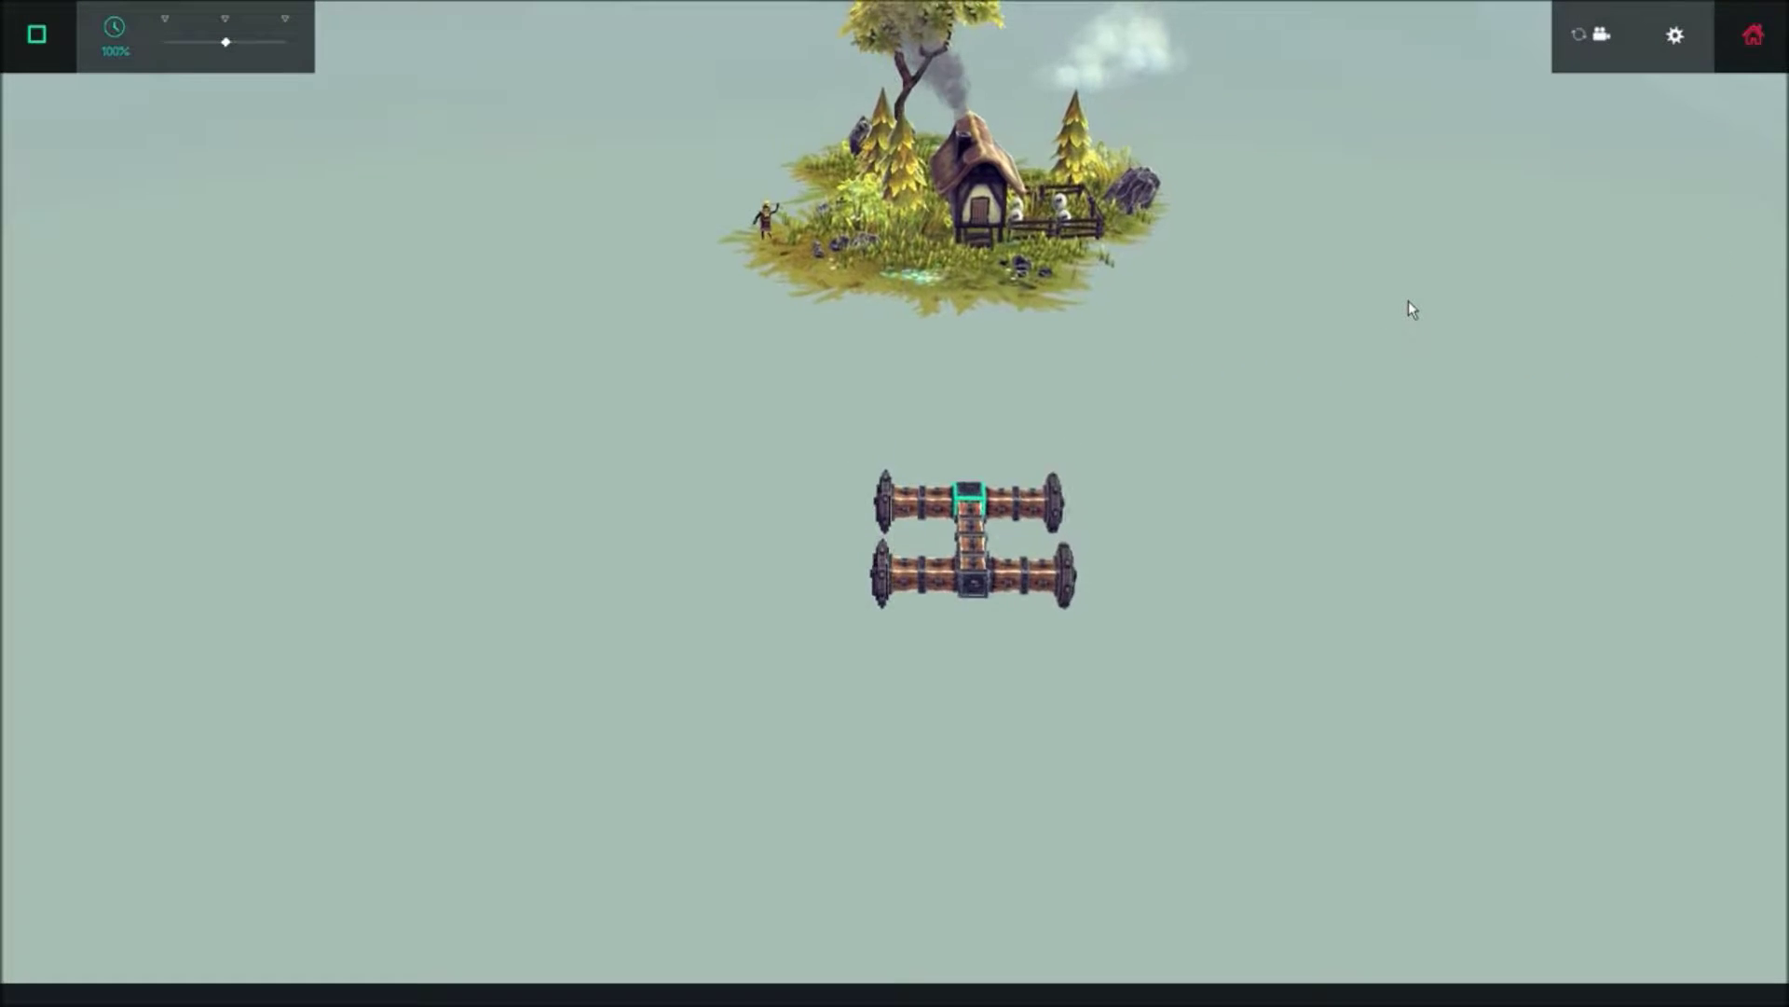
pyautogui.click(37, 35)
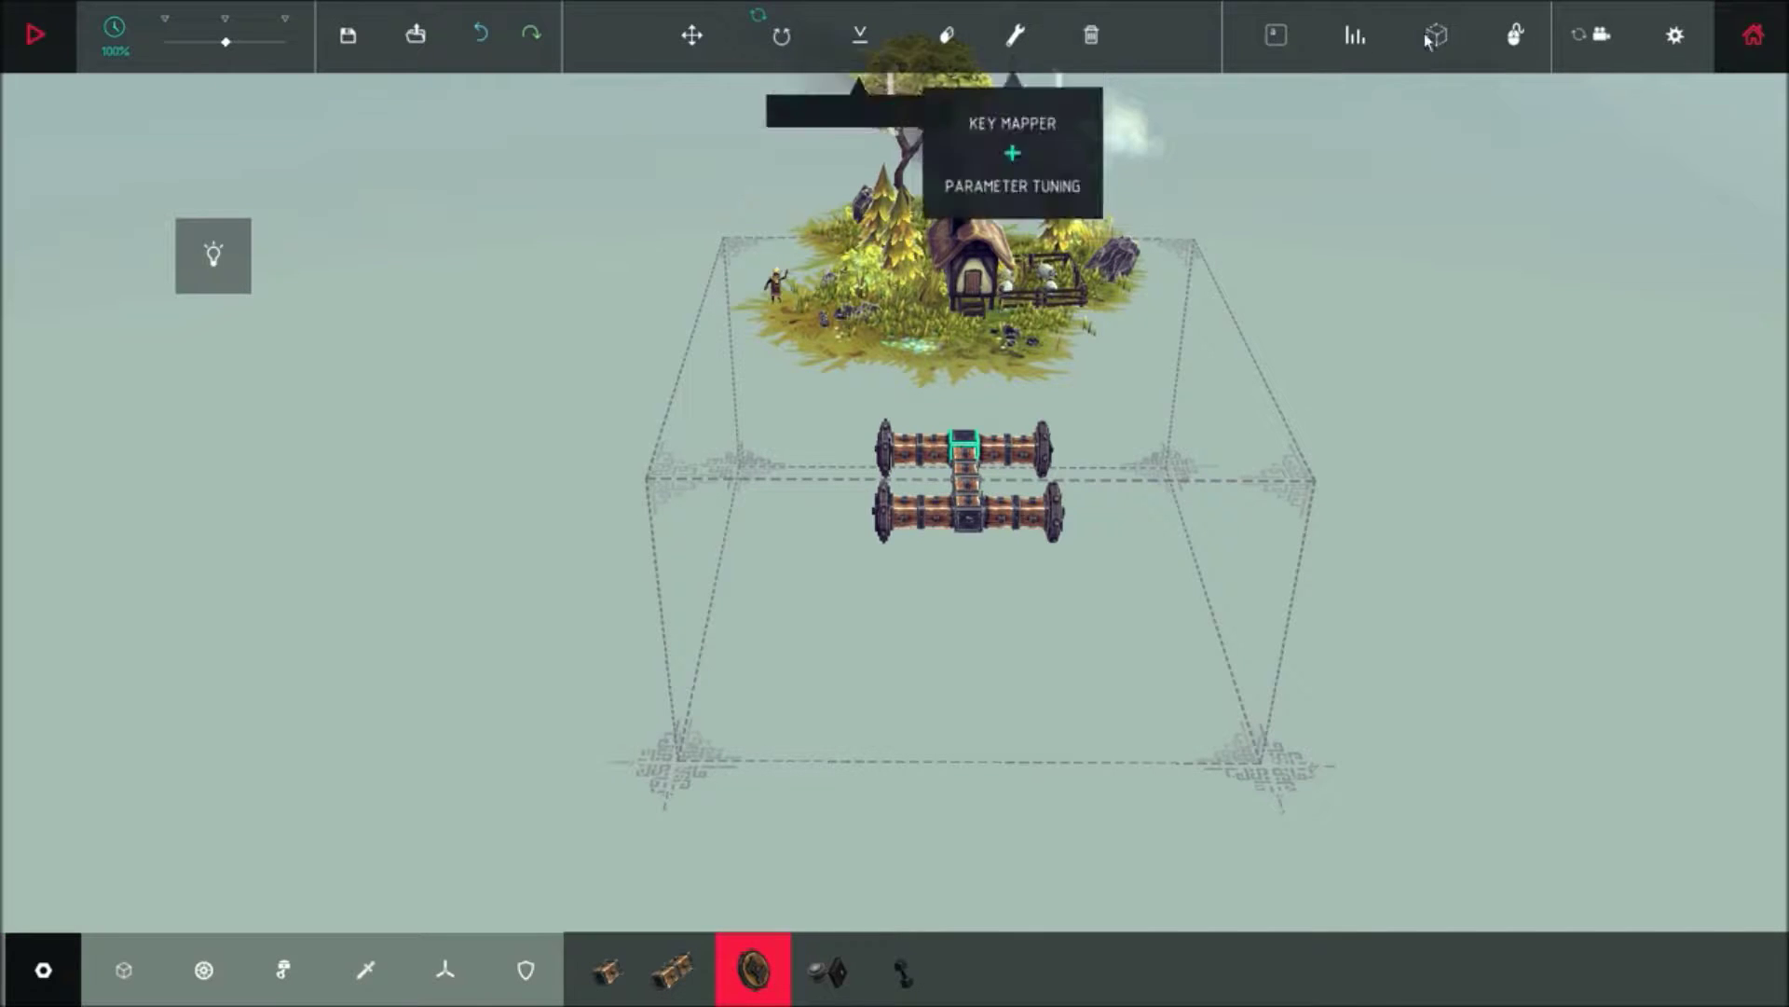
# Restart the simulation and drive the machine forward into the Southern Cottage
pyautogui.click(37, 35)
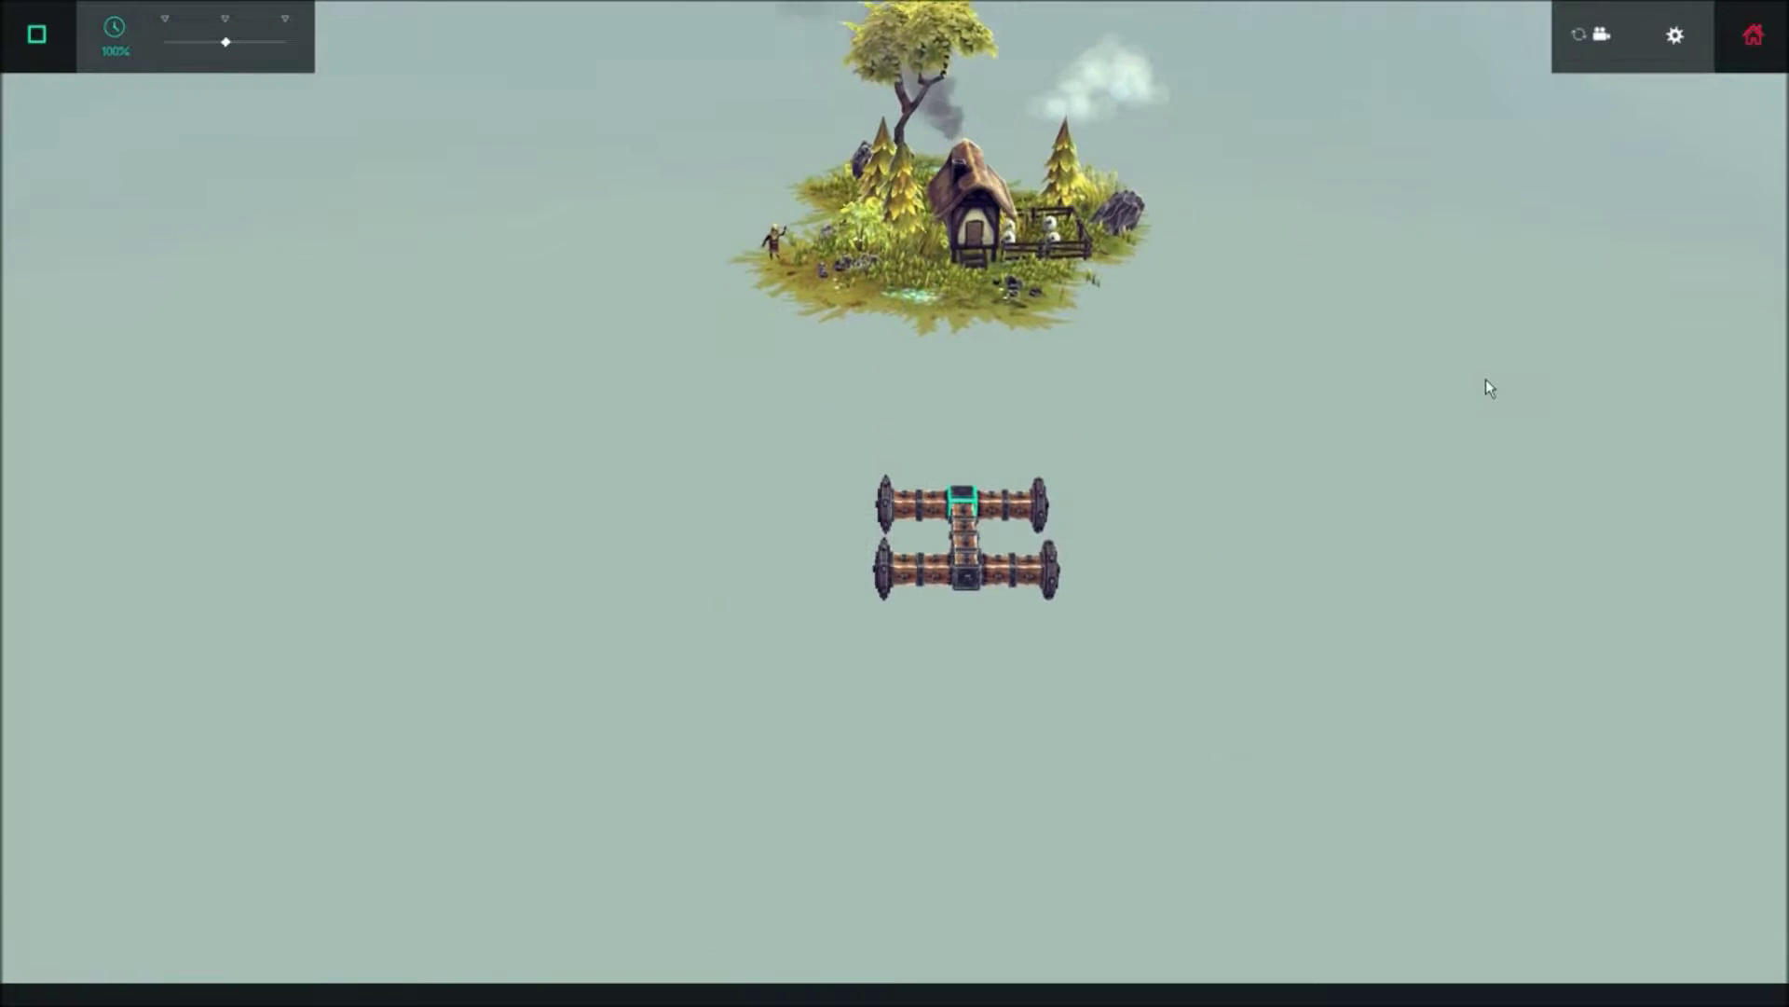
pyautogui.press('Up')
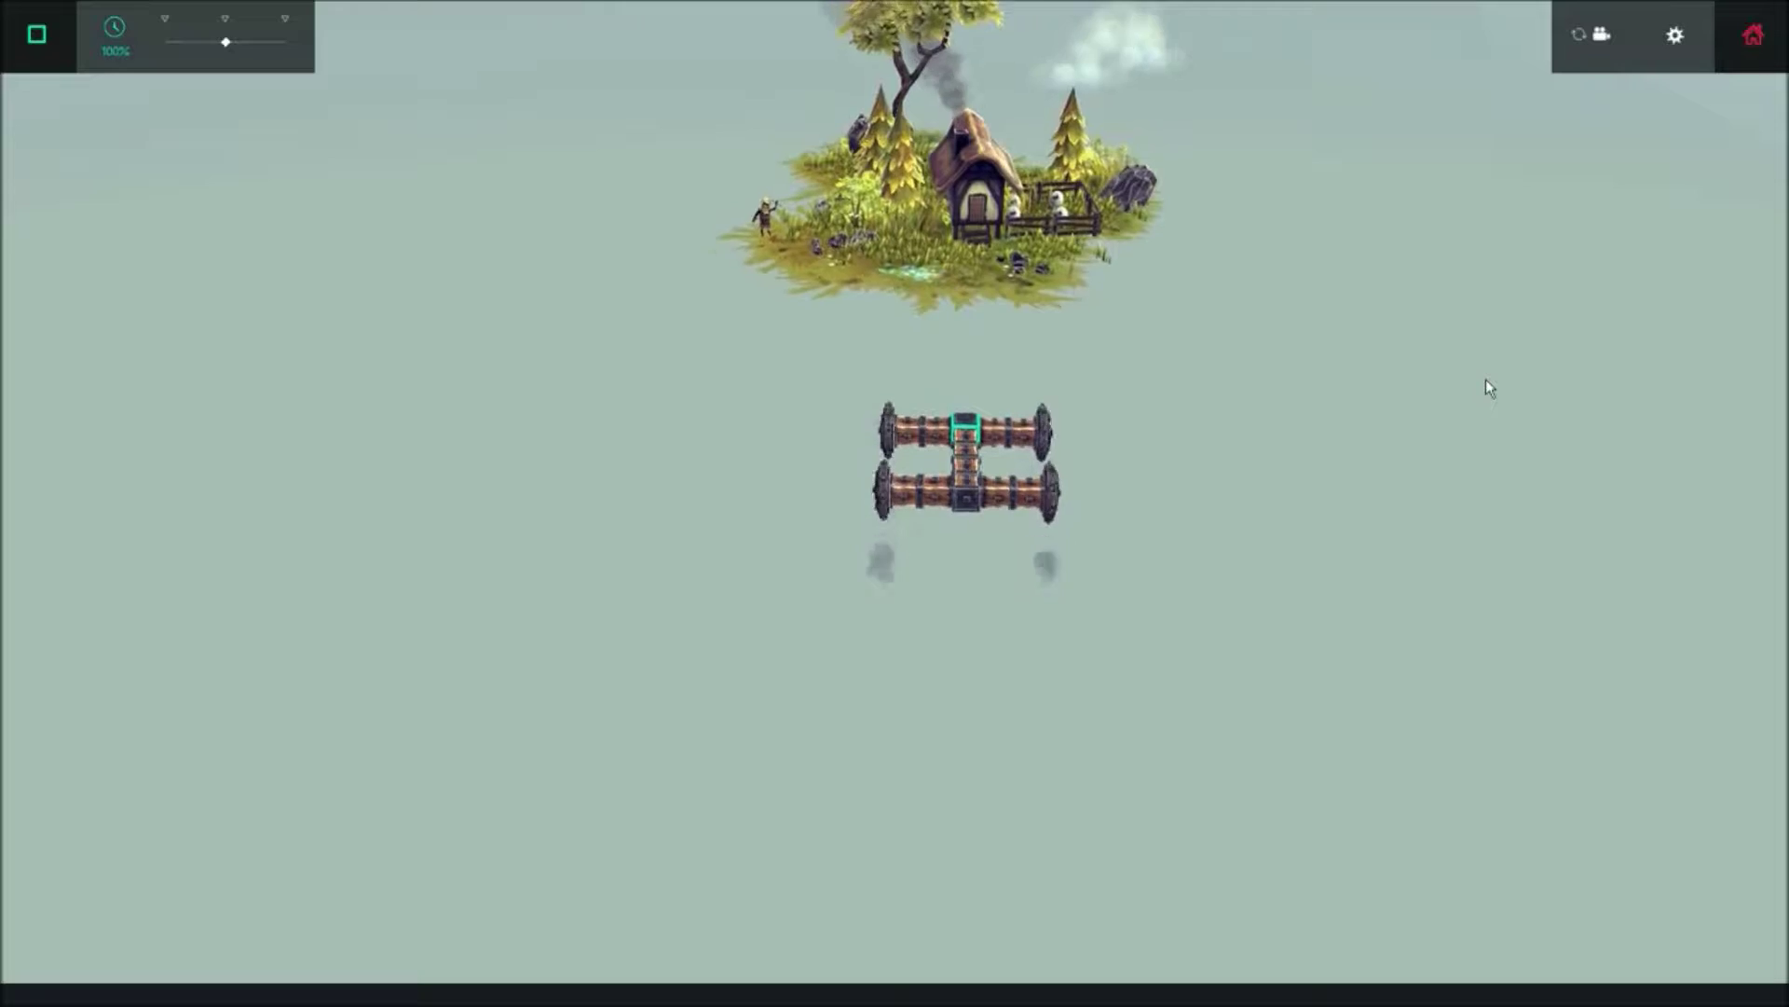
pyautogui.press('Up')
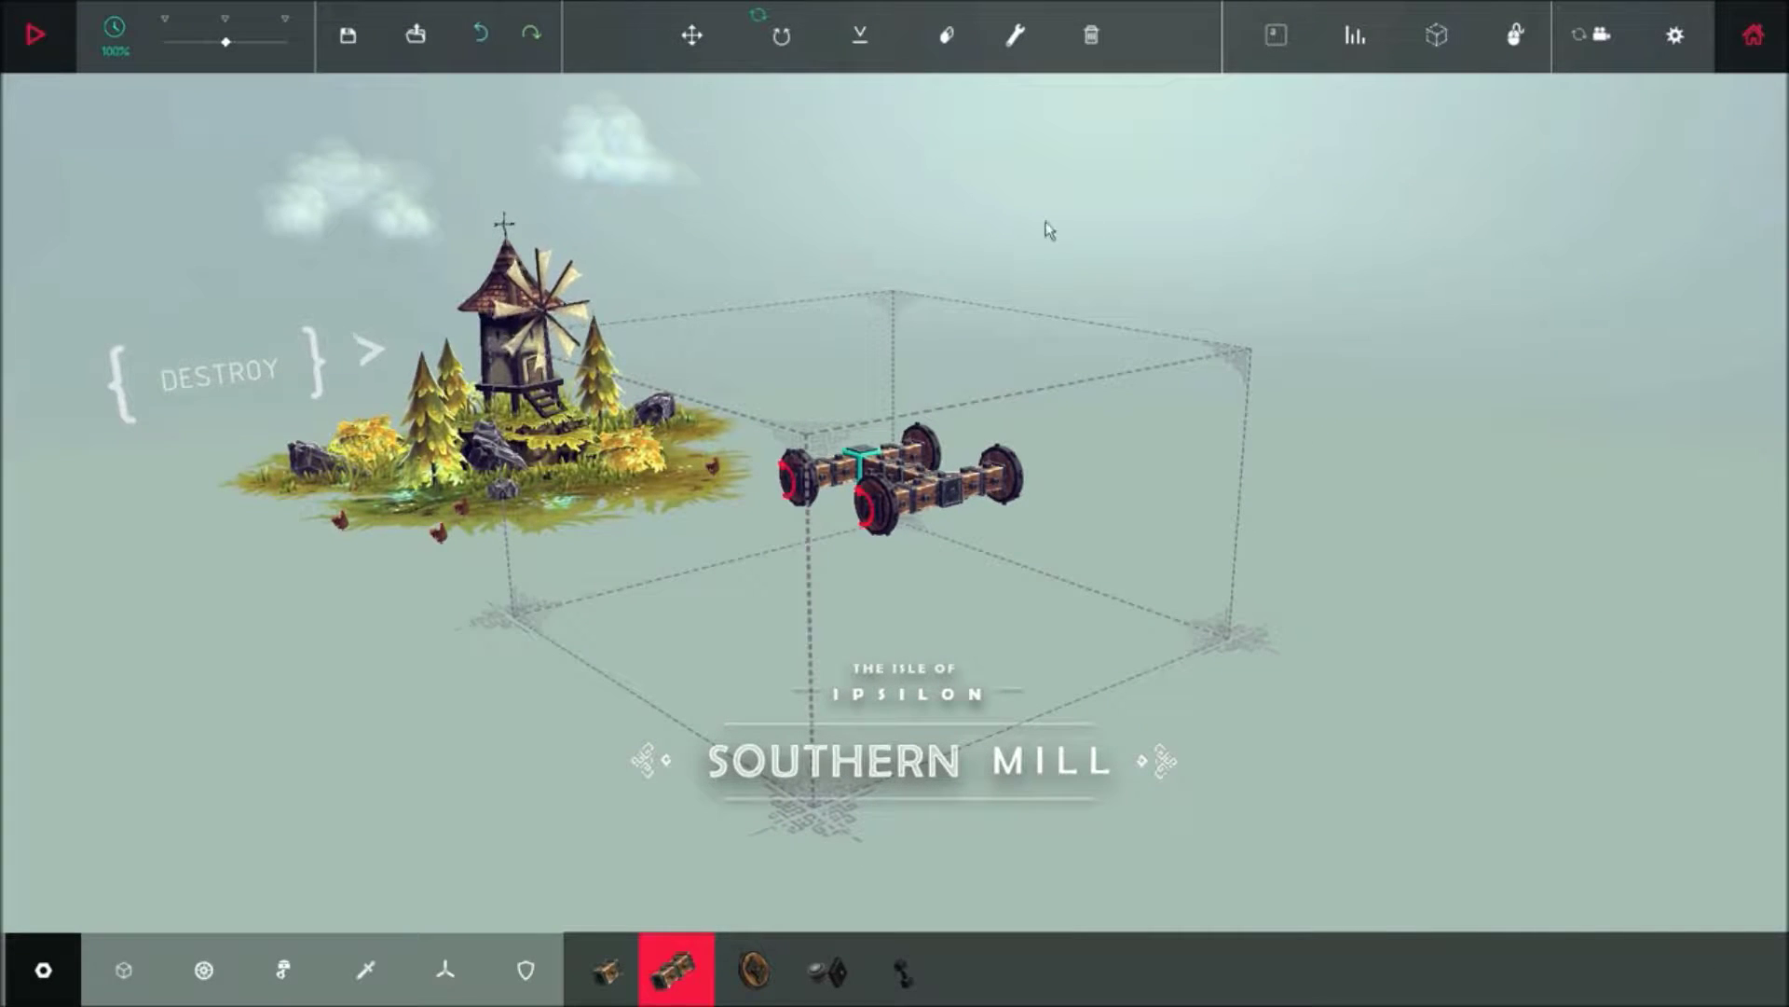
# Orbit the camera around the carried-over machine on the Southern Mill level
pyautogui.moveTo(1155, 250)
pyautogui.mouseDown()
pyautogui.moveTo(733, 301)
pyautogui.moveTo(1020, 493)
pyautogui.moveTo(819, 466)
pyautogui.mouseUp()
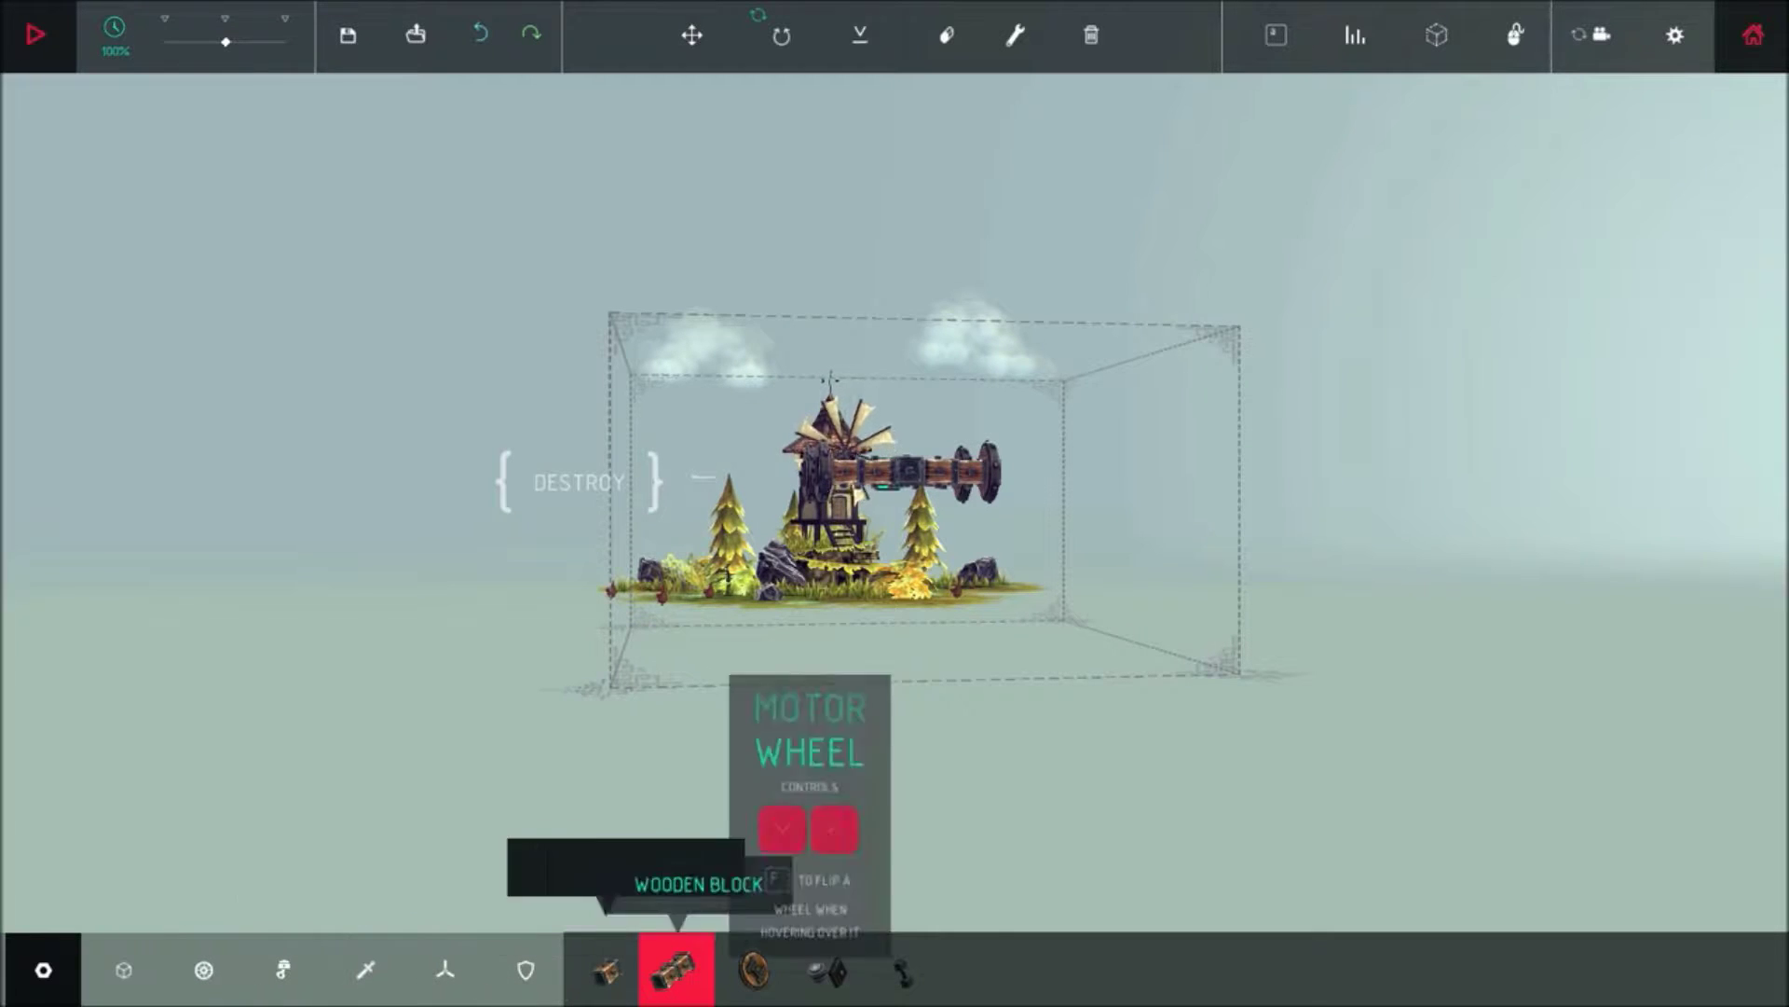
# Erase all four motor wheels from the machine with the block eraser
pyautogui.click(367, 971)
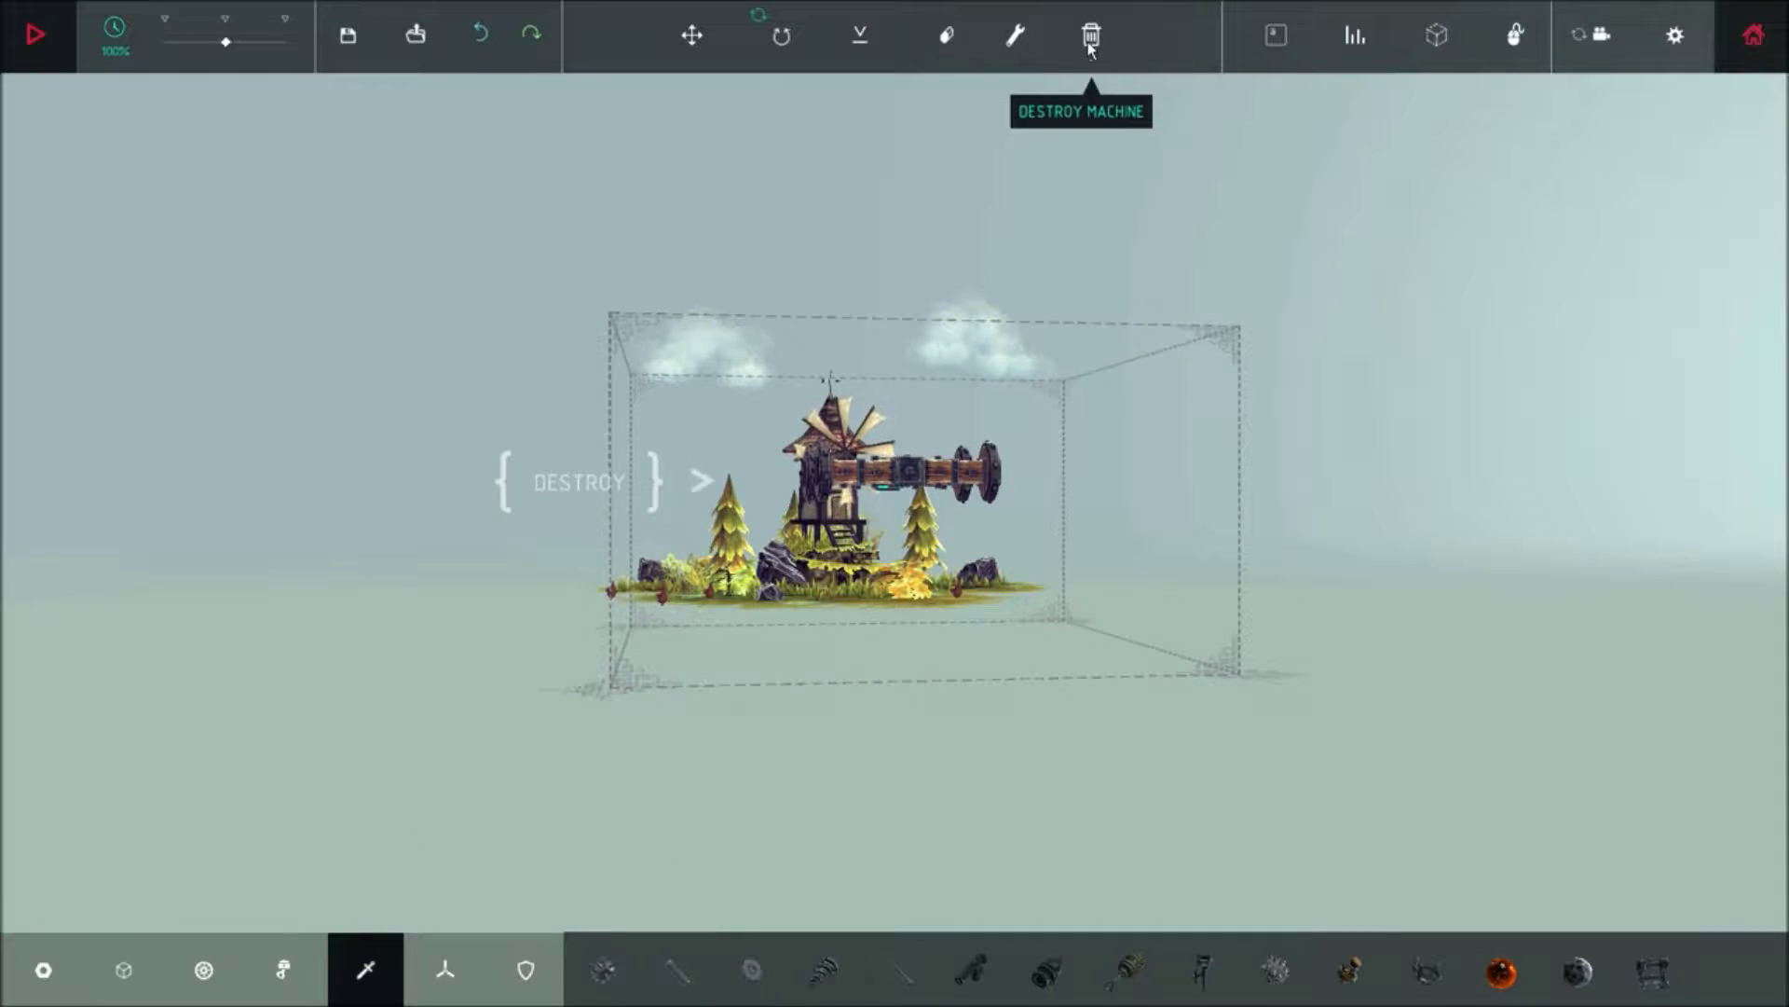
pyautogui.click(1090, 37)
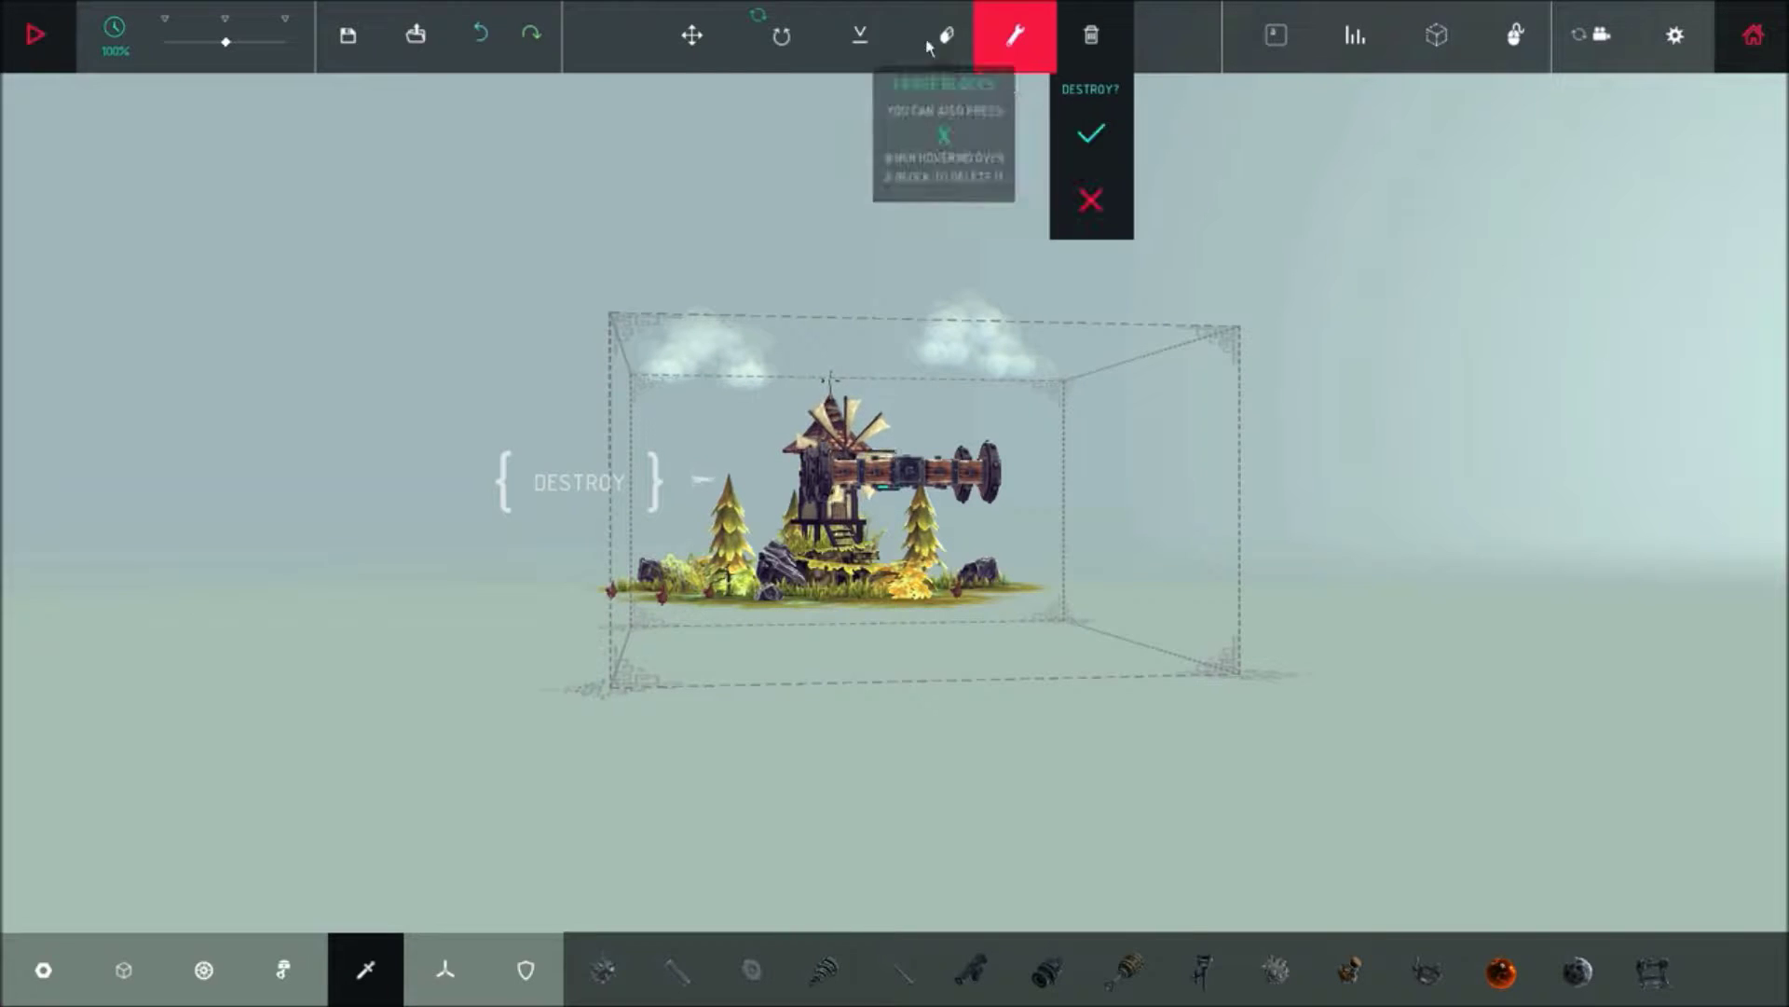
pyautogui.click(945, 34)
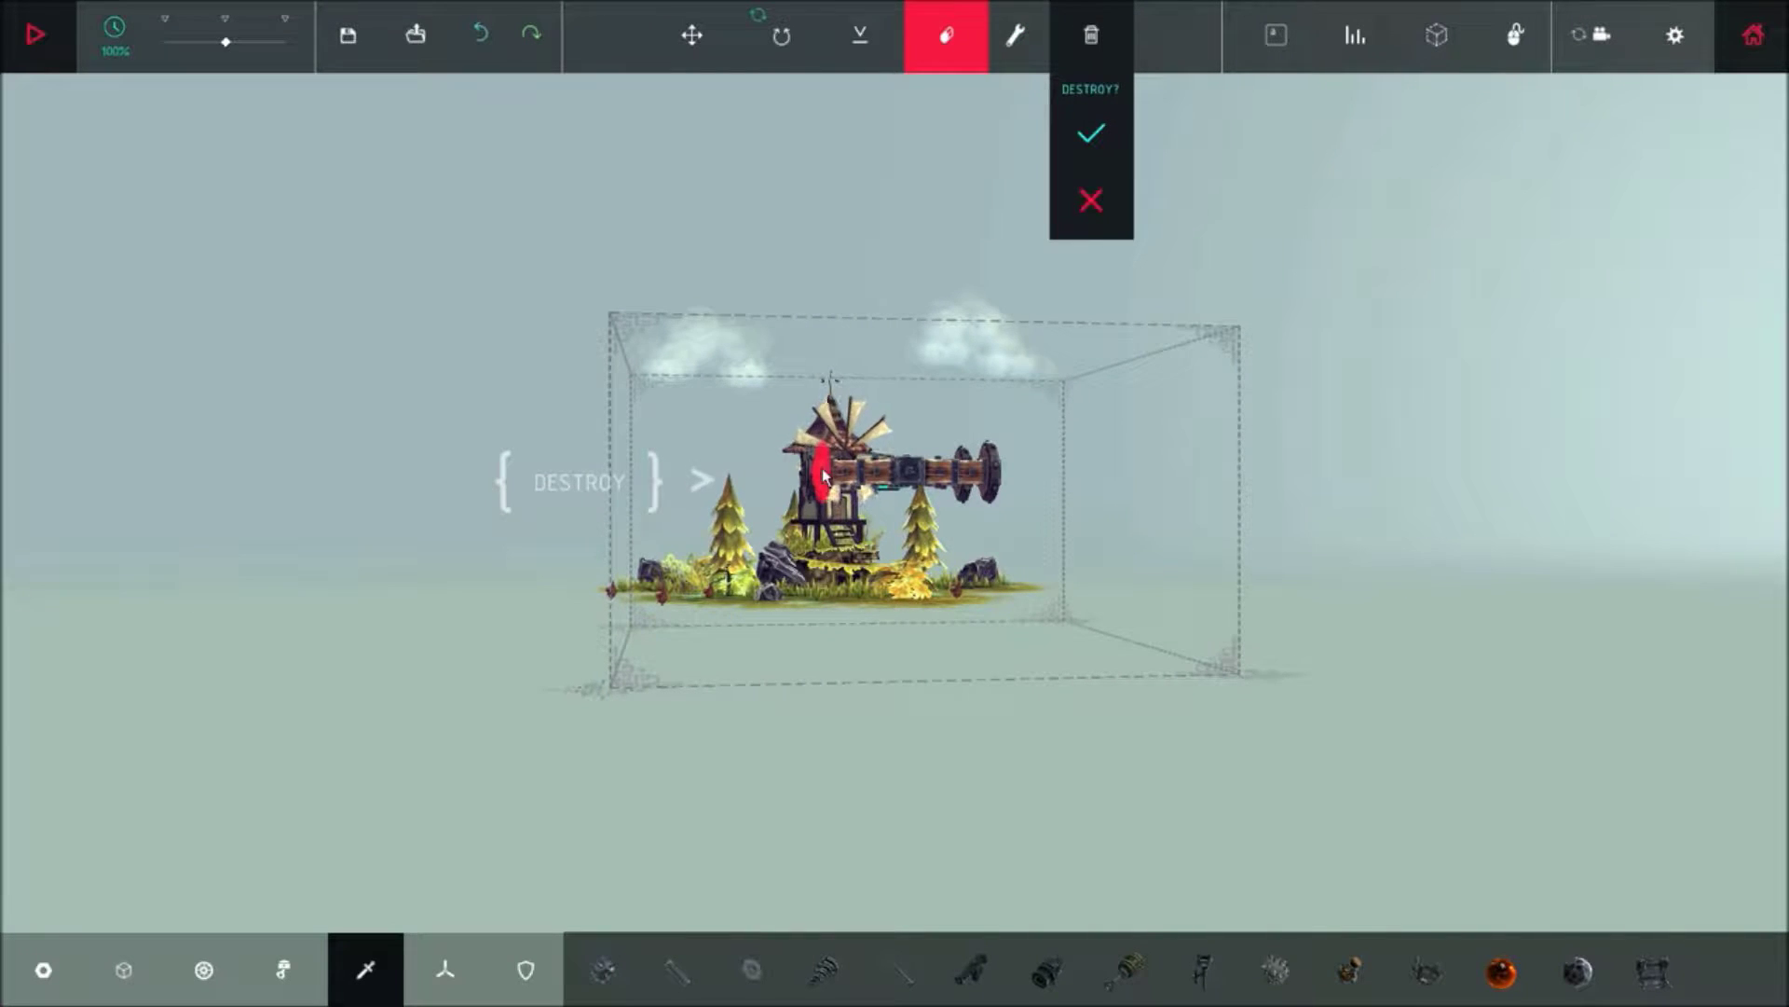
pyautogui.scroll(-3, 1119, 467)
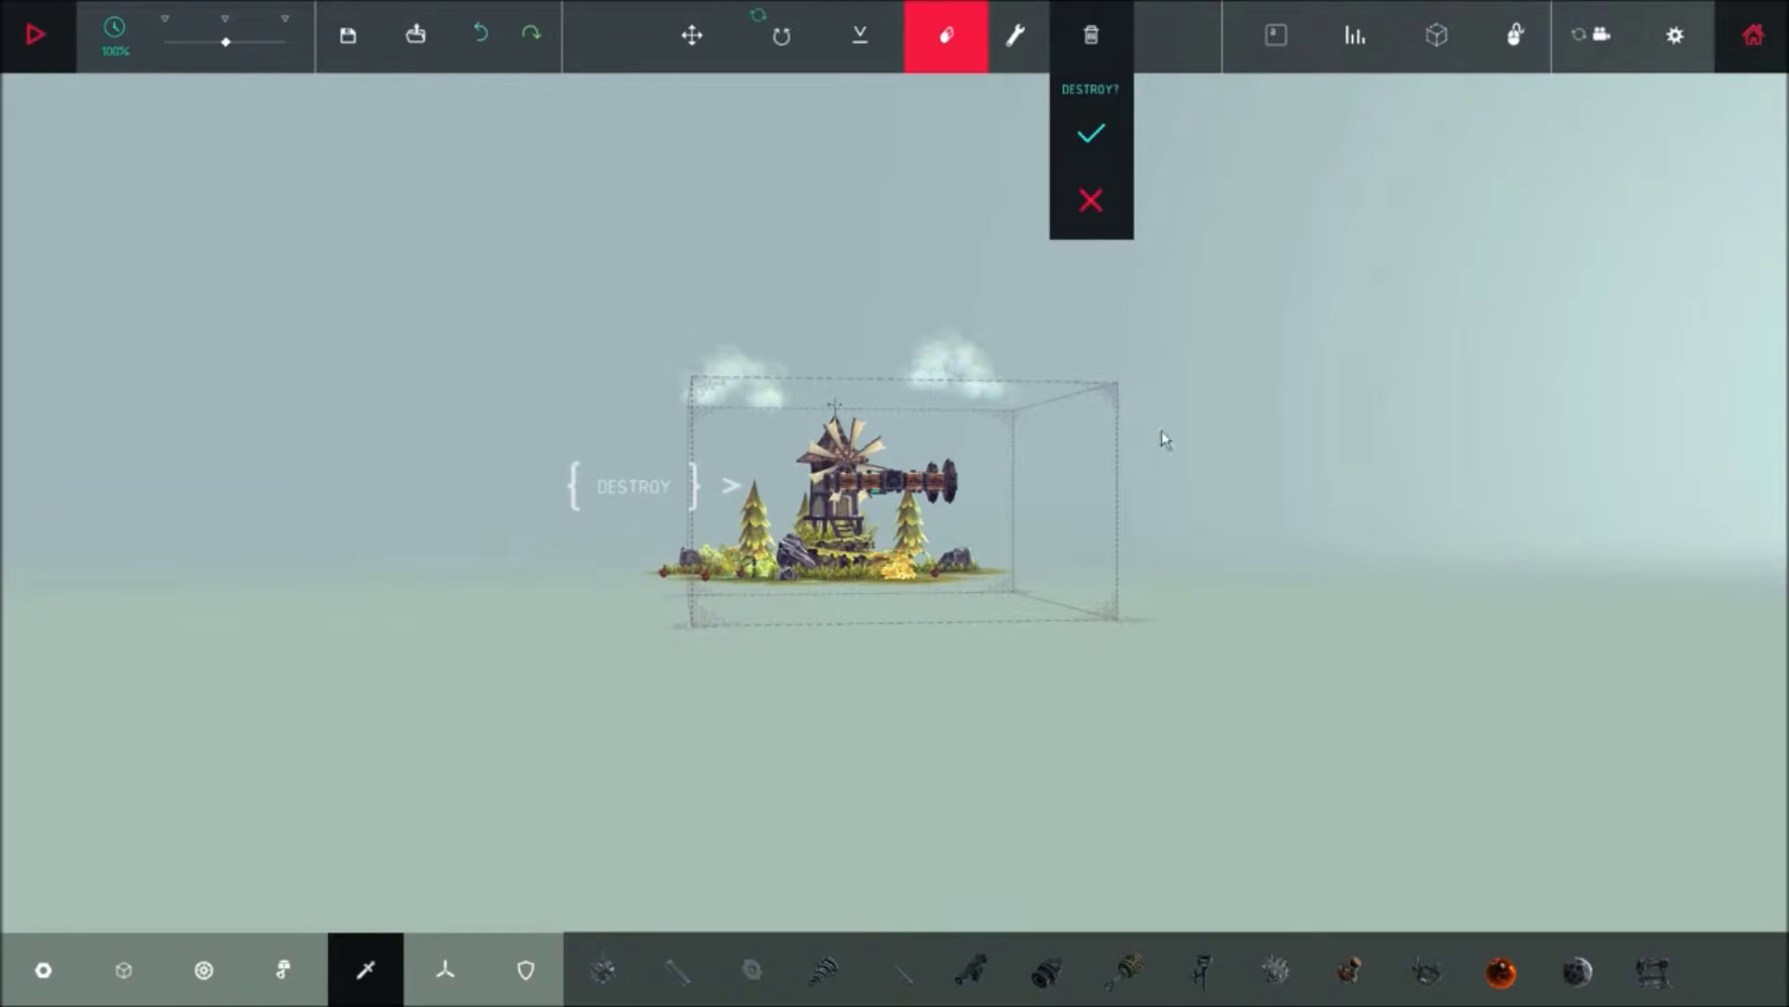
pyautogui.moveTo(1076, 524); pyautogui.dragTo(553, 757)
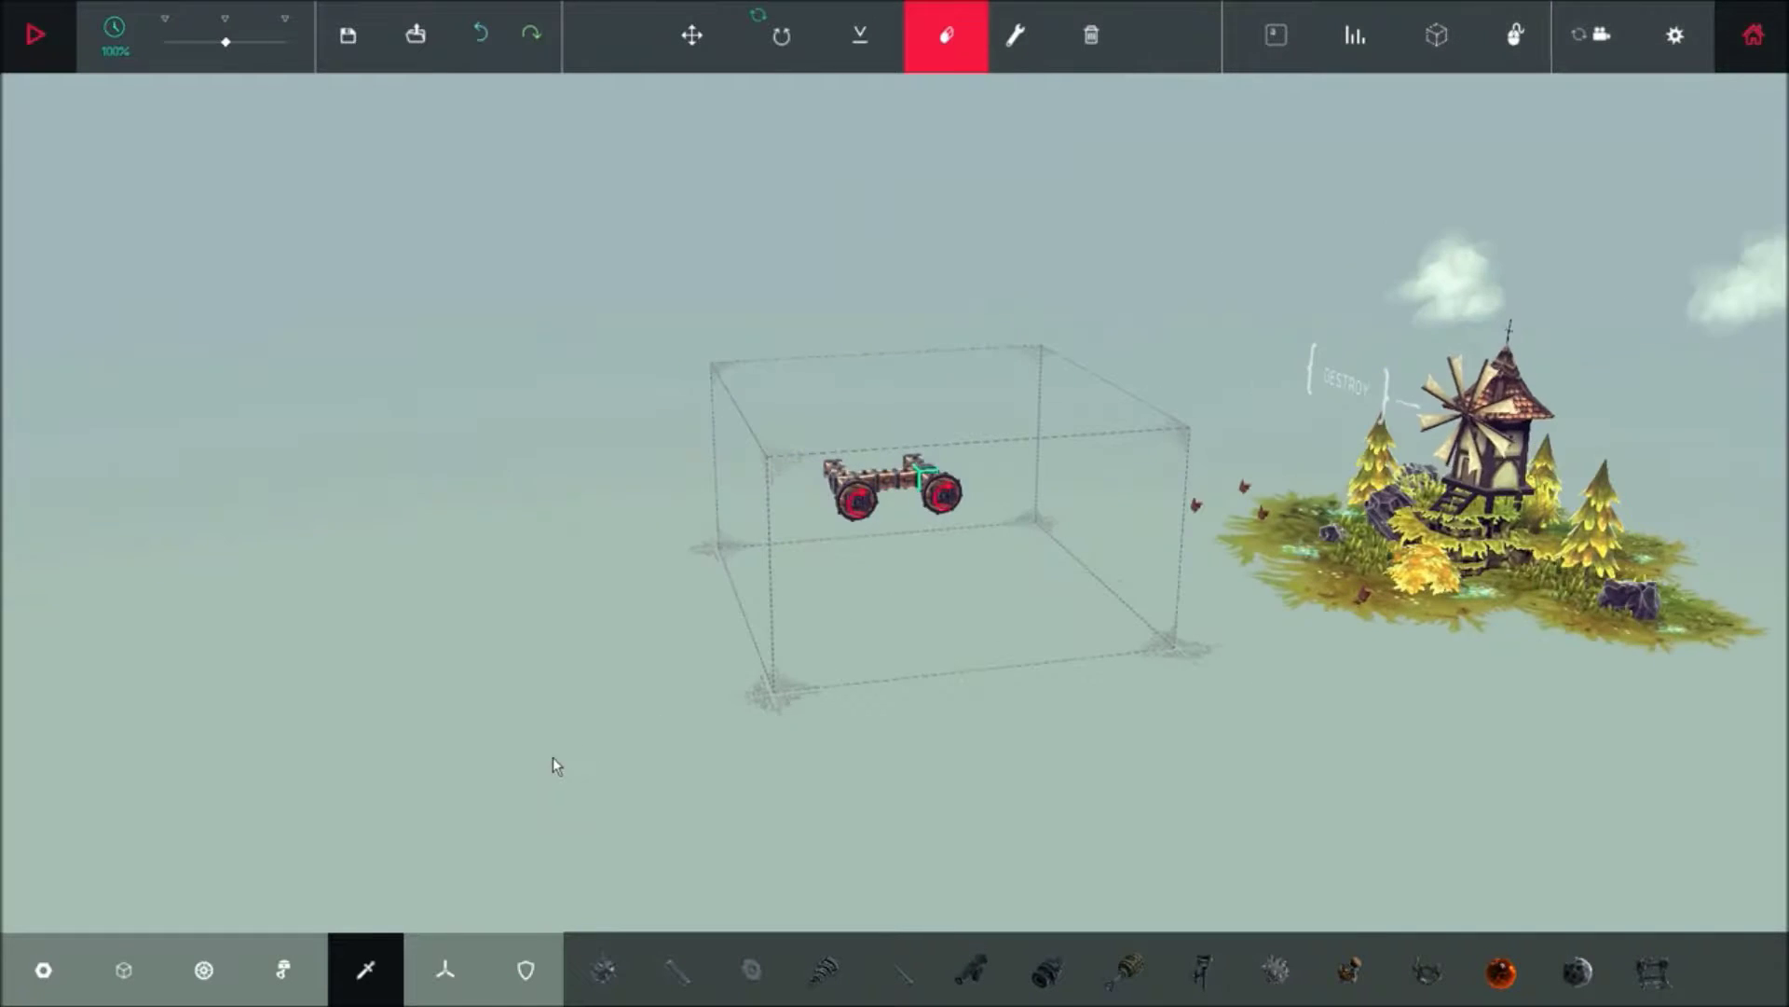
pyautogui.click(858, 496)
pyautogui.click(941, 492)
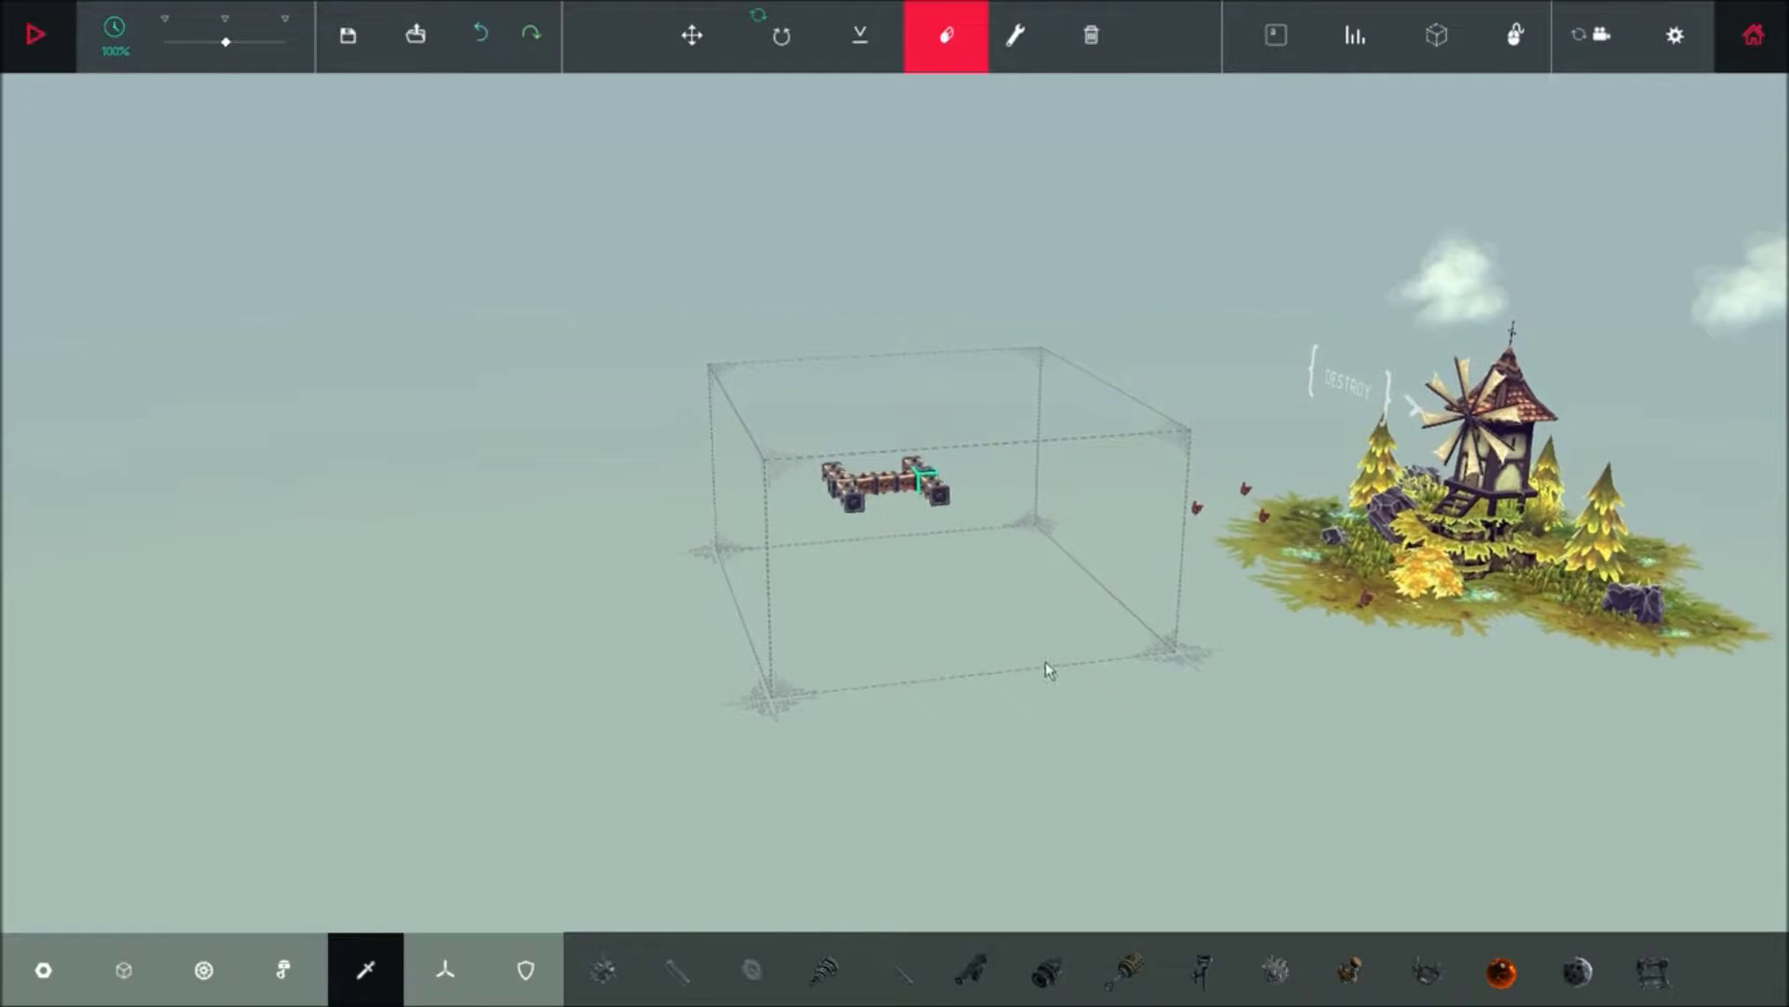
pyautogui.moveTo(896, 629); pyautogui.dragTo(1181, 680)
pyautogui.scroll(3, 1079, 520)
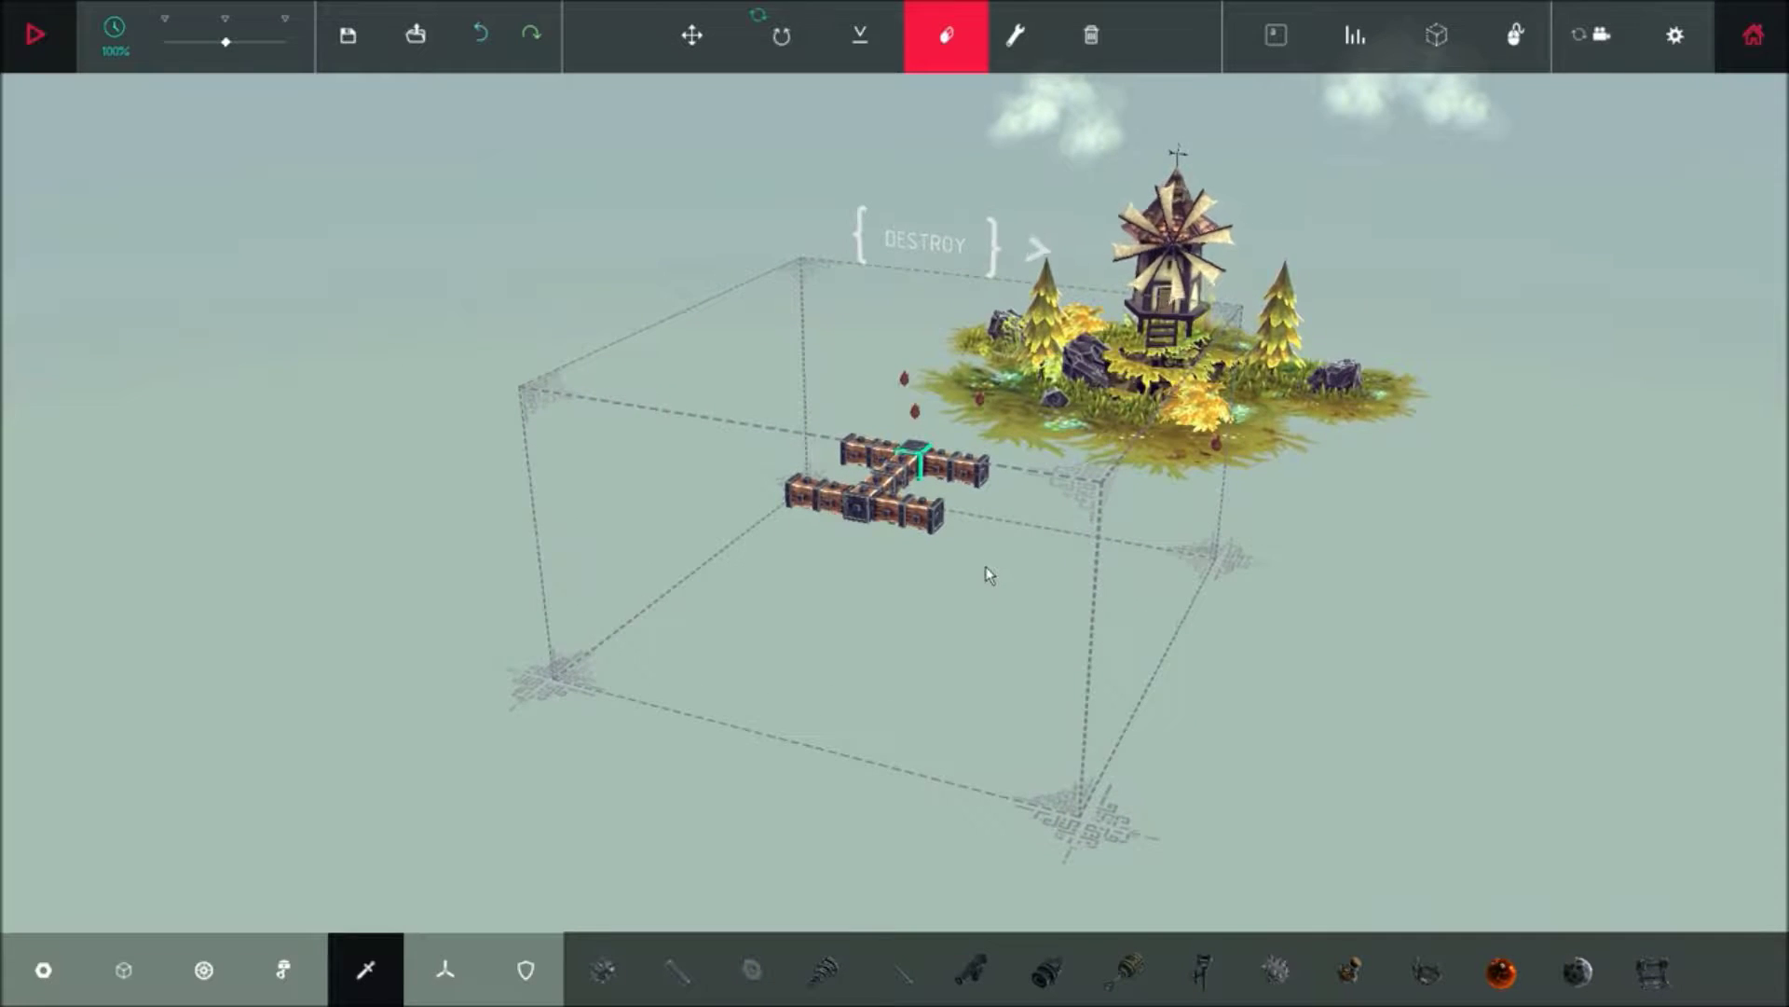
pyautogui.scroll(3, 986, 561)
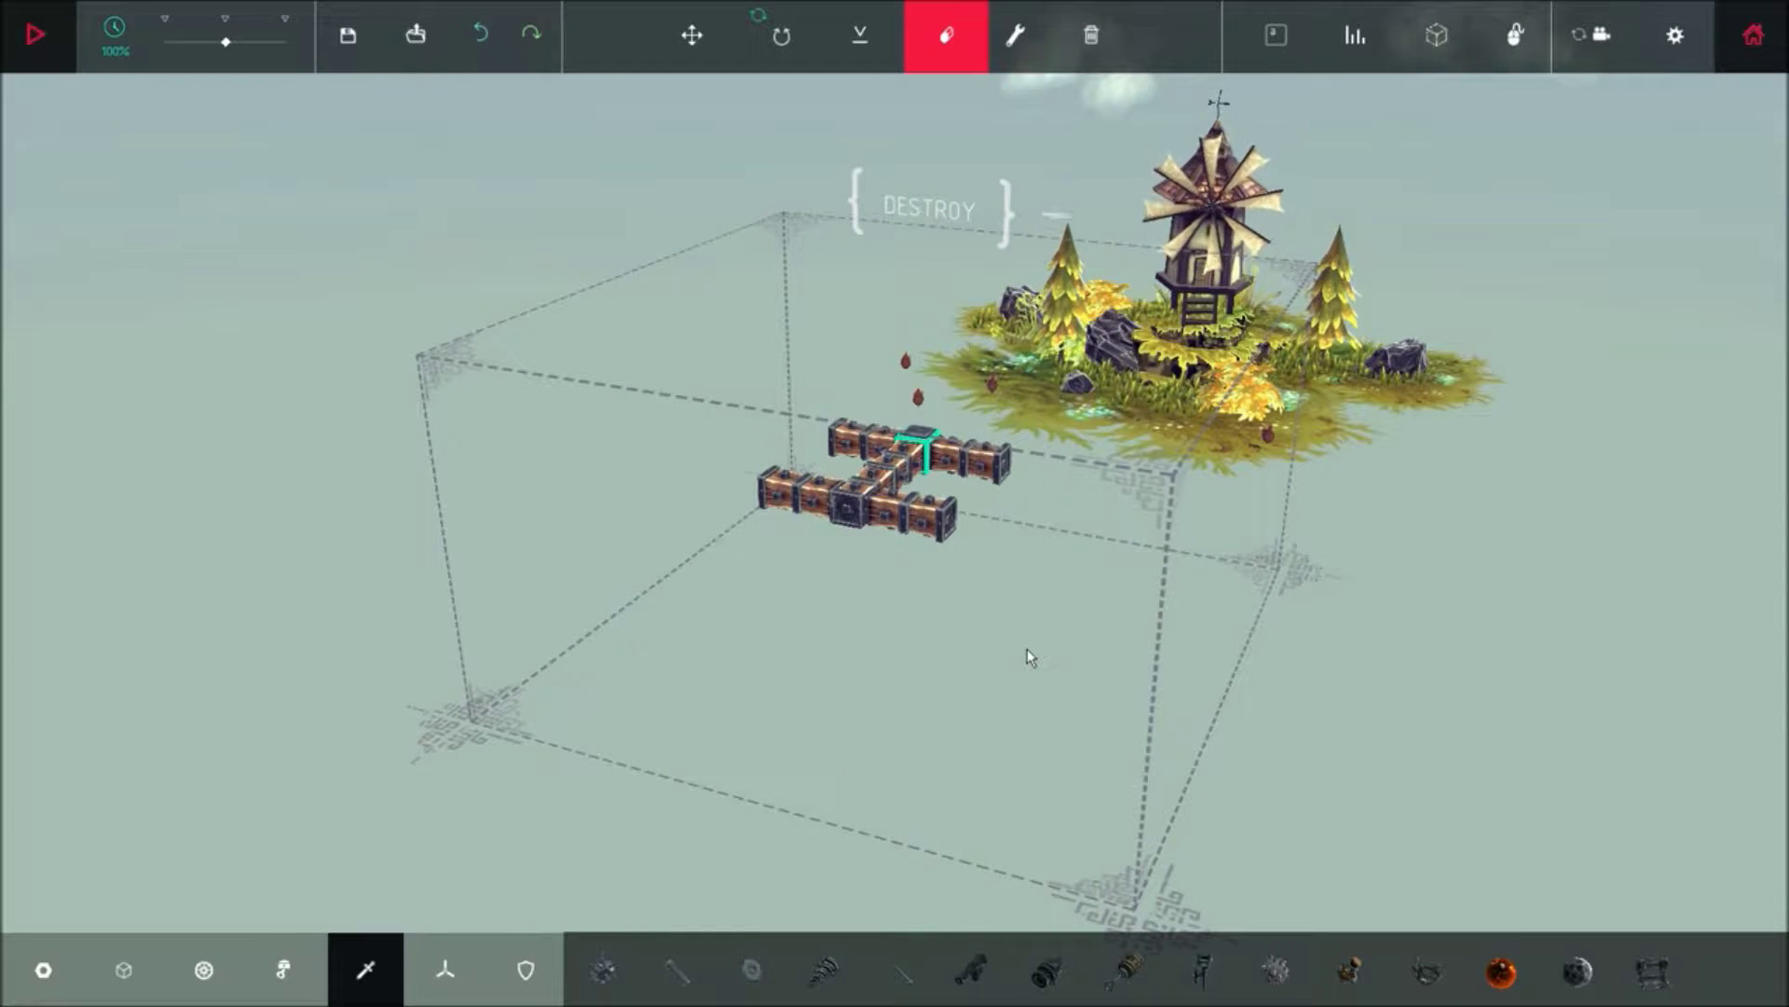
# Use Translate Machine to settle the wheel-less frame onto the ground
pyautogui.moveTo(1176, 635); pyautogui.dragTo(331, 691)
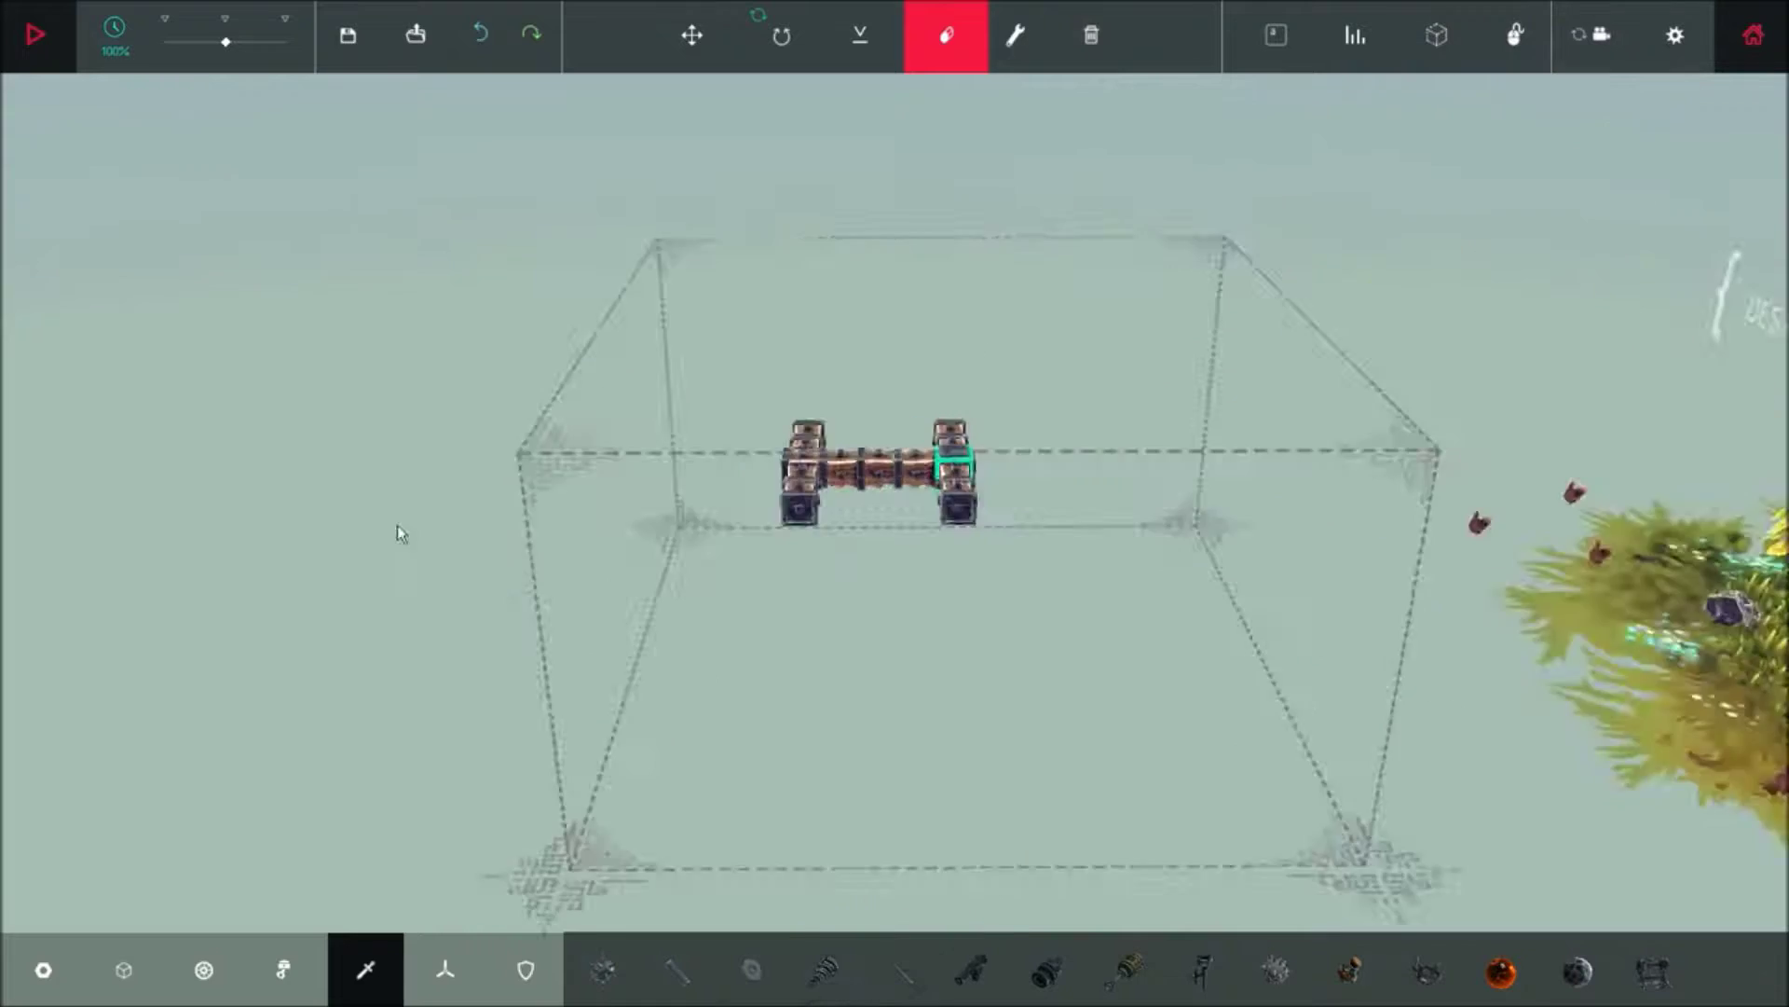
pyautogui.click(690, 35)
pyautogui.click(783, 35)
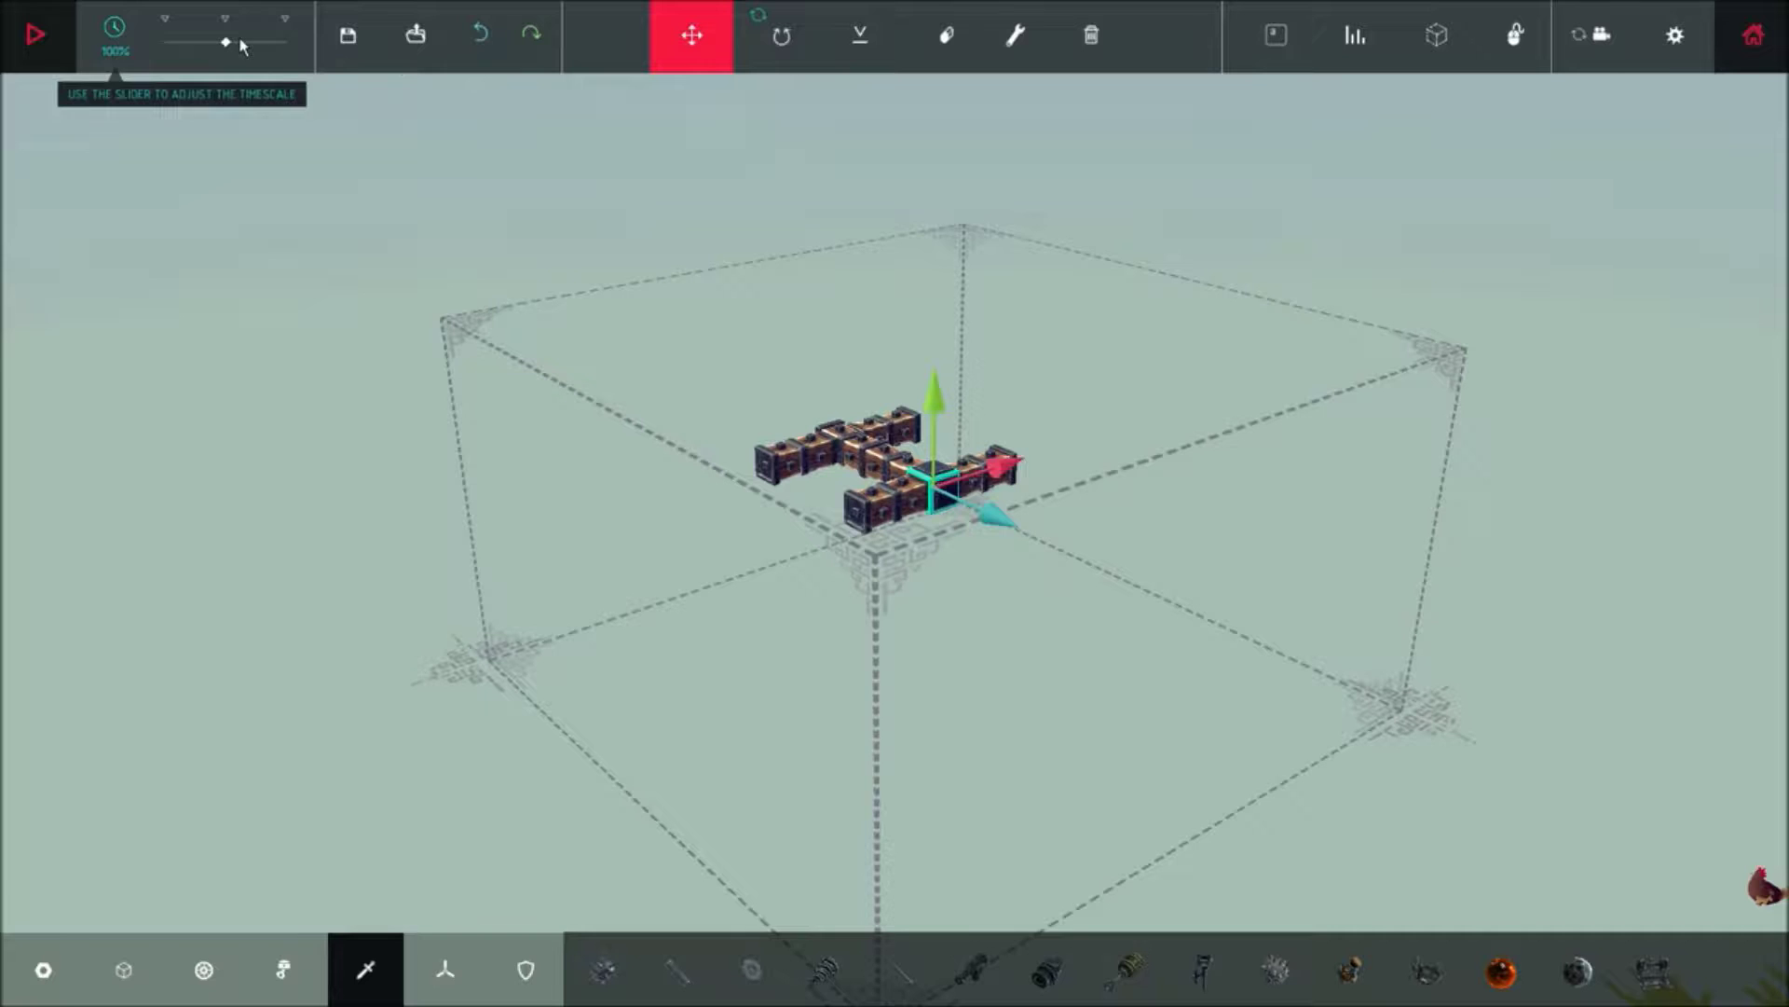
pyautogui.click(860, 35)
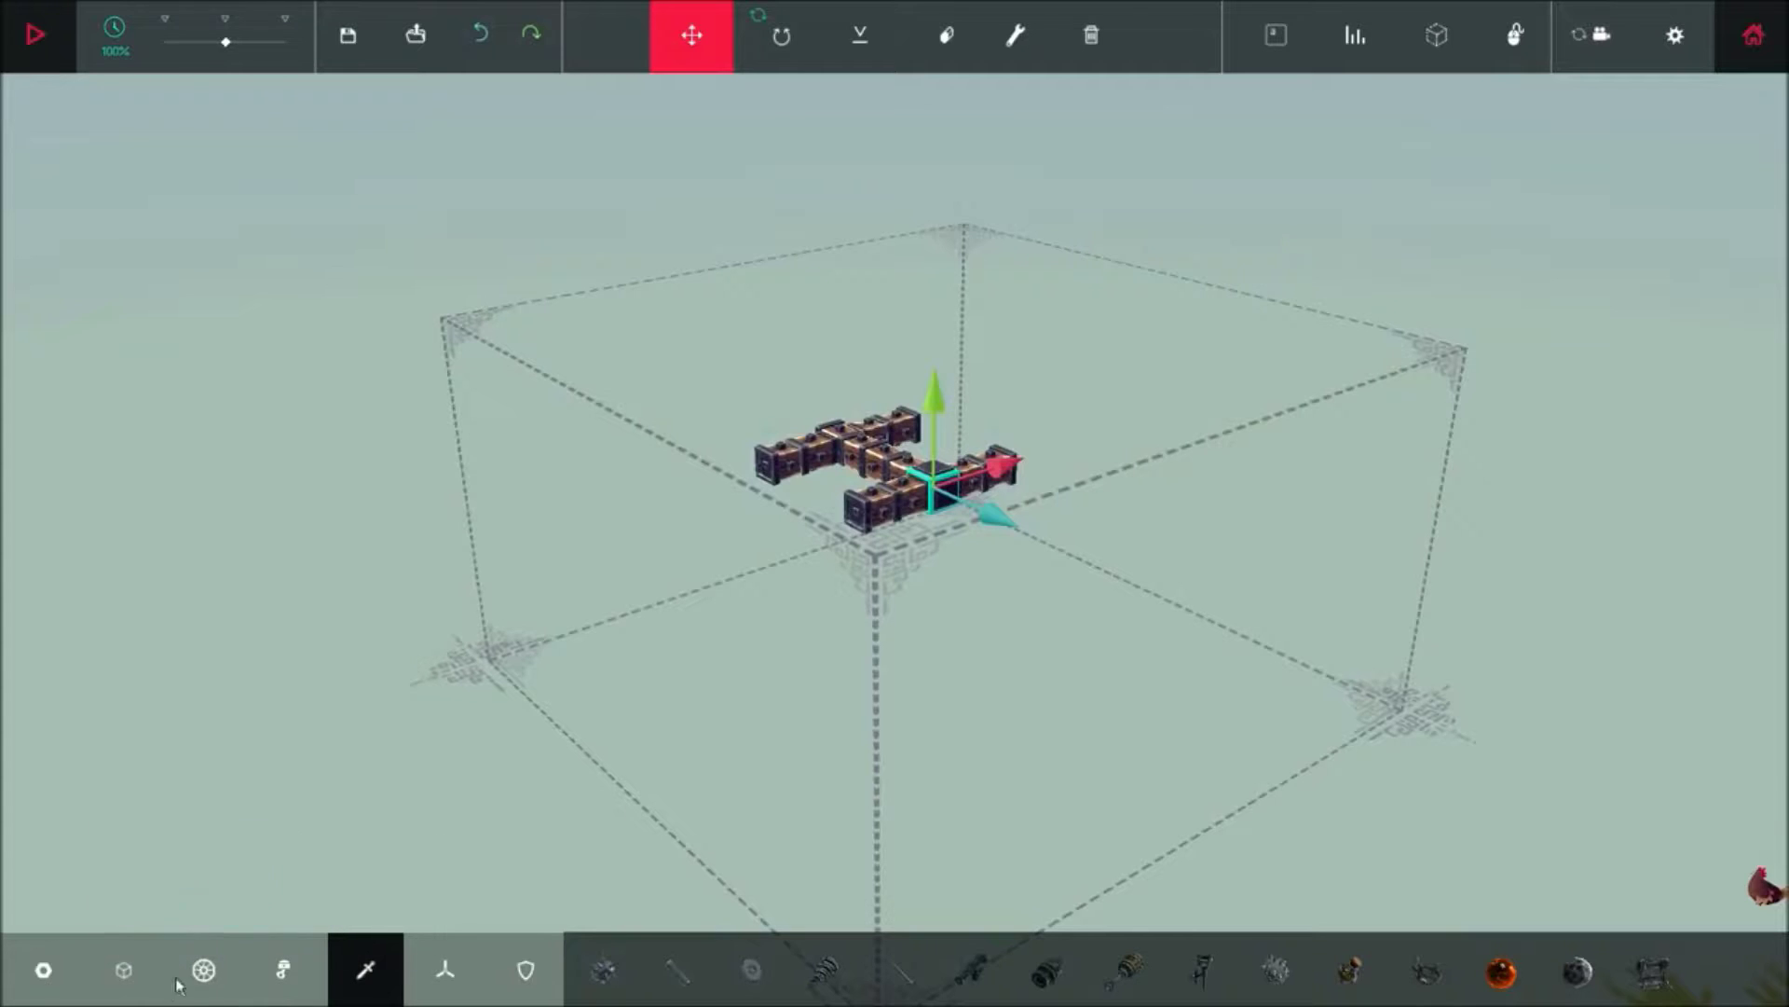
# Build wooden block legs hanging down from each corner of the frame
pyautogui.click(123, 968)
pyautogui.moveTo(616, 741); pyautogui.dragTo(834, 555)
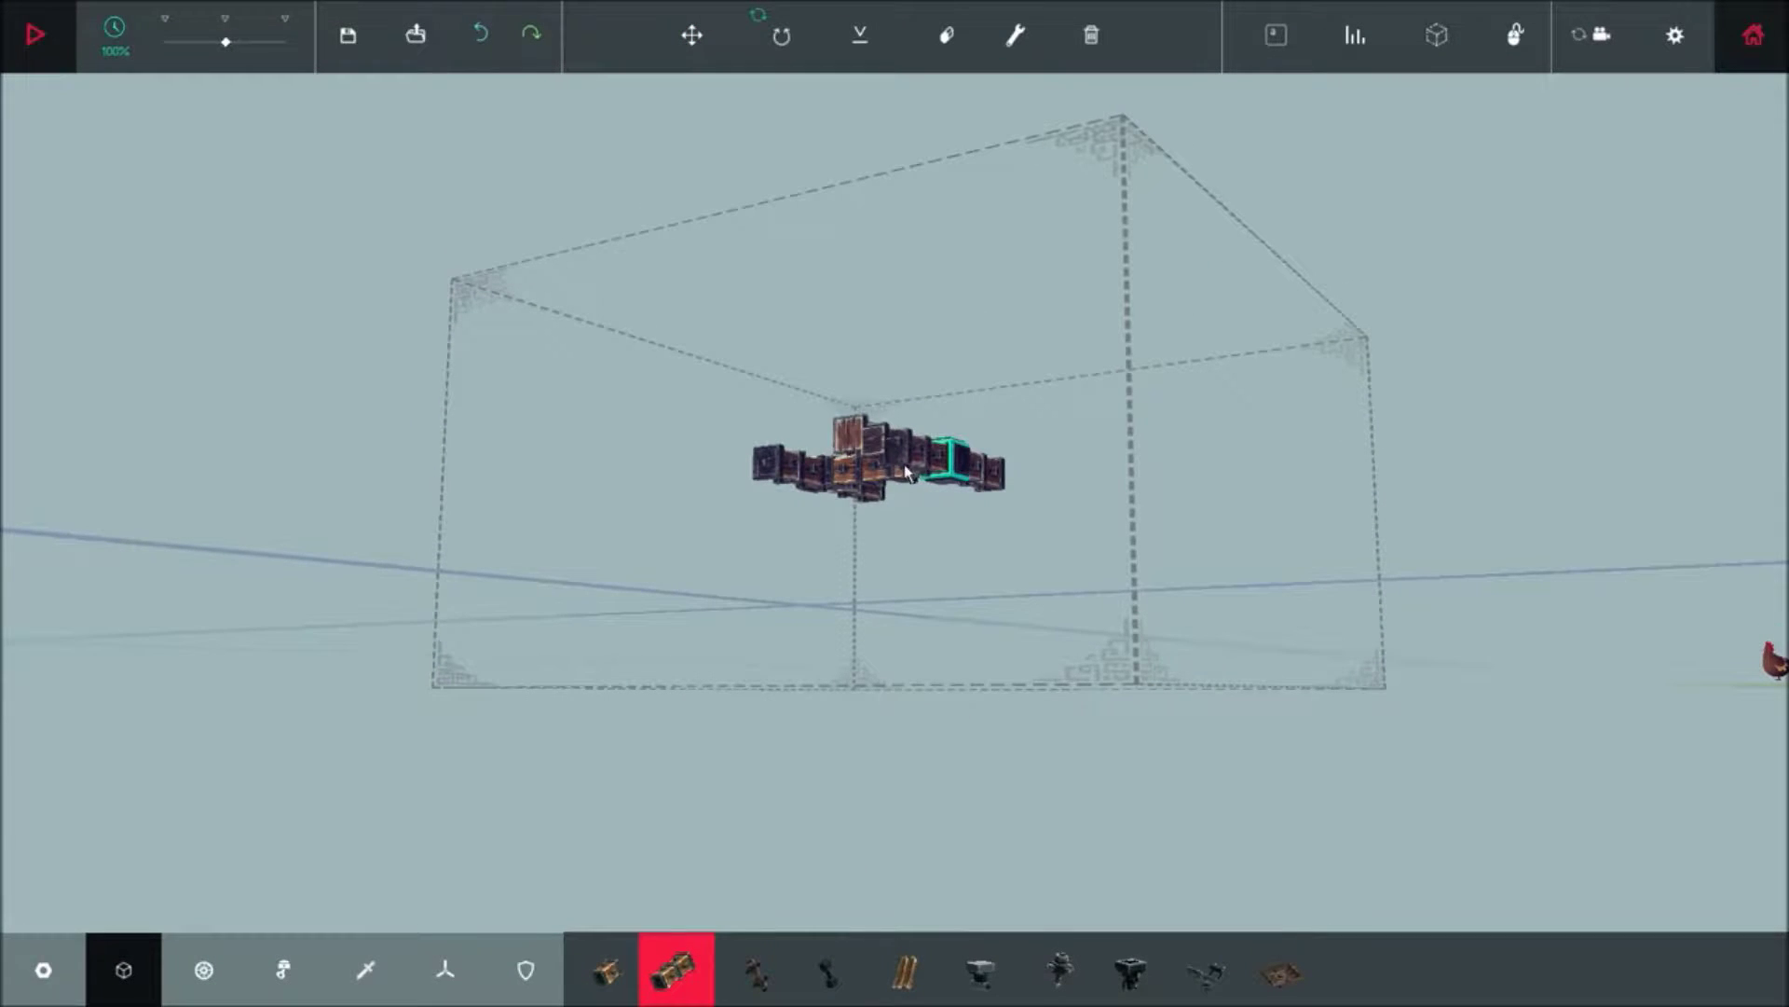
pyautogui.click(899, 471)
pyautogui.moveTo(1127, 519); pyautogui.dragTo(385, 609)
pyautogui.moveTo(931, 597); pyautogui.dragTo(895, 447)
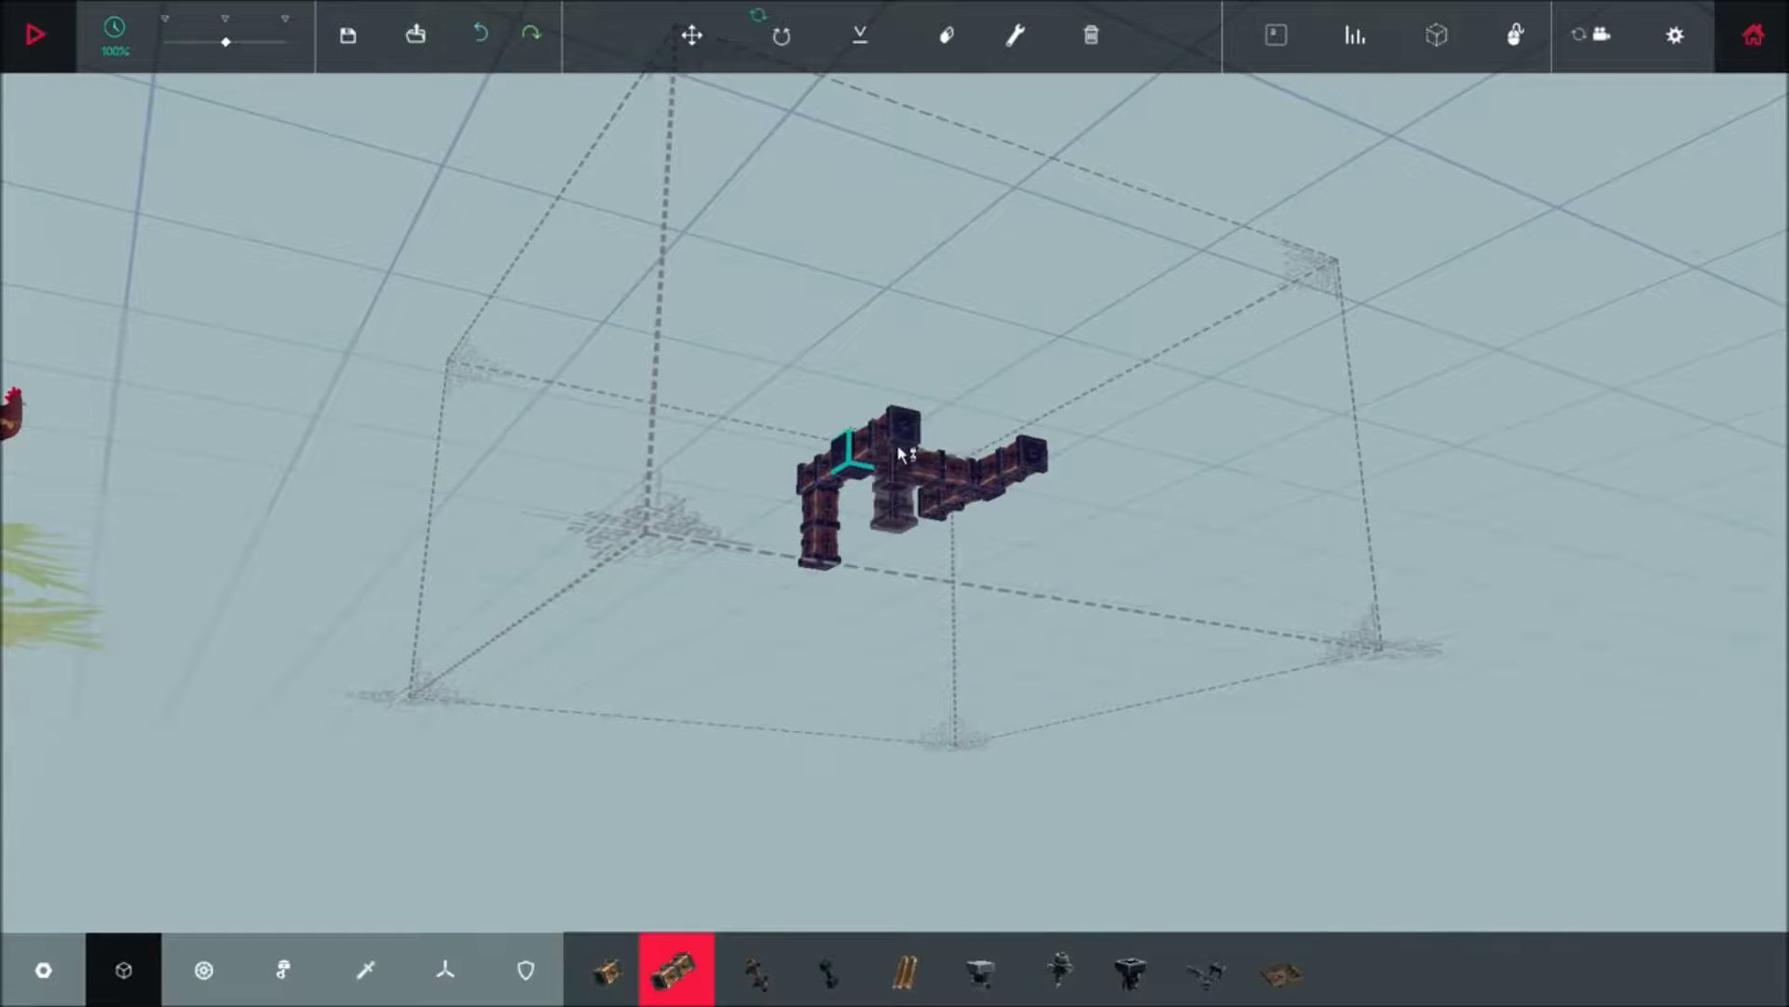
pyautogui.click(895, 447)
pyautogui.moveTo(1109, 506)
pyautogui.mouseDown()
pyautogui.moveTo(707, 549)
pyautogui.moveTo(789, 411)
pyautogui.moveTo(966, 553)
pyautogui.moveTo(940, 731)
pyautogui.moveTo(419, 791)
pyautogui.mouseUp()
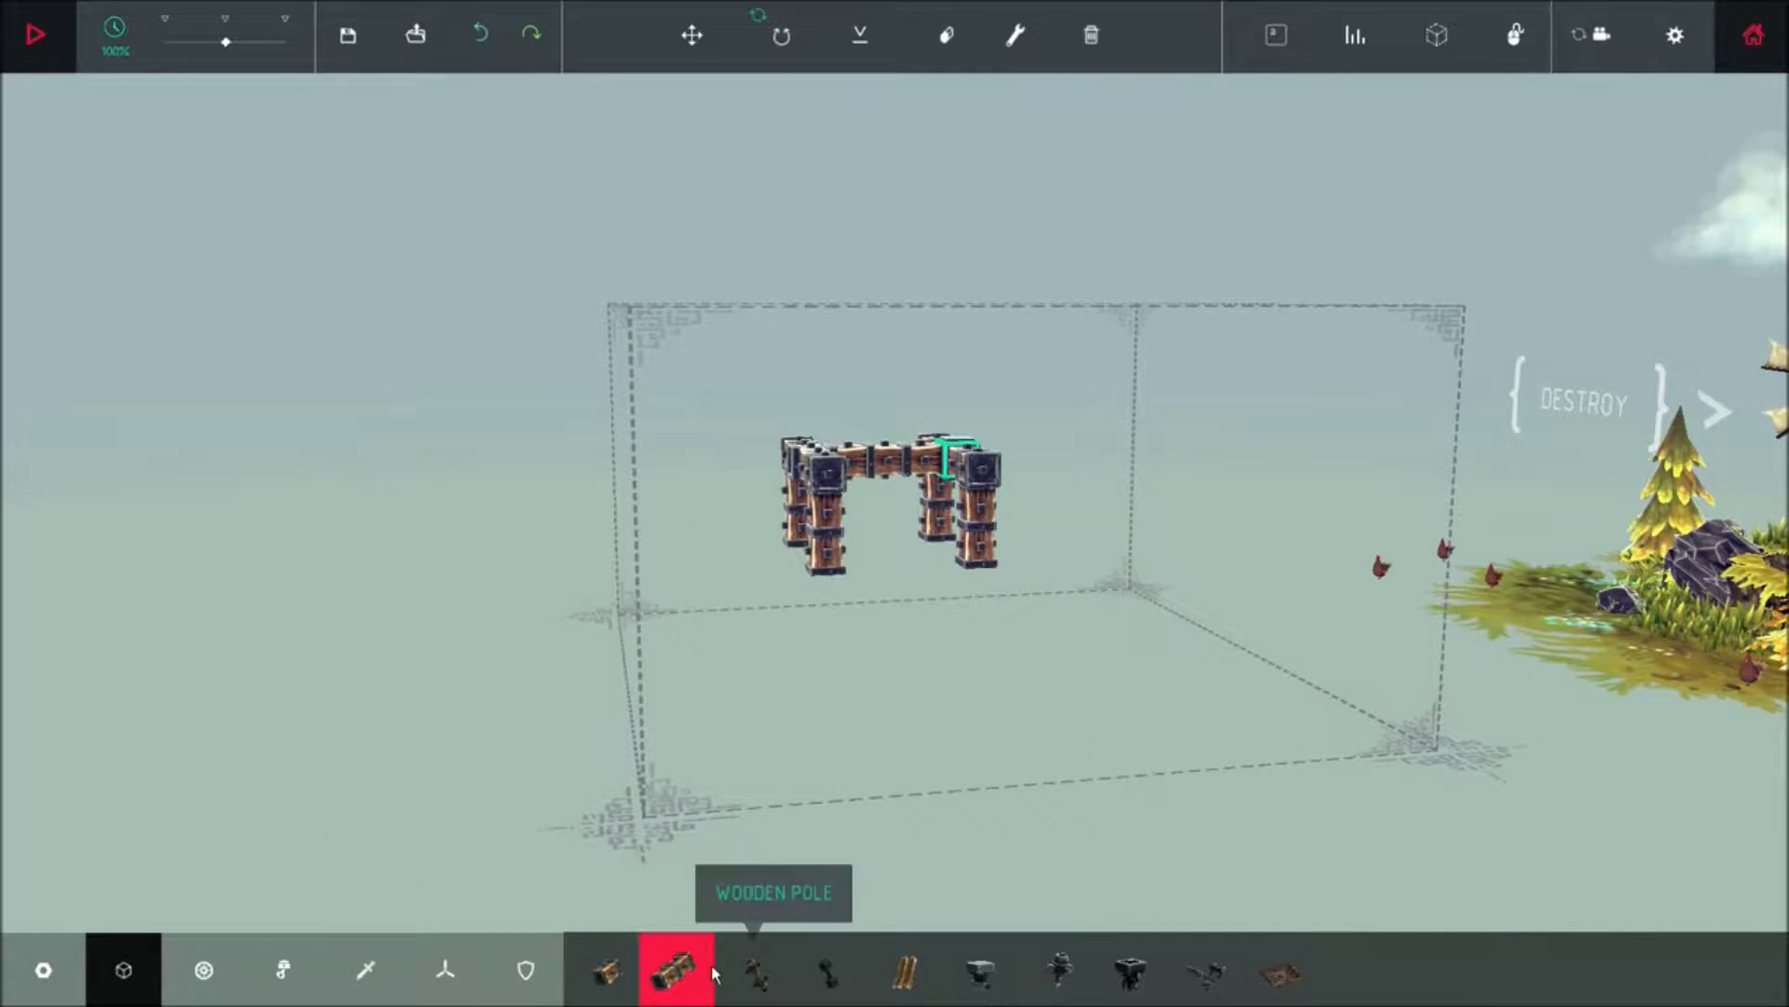
# Attach a motor wheel to the bottom of each front and rear leg
pyautogui.click(202, 969)
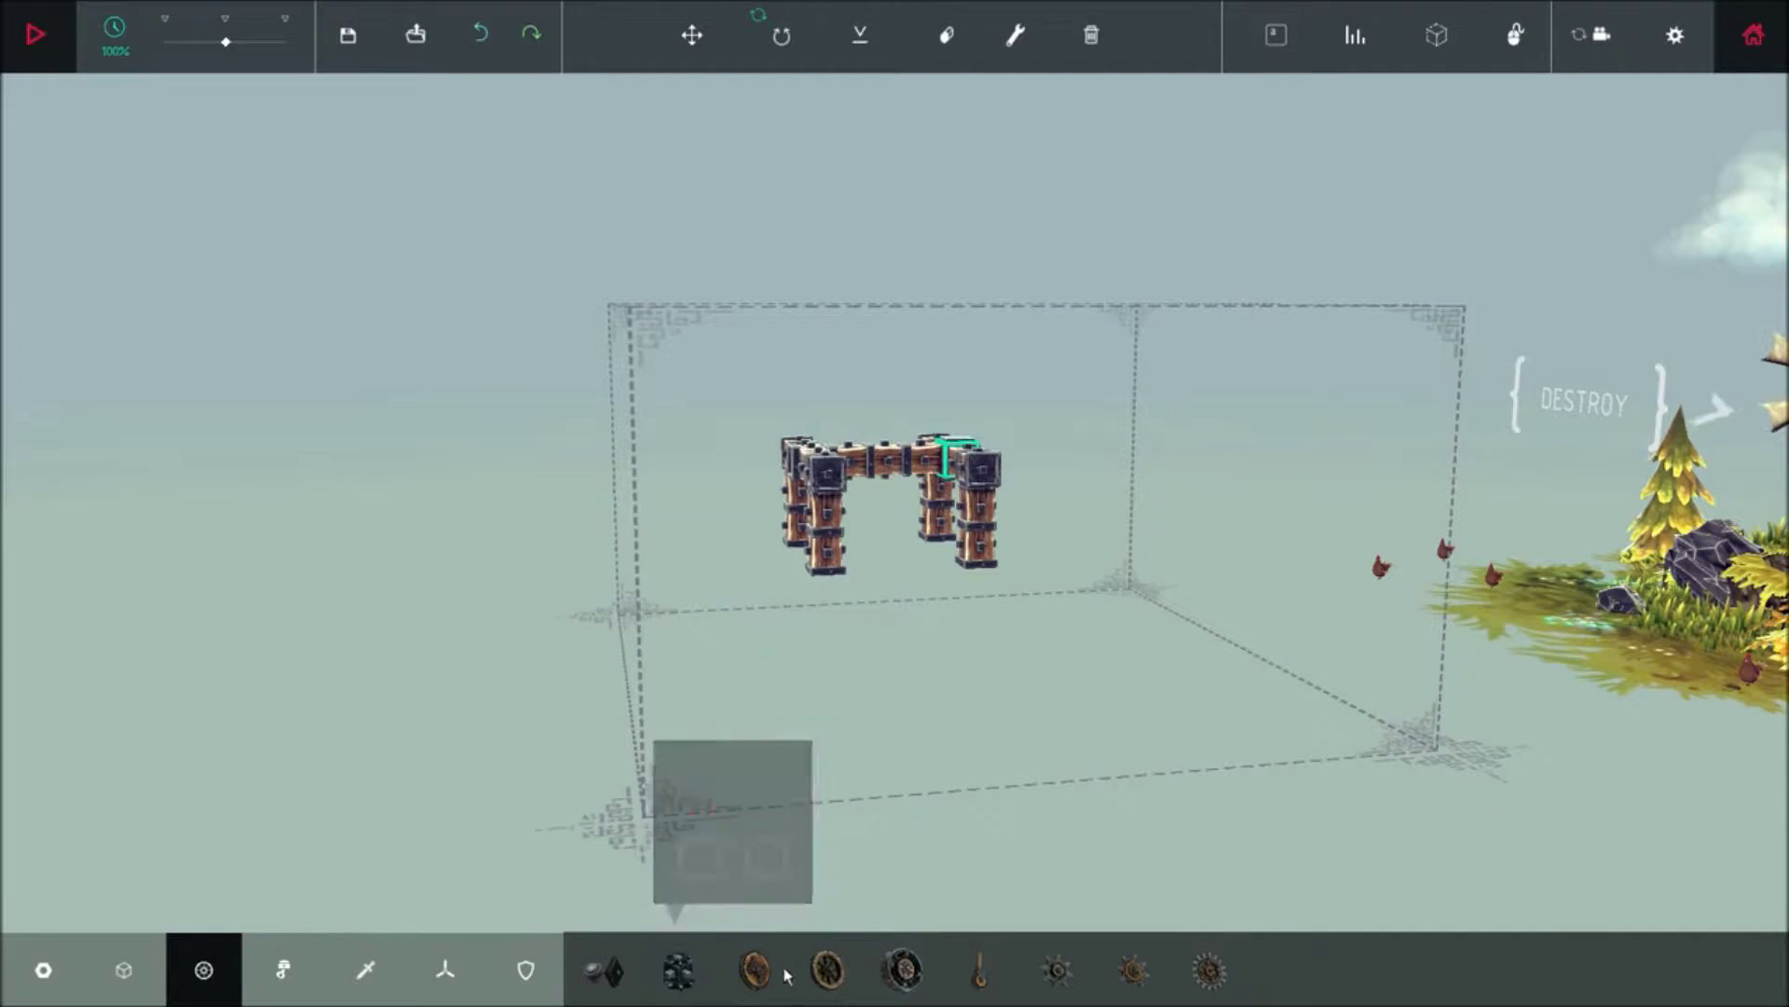
pyautogui.click(833, 969)
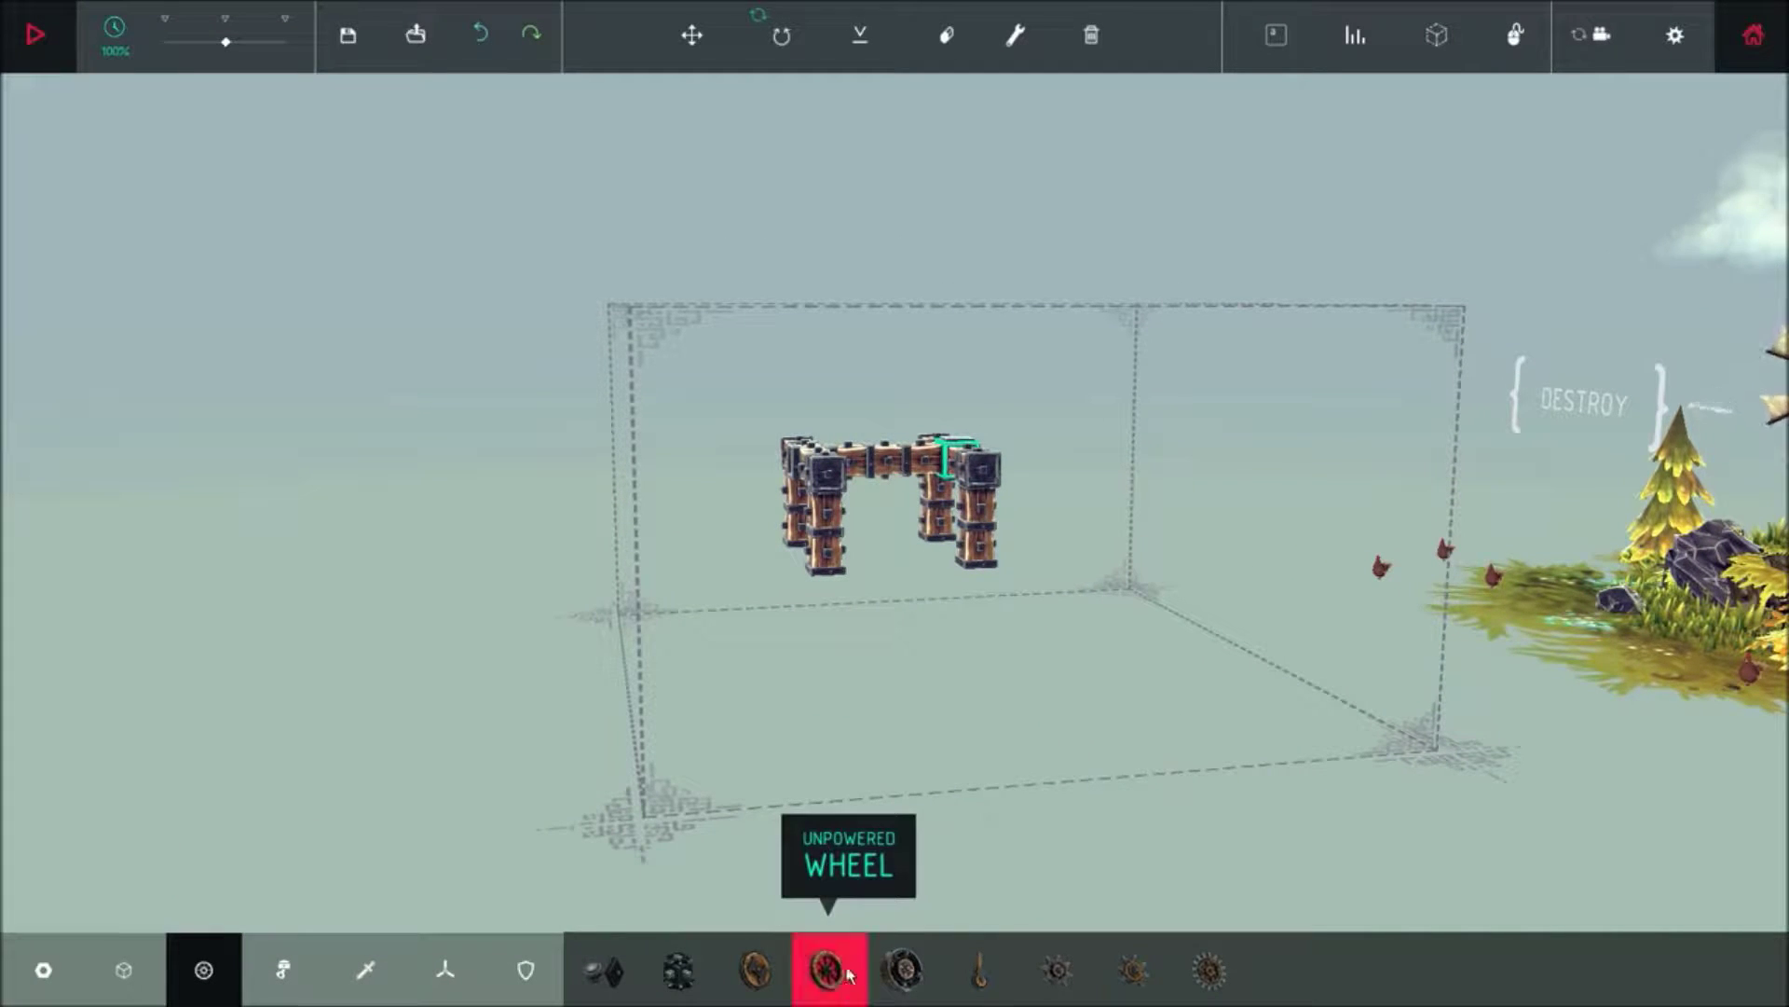
pyautogui.click(756, 968)
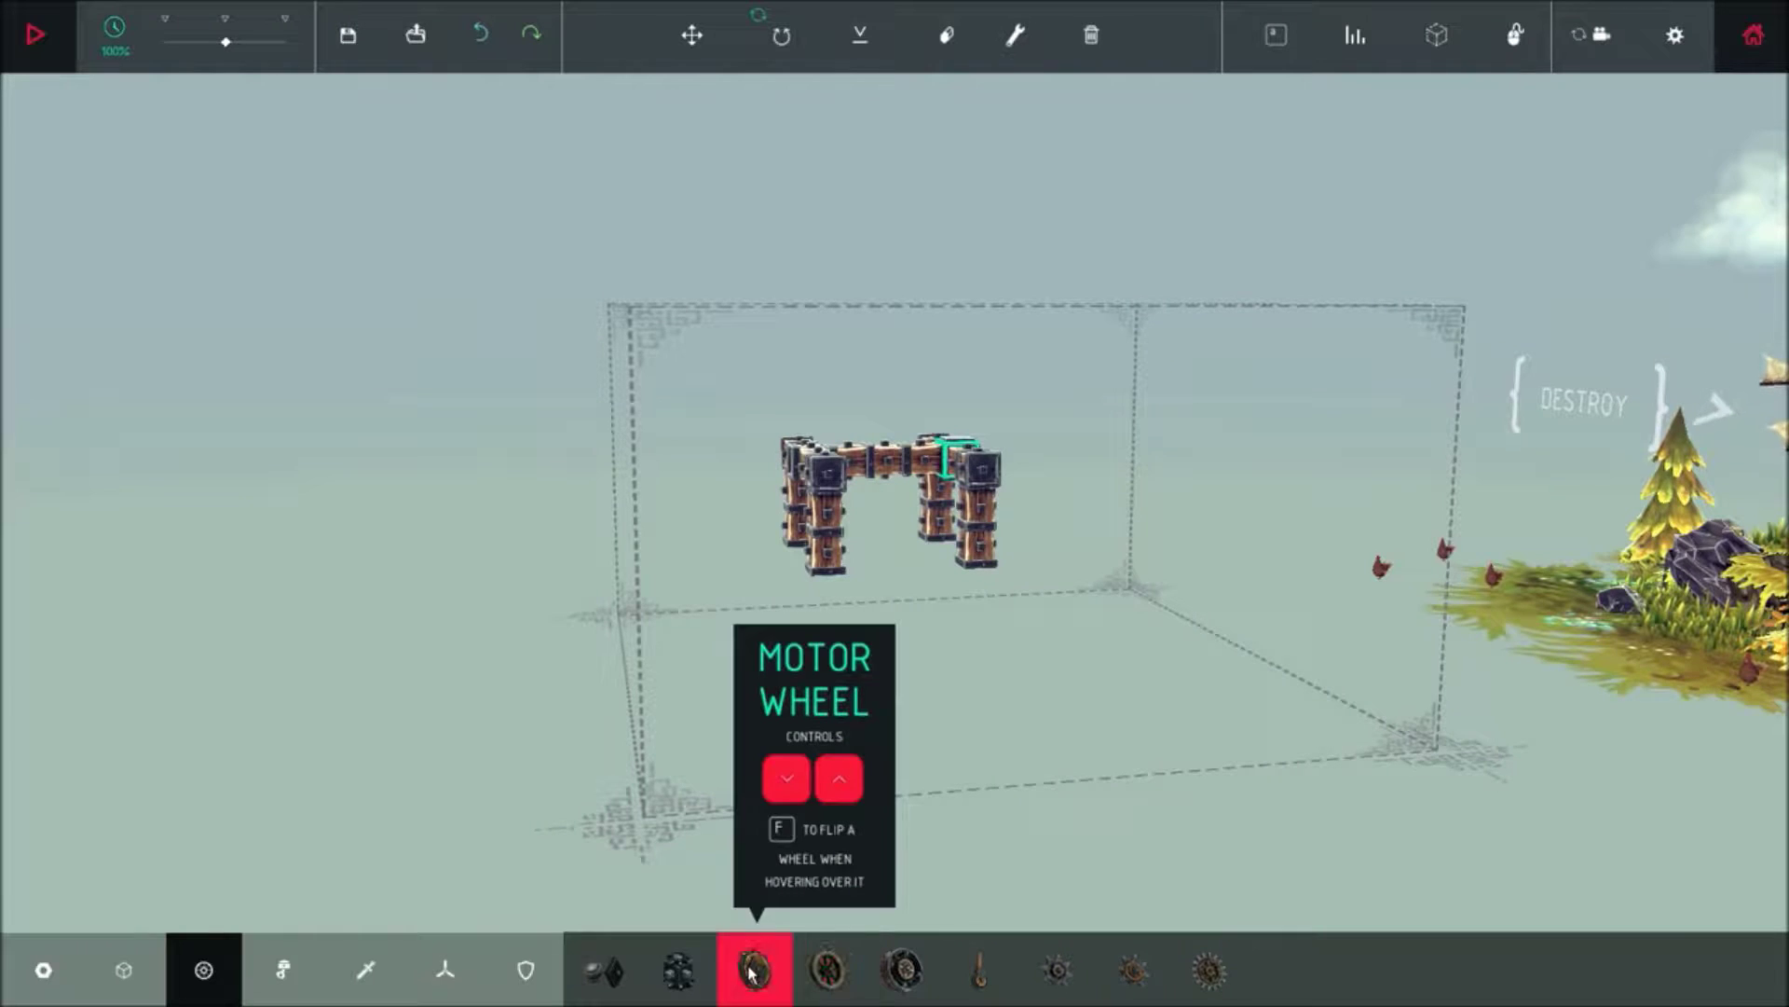
pyautogui.click(818, 552)
pyautogui.click(978, 559)
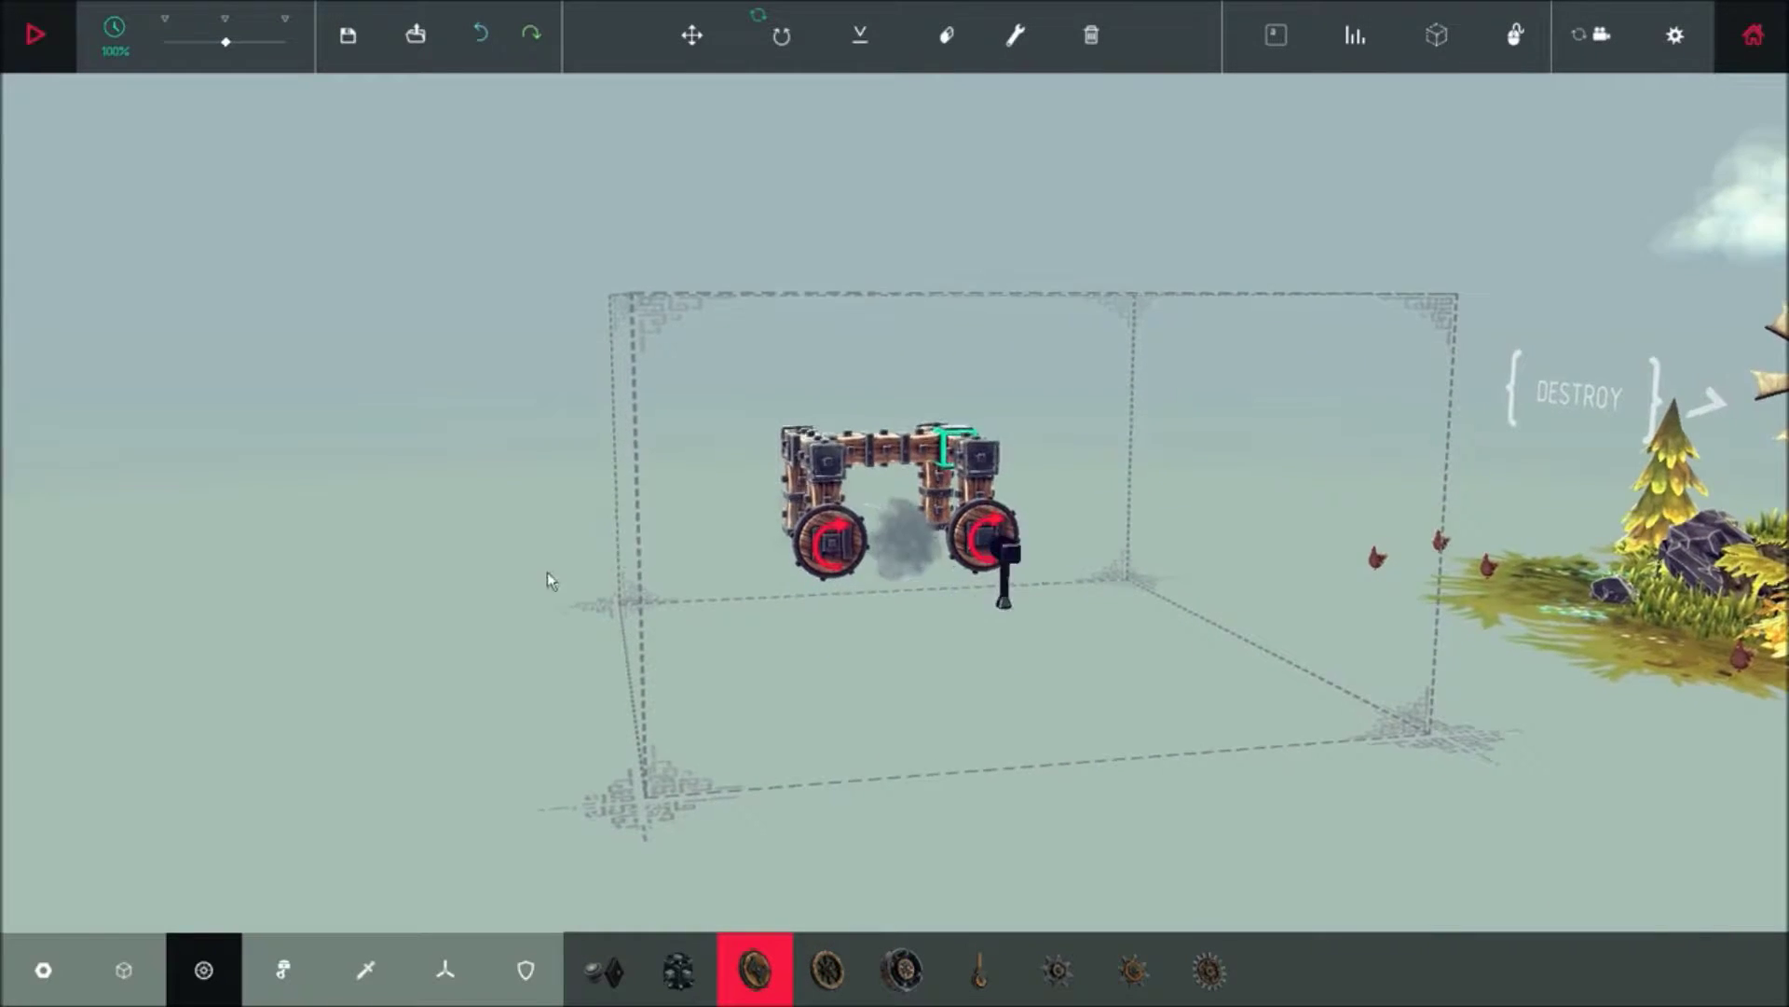
pyautogui.moveTo(548, 579); pyautogui.dragTo(1125, 566)
pyautogui.click(980, 573)
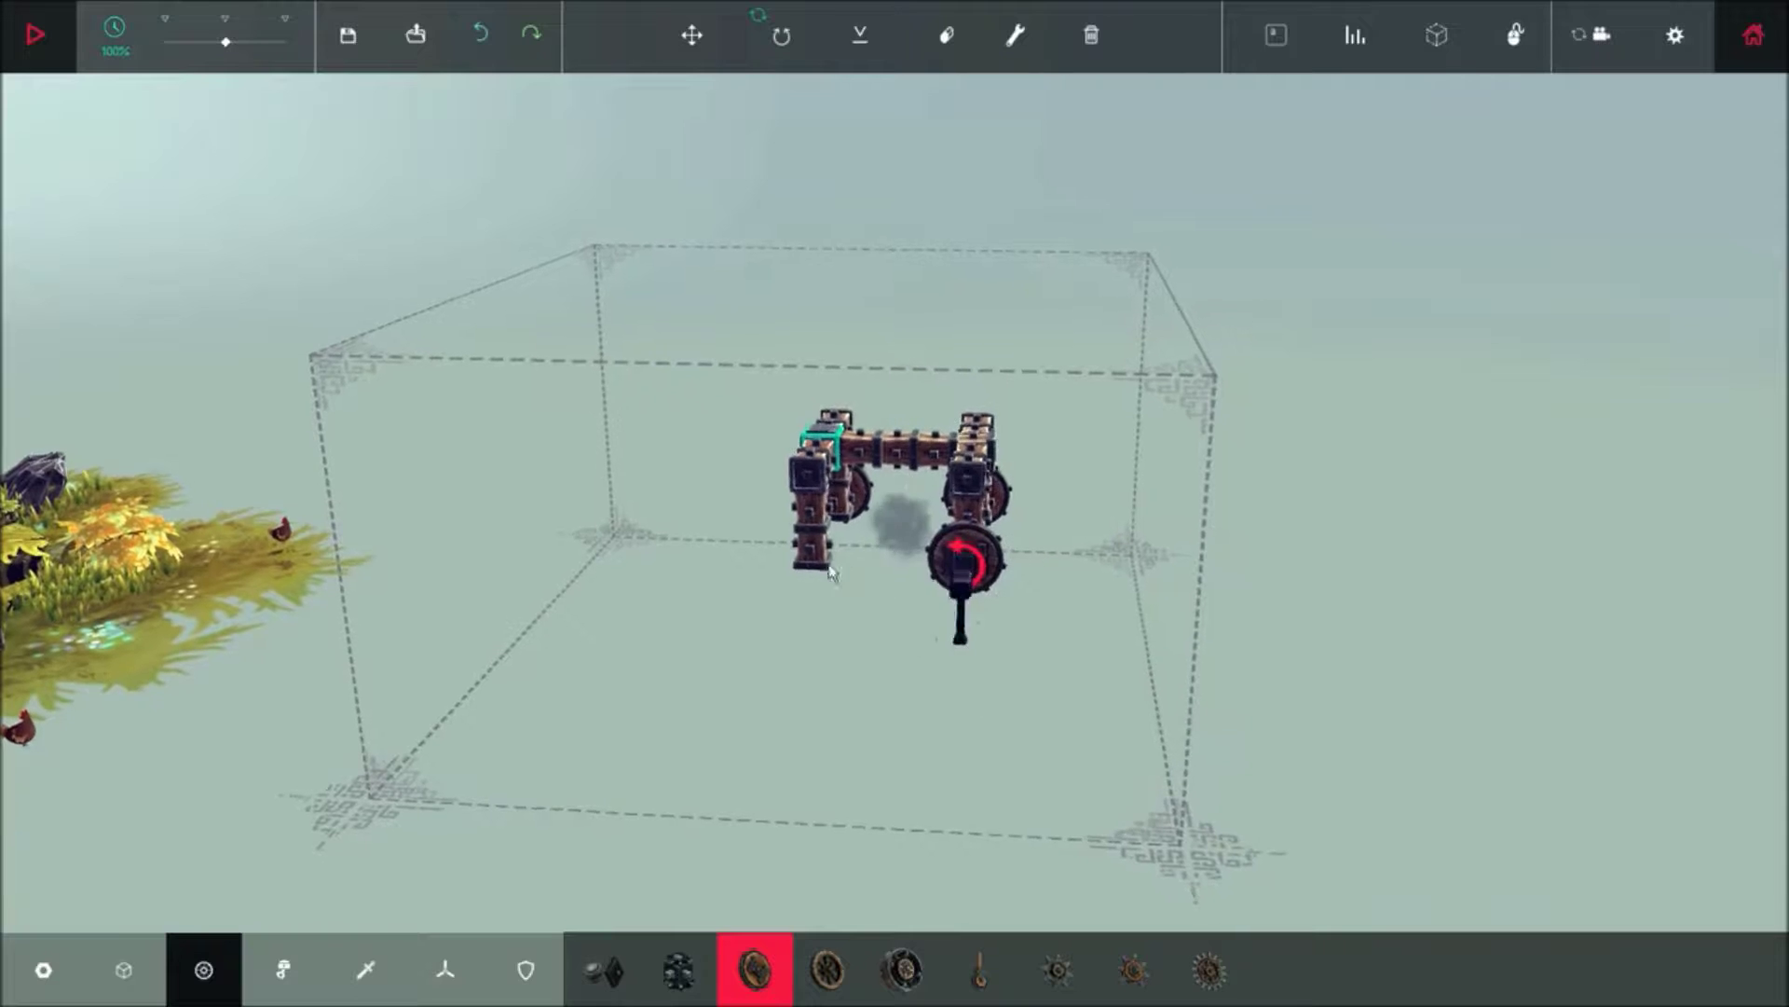
pyautogui.click(811, 560)
pyautogui.moveTo(1207, 569)
pyautogui.mouseDown()
pyautogui.moveTo(197, 649)
pyautogui.moveTo(1292, 746)
pyautogui.moveTo(1657, 730)
pyautogui.moveTo(1383, 665)
pyautogui.mouseUp()
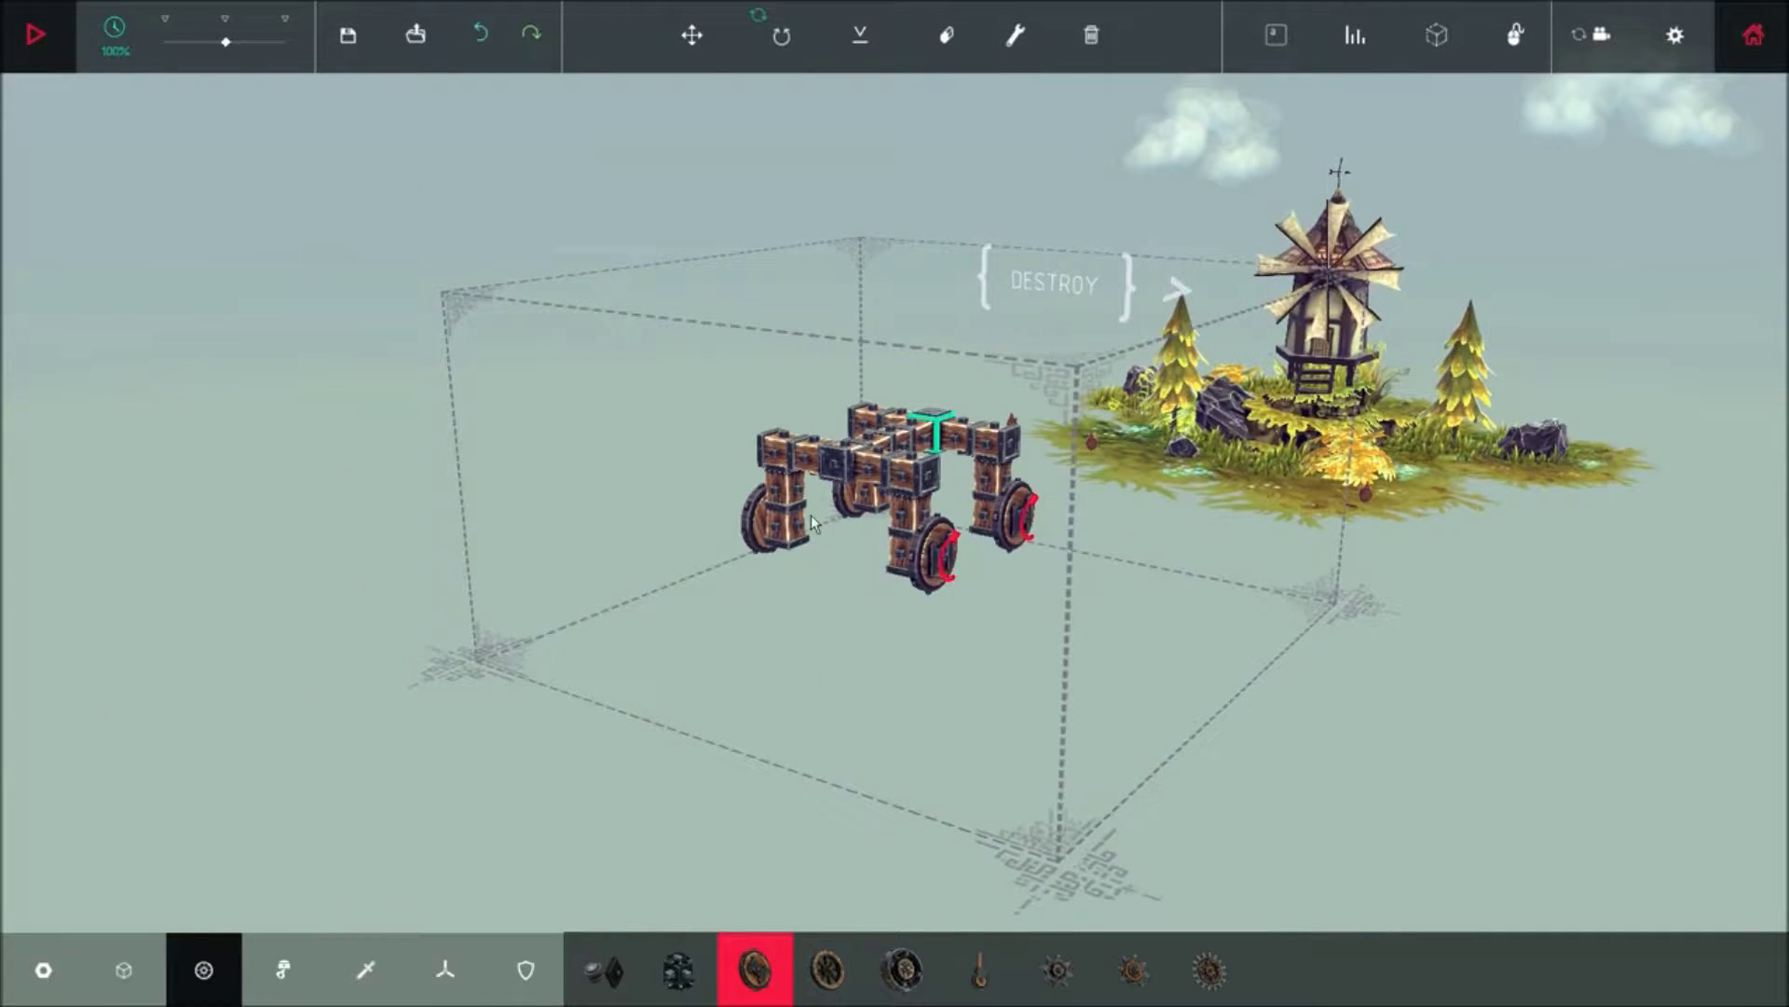
pyautogui.moveTo(1011, 647); pyautogui.dragTo(1182, 675)
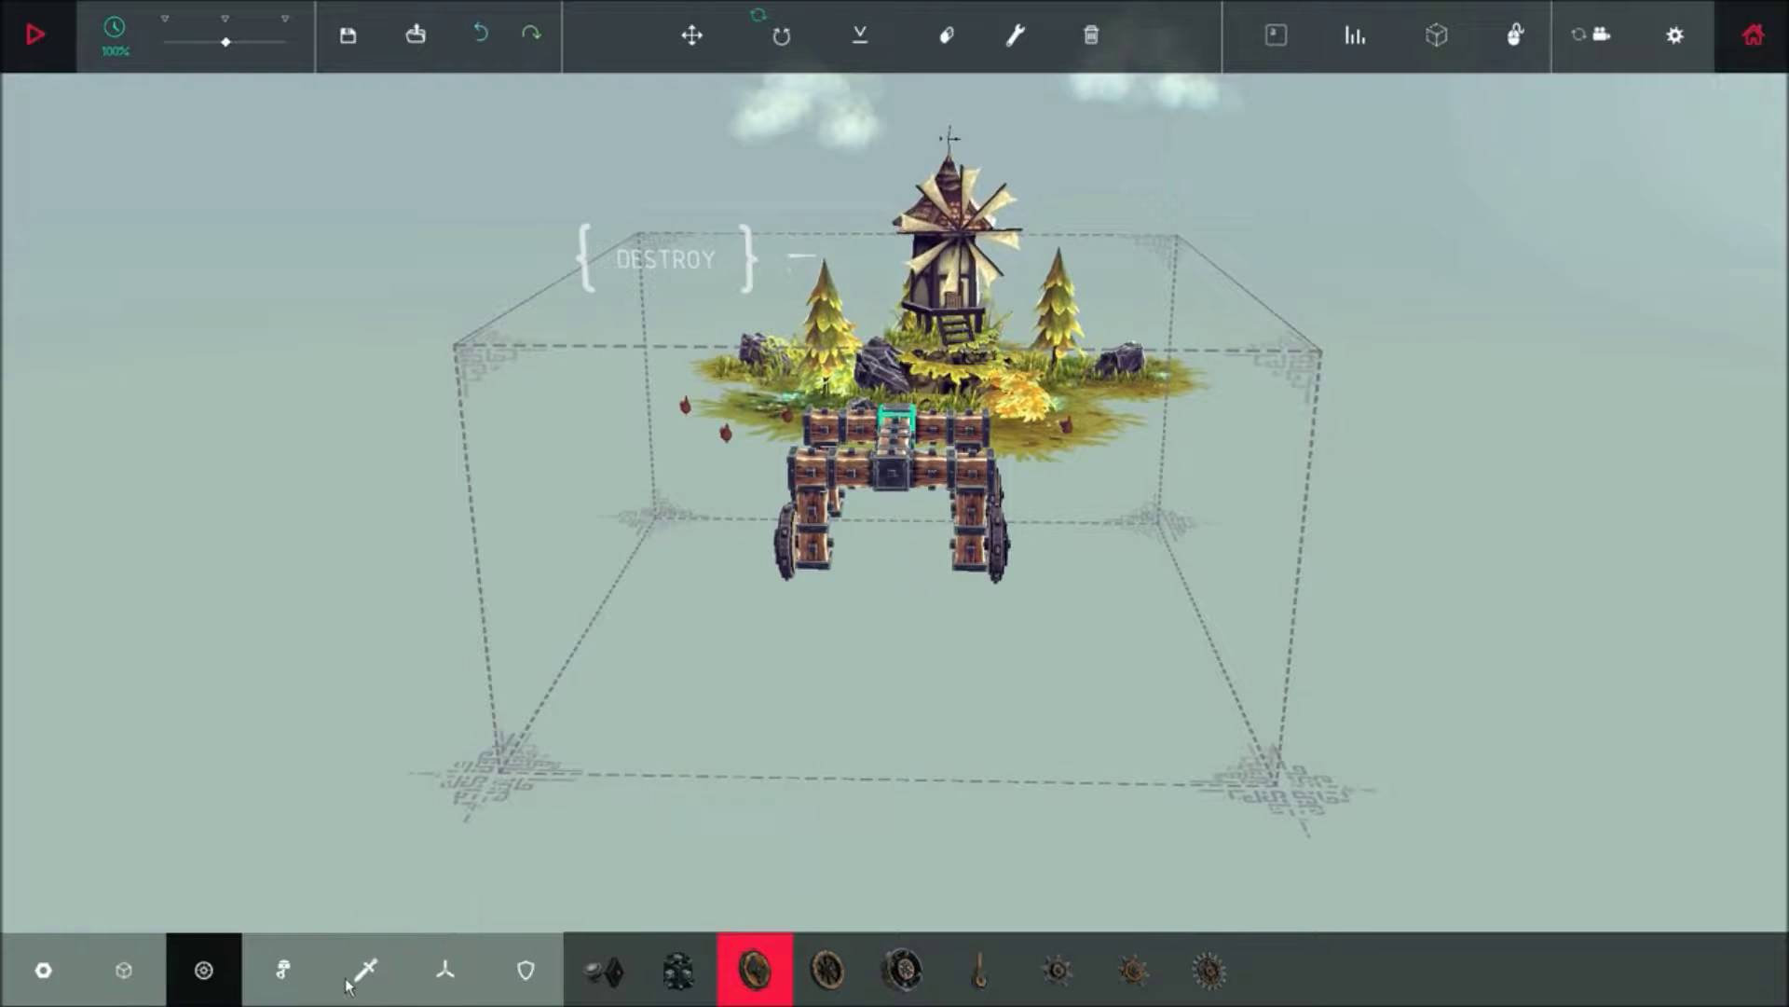
# Stack wooden blocks on top, centre and underside of the cart toward the windmill
pyautogui.click(124, 970)
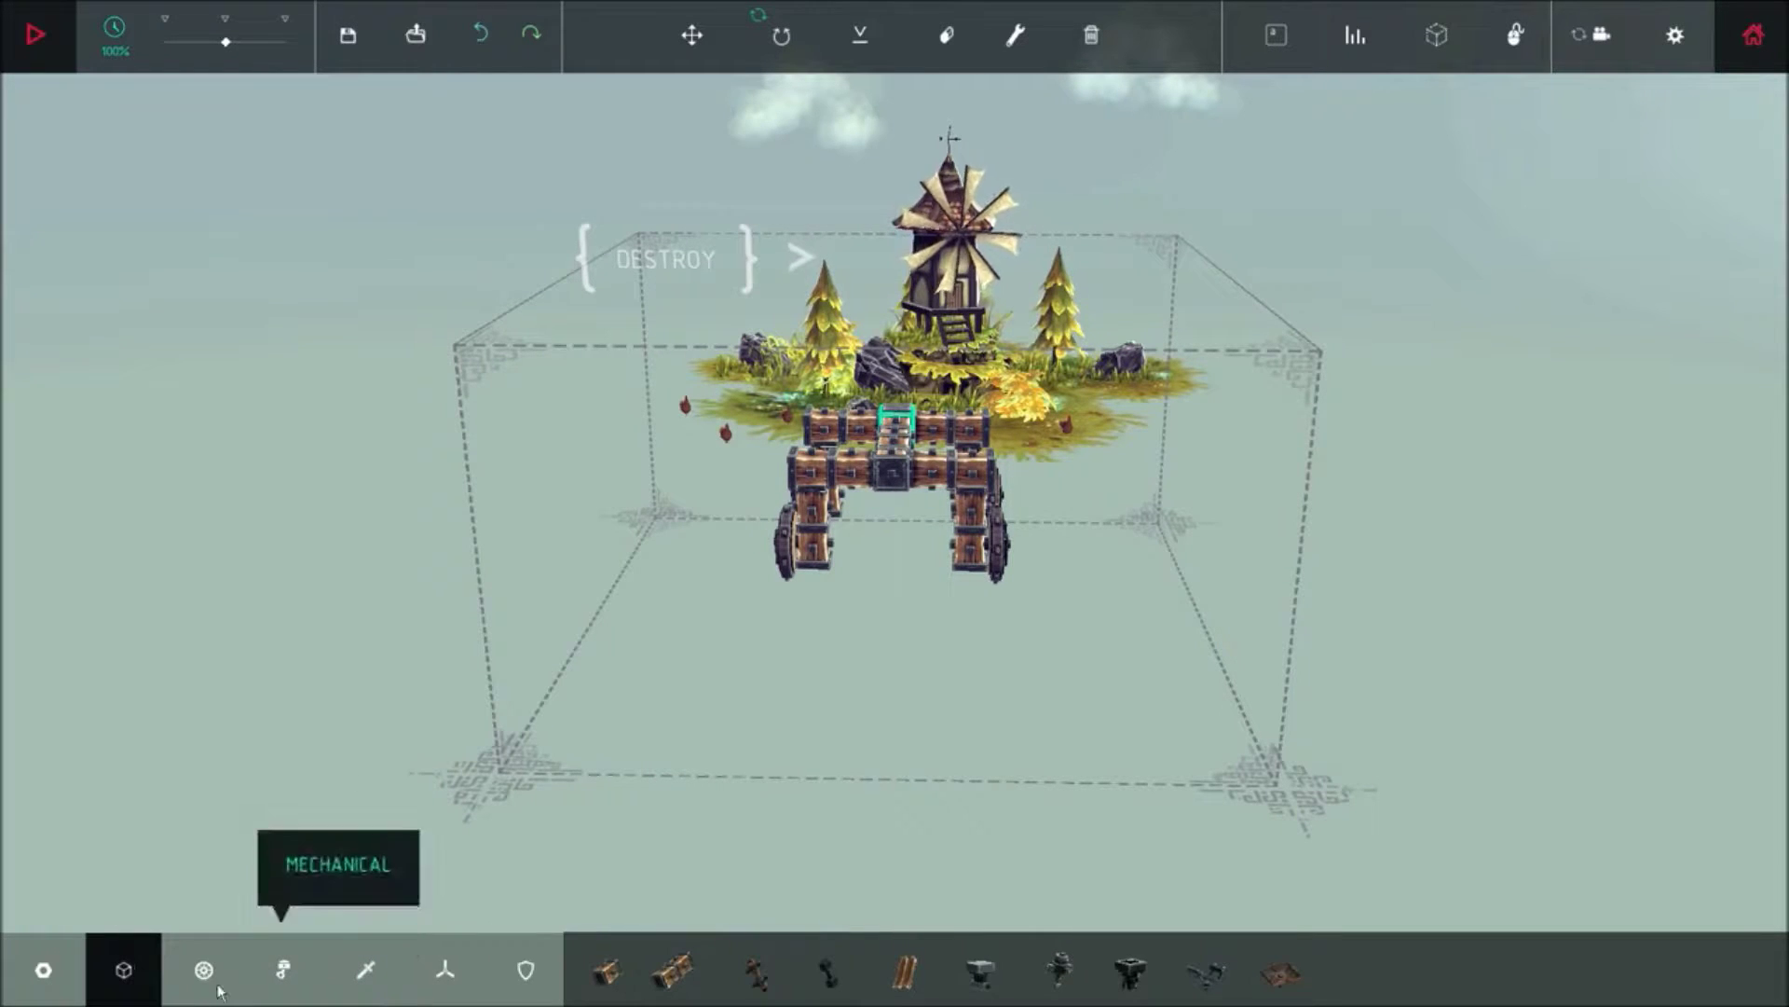
pyautogui.click(676, 969)
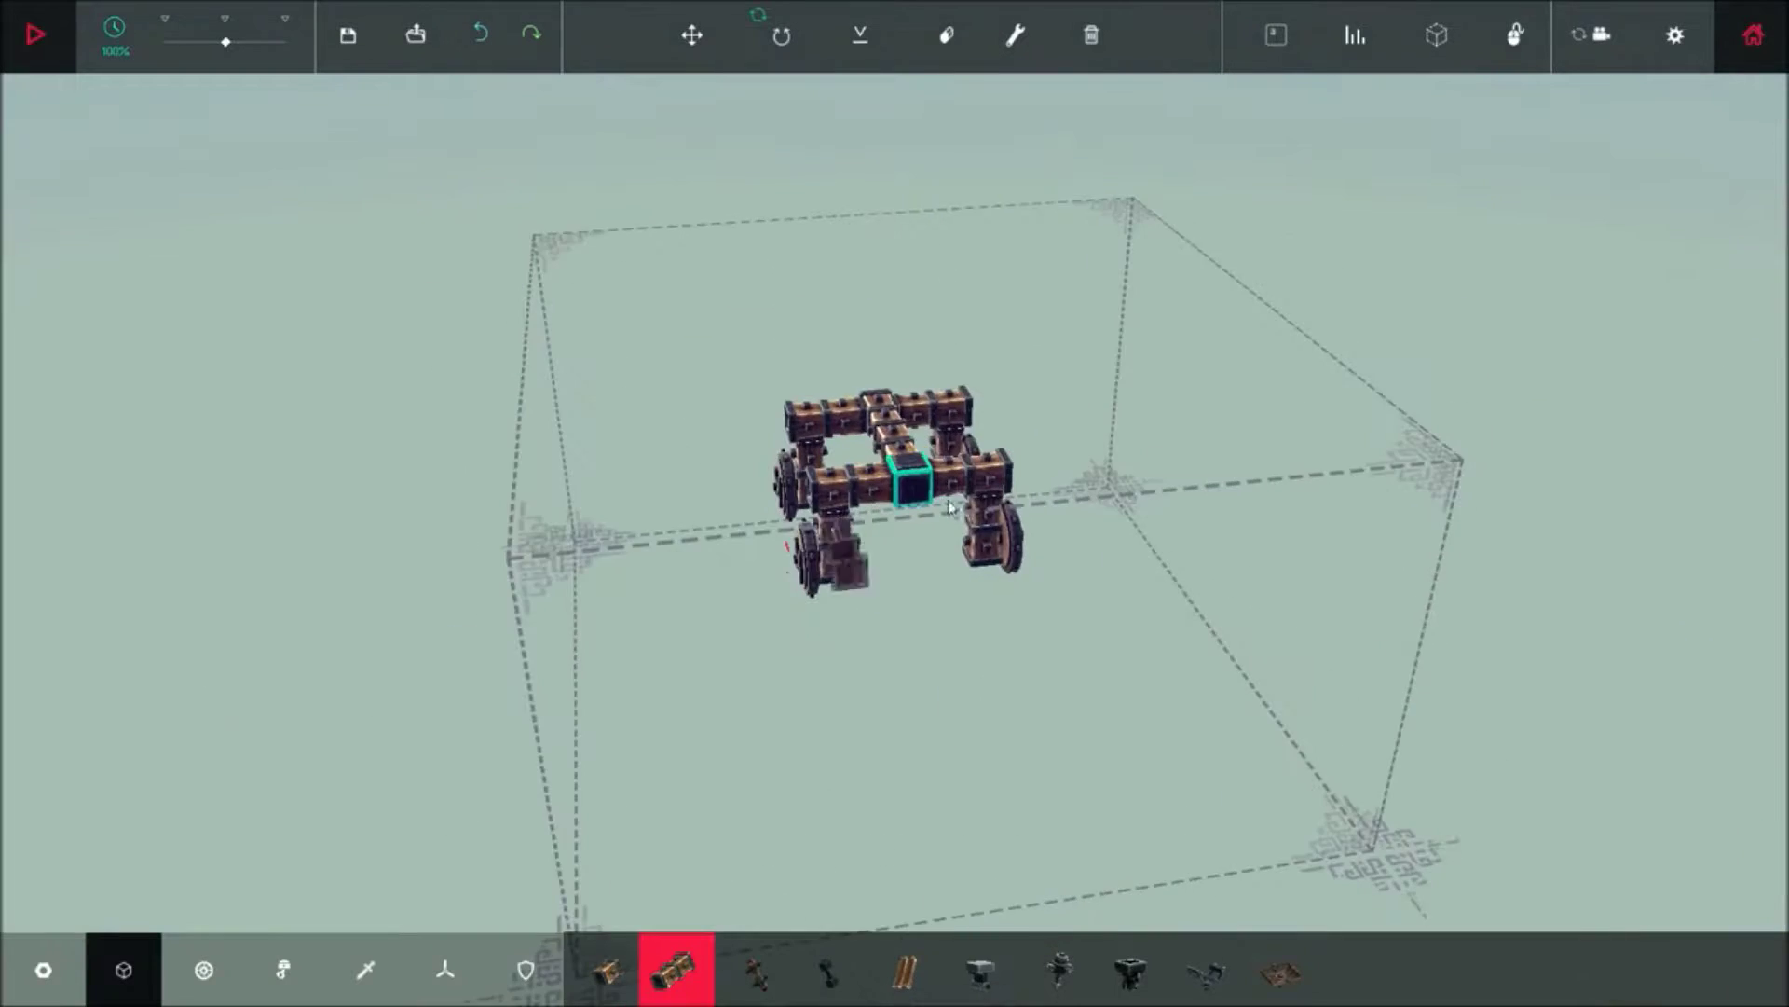
pyautogui.click(907, 462)
pyautogui.click(912, 467)
pyautogui.click(908, 461)
pyautogui.click(909, 461)
pyautogui.click(895, 489)
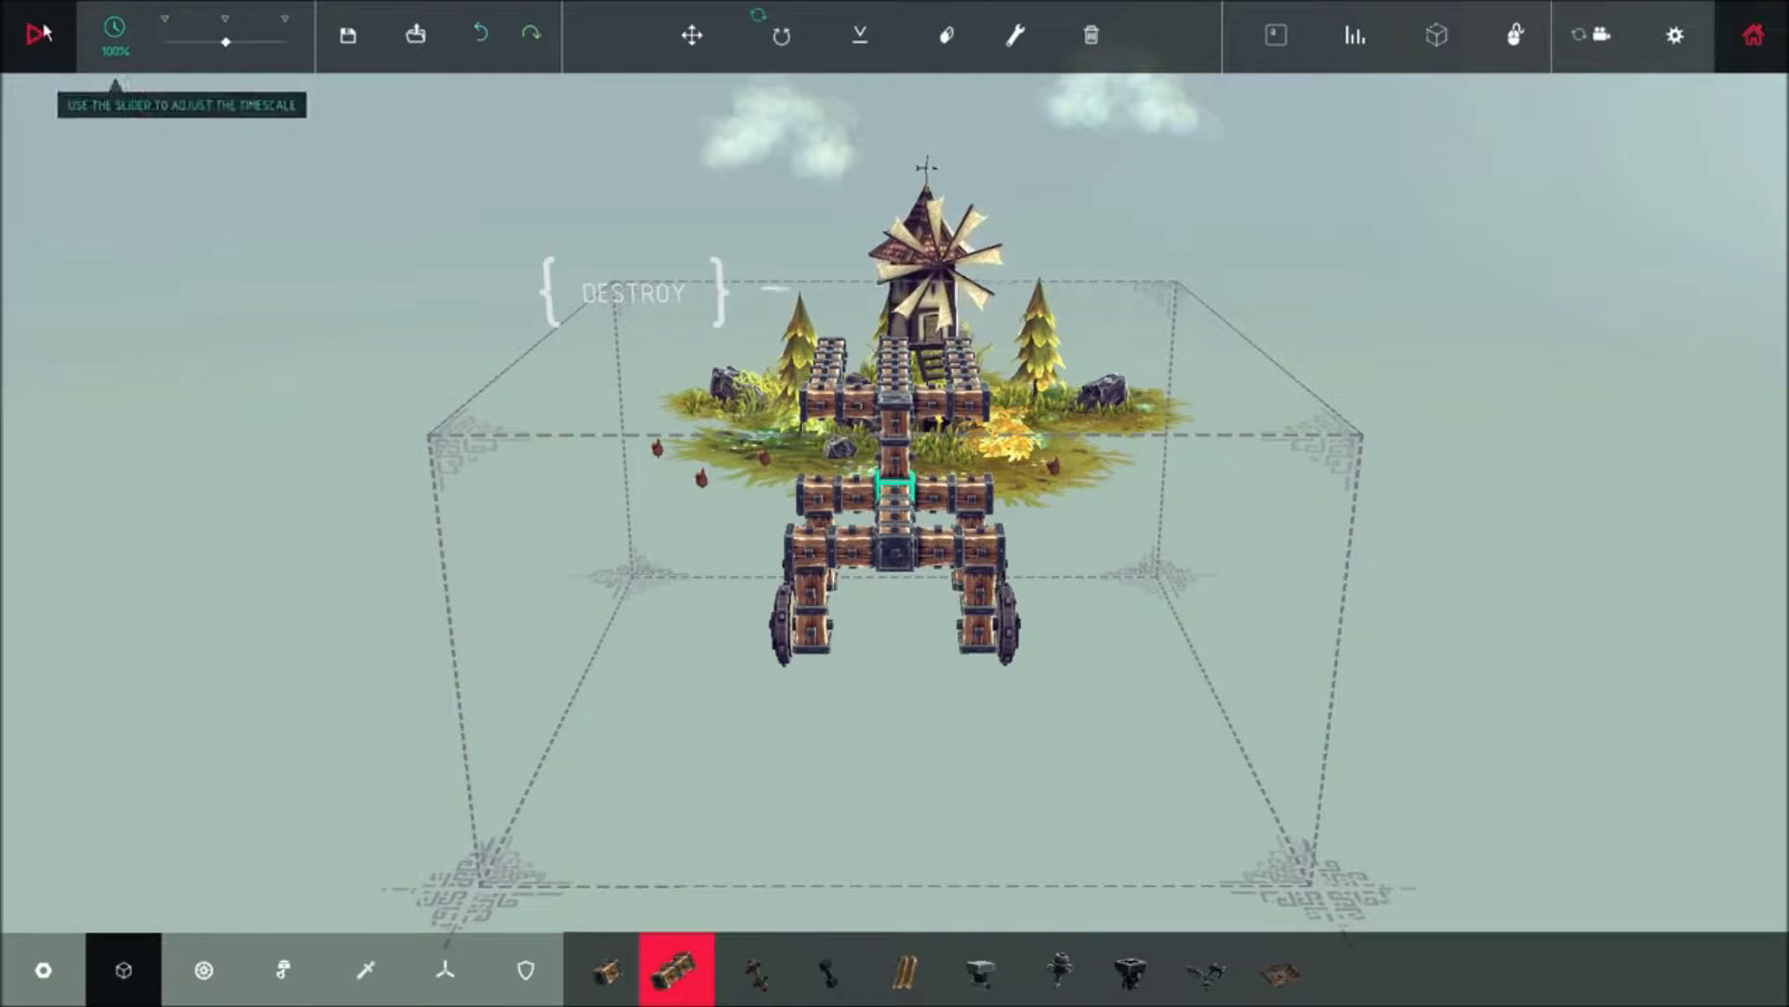
pyautogui.press('space')
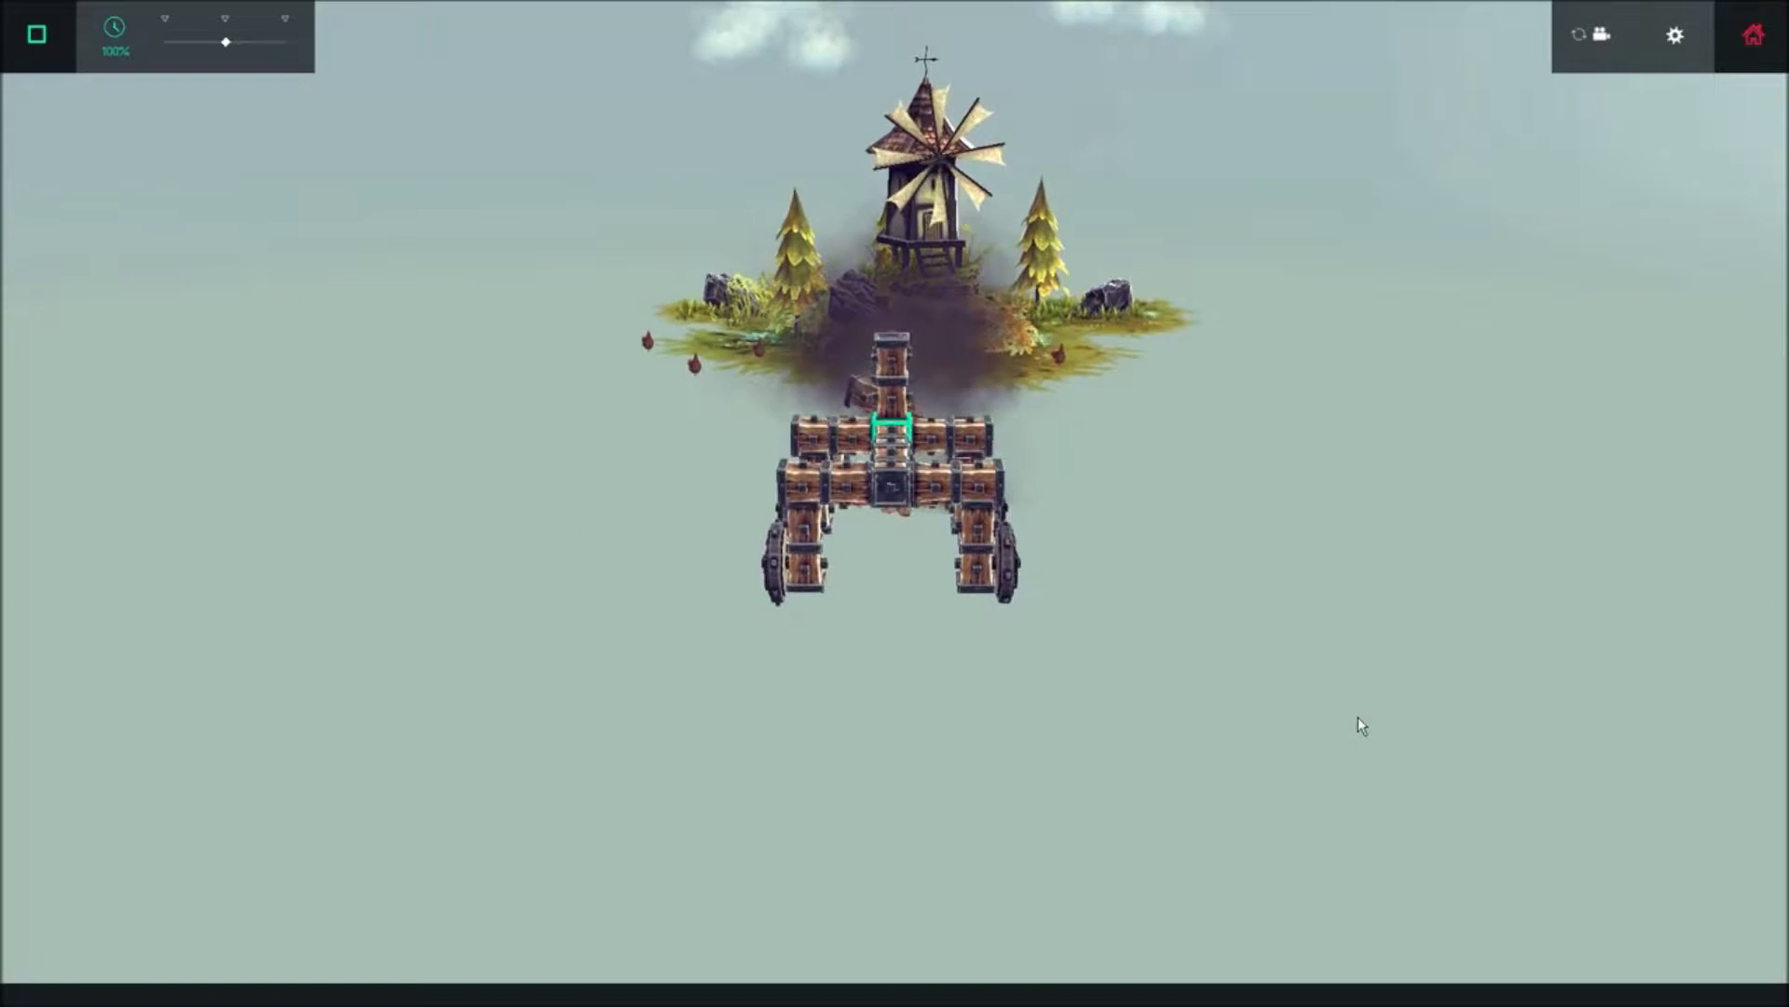
pyautogui.moveTo(1346, 640); pyautogui.dragTo(251, 695)
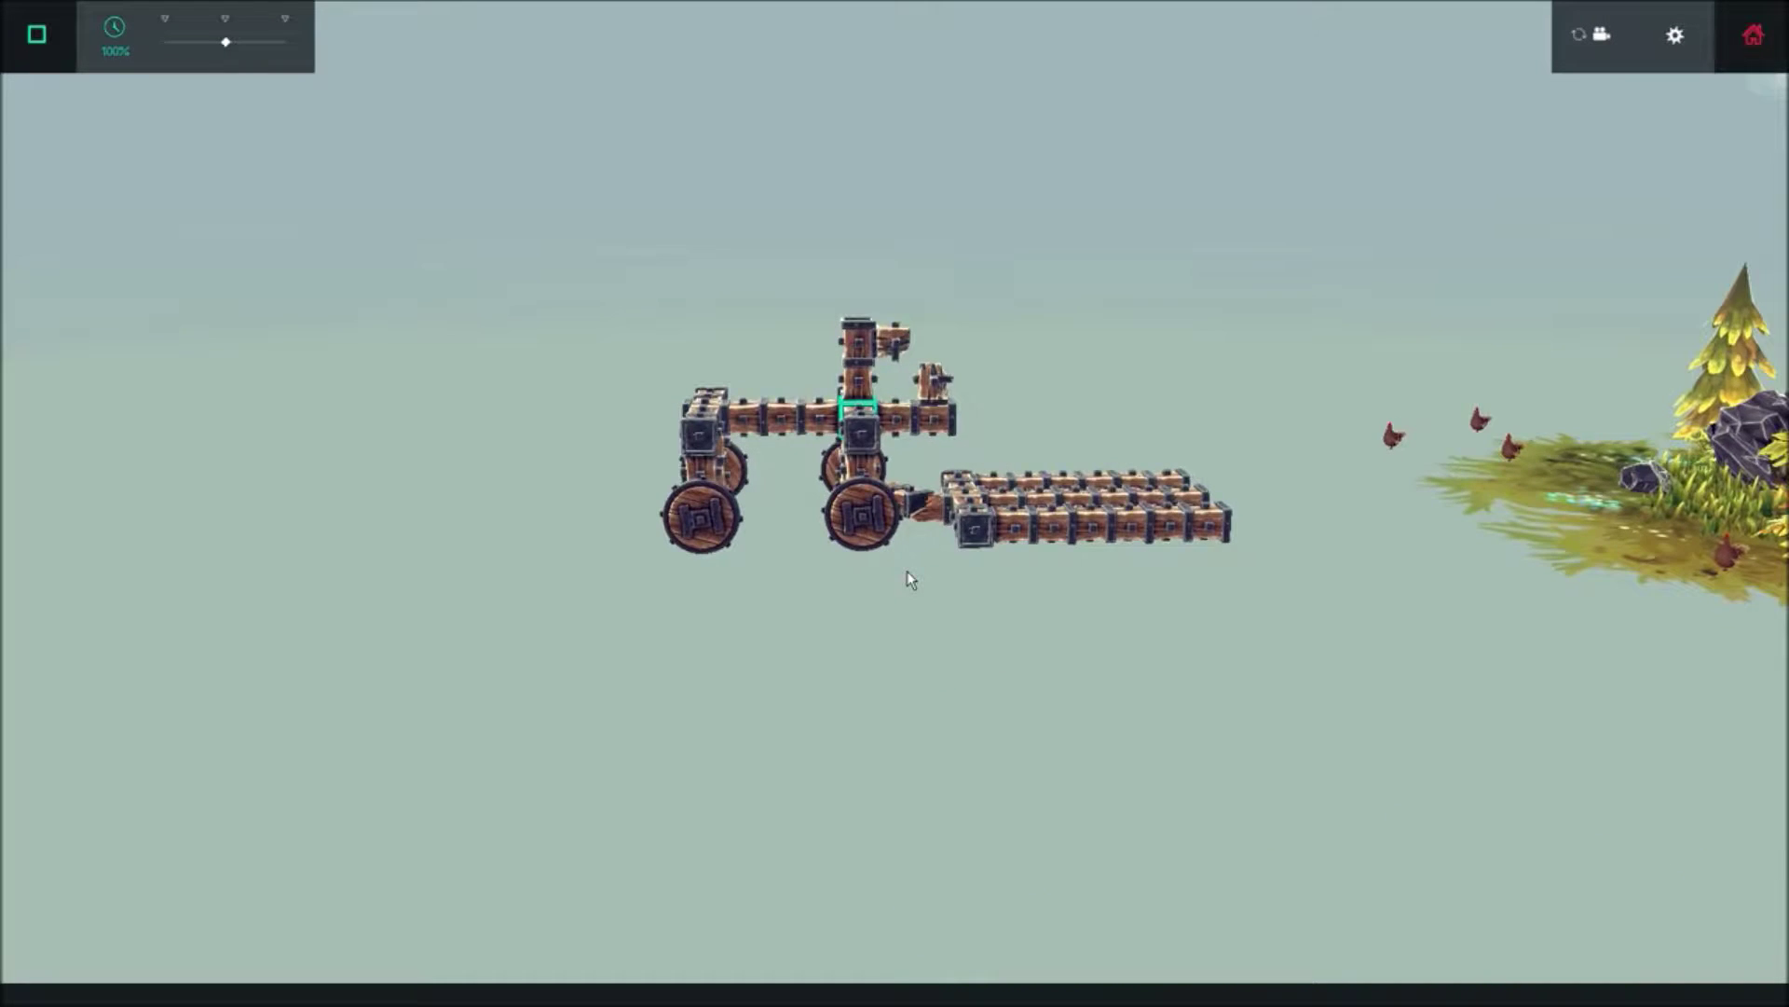
pyautogui.moveTo(907, 571); pyautogui.dragTo(632, 554)
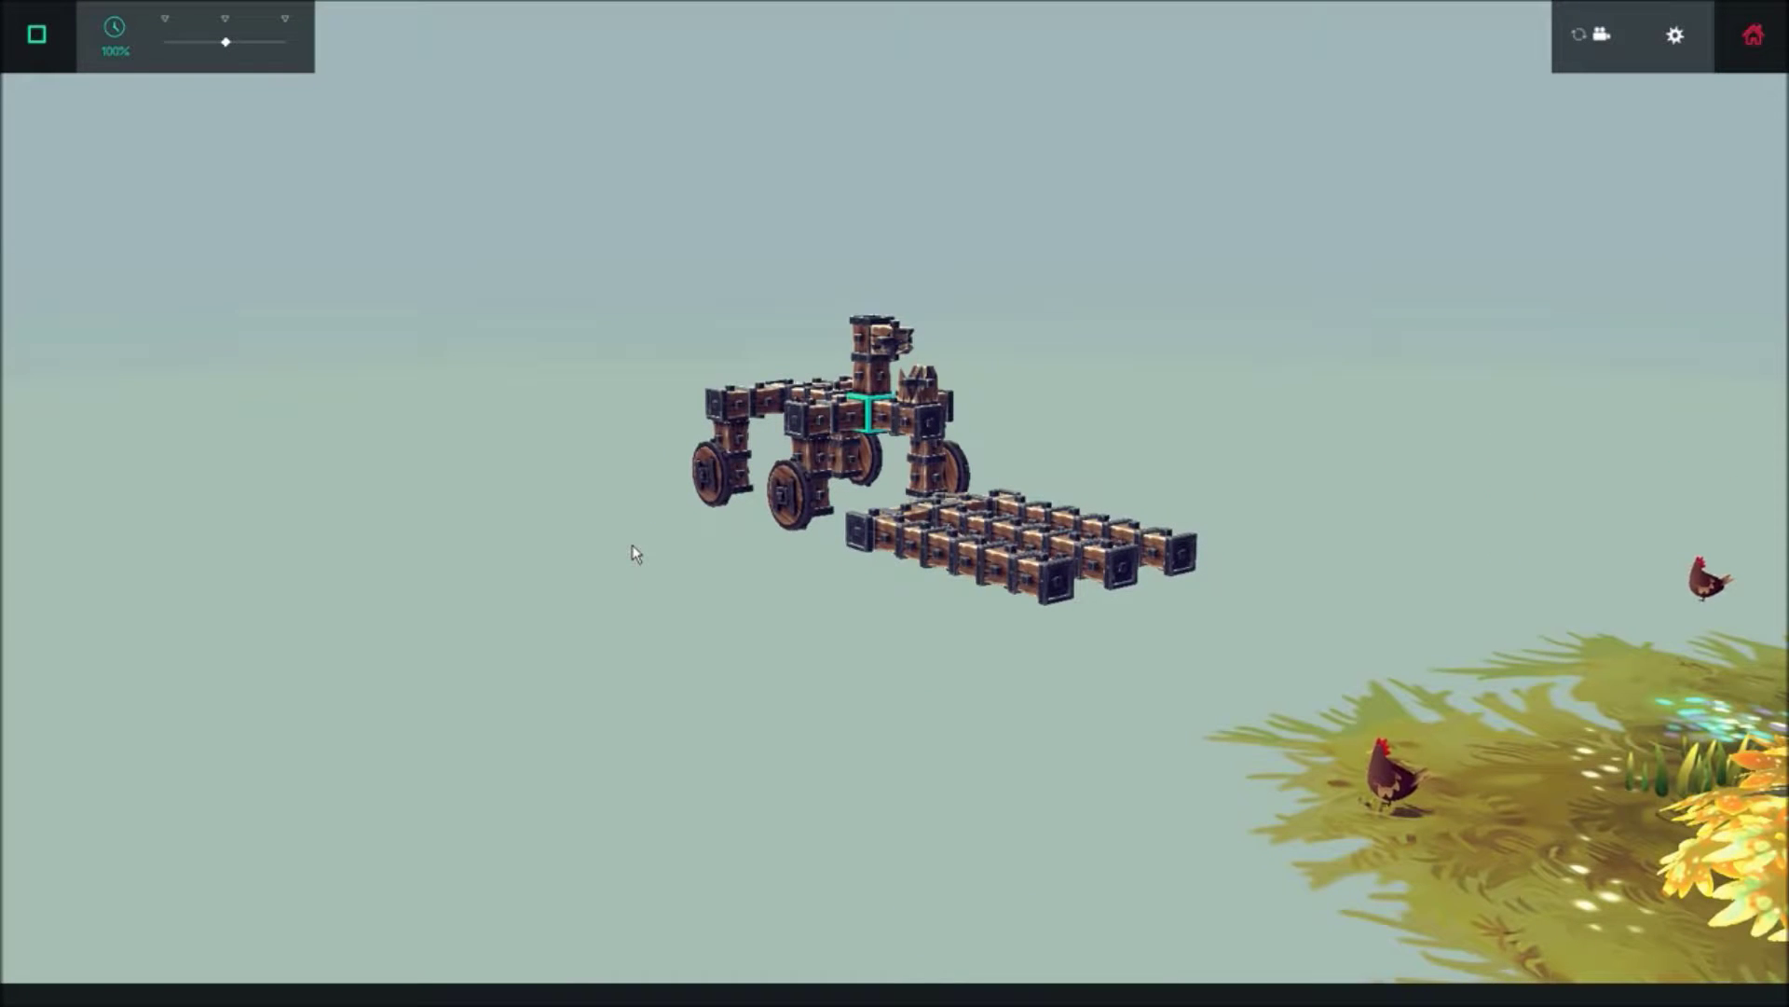
# Add wooden blocks to the machine's centre, arm and underside of the frame
pyautogui.press('space')
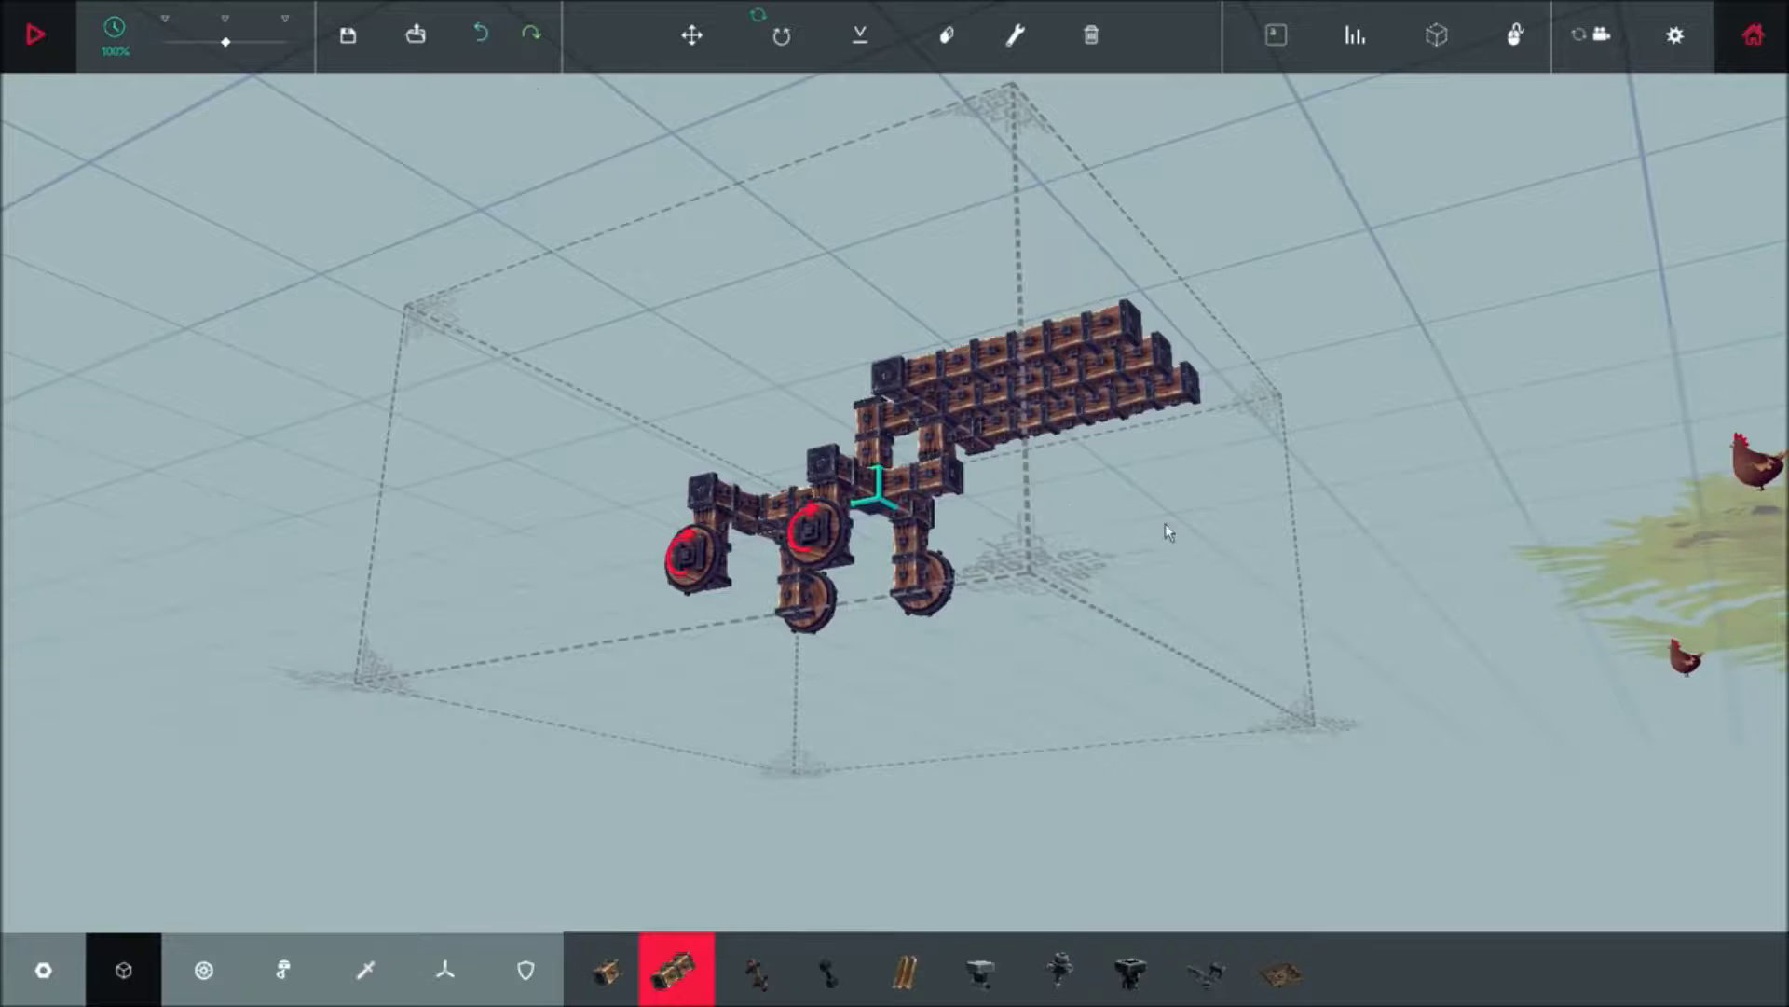
pyautogui.moveTo(1165, 524); pyautogui.dragTo(661, 536)
pyautogui.click(865, 457)
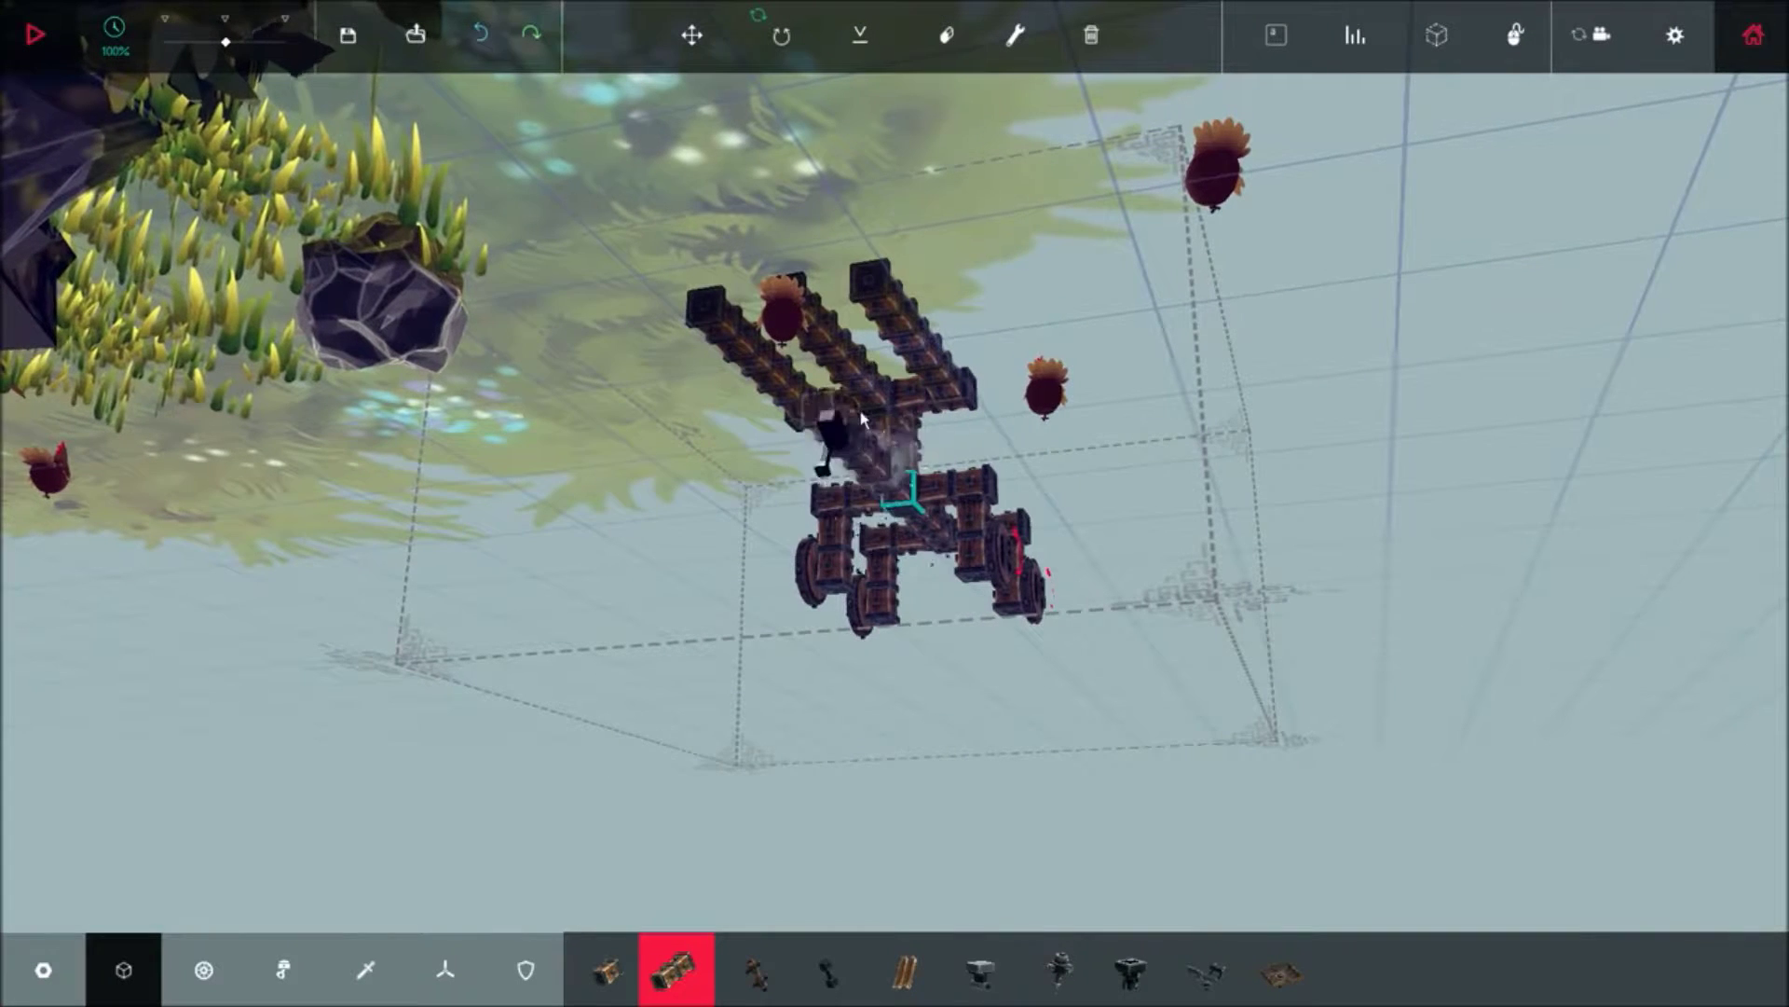
pyautogui.click(863, 399)
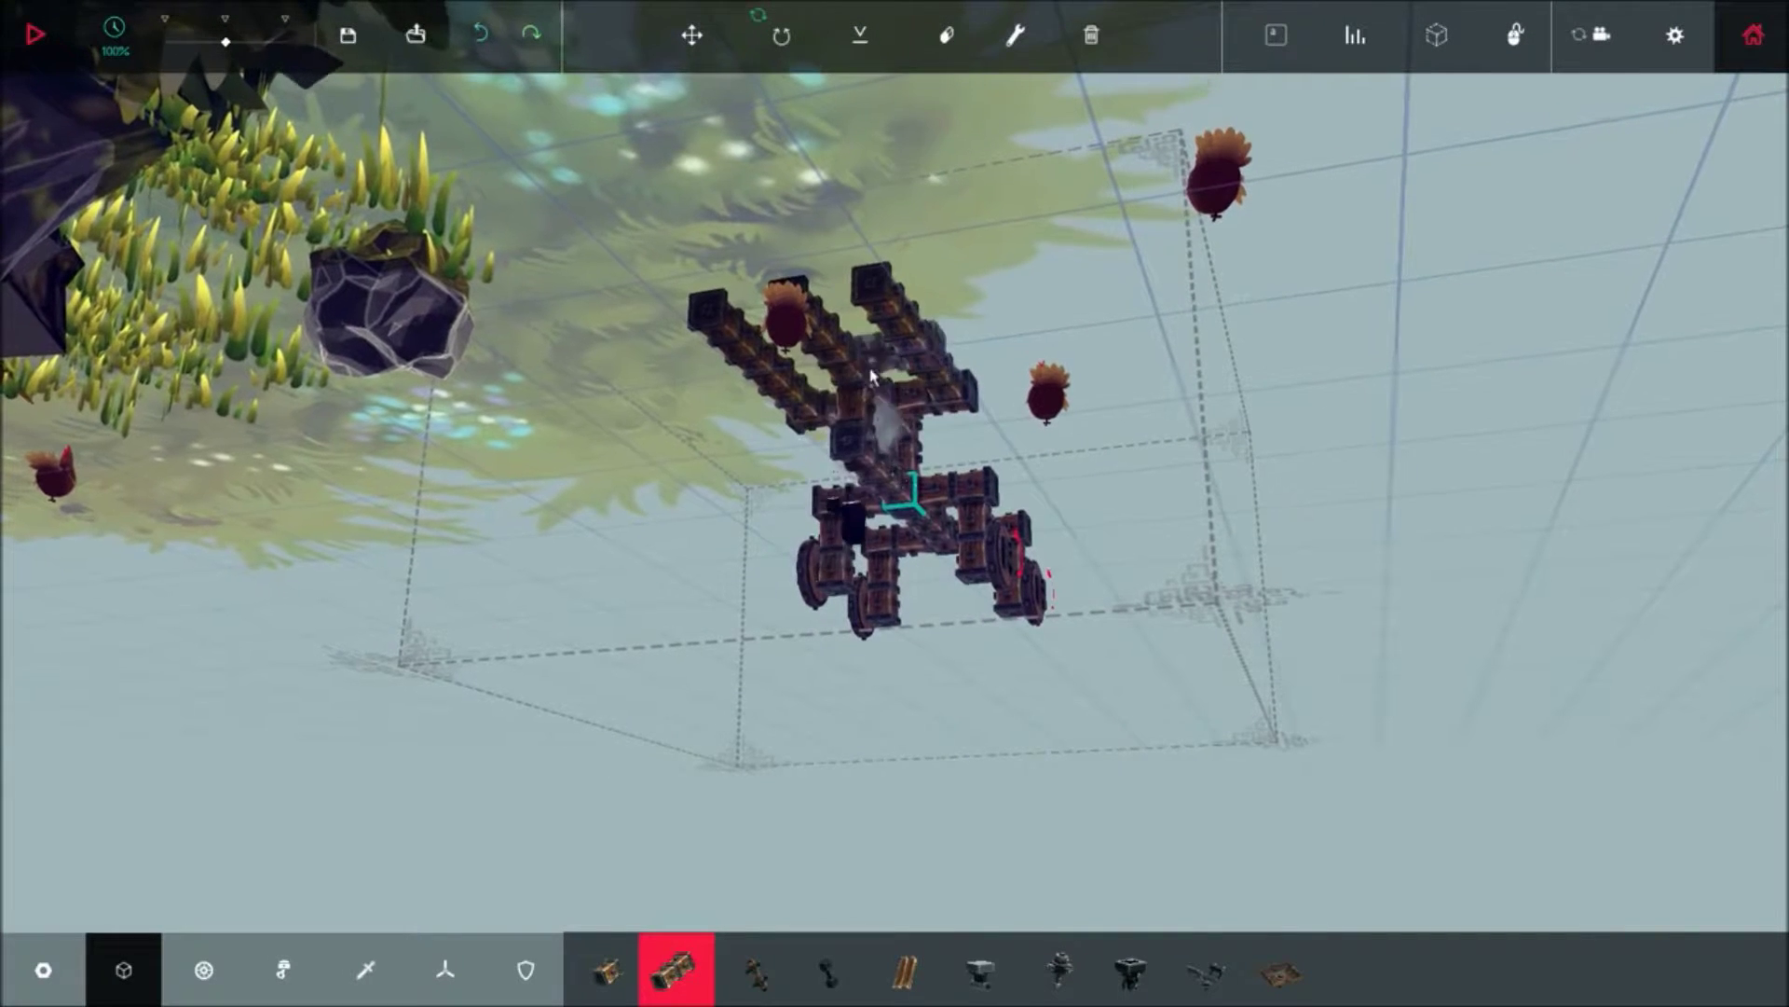
pyautogui.moveTo(962, 534); pyautogui.dragTo(709, 652)
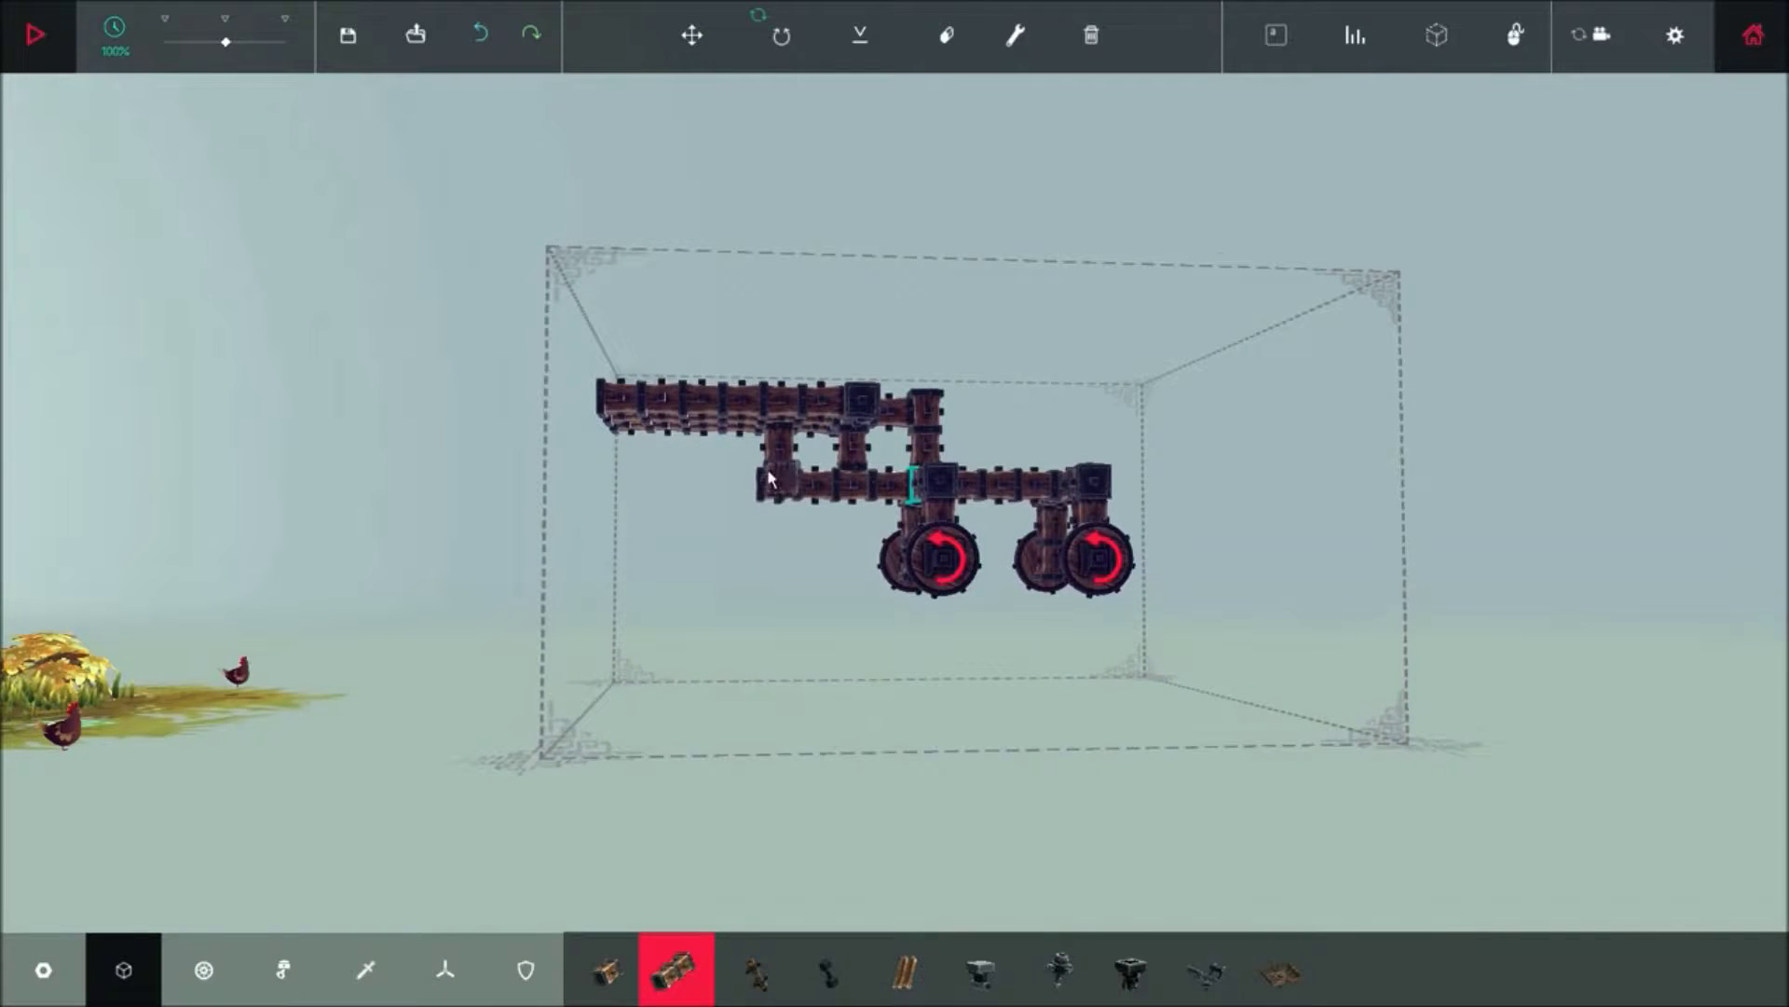
pyautogui.moveTo(859, 731)
pyautogui.mouseDown()
pyautogui.moveTo(744, 514)
pyautogui.moveTo(884, 474)
pyautogui.mouseUp()
pyautogui.click(773, 496)
pyautogui.moveTo(1014, 510); pyautogui.dragTo(978, 531)
pyautogui.click(1007, 546)
pyautogui.click(1005, 524)
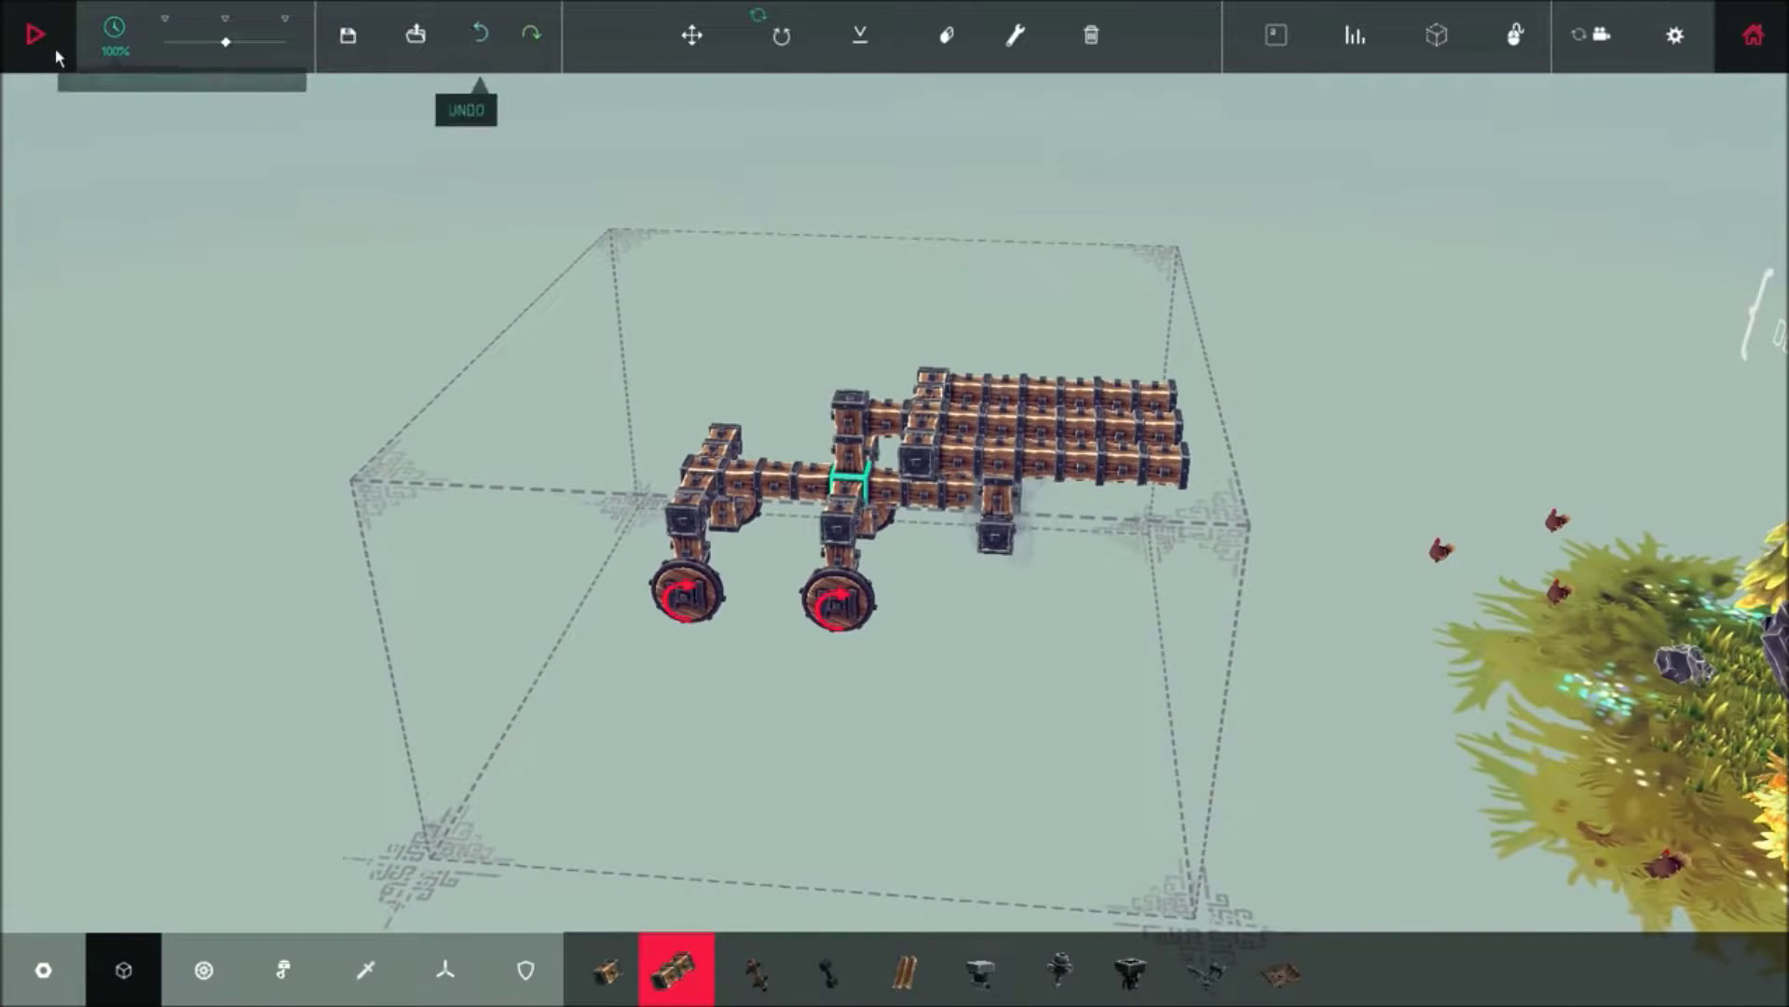
# Test-run the modified machine, then reset it facing the windmill
pyautogui.click(36, 40)
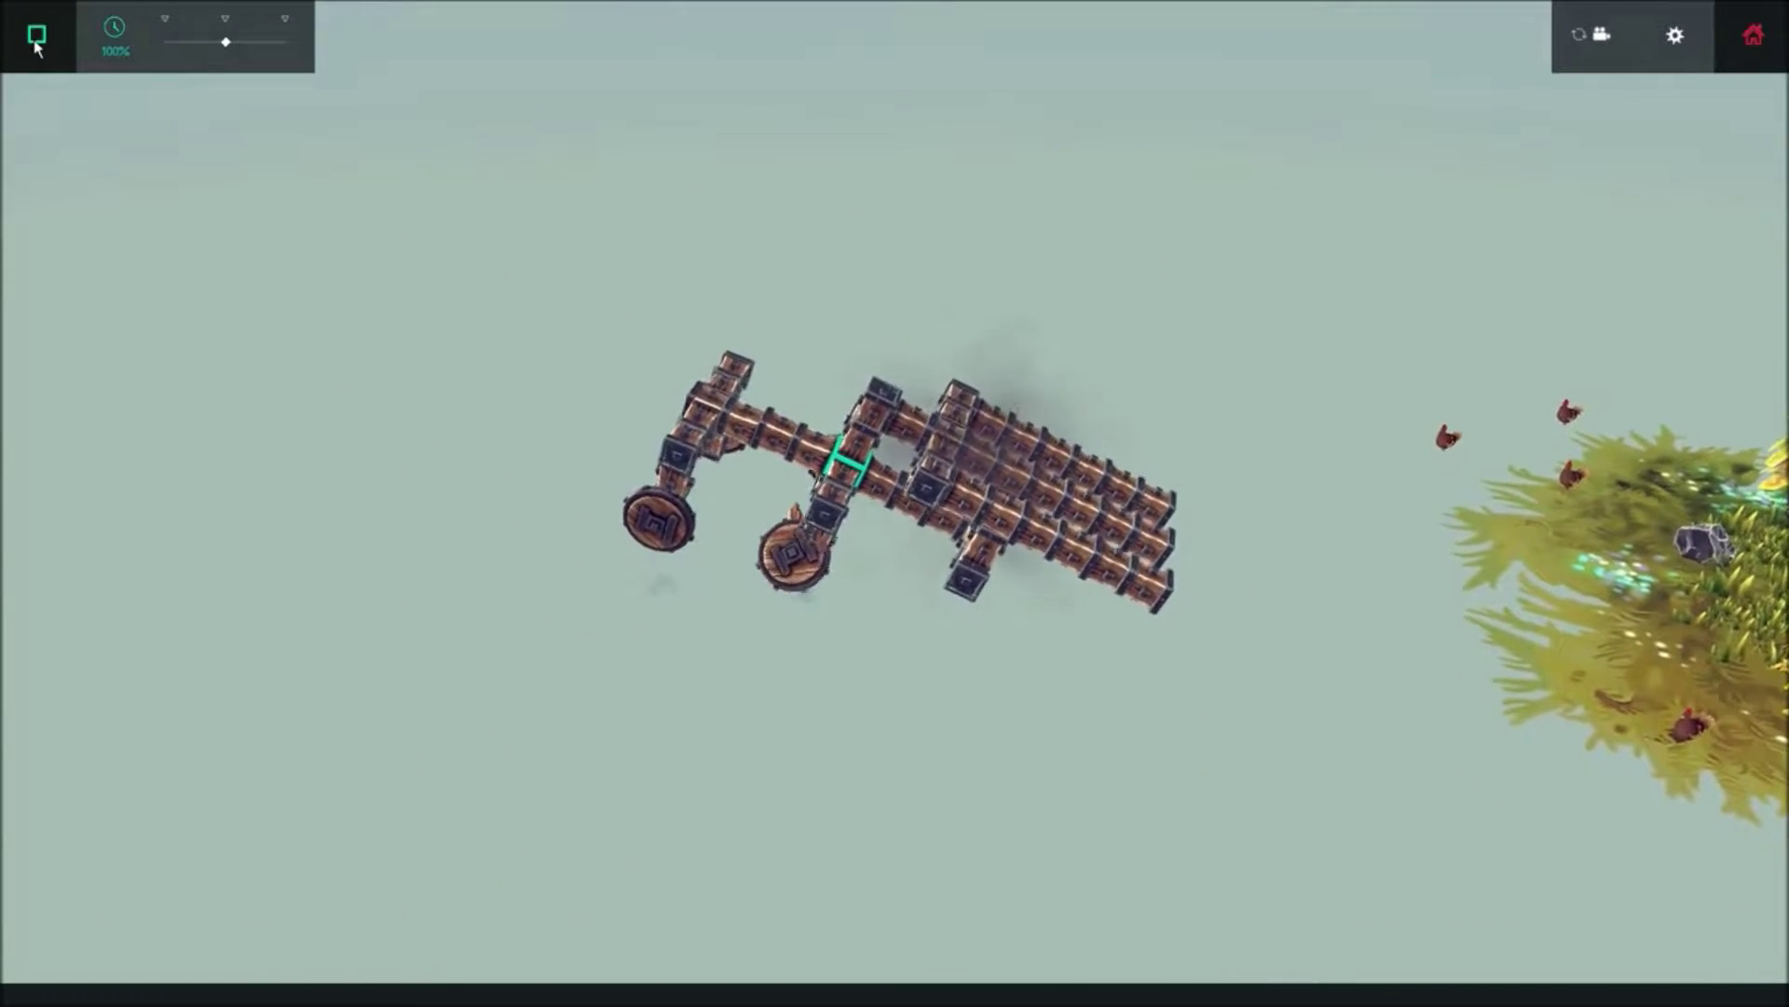
pyautogui.click(37, 34)
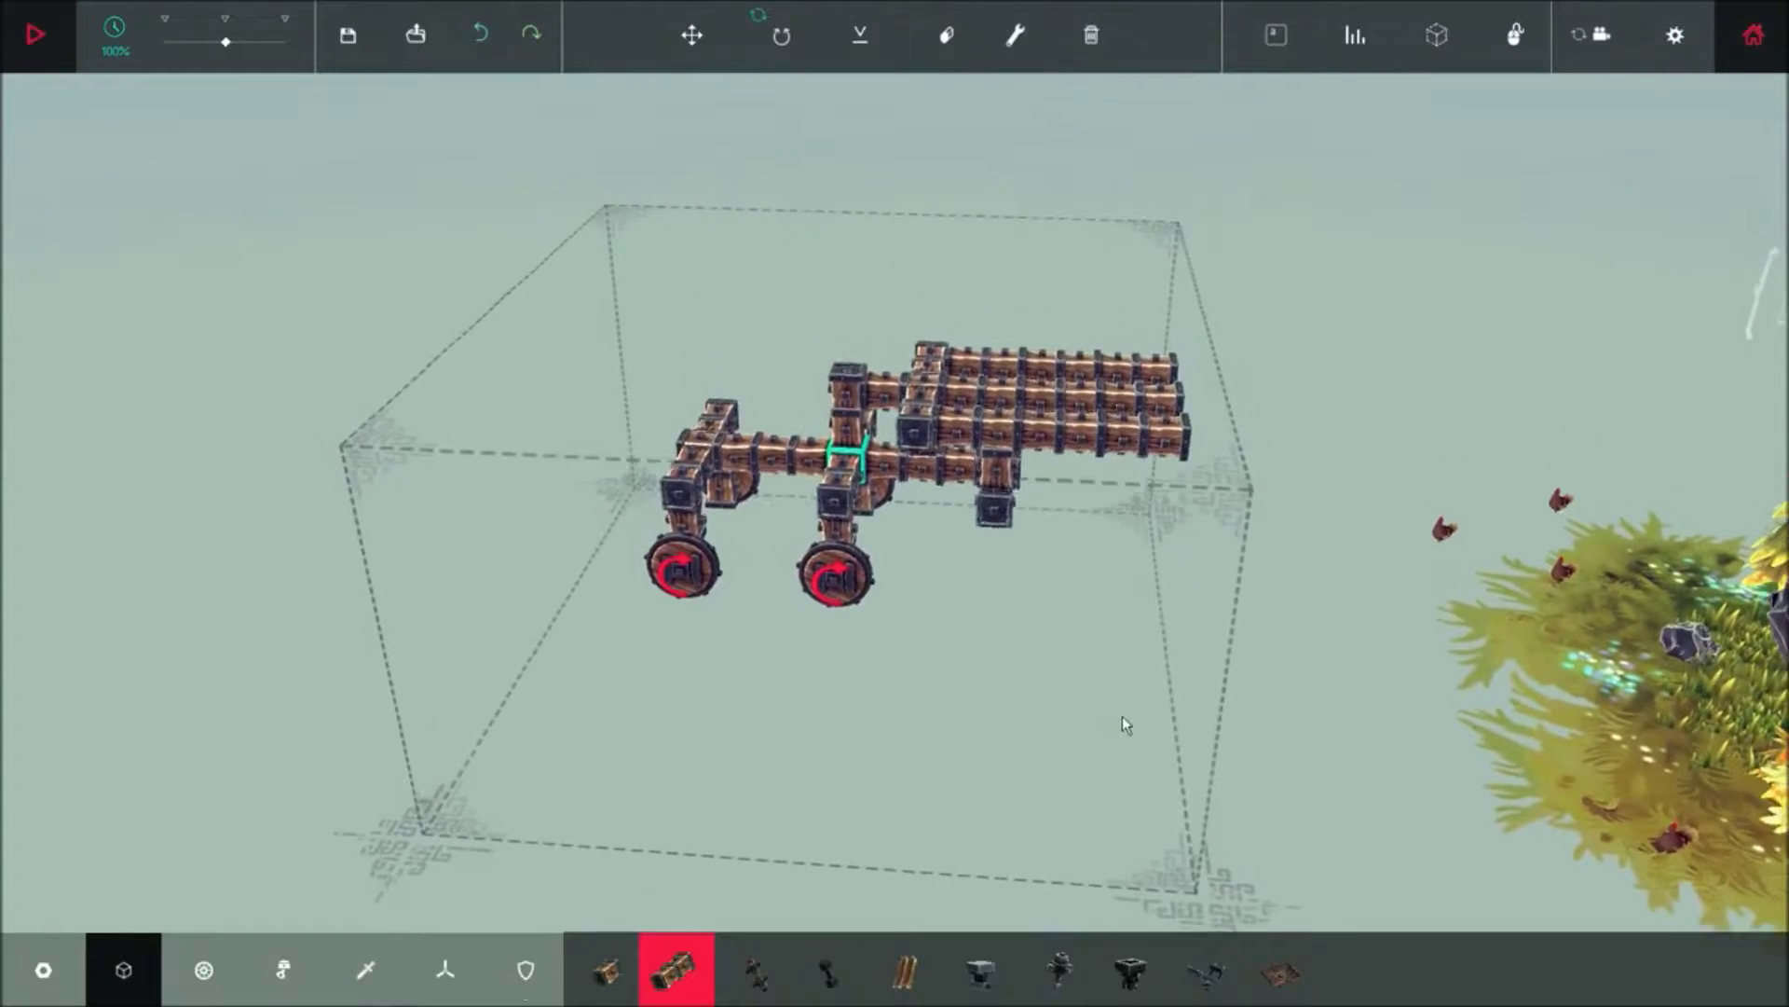
pyautogui.moveTo(930, 720); pyautogui.dragTo(1603, 567)
pyautogui.moveTo(1275, 691); pyautogui.dragTo(807, 874)
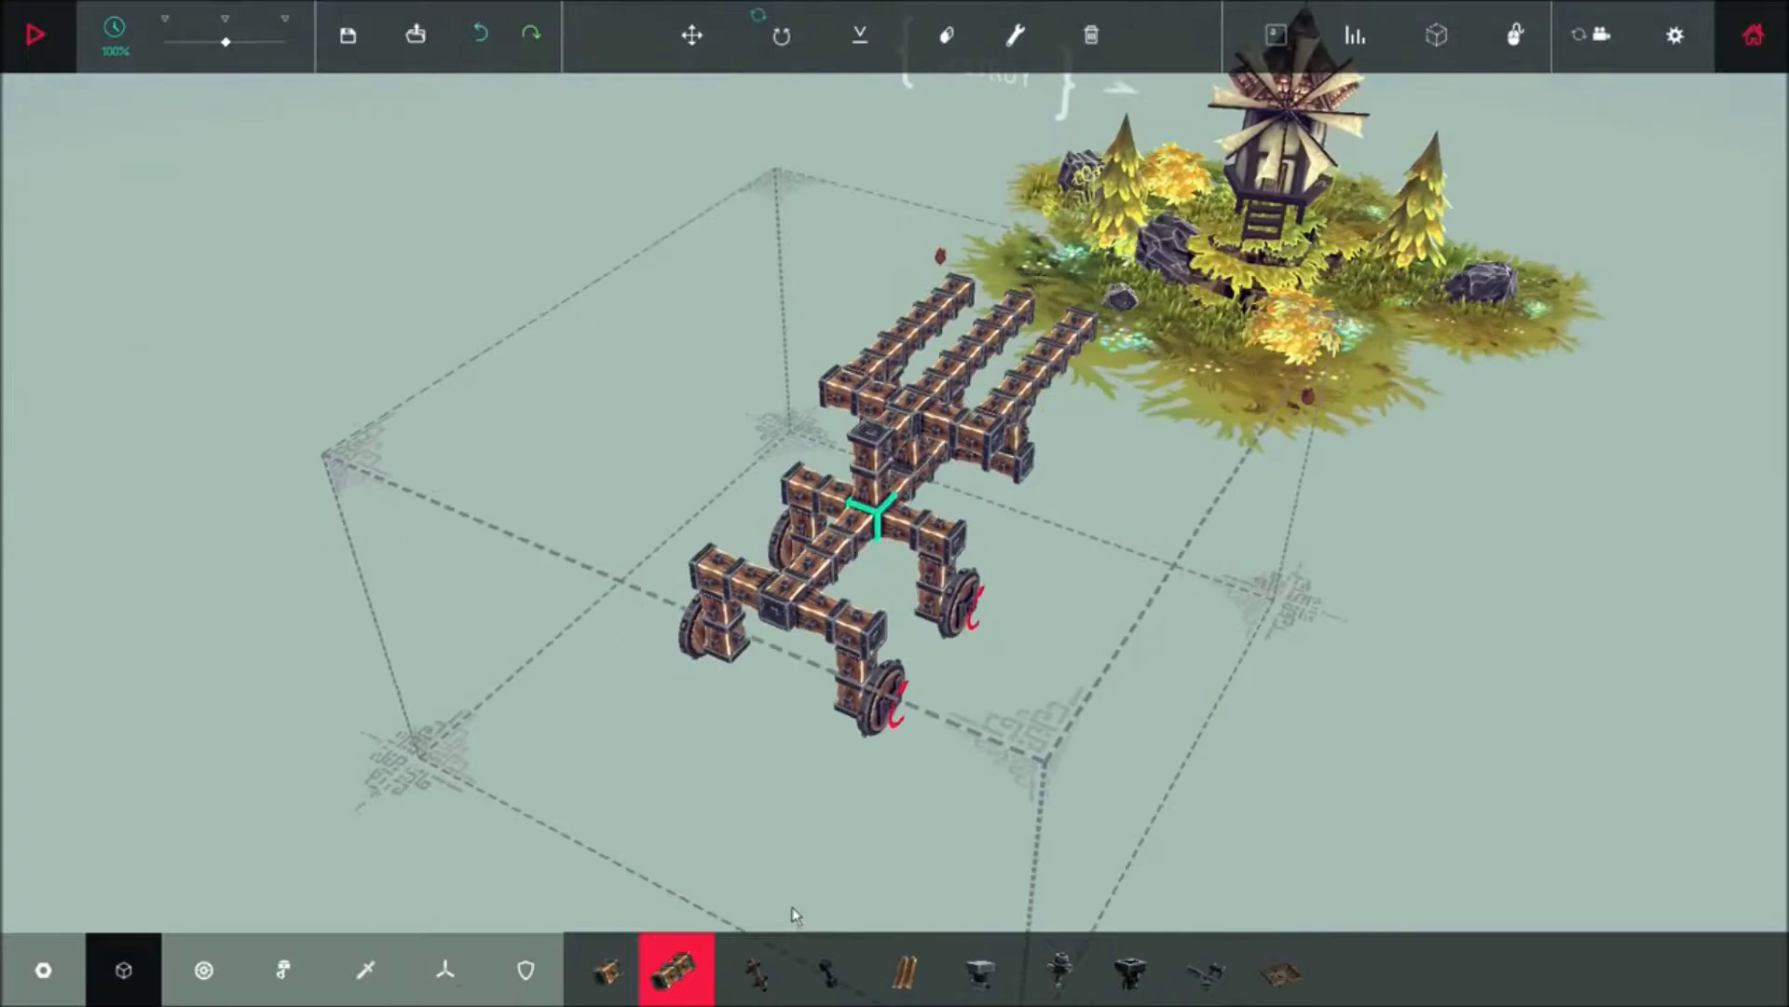
# Undo back to the left-side crate wall and start another test run
pyautogui.hotkey('ctrl', 'z')
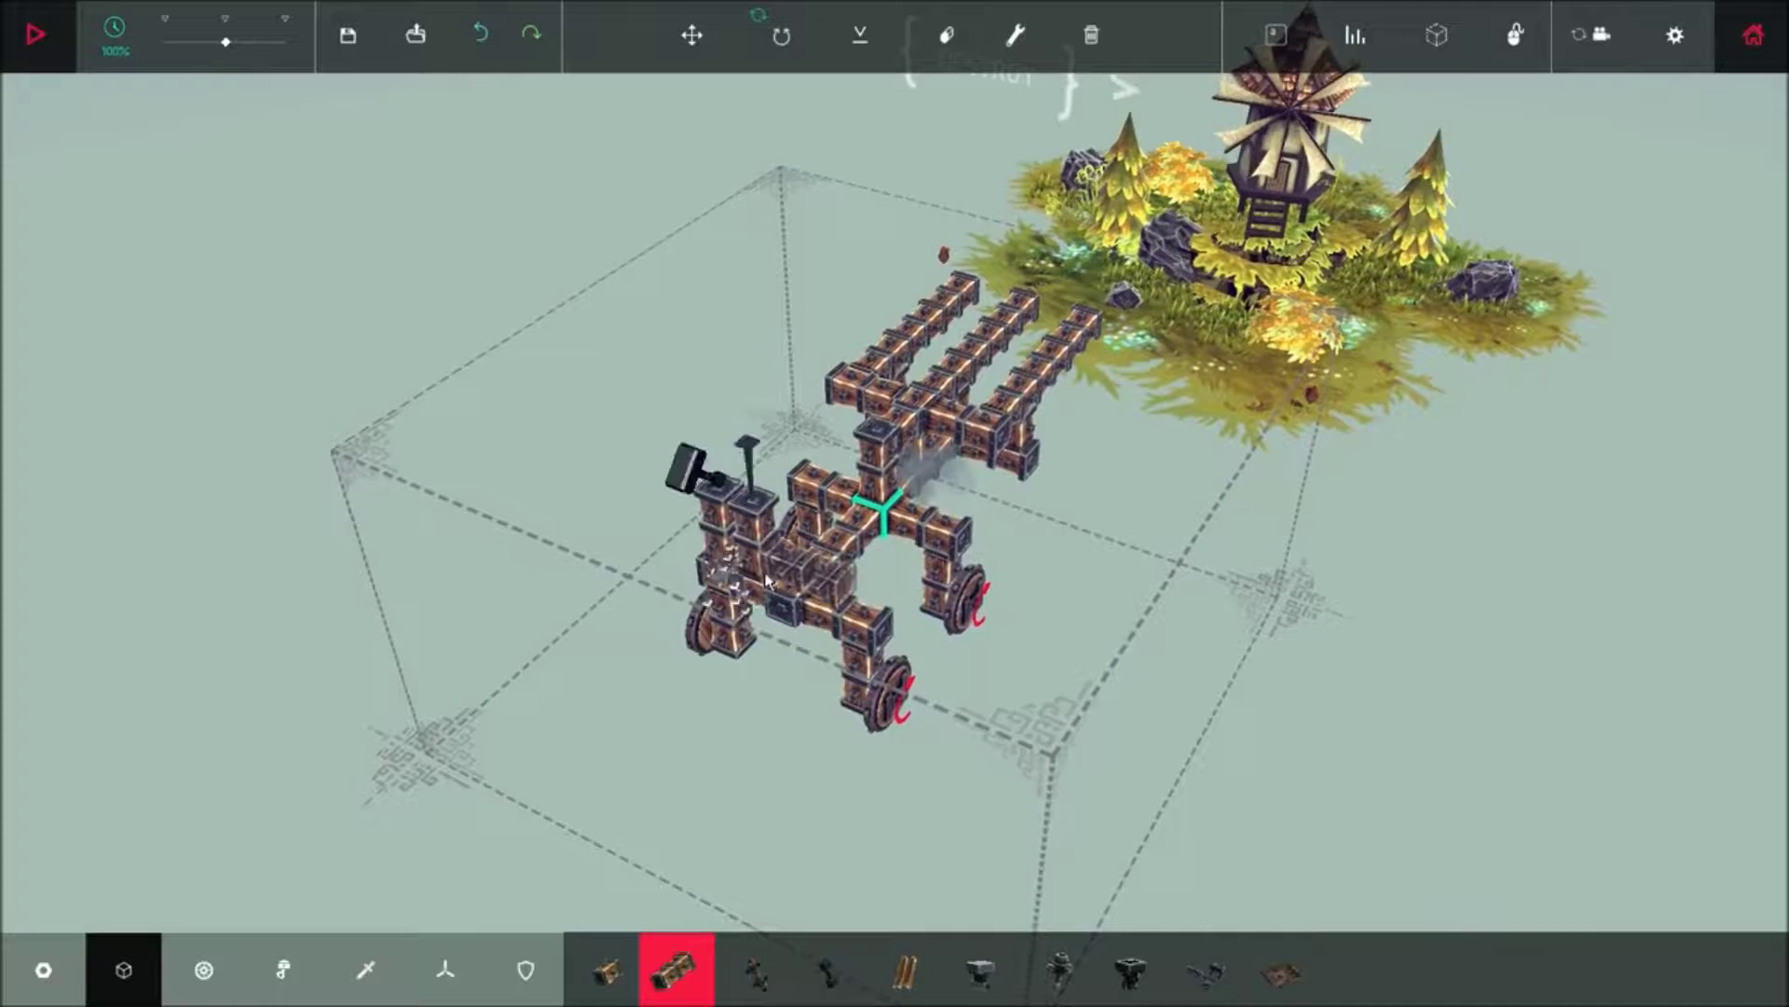
pyautogui.hotkey('ctrl', 'z')
pyautogui.hotkey('ctrl', 'z')
pyautogui.hotkey('ctrl', 'z')
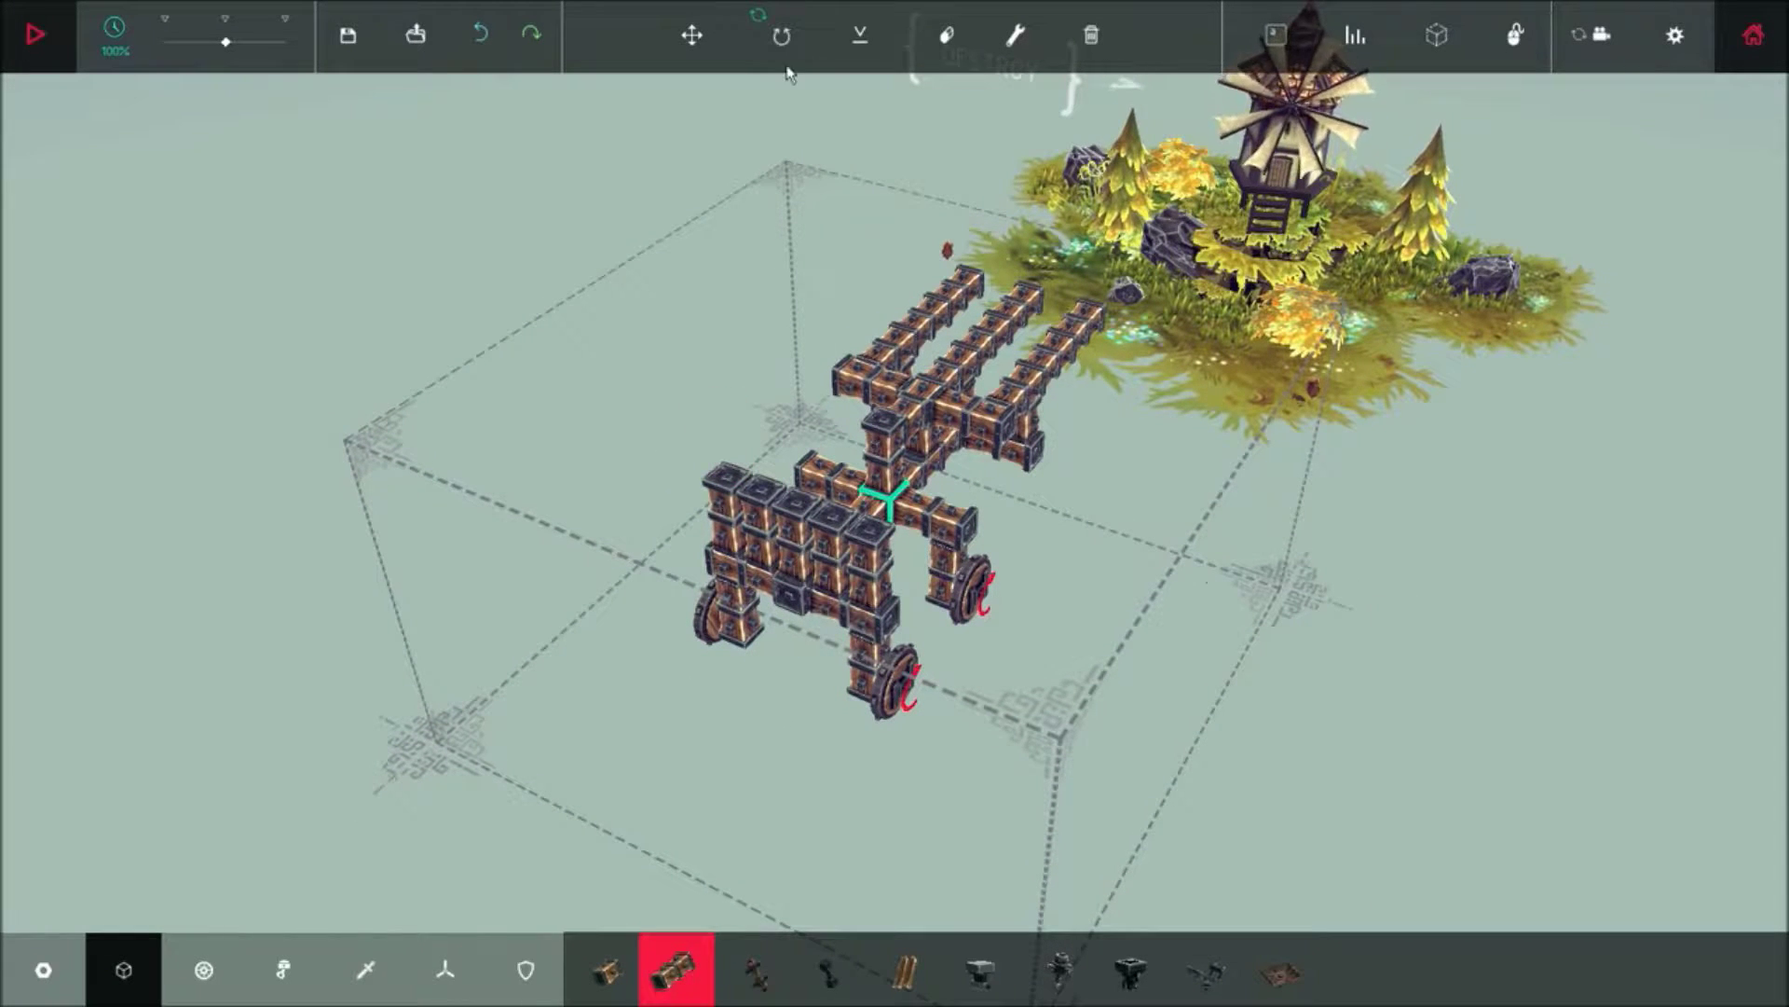
pyautogui.click(35, 42)
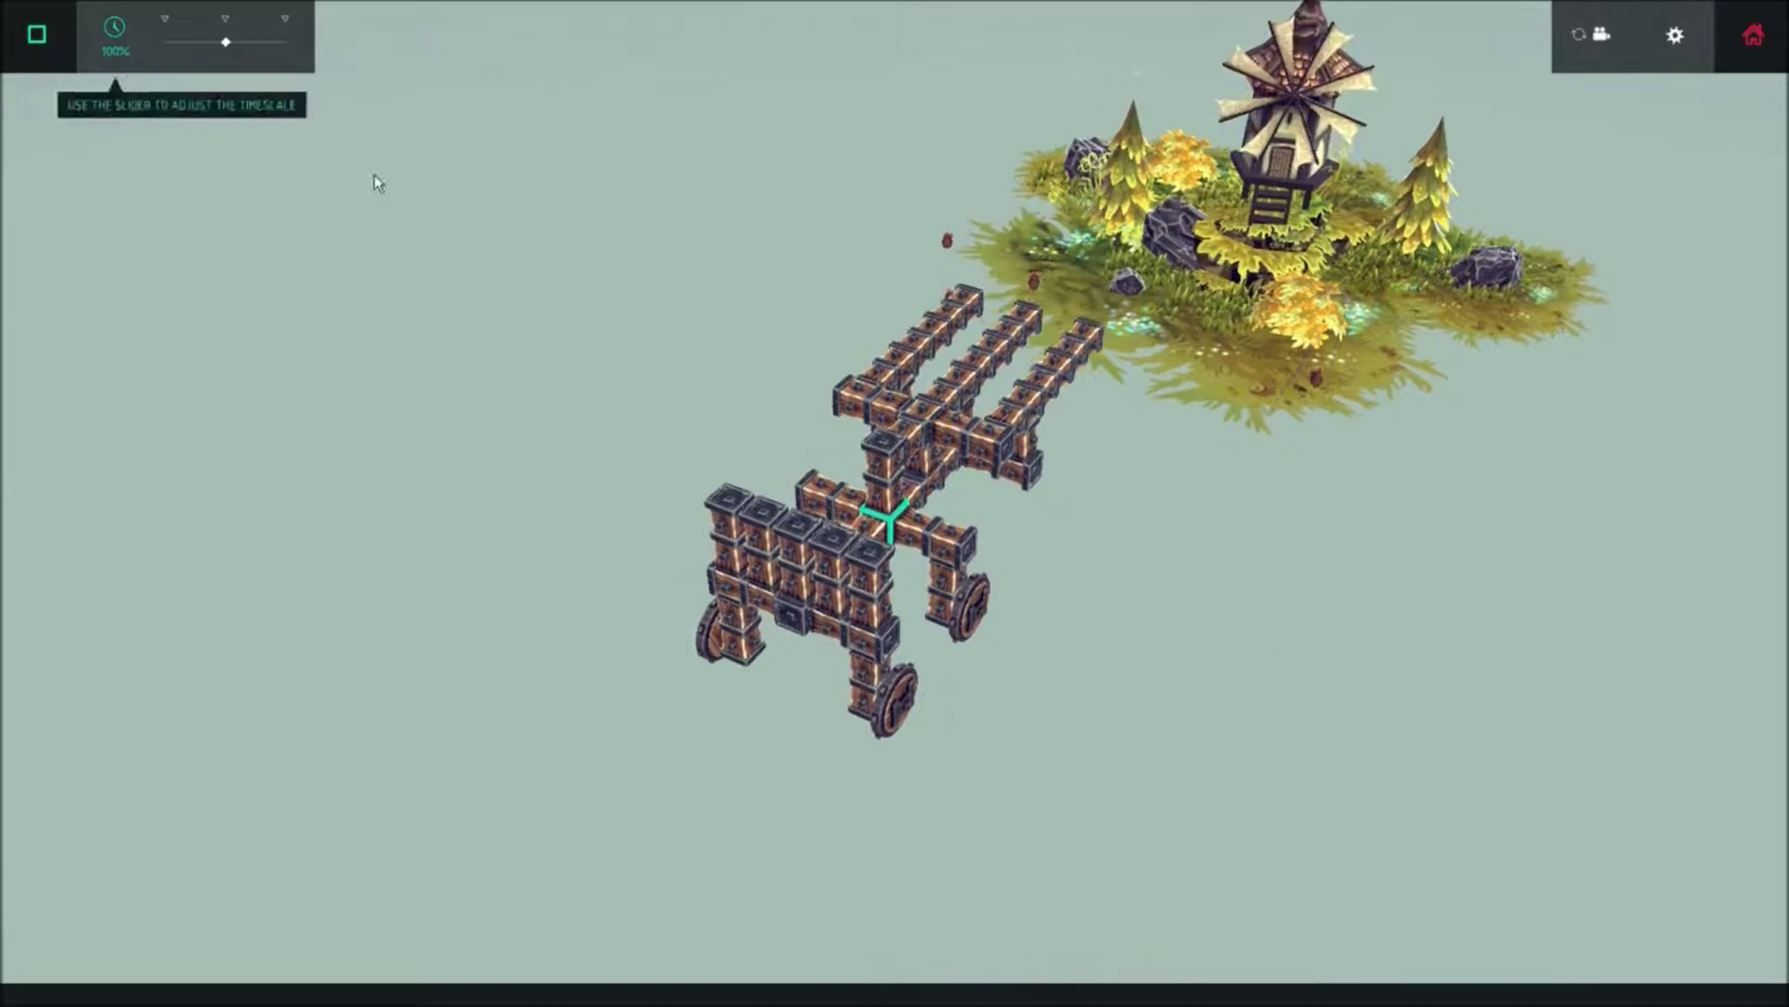
# Stop the run and erase the machine's front wheel
pyautogui.click(37, 34)
pyautogui.moveTo(840, 420); pyautogui.dragTo(934, 81)
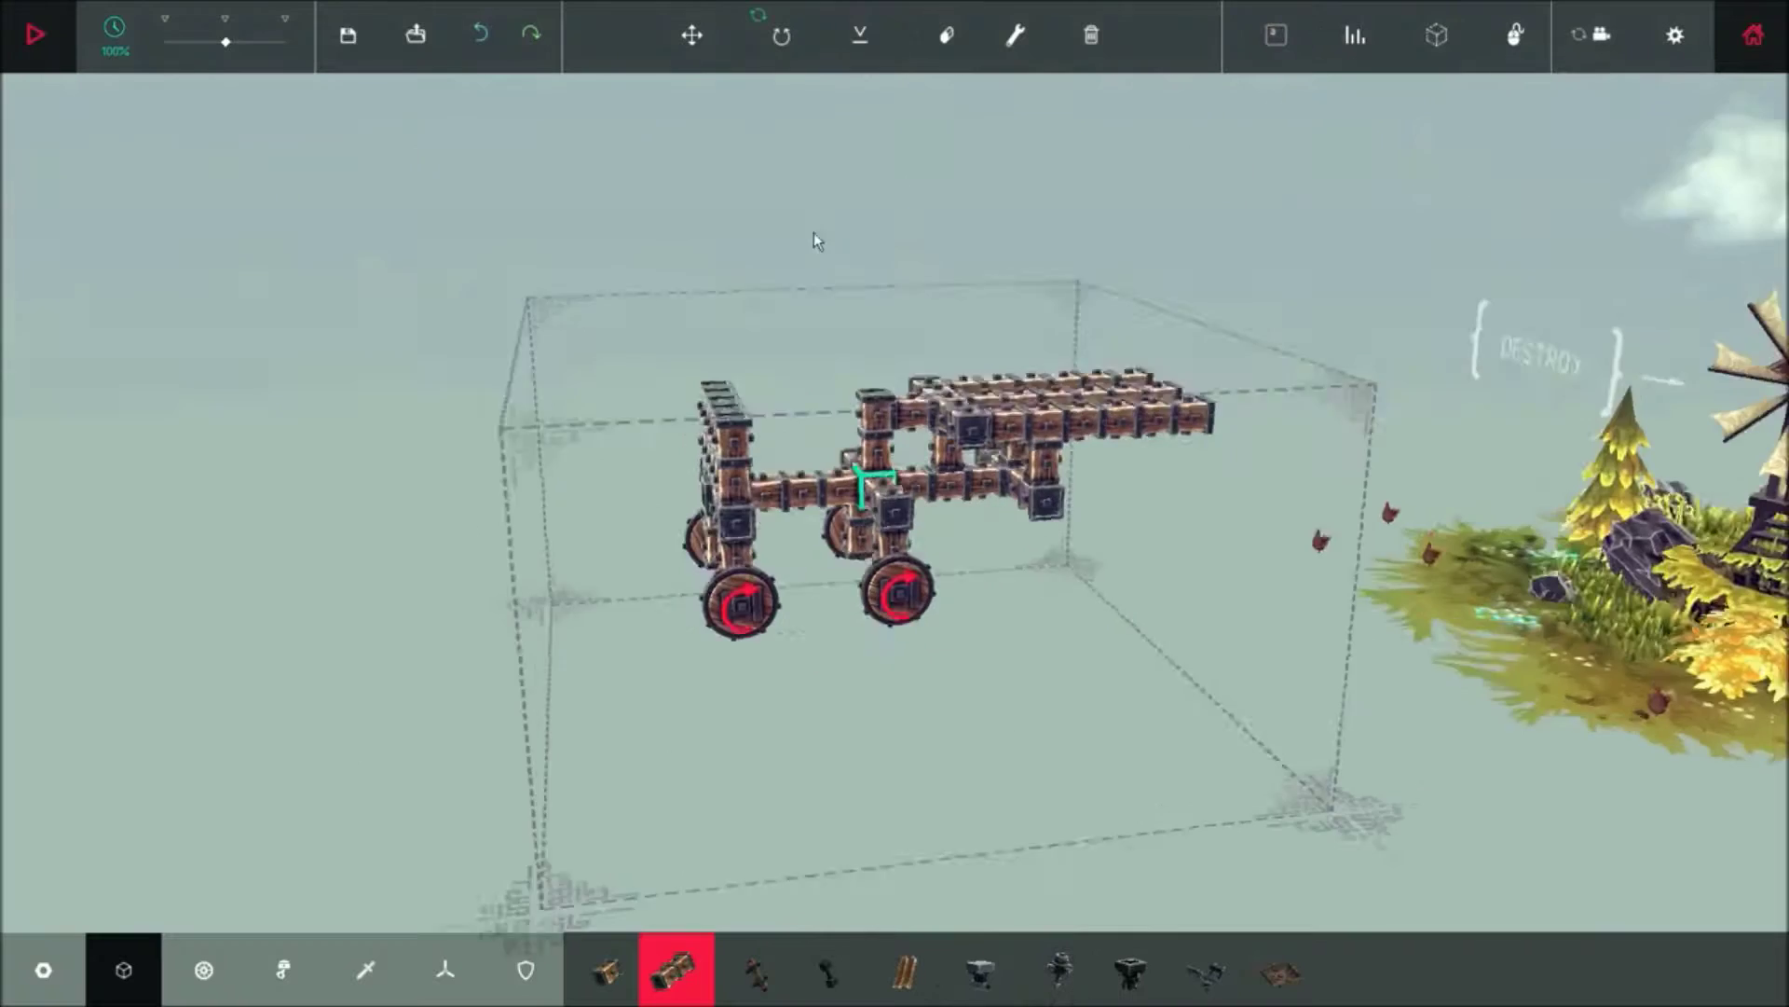
pyautogui.click(748, 605)
# Start another test run without the front wheel and watch it from above
pyautogui.moveTo(978, 630); pyautogui.dragTo(1683, 653)
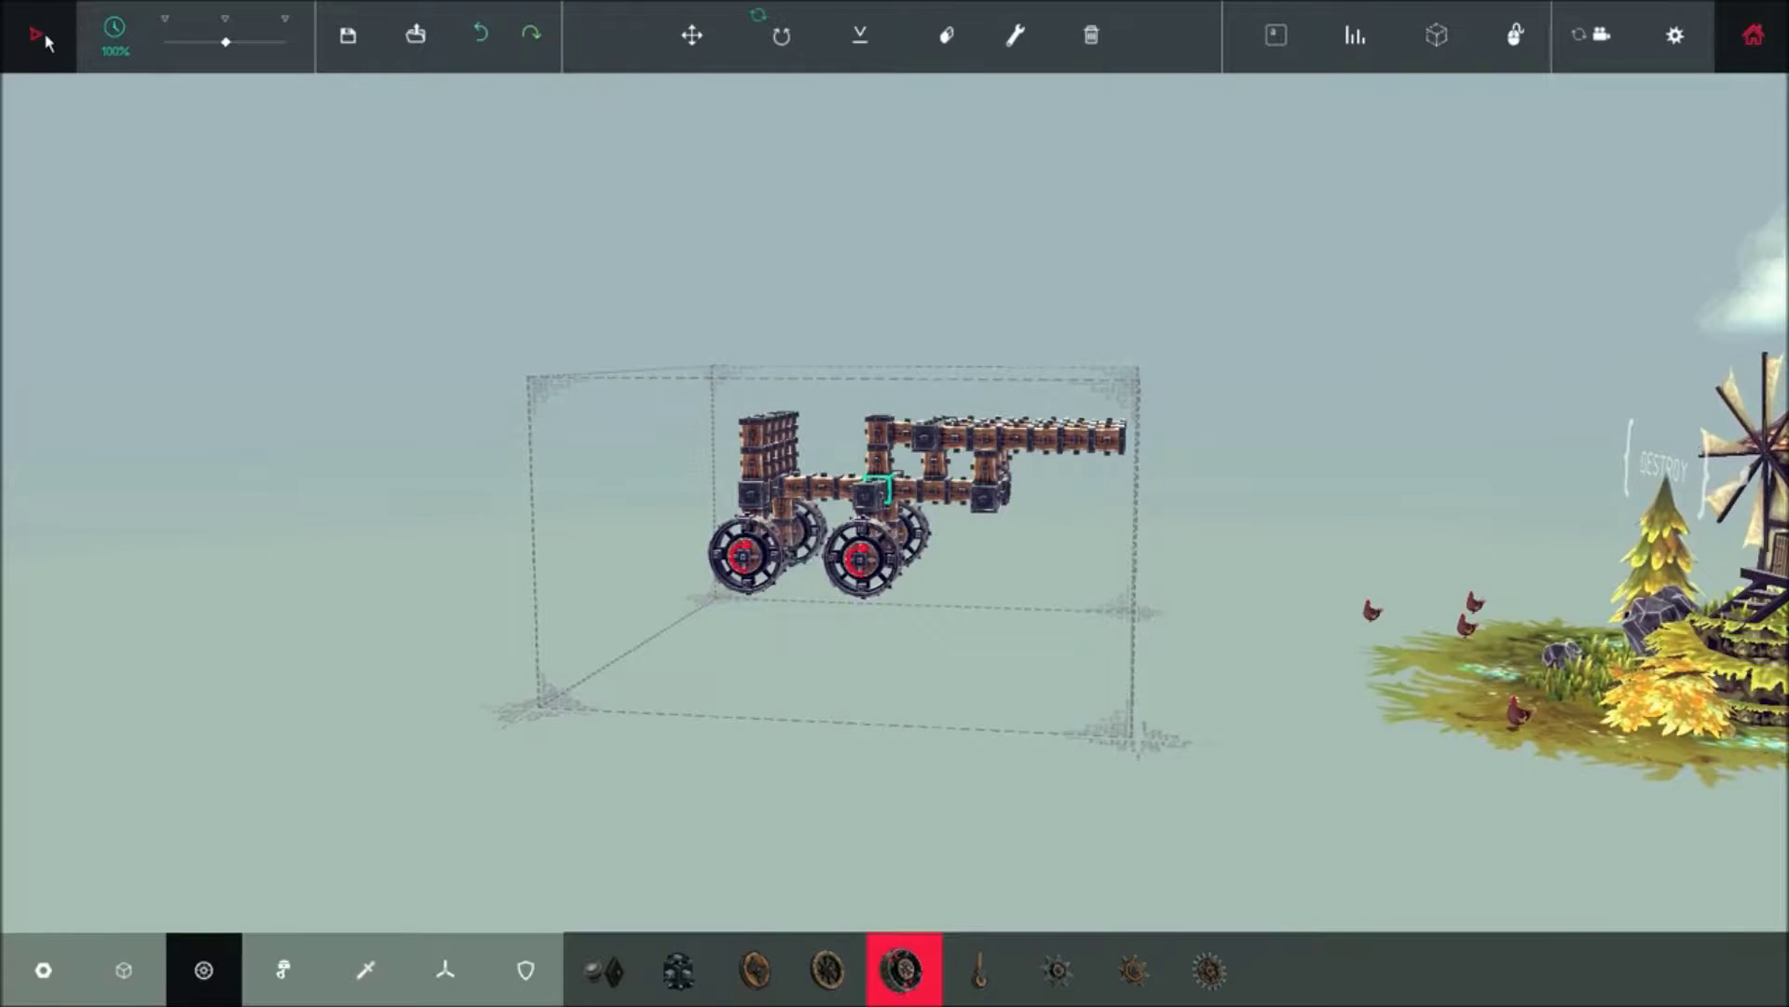
pyautogui.click(44, 33)
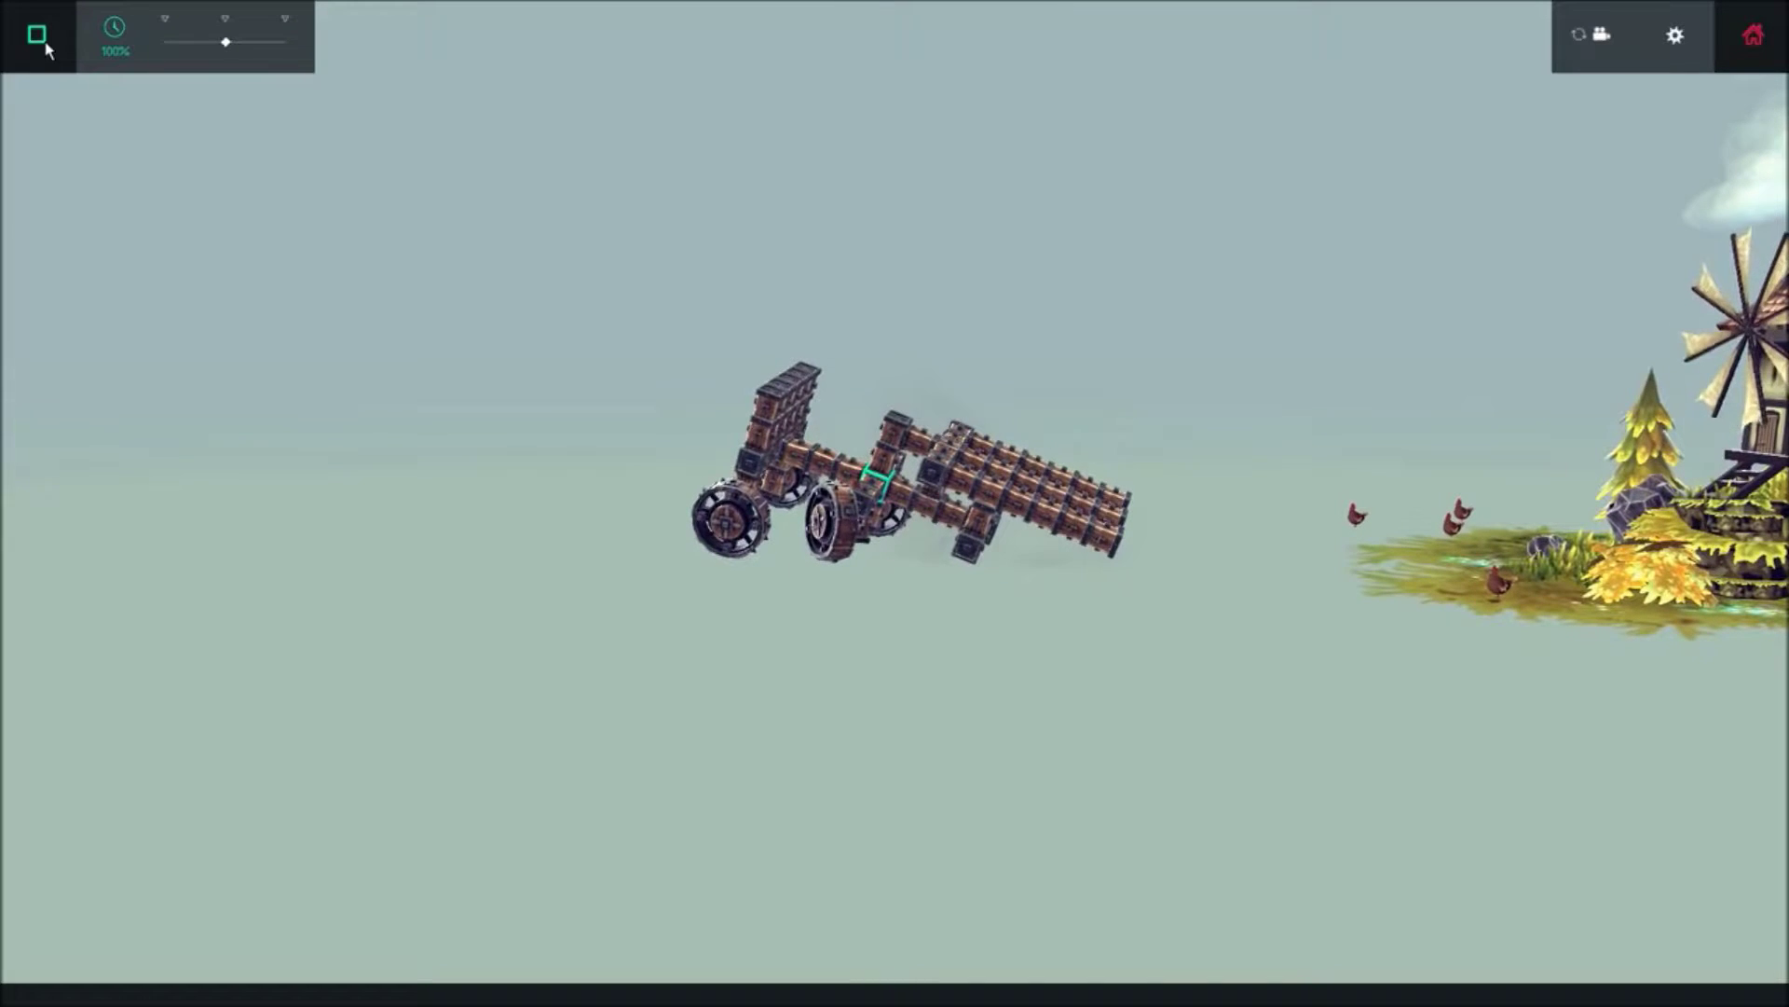
pyautogui.moveTo(979, 700)
pyautogui.mouseDown()
pyautogui.moveTo(1203, 733)
pyautogui.moveTo(1166, 578)
pyautogui.mouseUp()
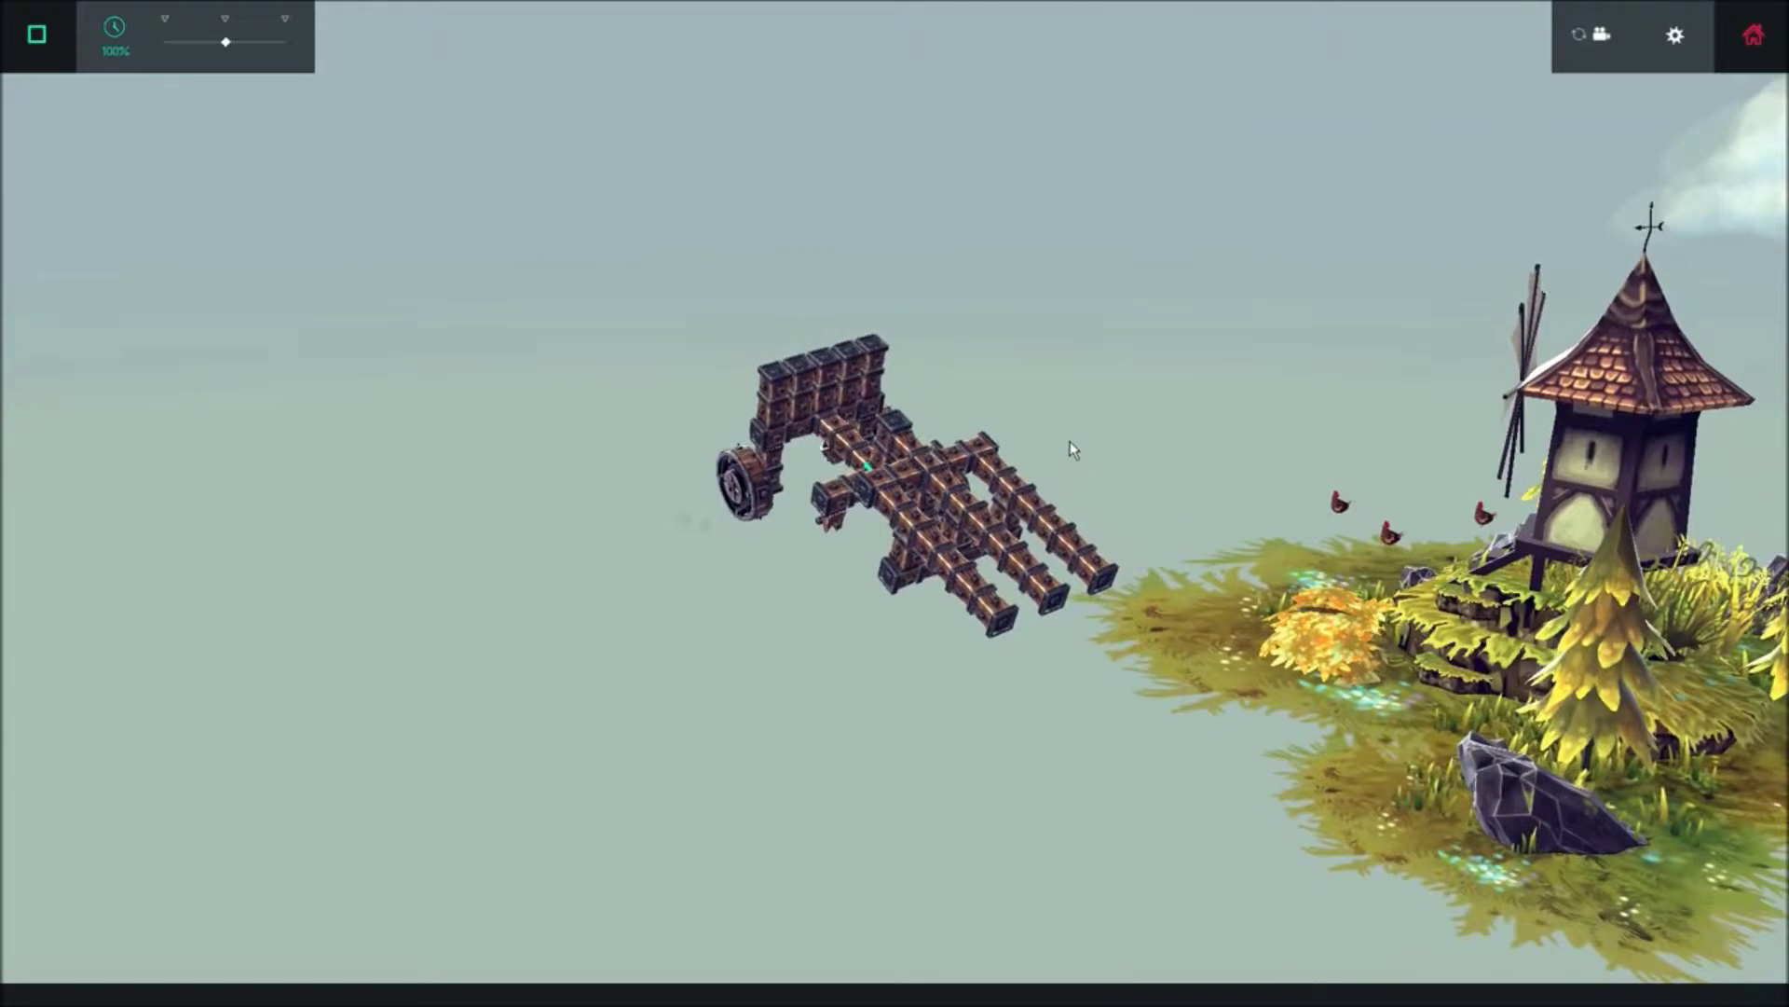
# Stop the simulation and undo to restore the block column and grabber
pyautogui.press('space')
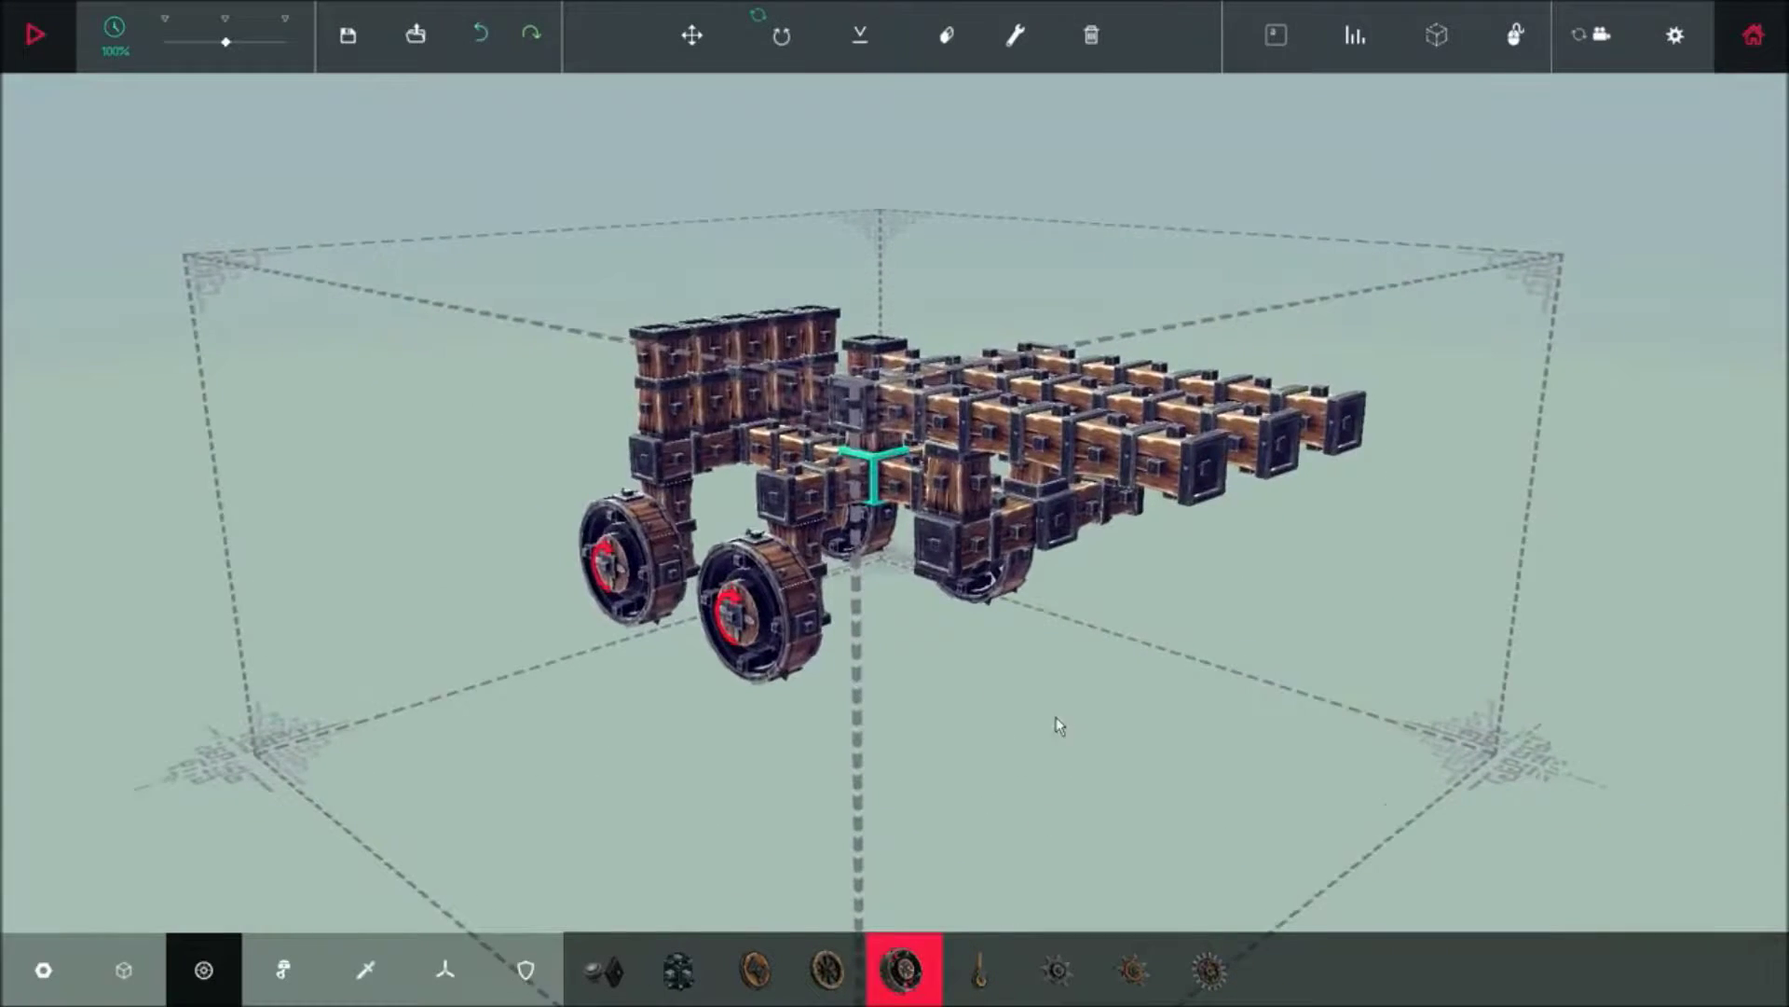
pyautogui.moveTo(1036, 645); pyautogui.dragTo(914, 446)
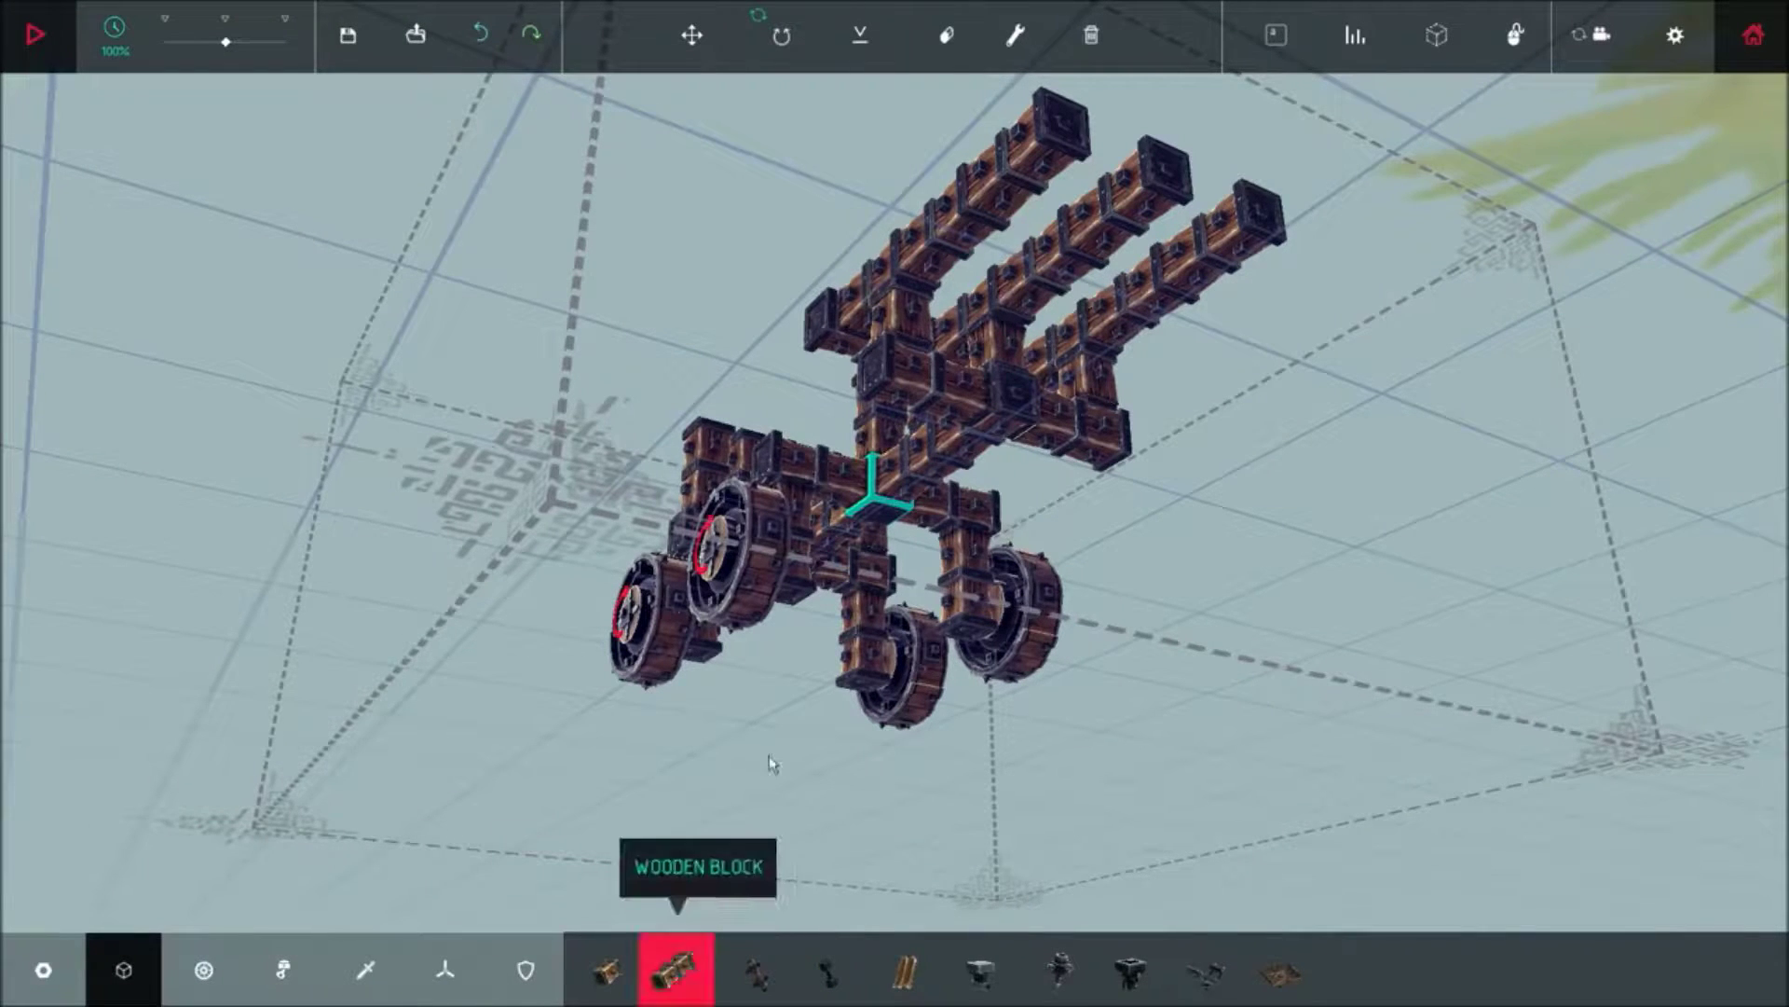
pyautogui.hotkey('ctrl', 'z')
pyautogui.hotkey('ctrl', 'z')
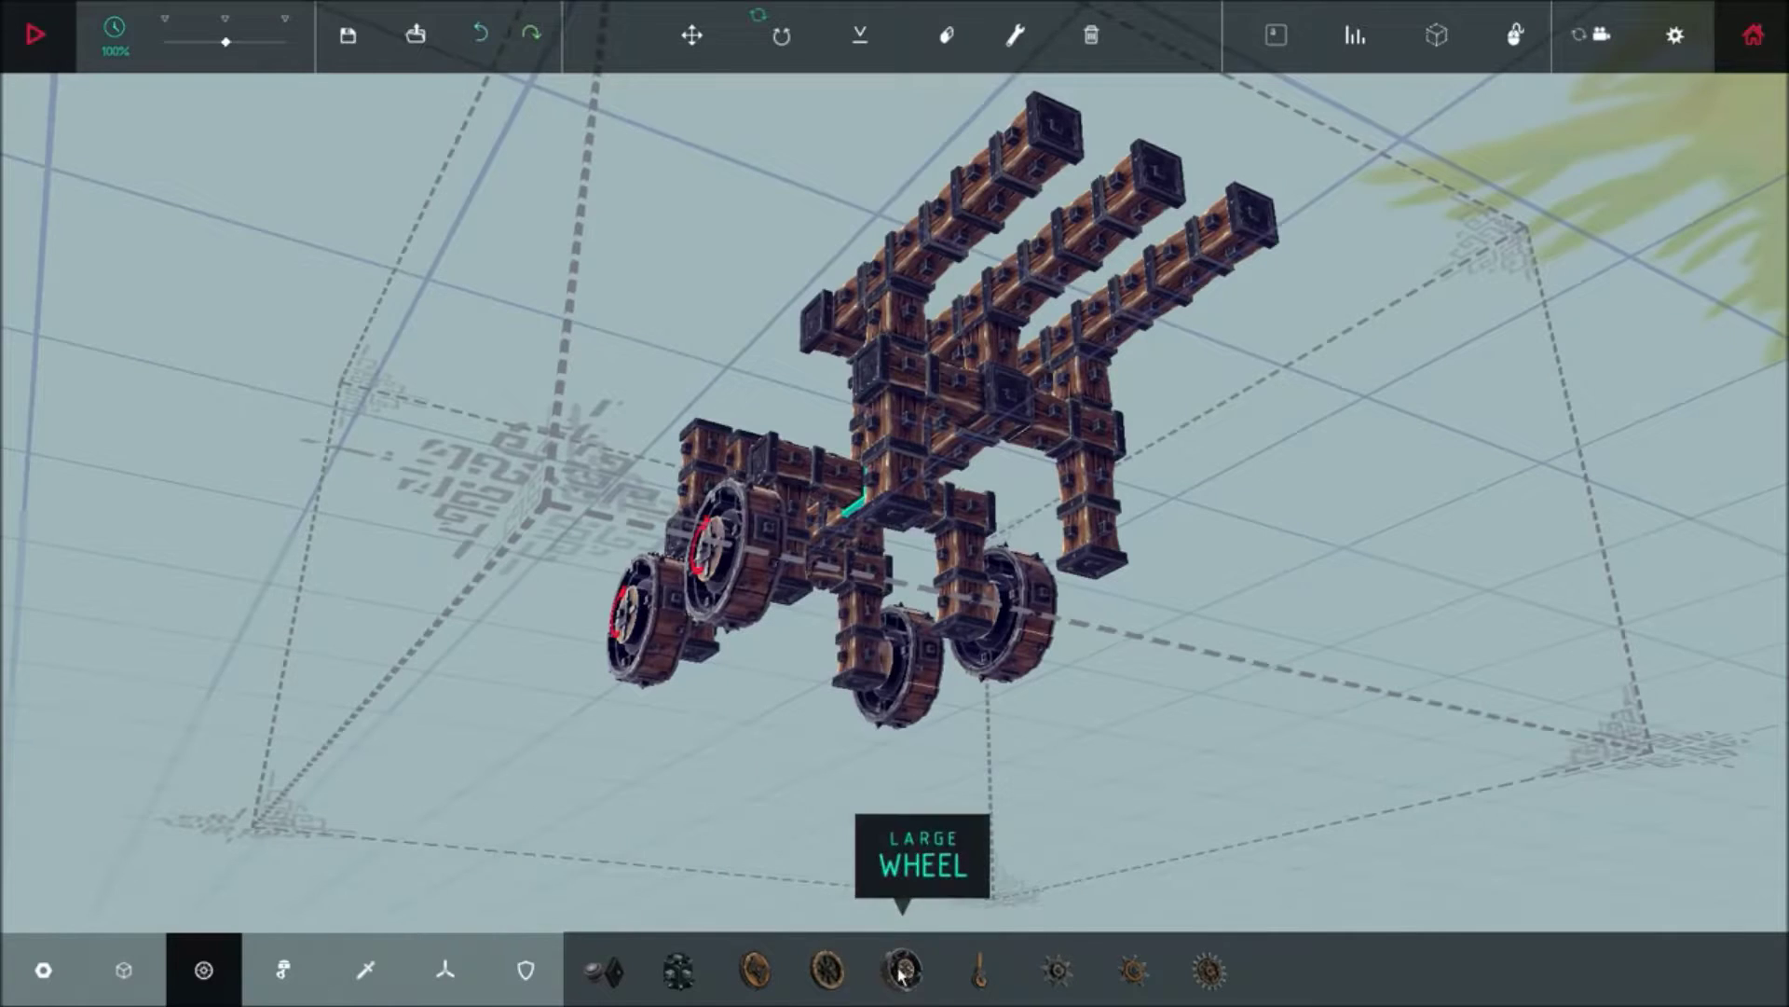
# Place two large wheels side by side on the vehicle and start a test drive
pyautogui.click(871, 497)
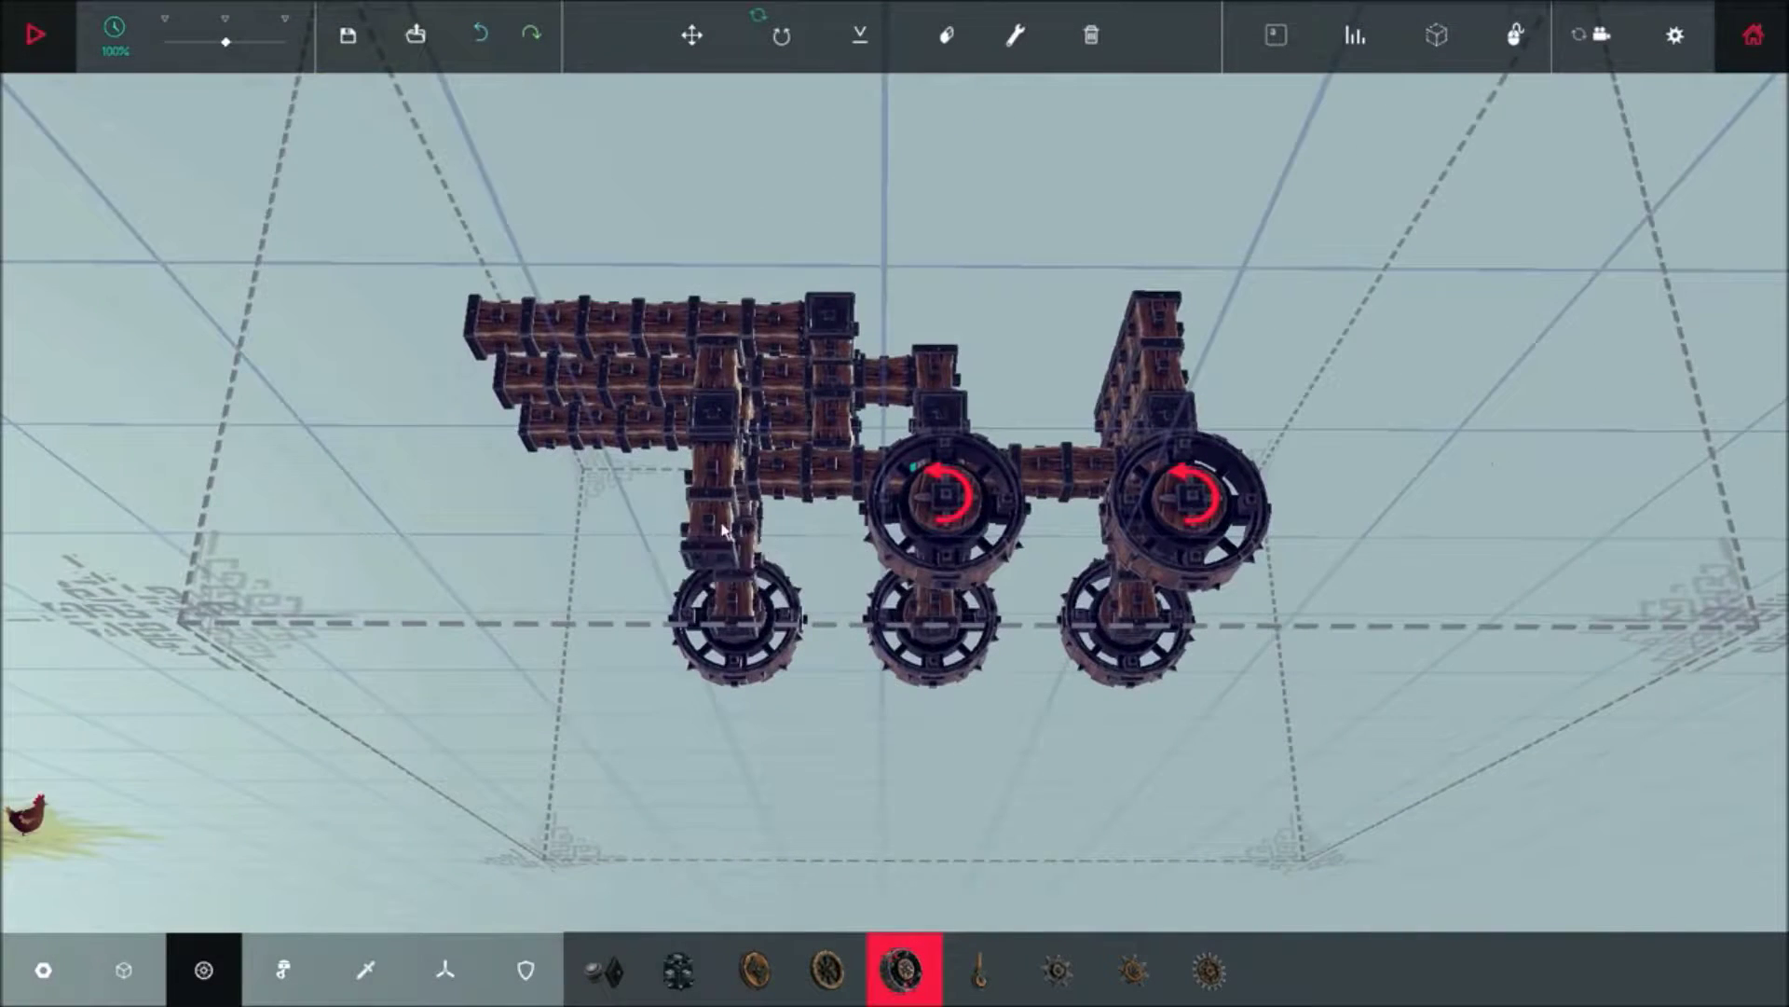
pyautogui.click(725, 532)
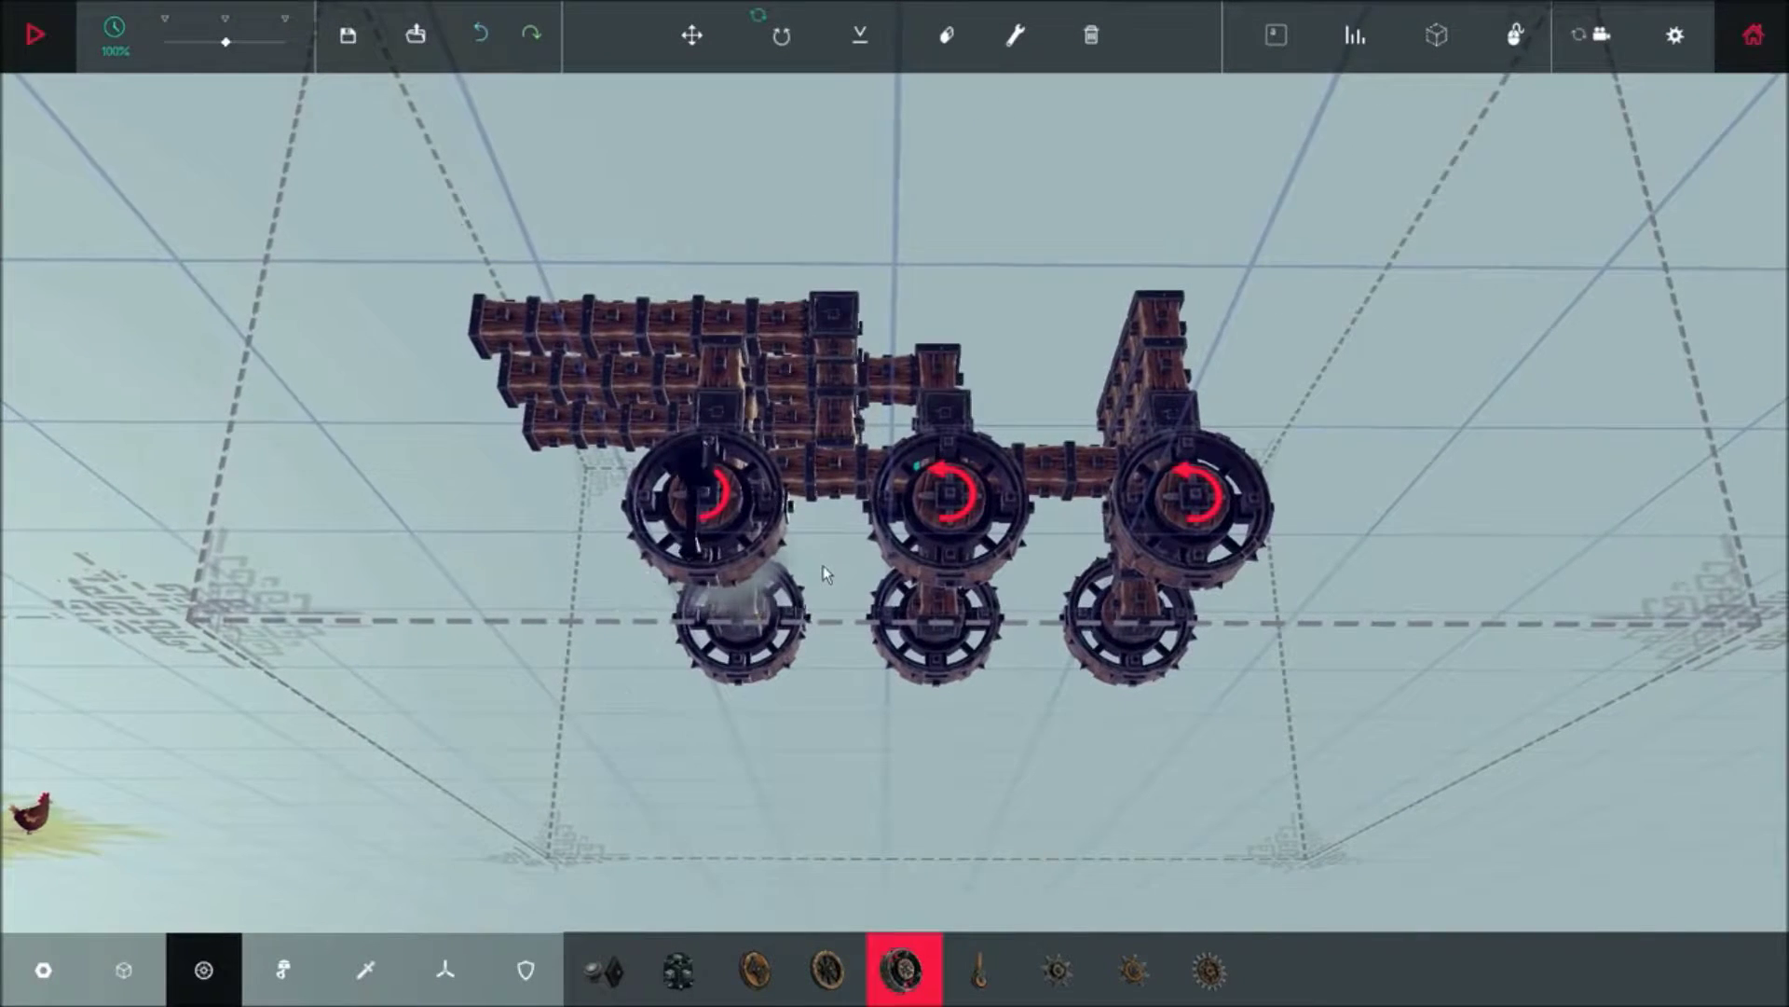
pyautogui.click(37, 36)
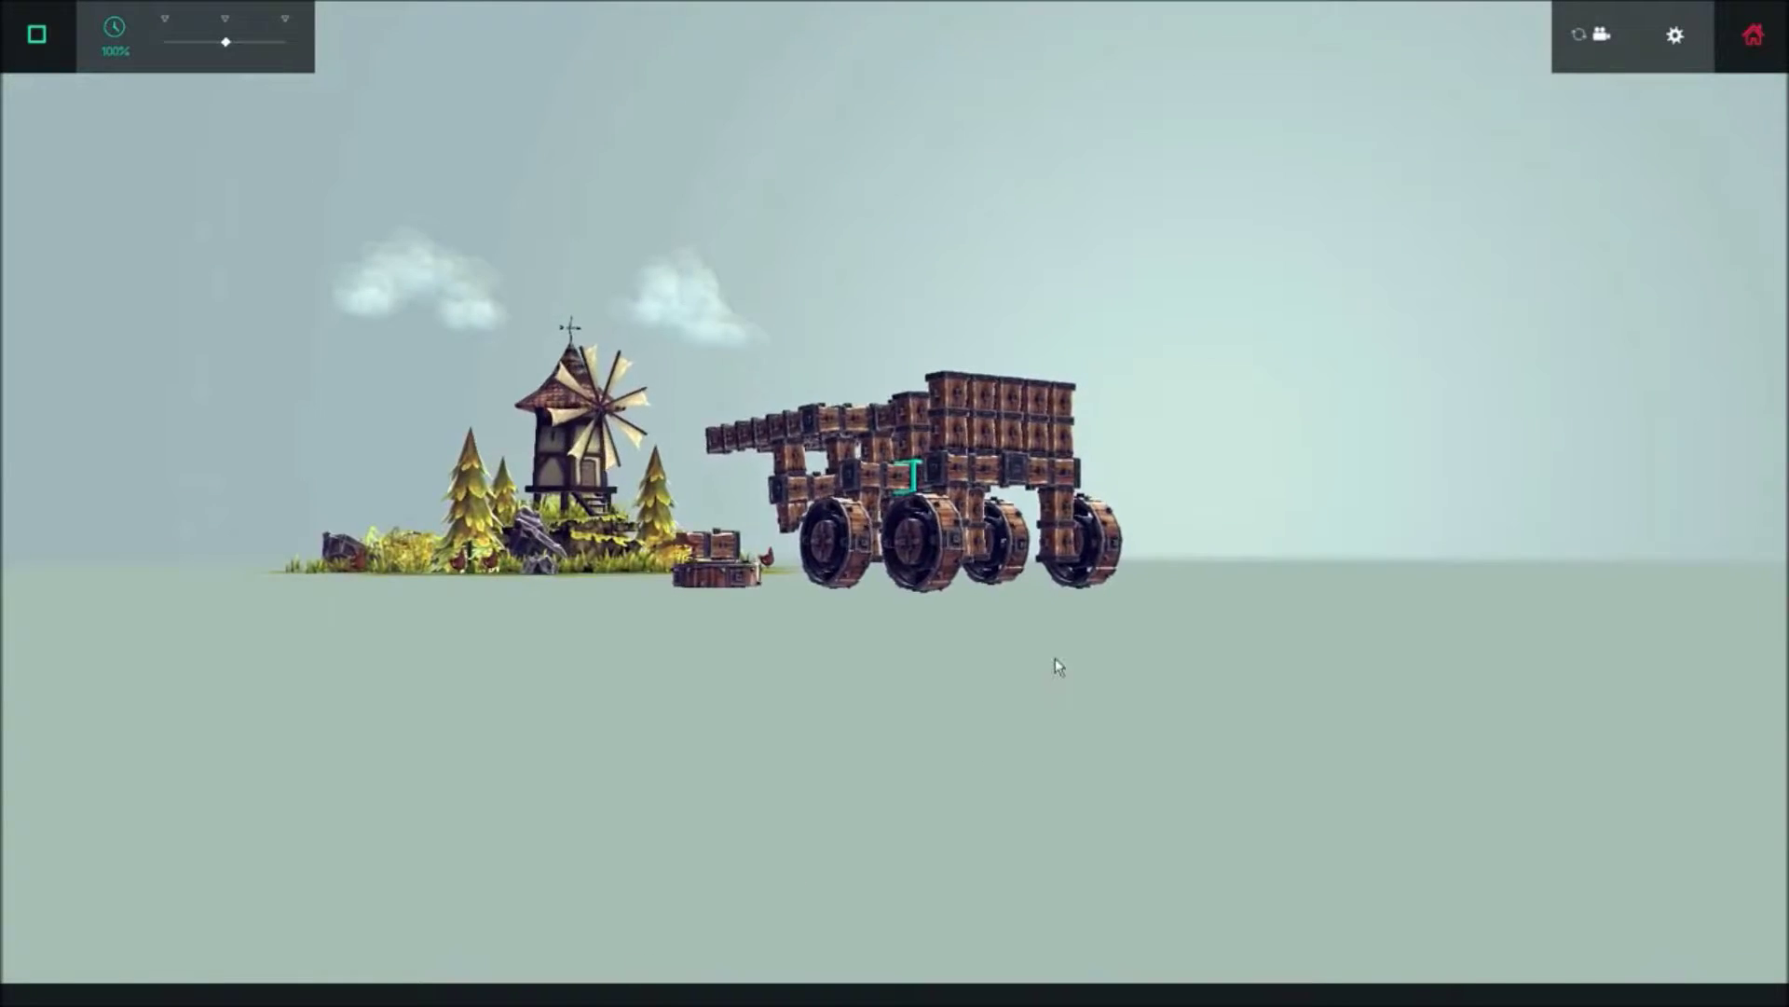
# Orbit the camera to watch the running vehicle from behind
pyautogui.moveTo(994, 707)
pyautogui.mouseDown()
pyautogui.moveTo(1109, 781)
pyautogui.moveTo(1341, 724)
pyautogui.mouseUp()
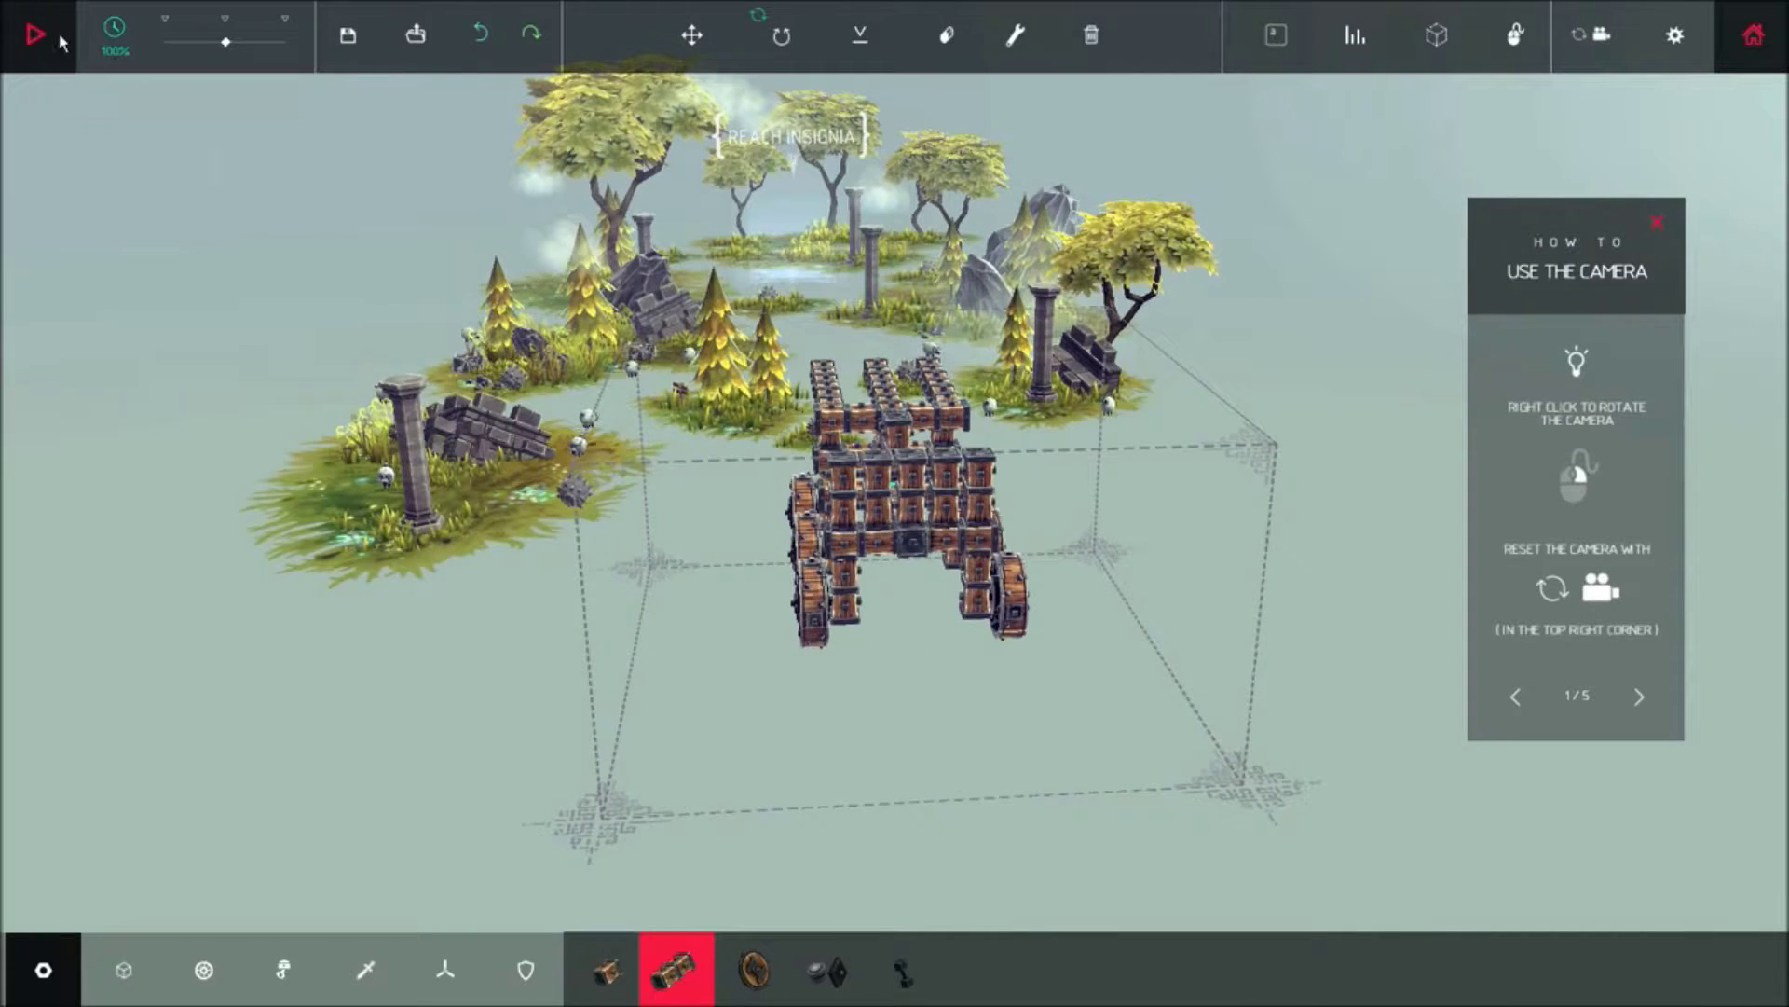
# Run and stop a quick test on Old Howl Battlefield, then inspect the wheels from several angles
pyautogui.click(36, 35)
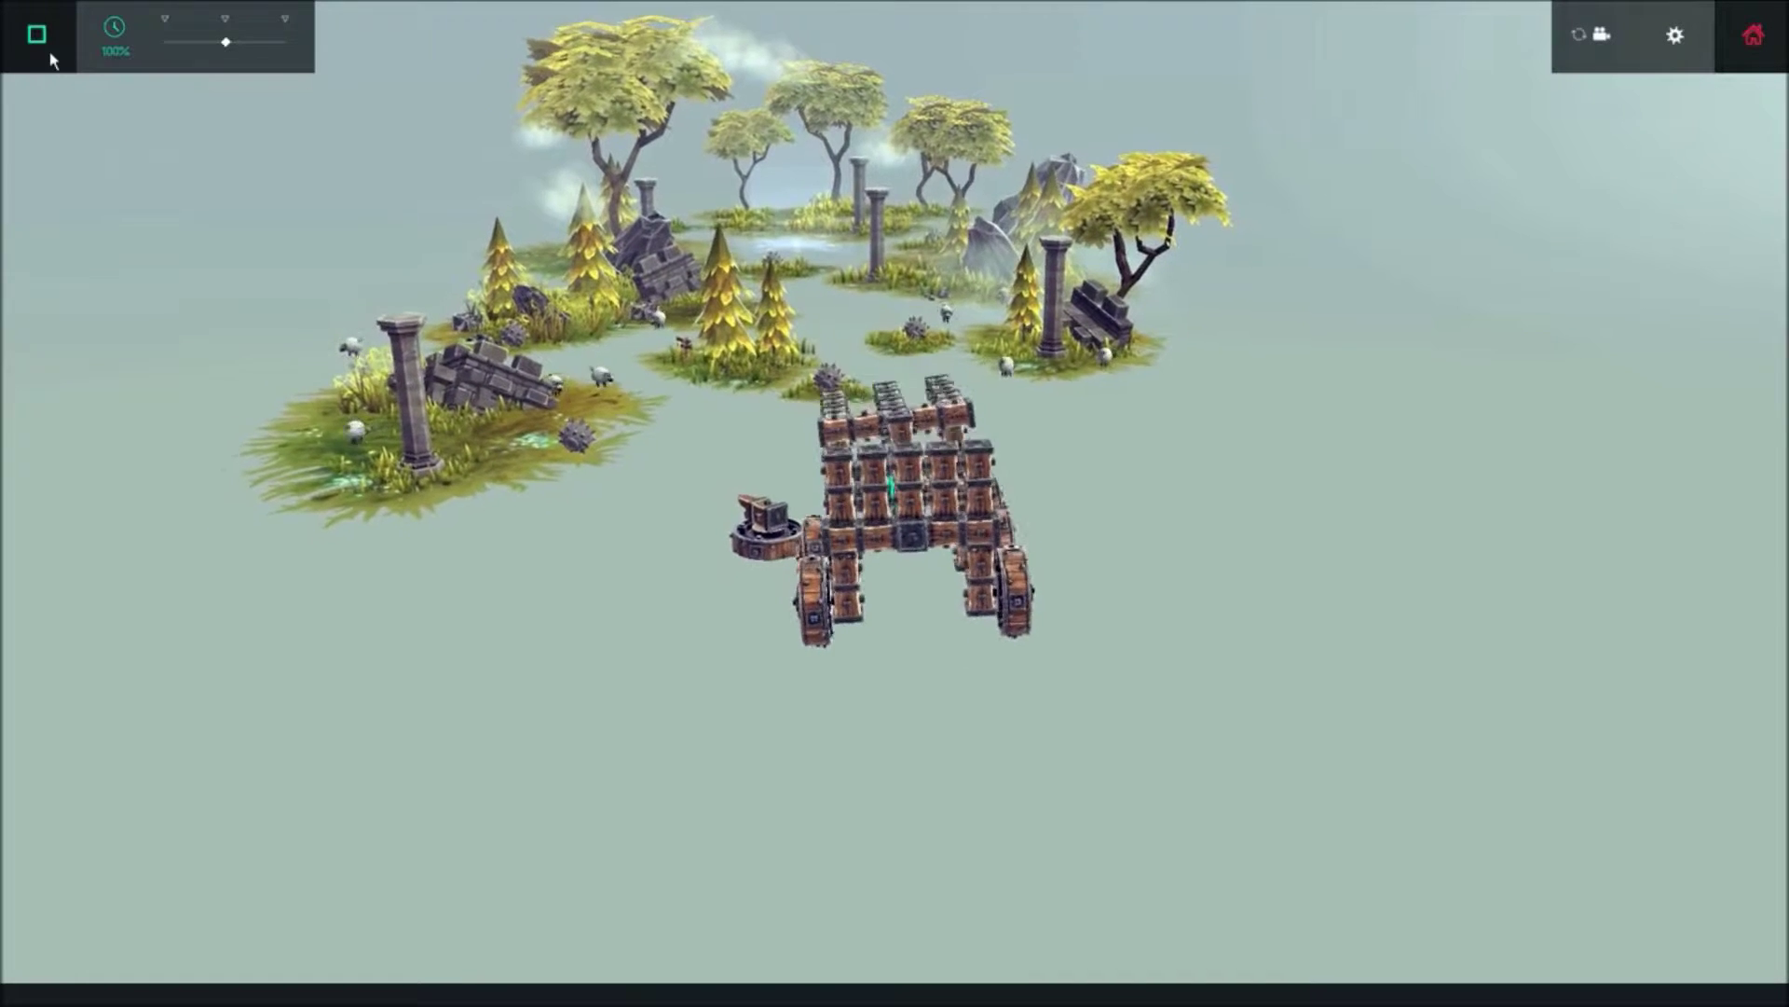
pyautogui.click(36, 34)
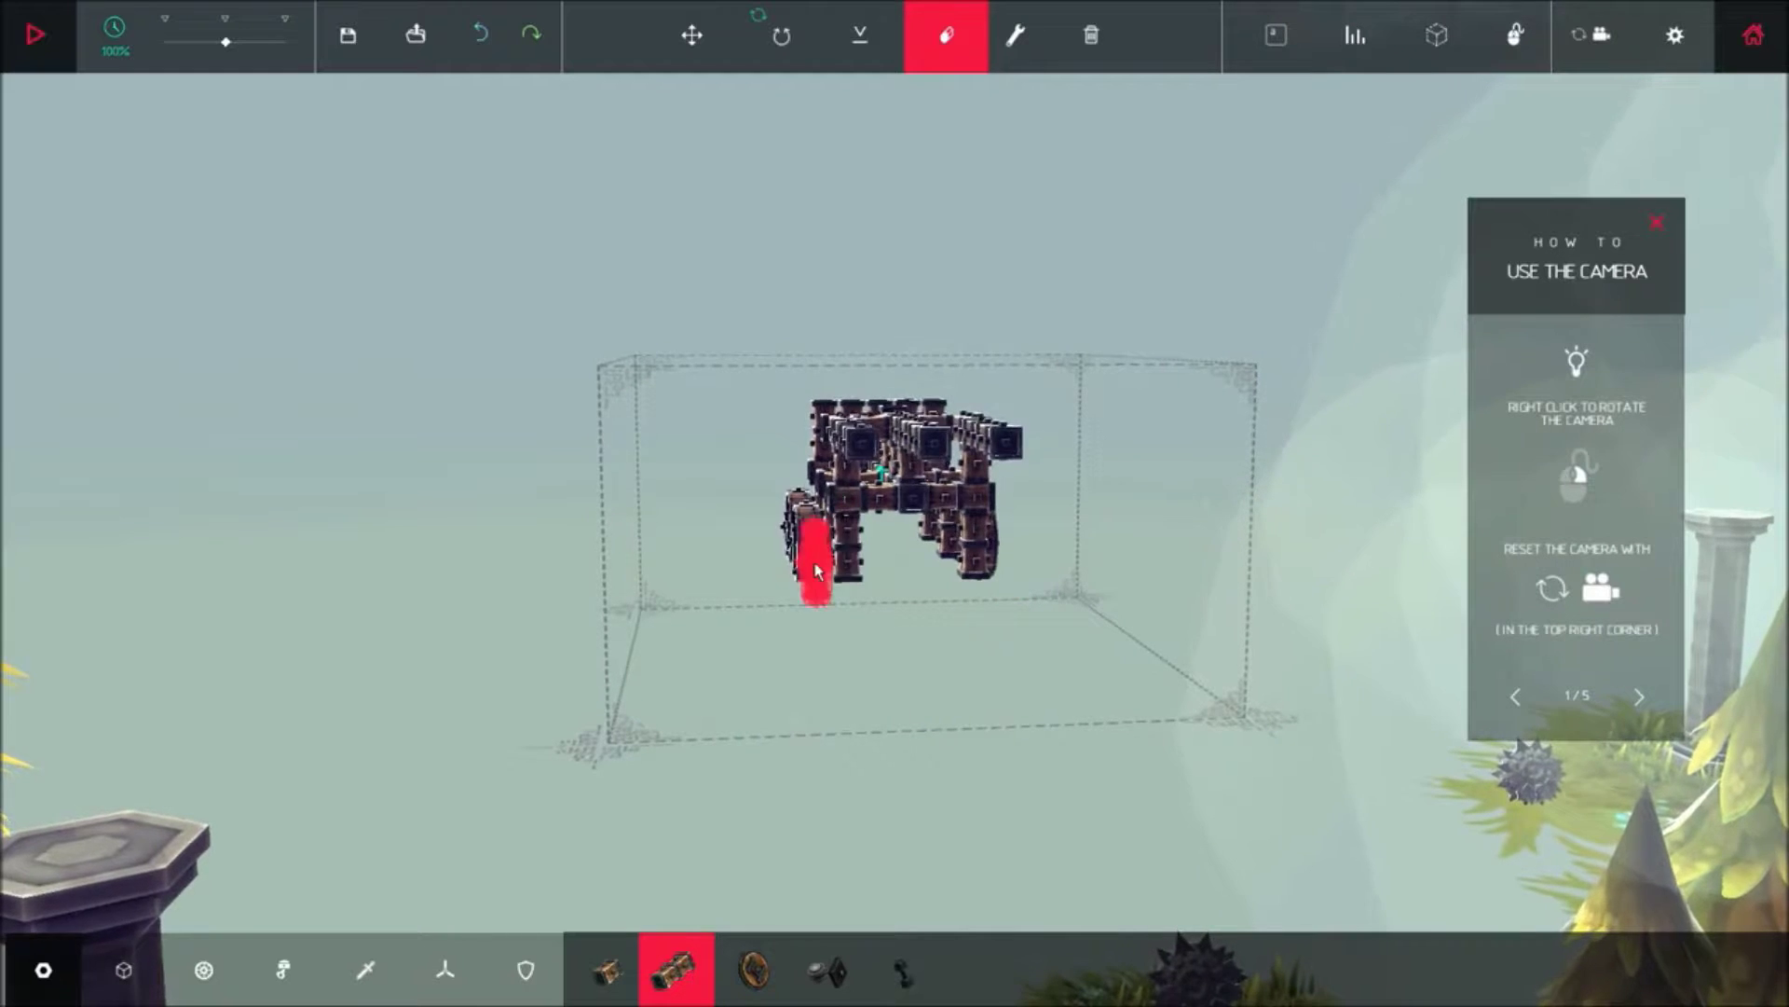
pyautogui.moveTo(1034, 730); pyautogui.dragTo(1538, 749)
pyautogui.moveTo(1161, 684); pyautogui.dragTo(635, 752)
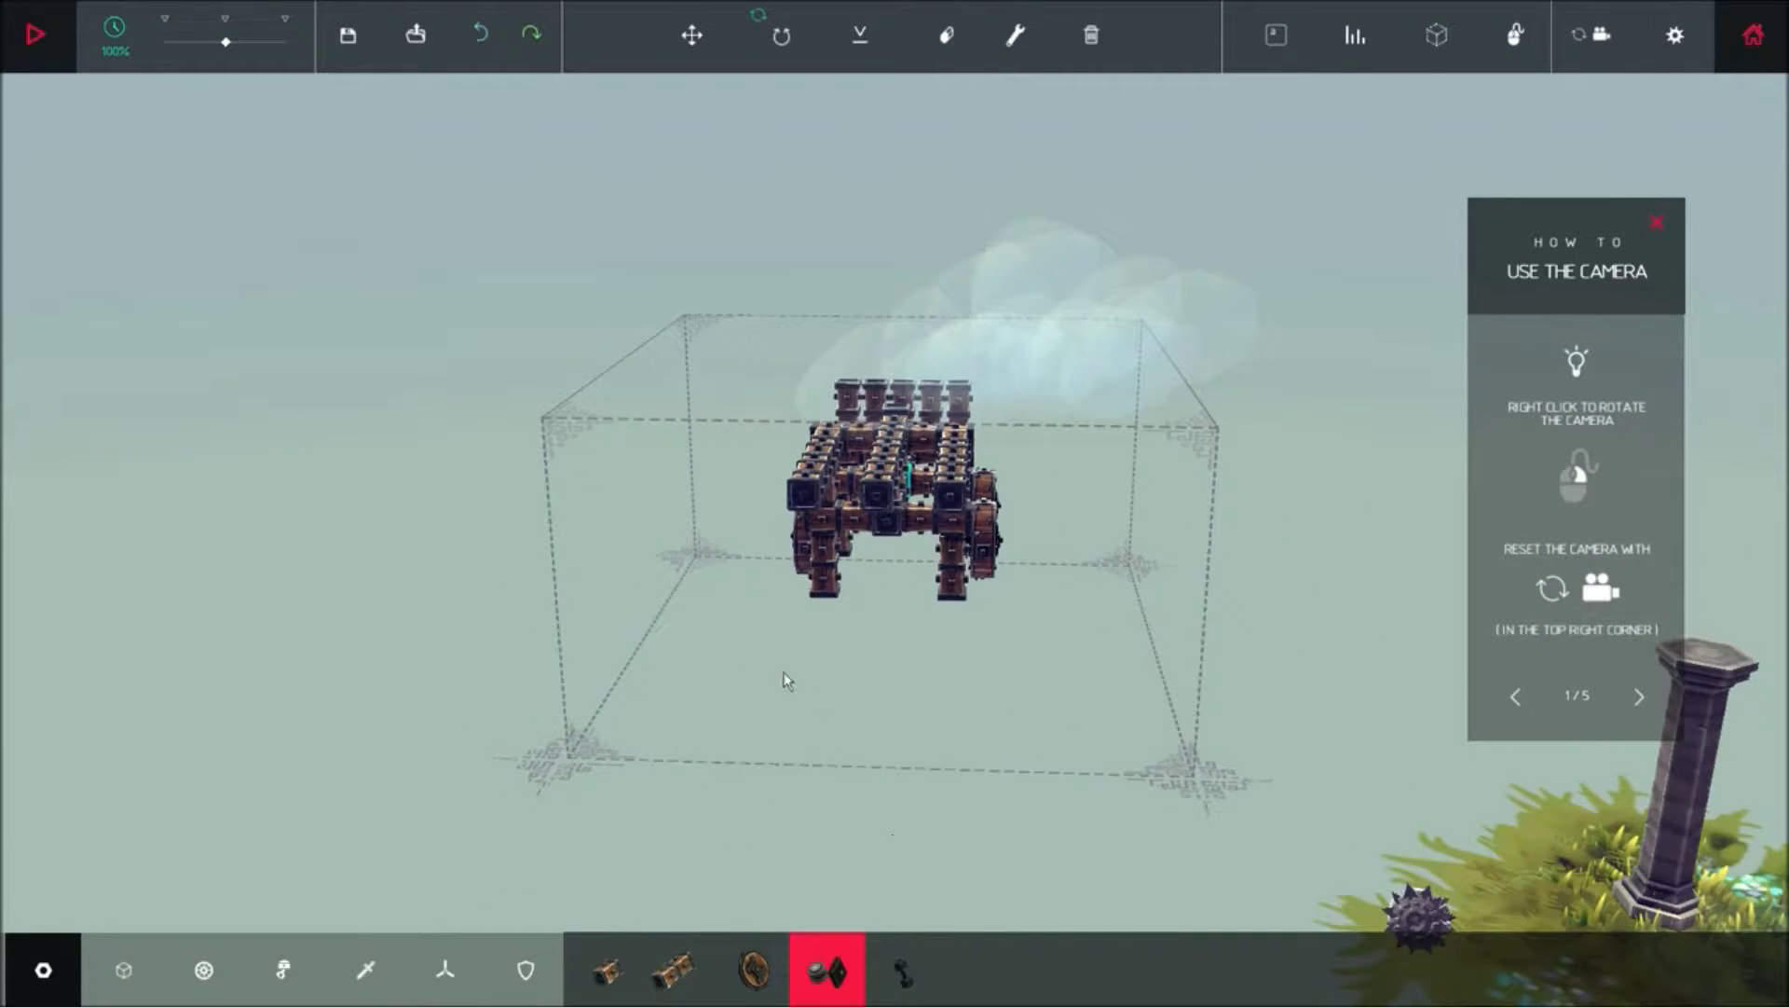
pyautogui.moveTo(785, 681)
pyautogui.mouseDown()
pyautogui.moveTo(951, 657)
pyautogui.moveTo(830, 598)
pyautogui.mouseUp()
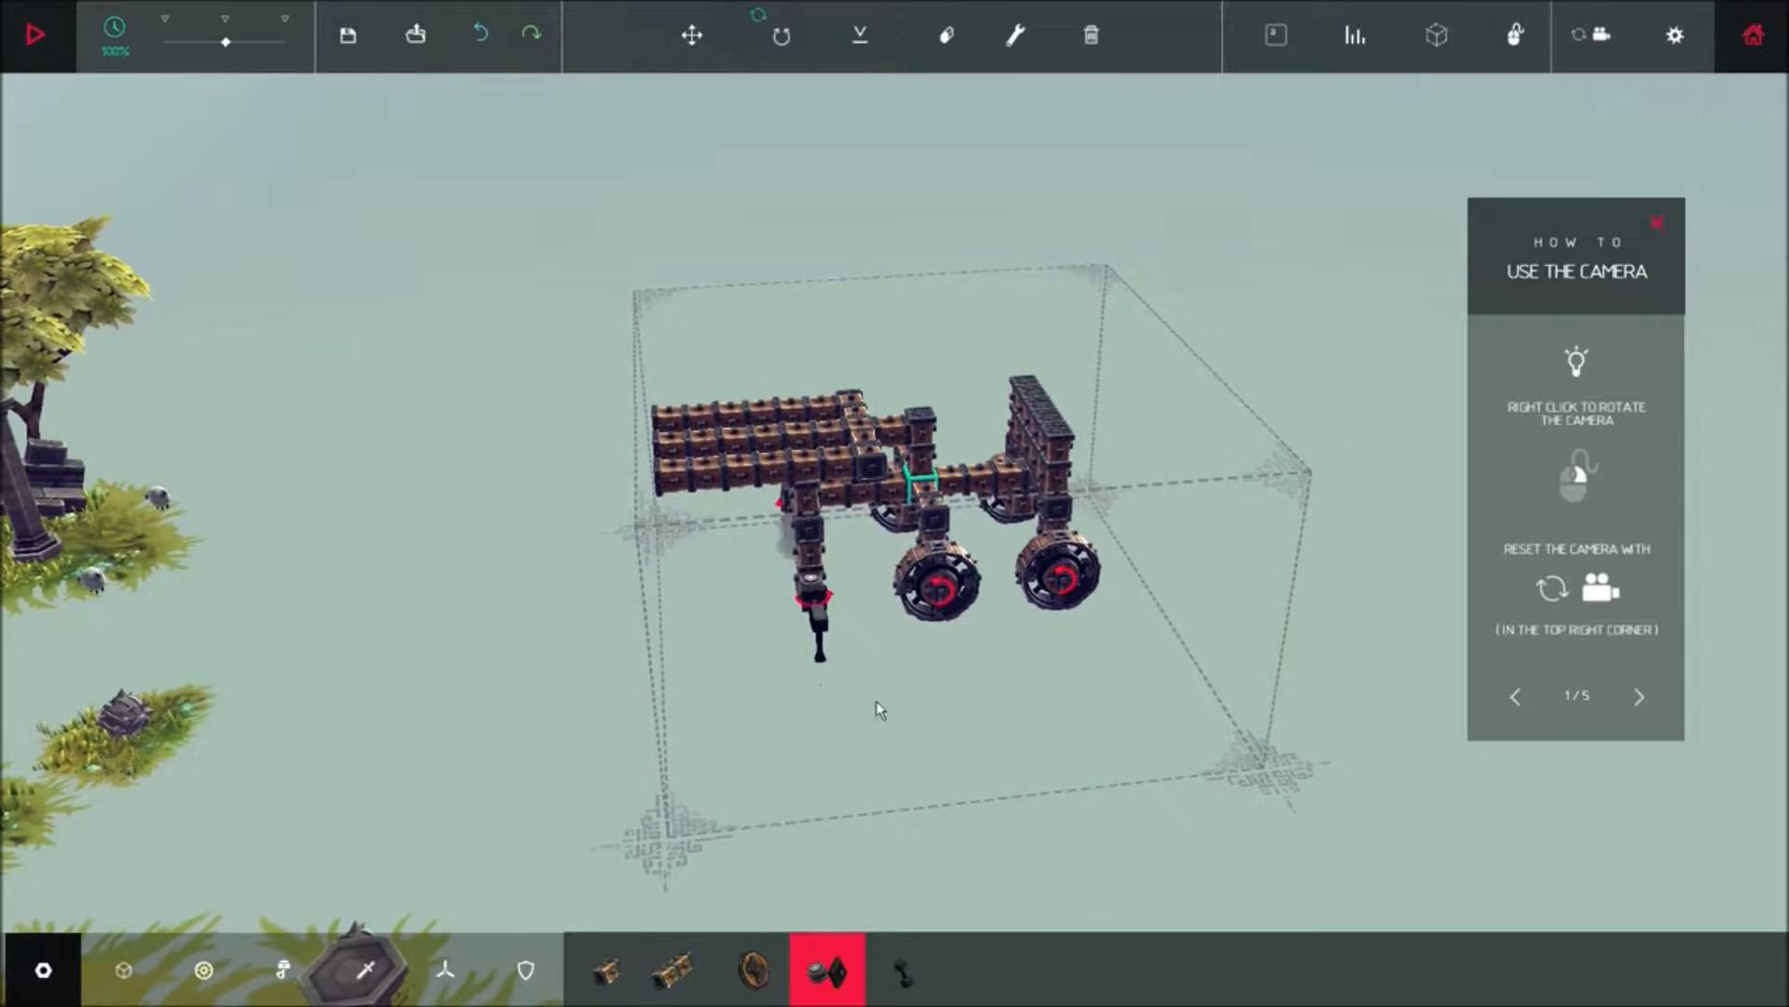
pyautogui.moveTo(869, 704)
pyautogui.mouseDown()
pyautogui.moveTo(1169, 808)
pyautogui.moveTo(1330, 726)
pyautogui.moveTo(1106, 719)
pyautogui.mouseUp()
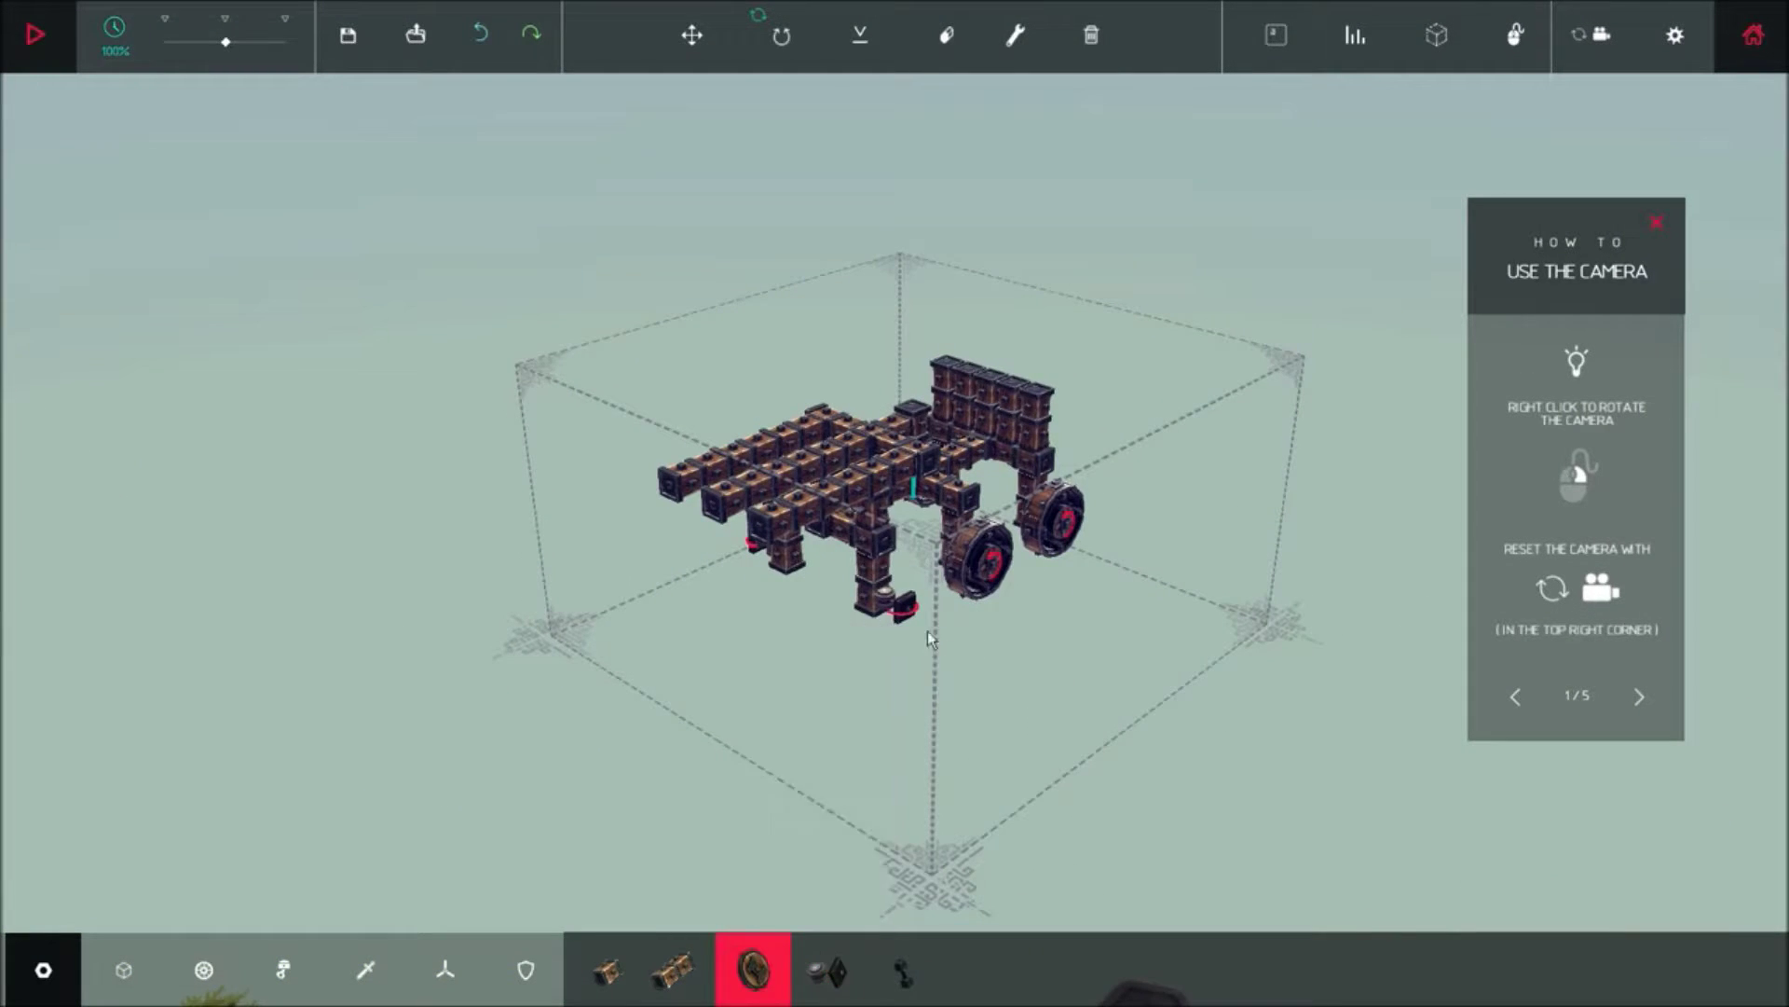
# Start the machine on Old Howl Battlefield and follow it from behind toward the ruins
pyautogui.press('space')
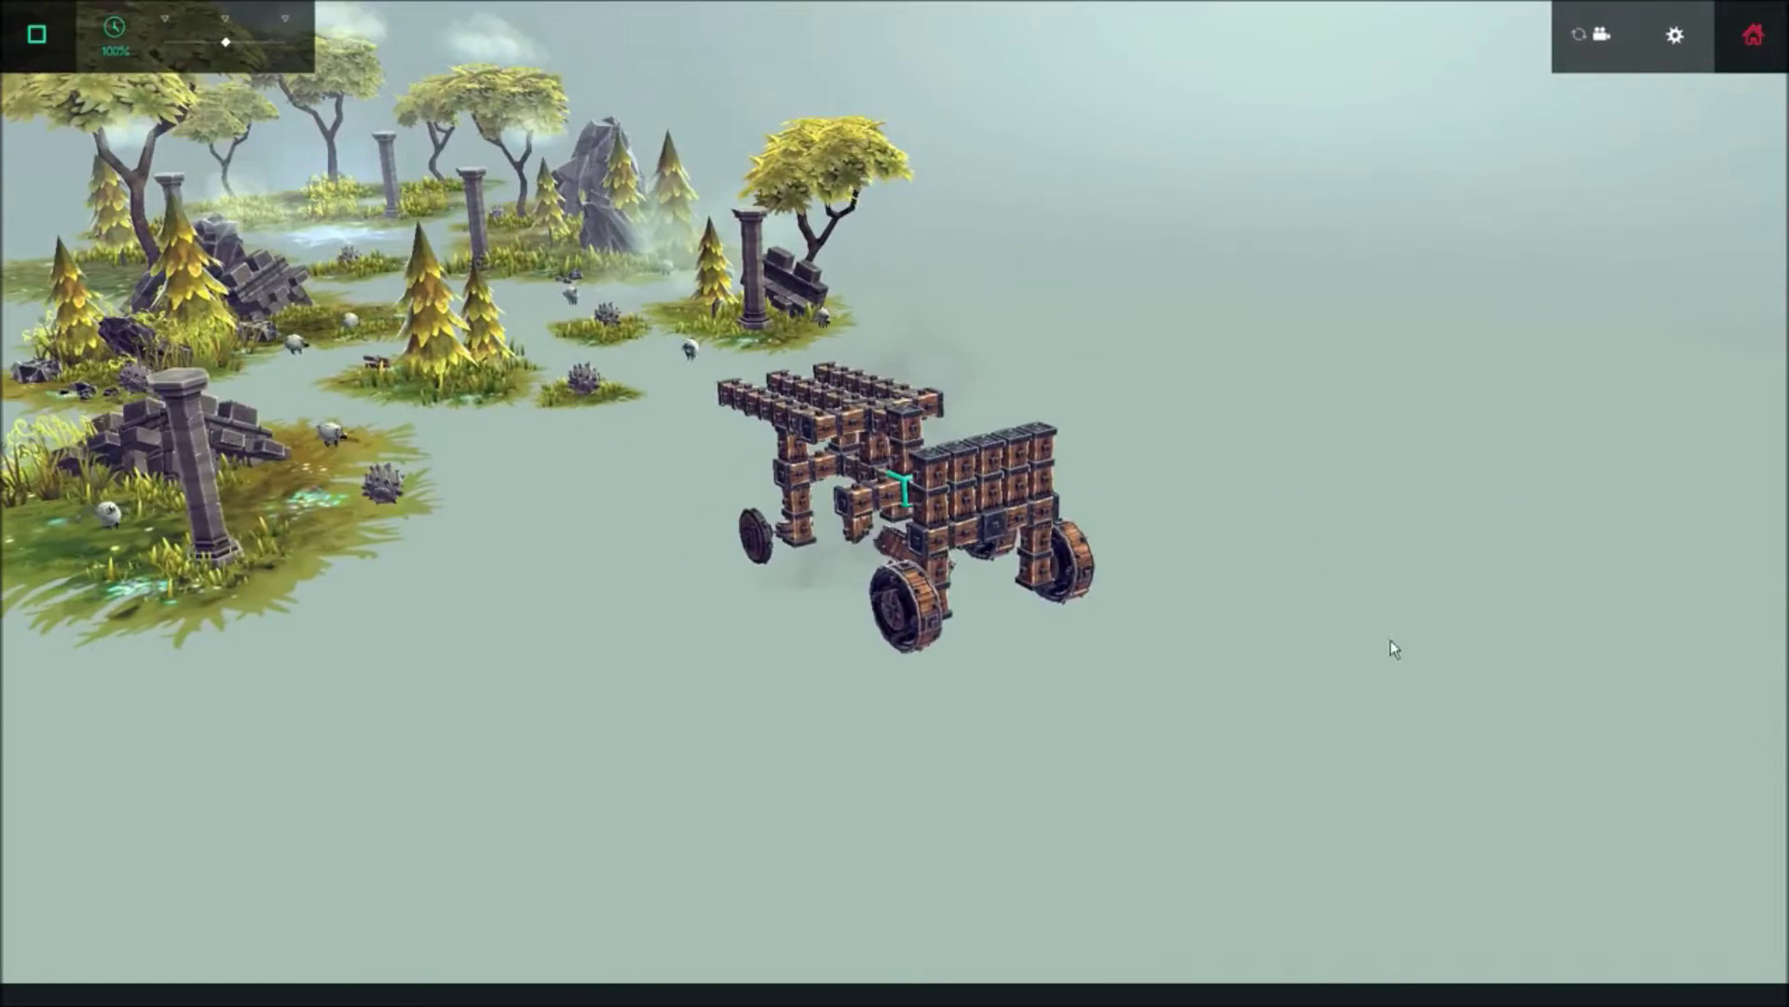
pyautogui.moveTo(1392, 640); pyautogui.dragTo(1173, 653)
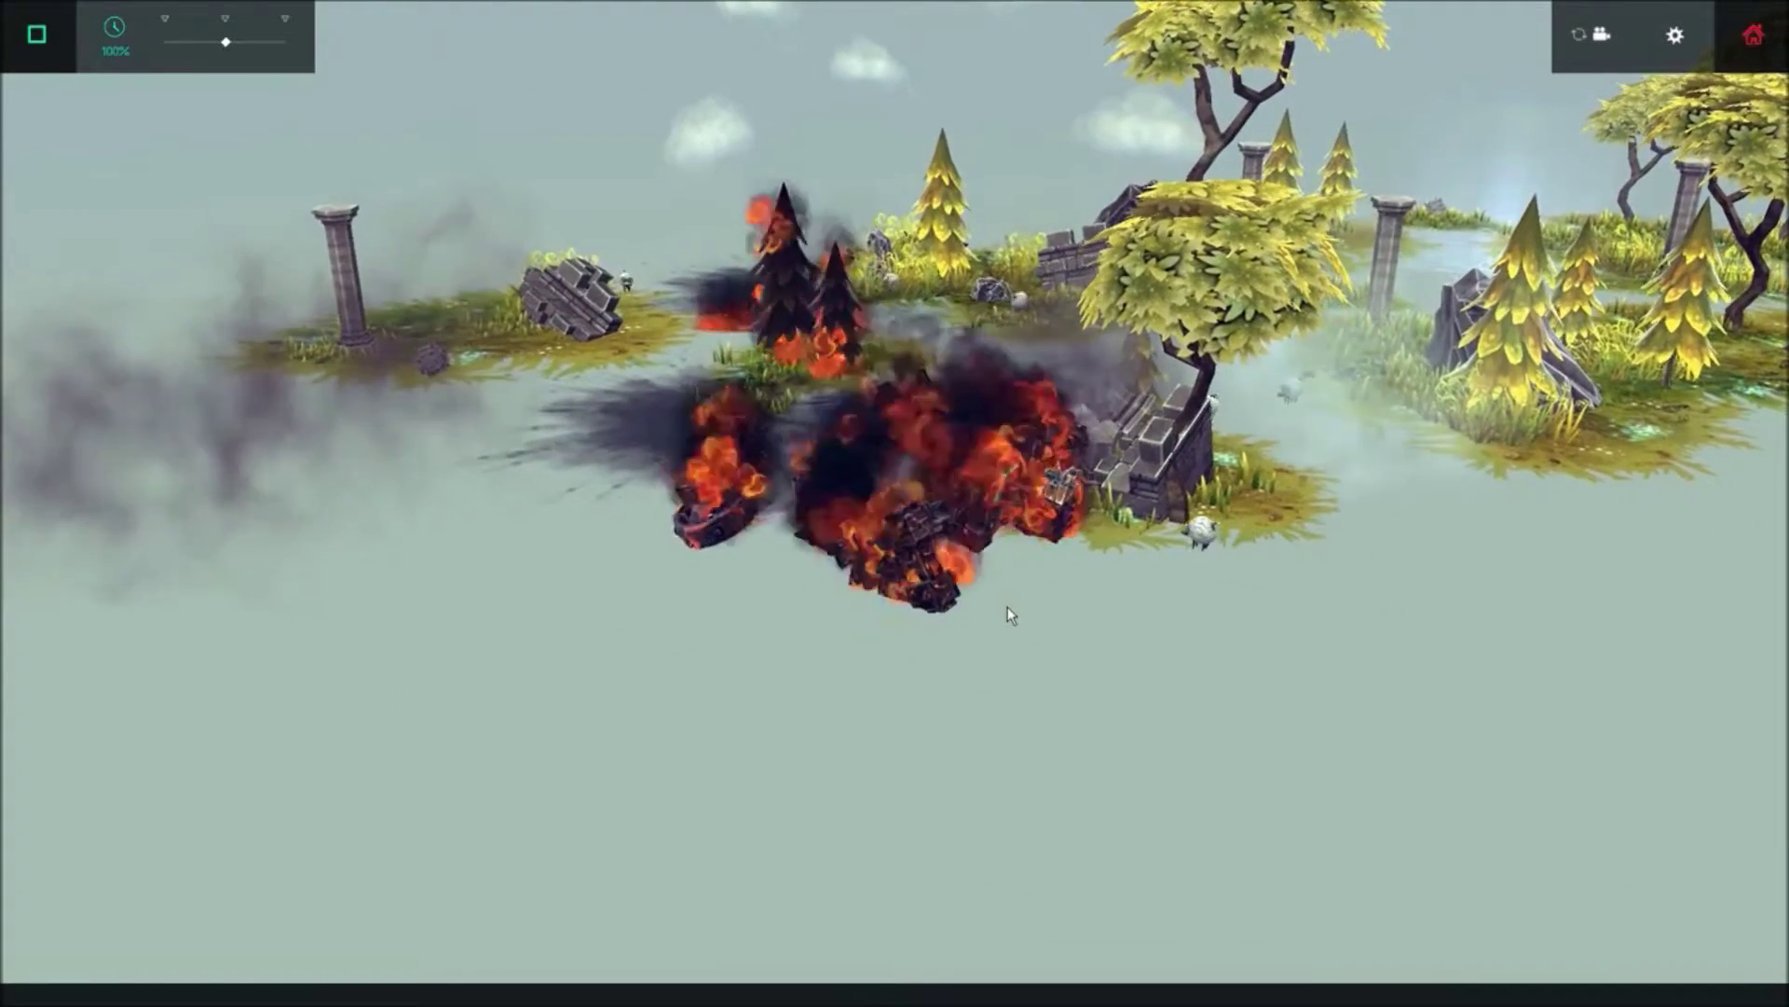
# Reset the exploded machine, turn it left in place and drive toward the ruins
pyautogui.press('space')
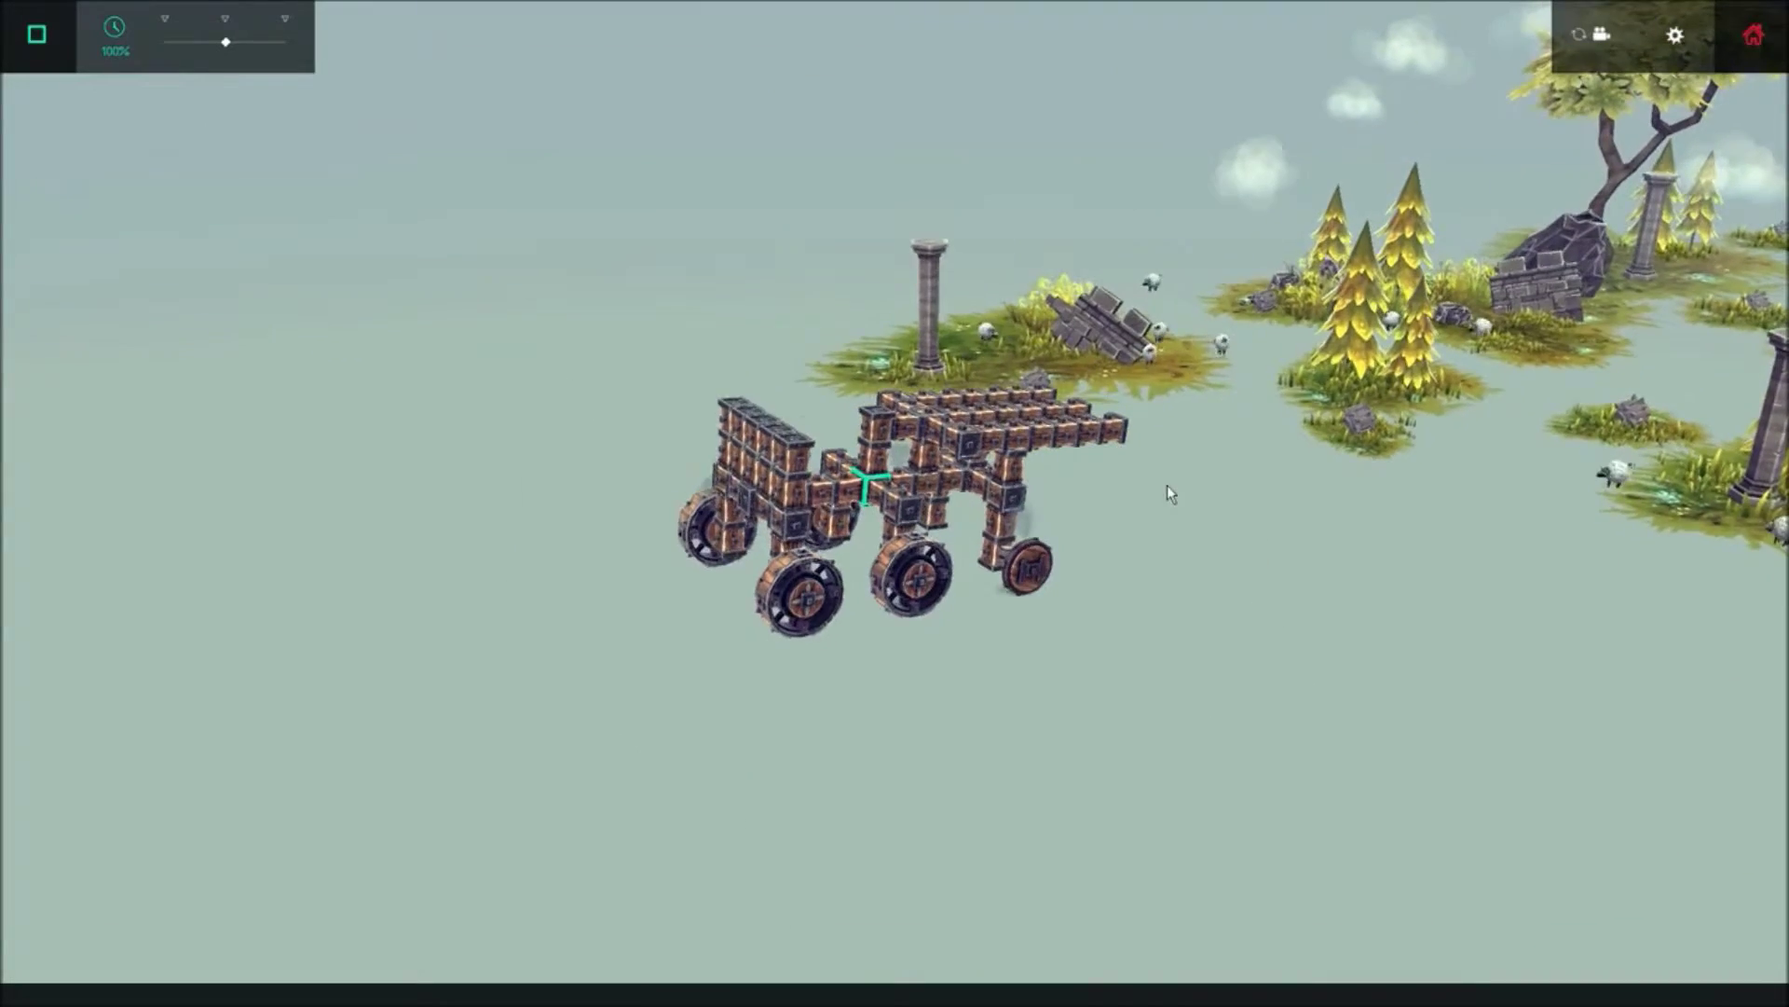
pyautogui.moveTo(1304, 551); pyautogui.dragTo(1707, 610)
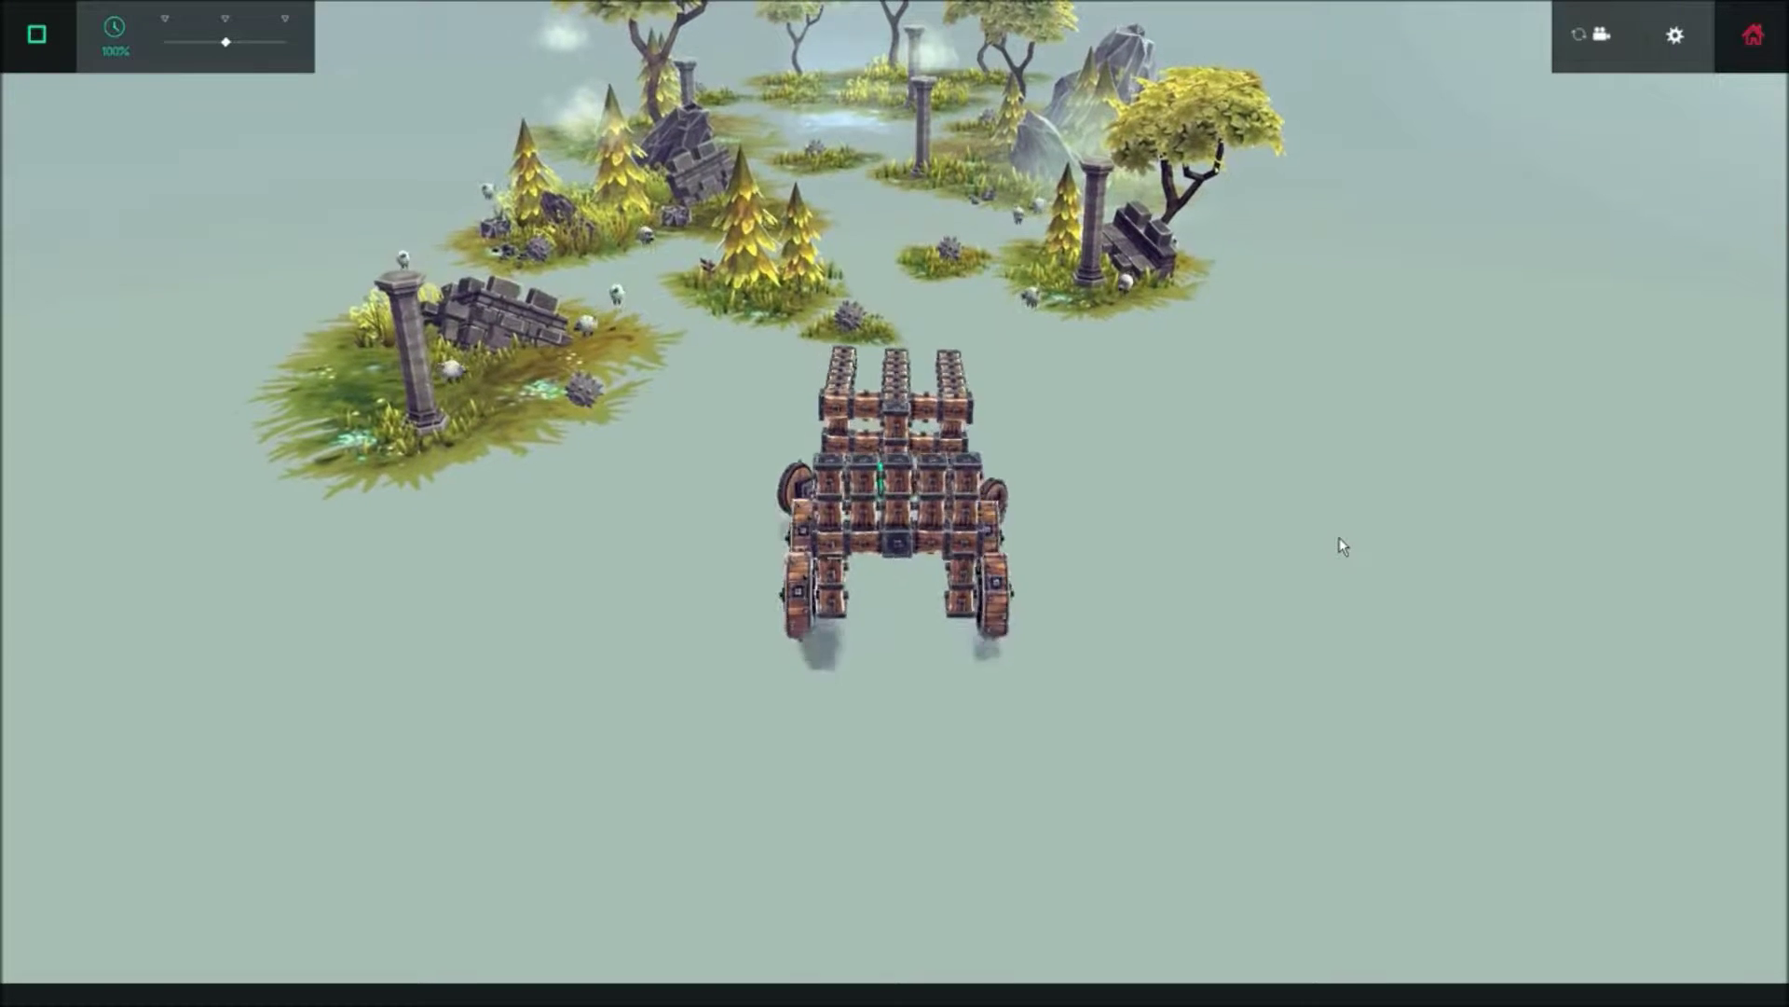
pyautogui.press('Left')
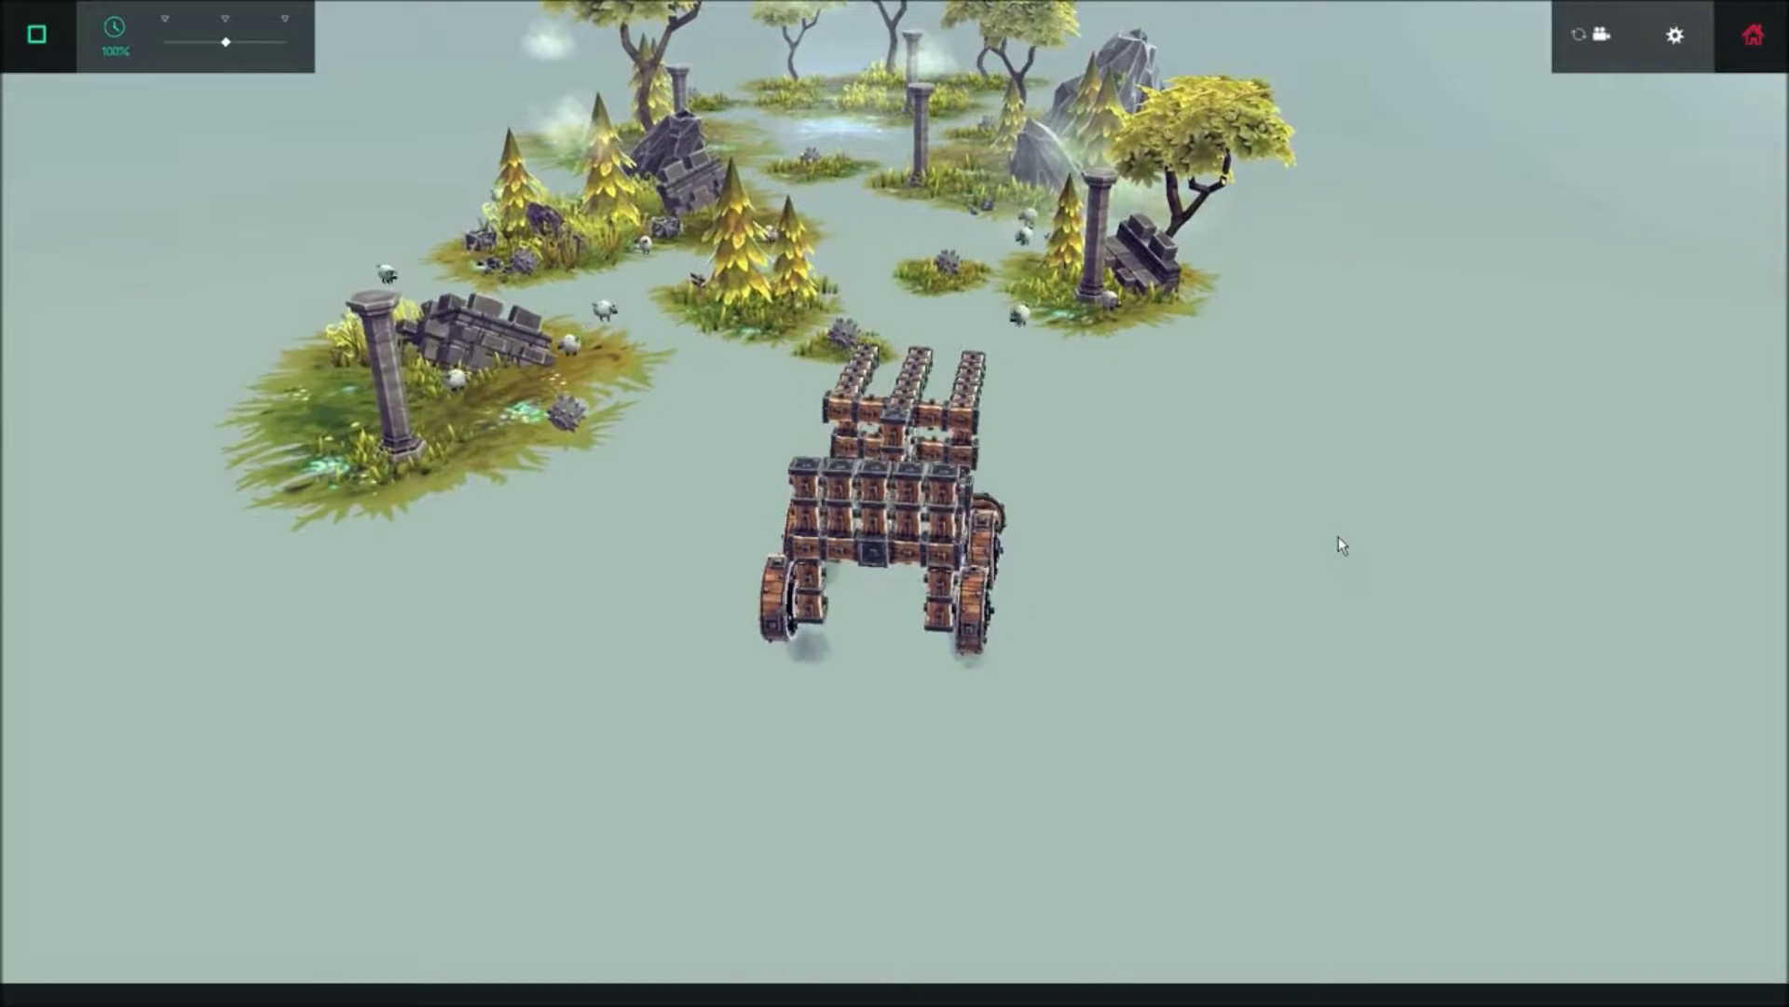
pyautogui.press('Up')
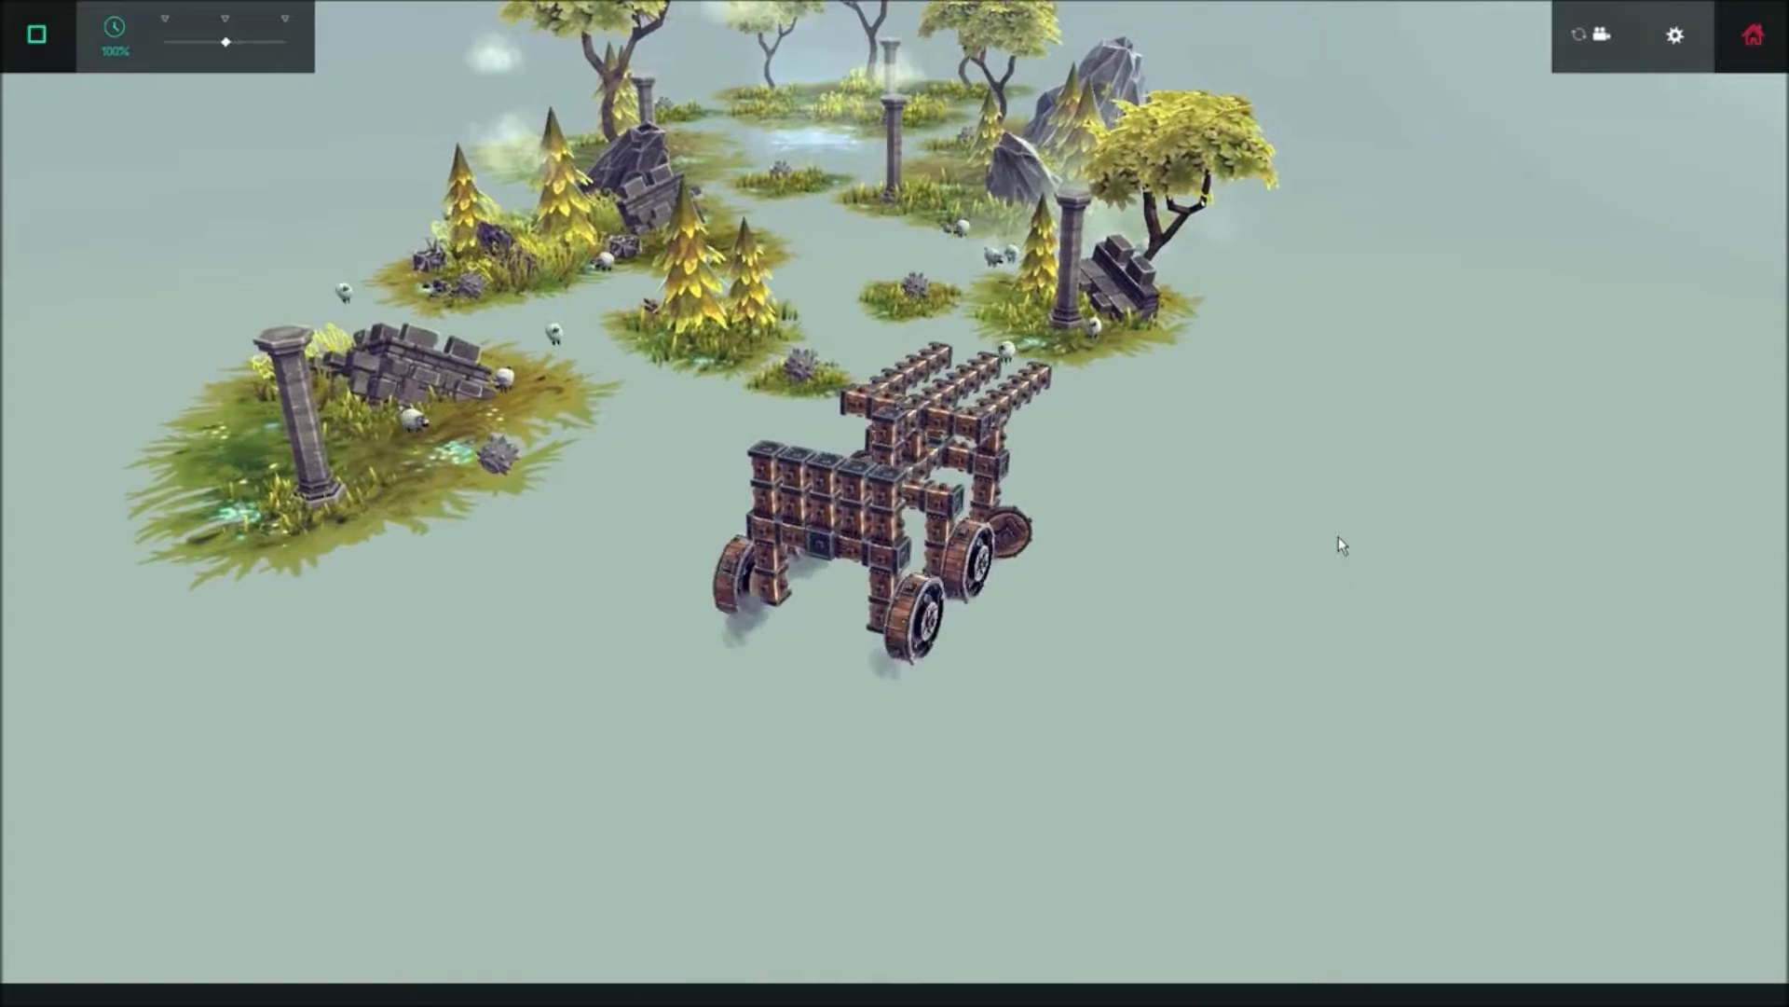
pyautogui.press('Up')
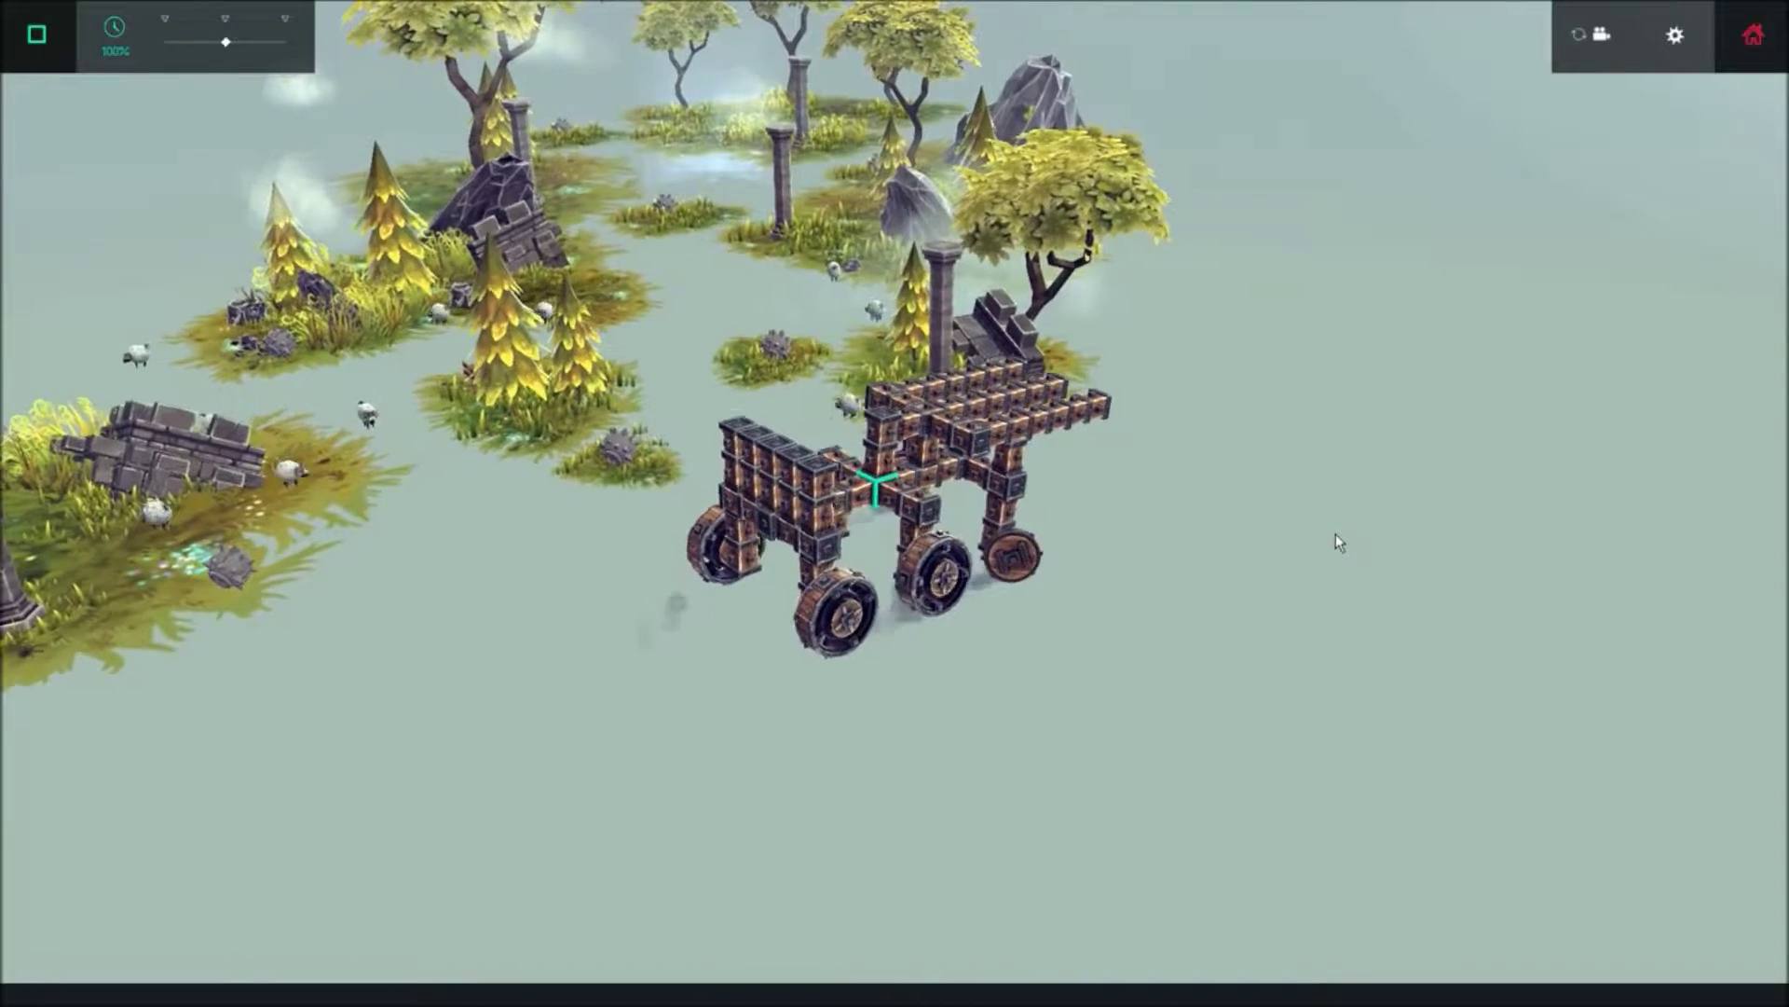
pyautogui.press('Up')
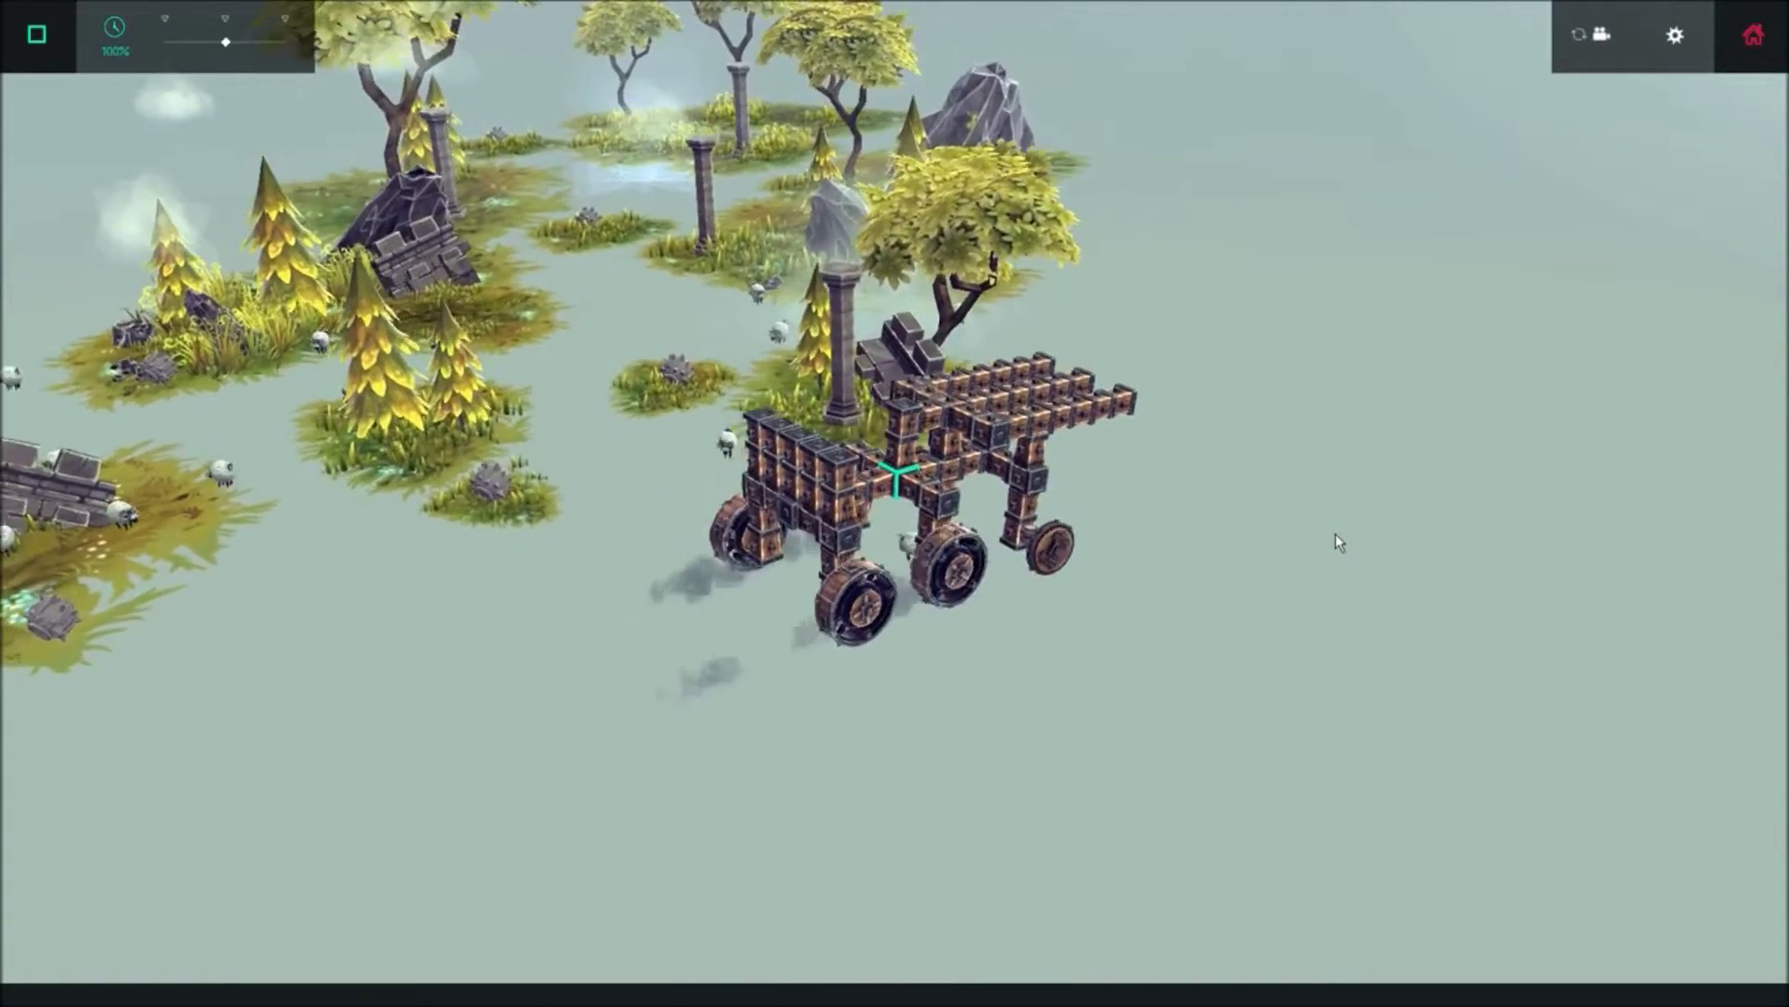
pyautogui.press('Up')
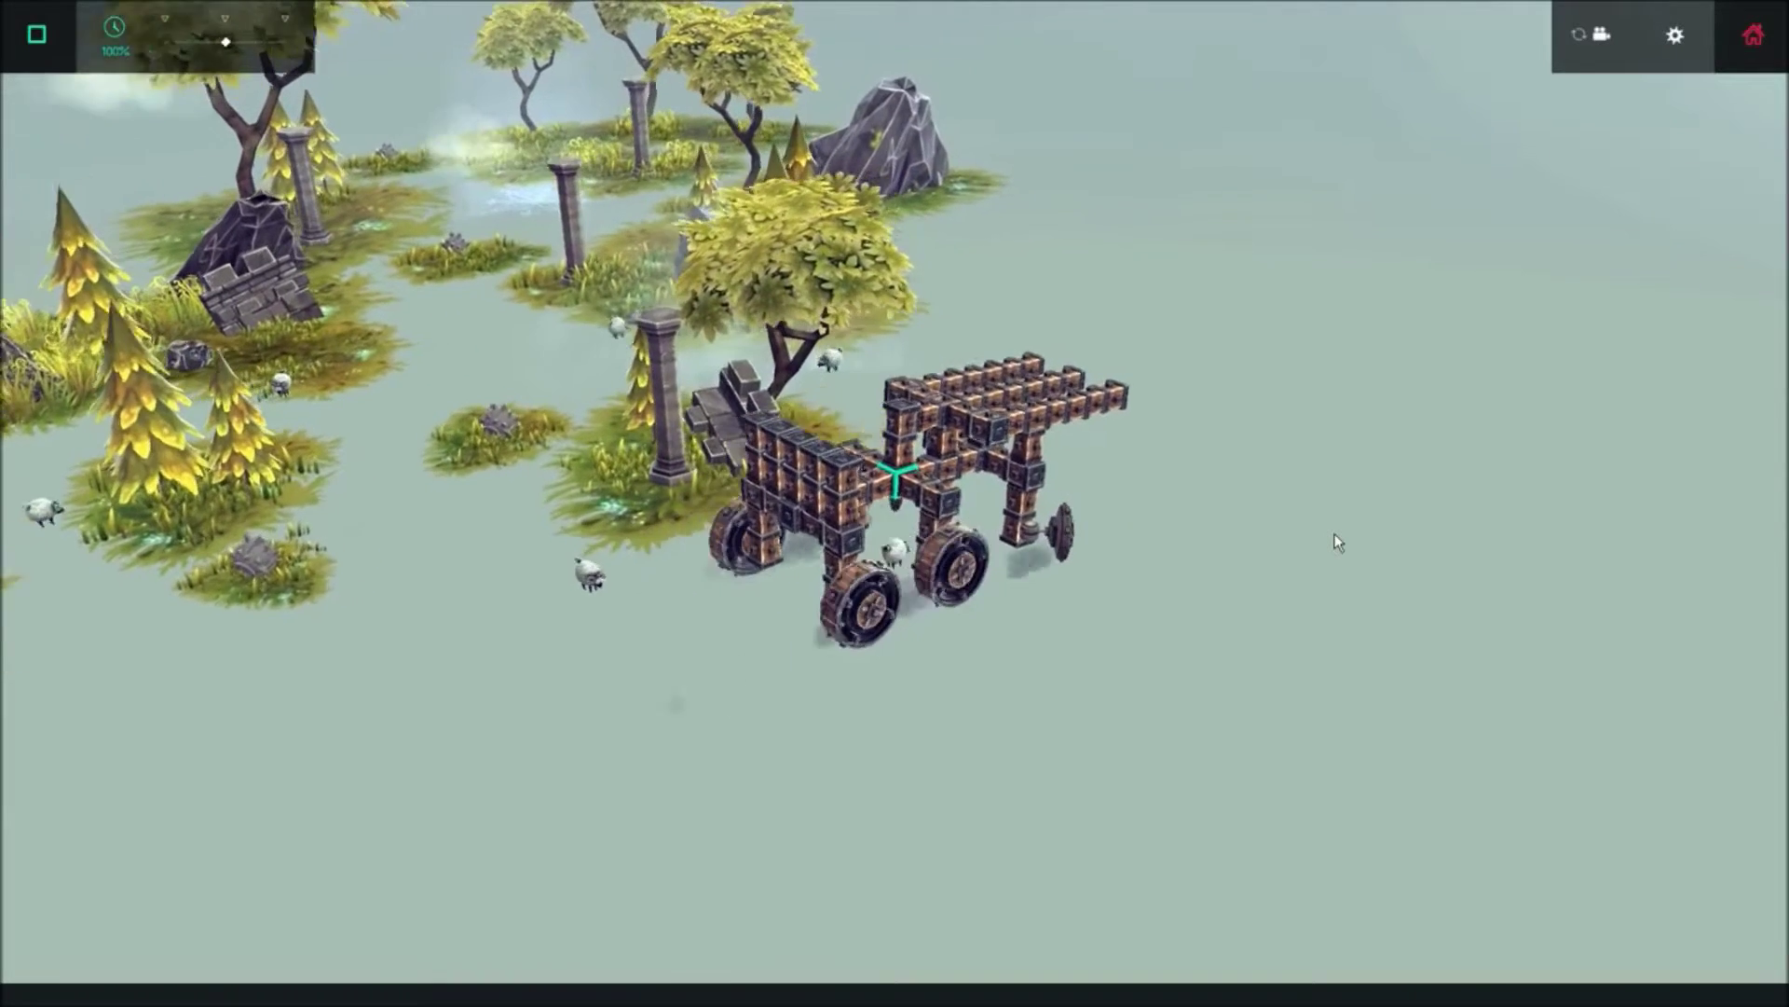
pyautogui.press('Up')
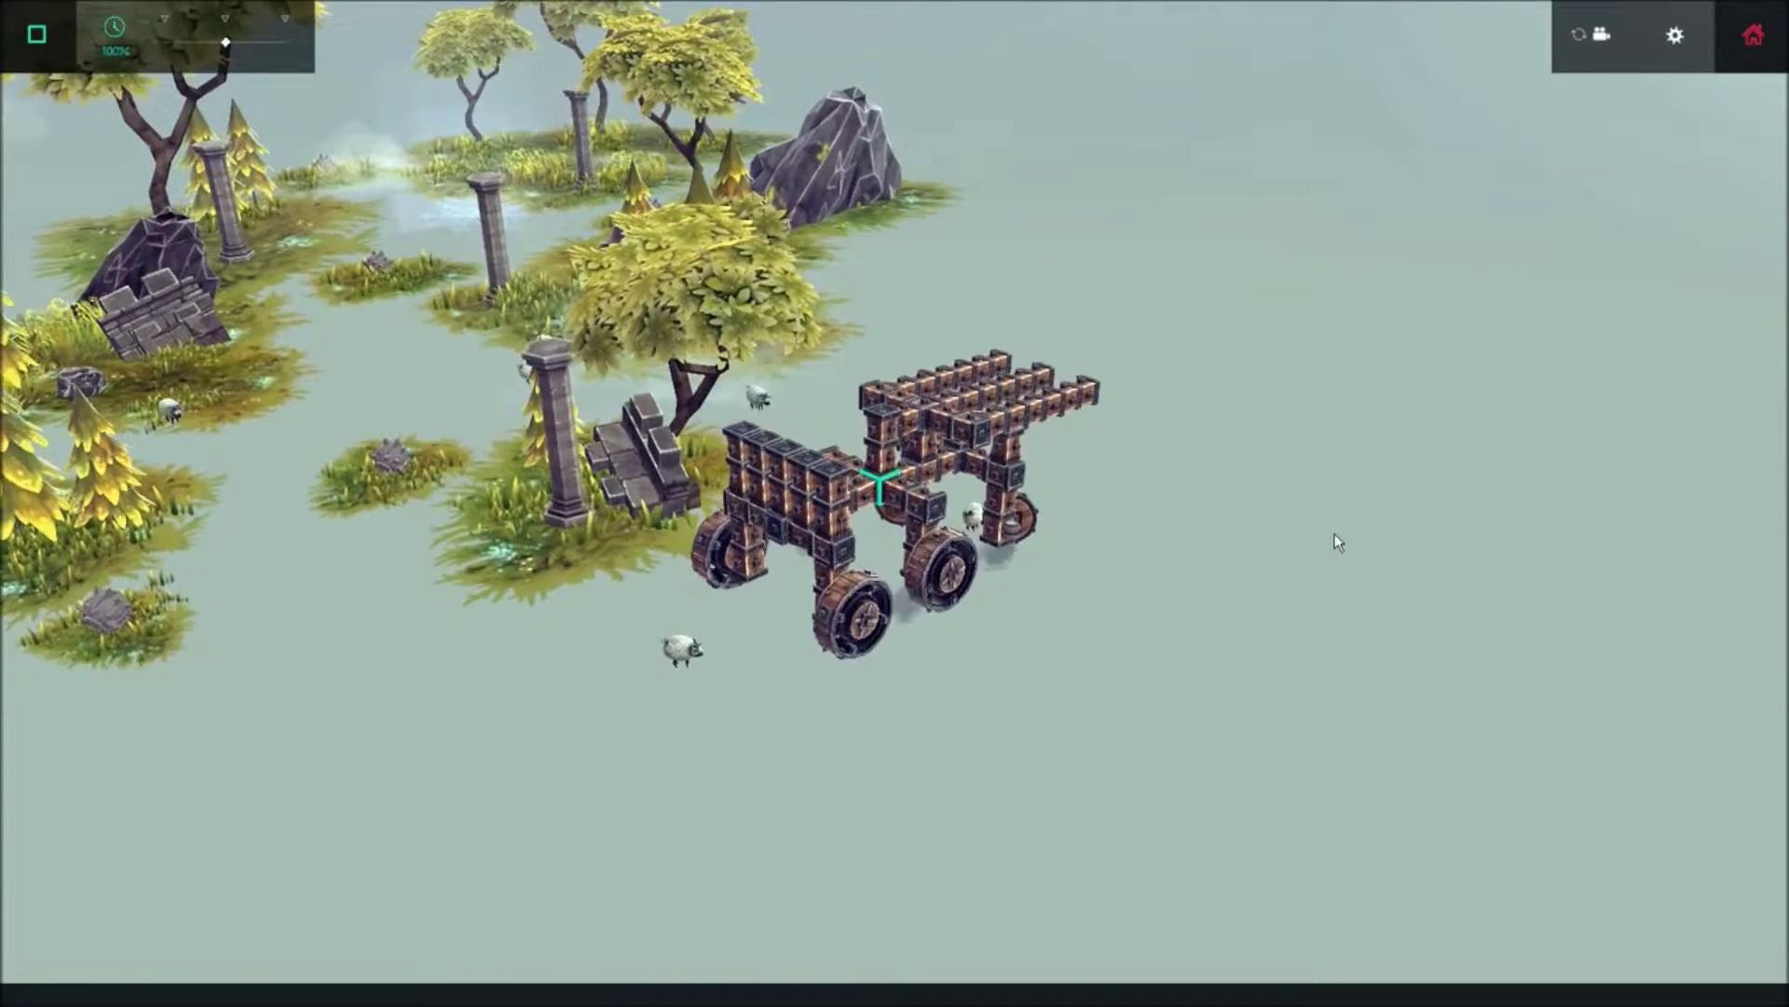
# Keep driving forward, turning the machine along the island's edge
pyautogui.press('Up')
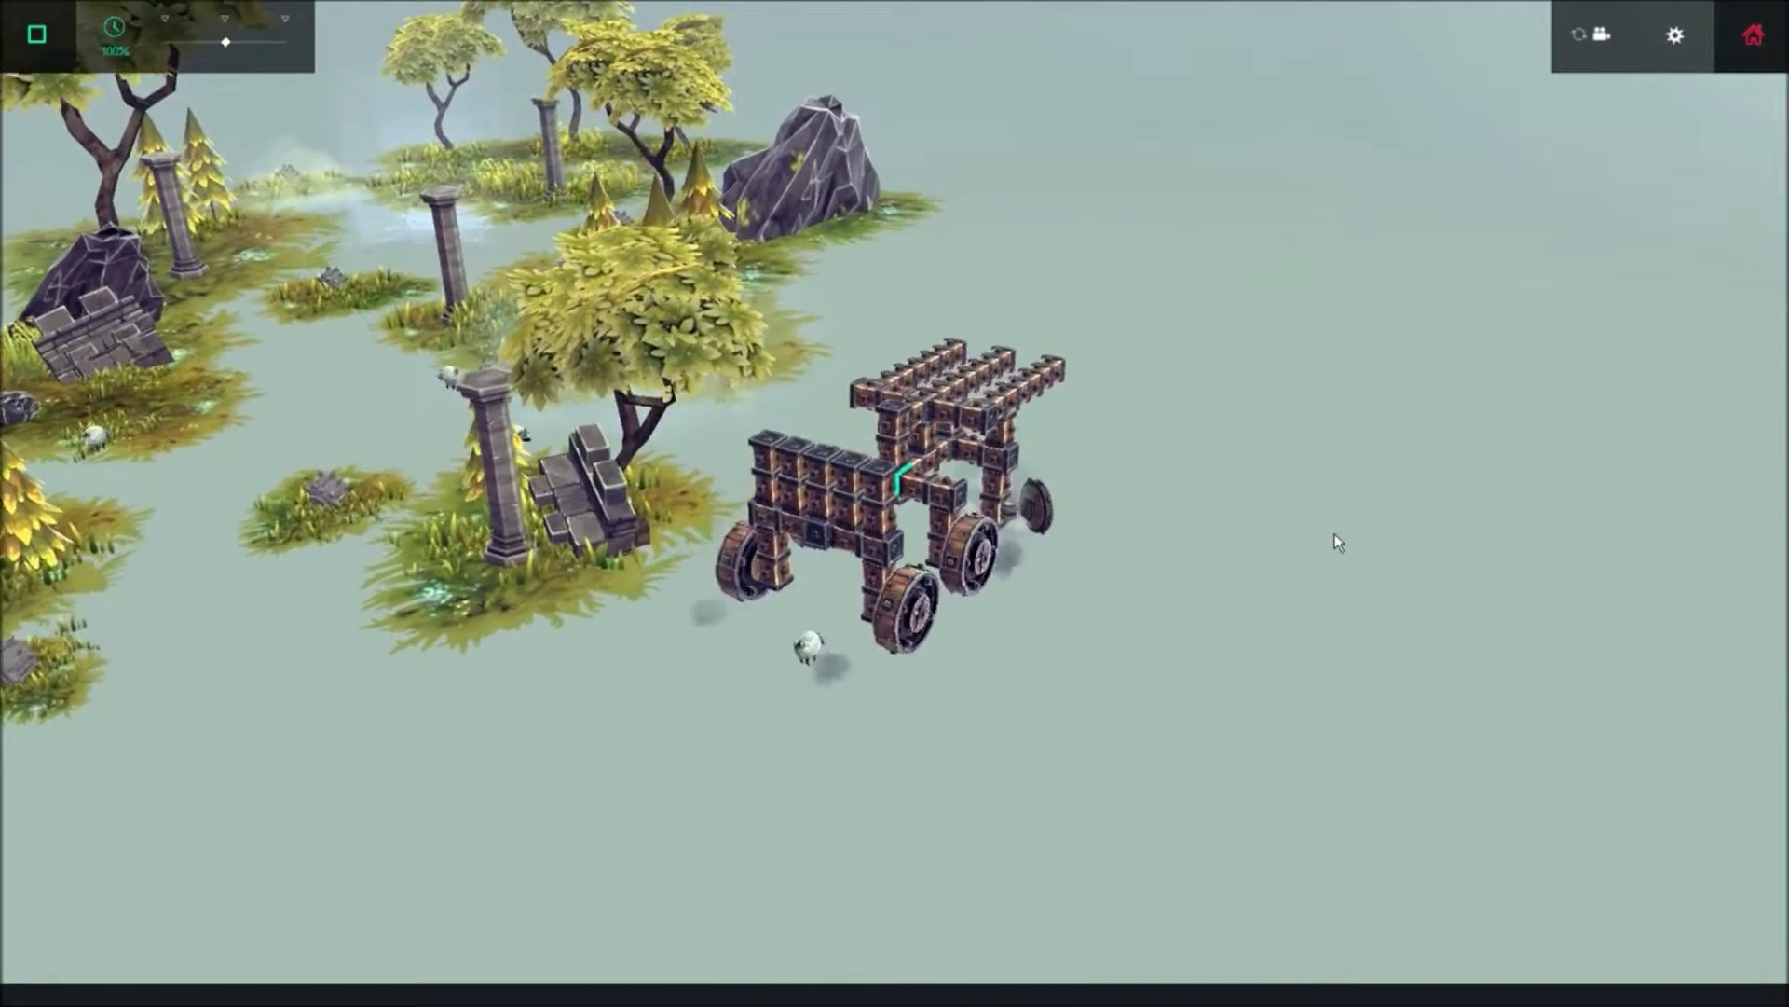
pyautogui.press('Up')
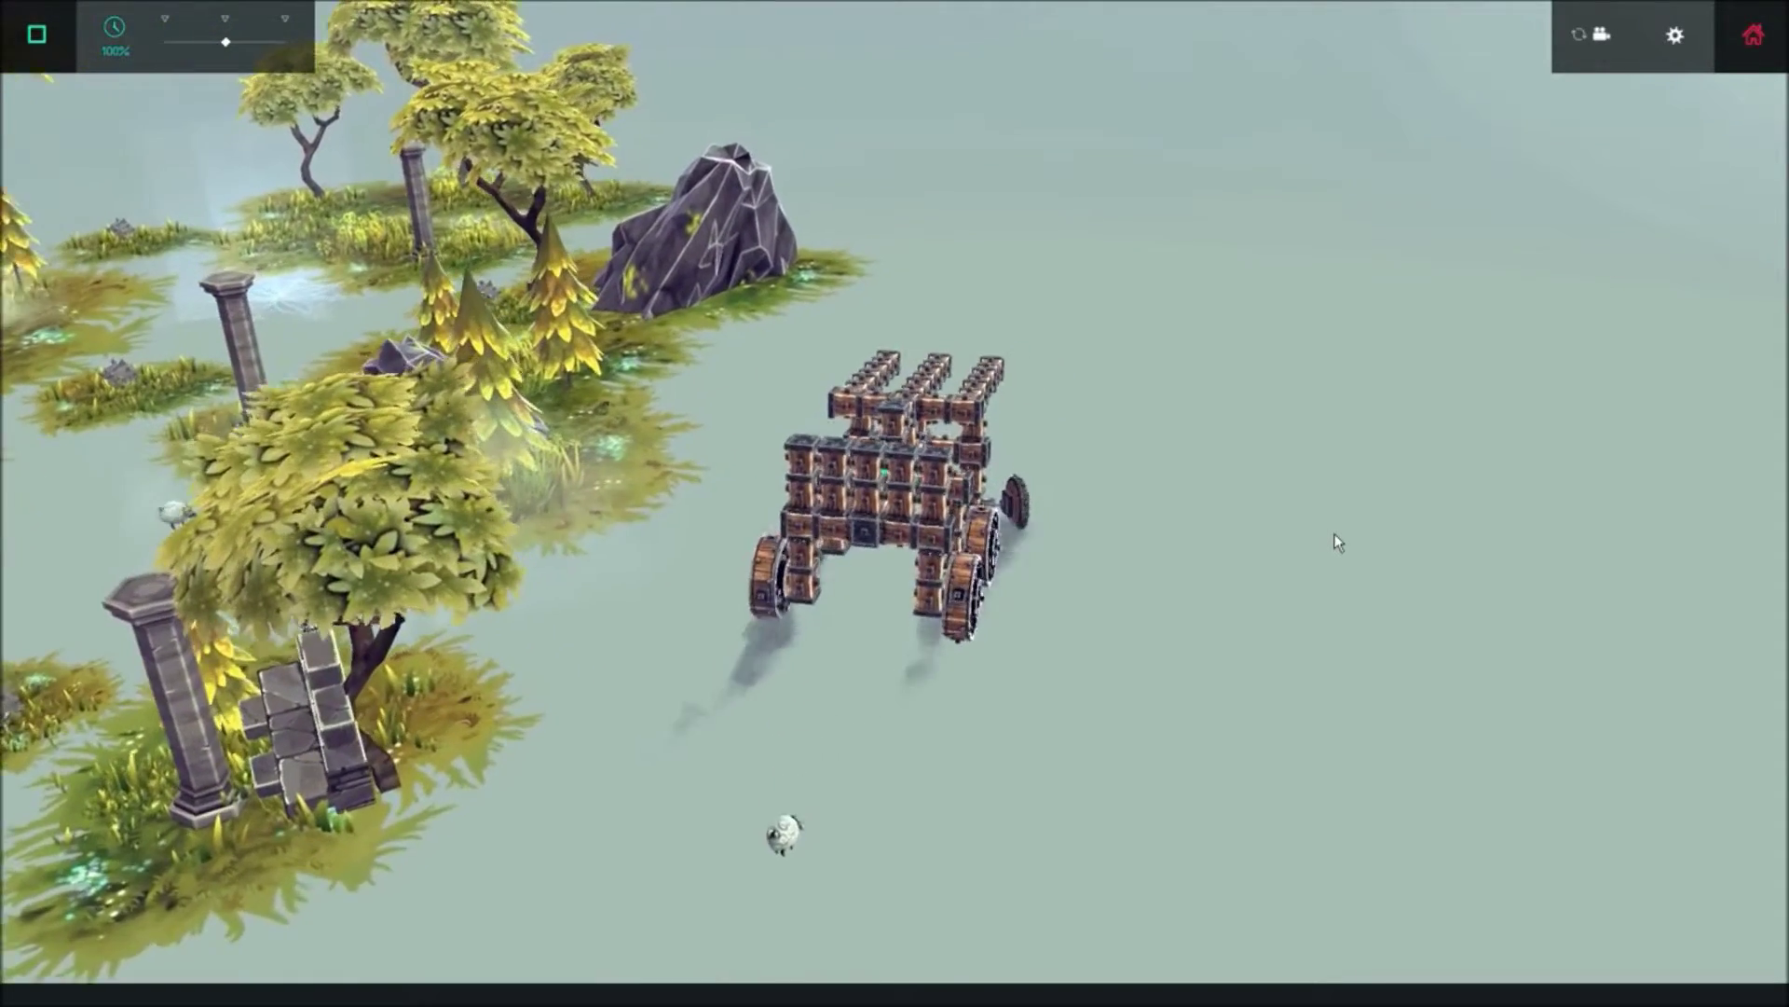
pyautogui.press('Up')
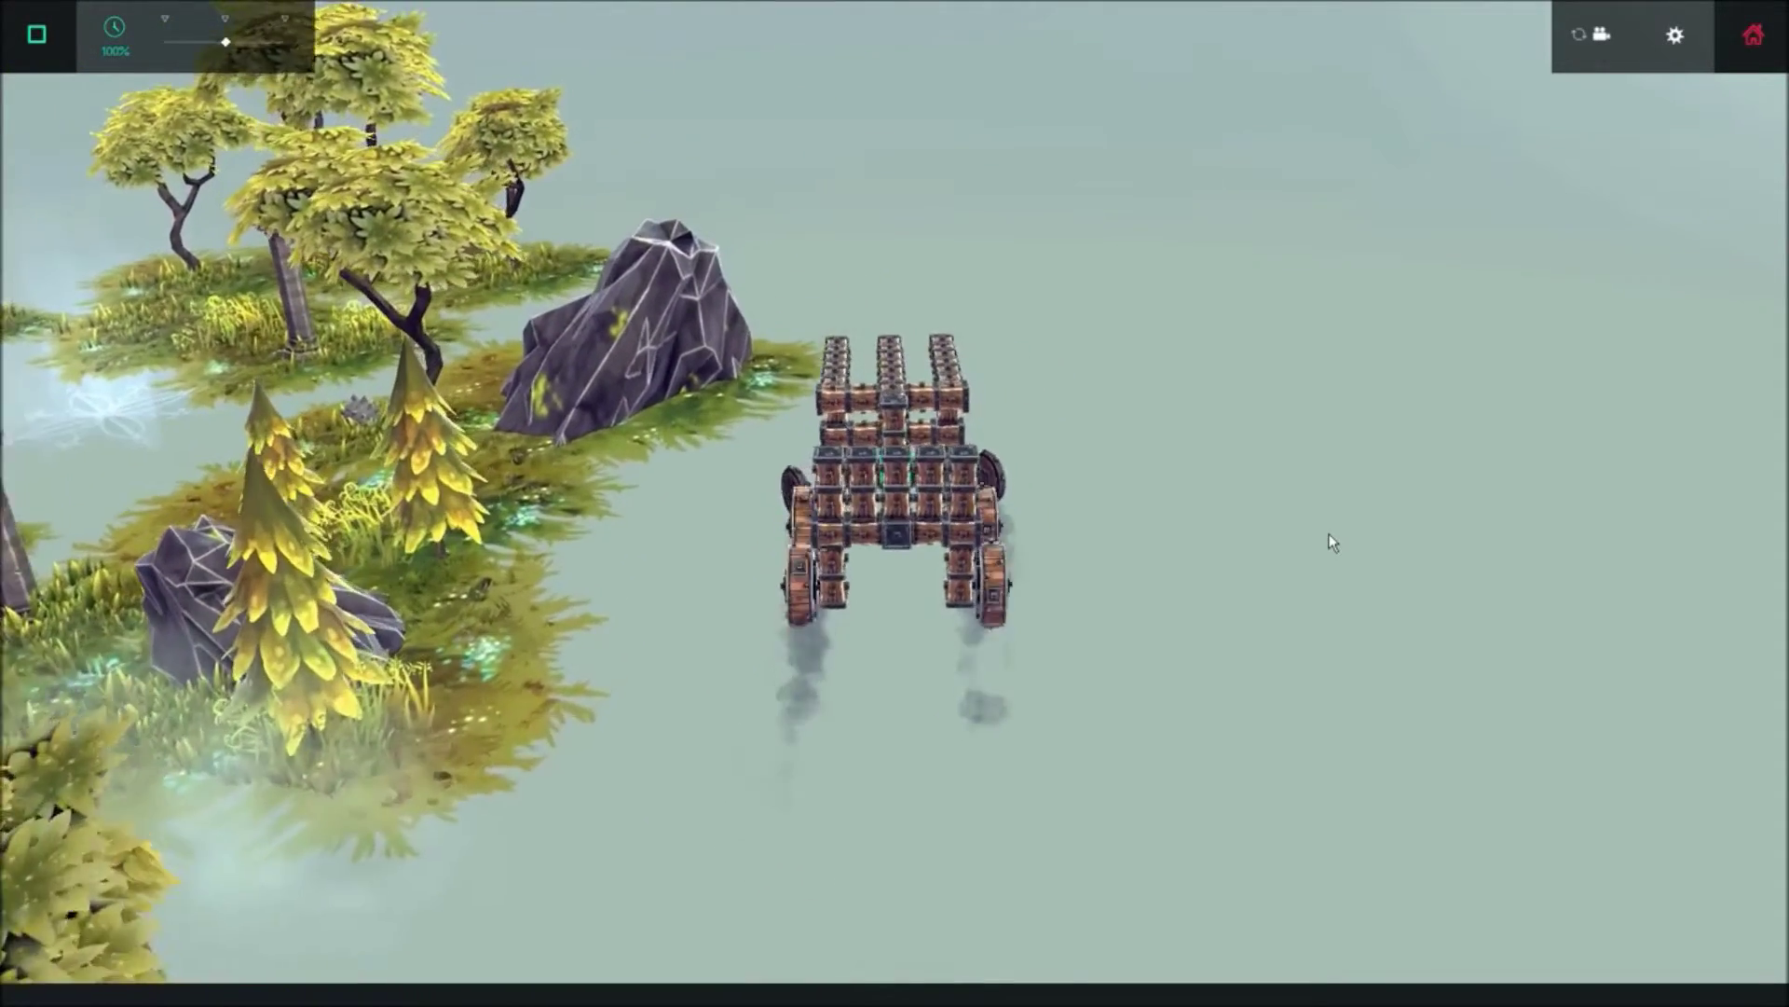
pyautogui.press('Up')
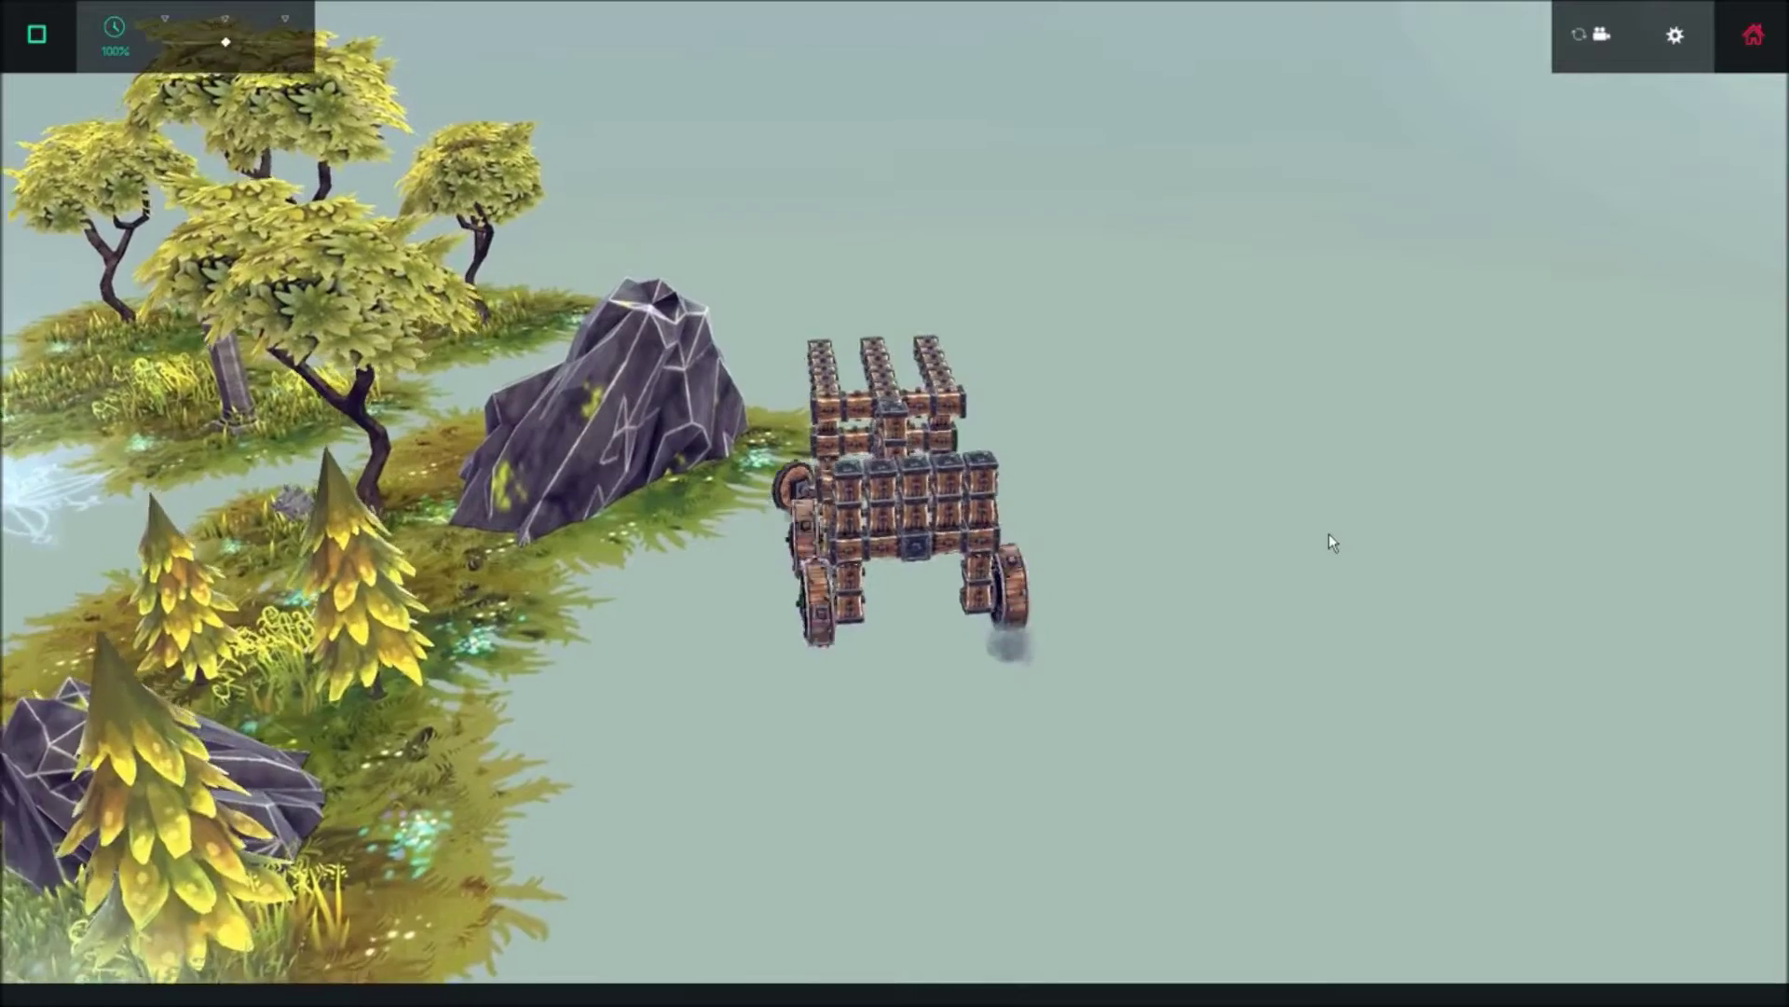
pyautogui.press('Up')
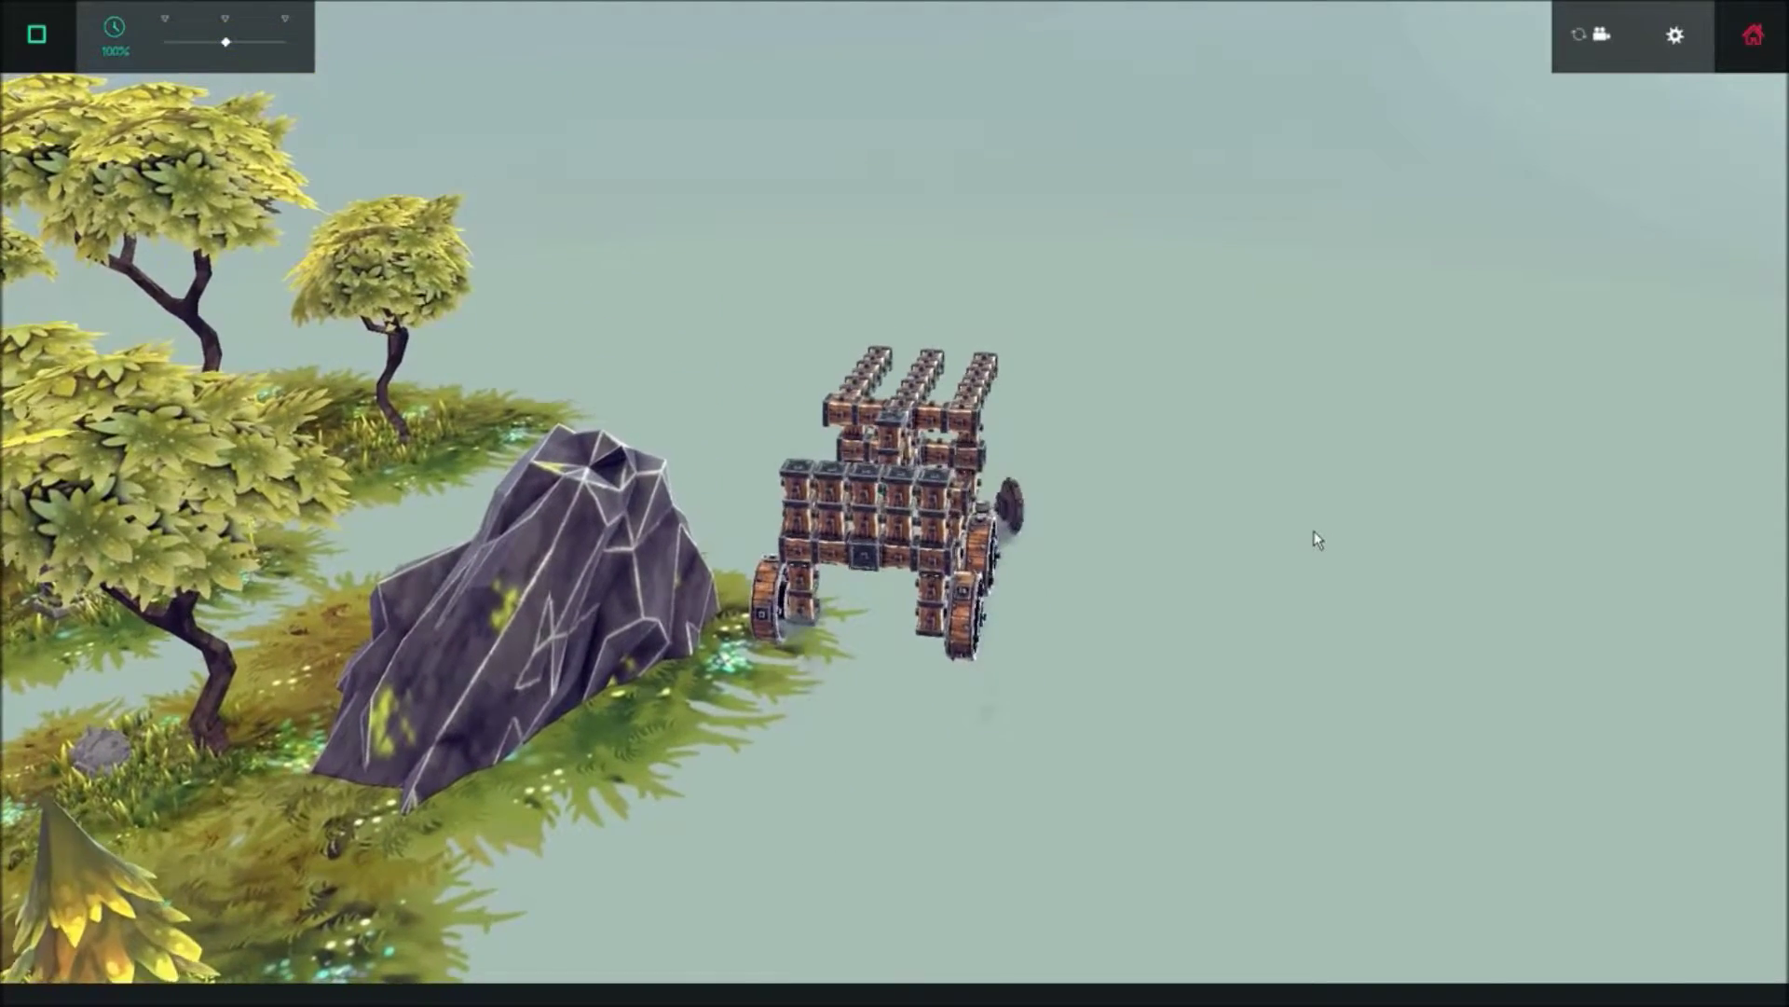
pyautogui.press('Up')
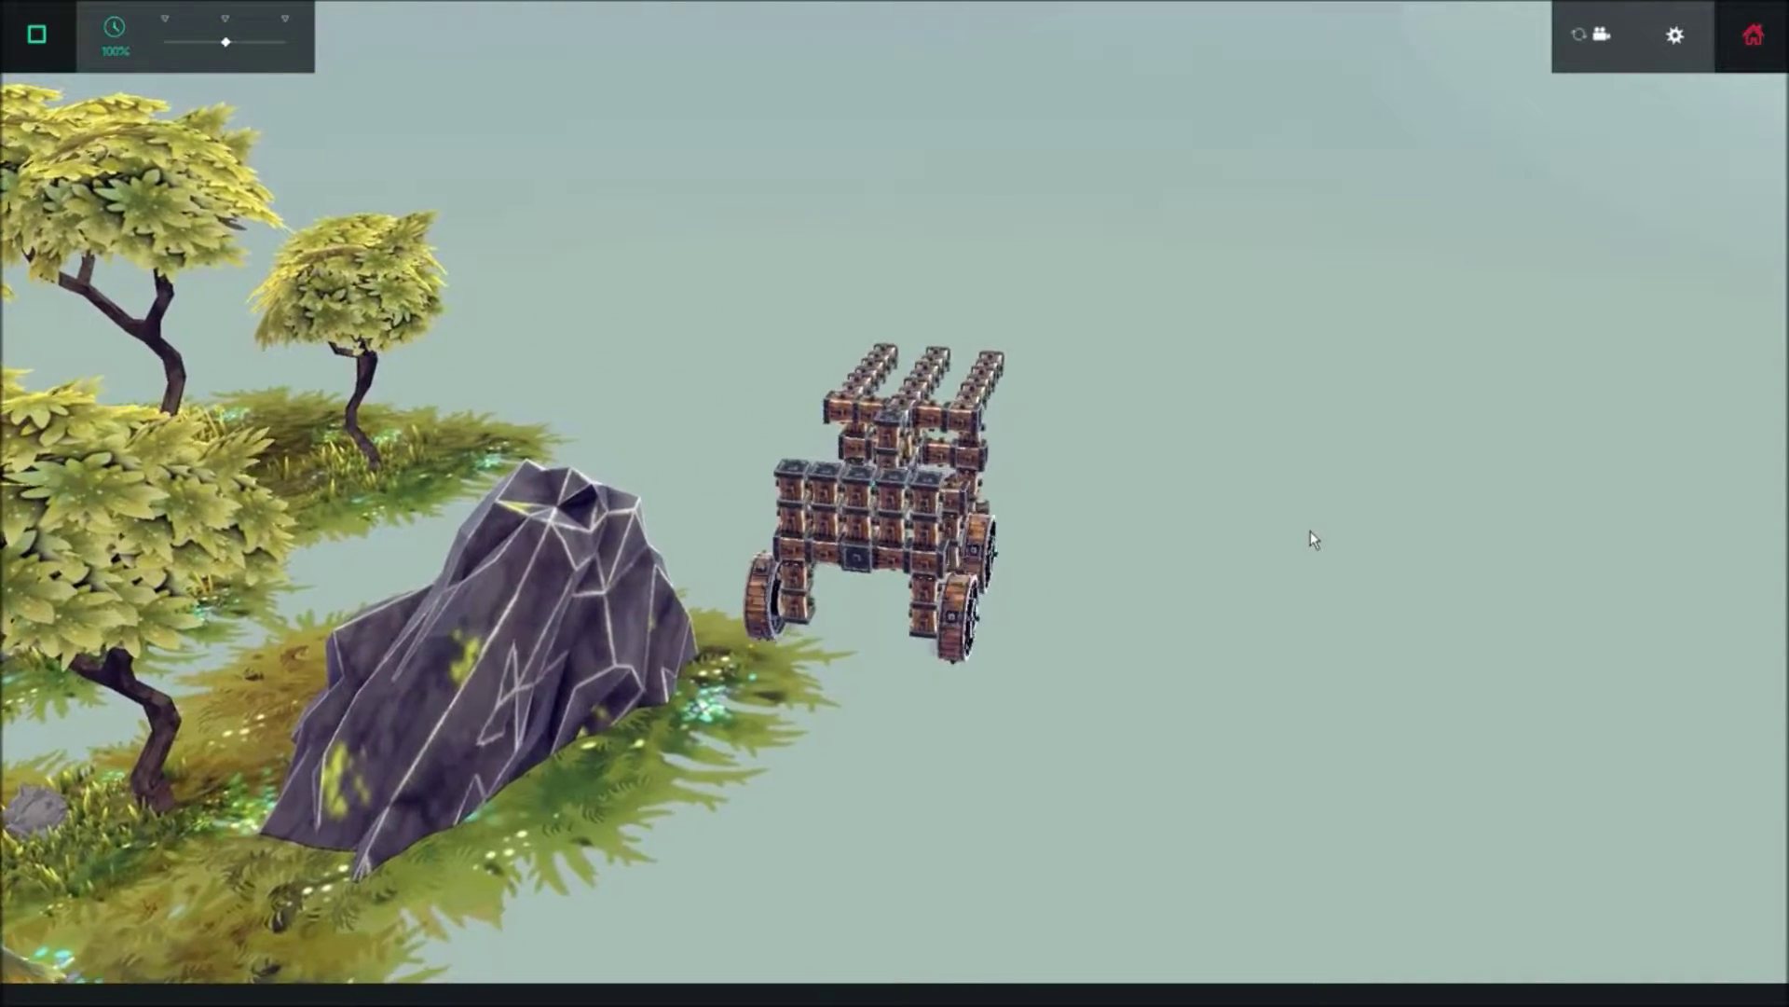
pyautogui.press('Up')
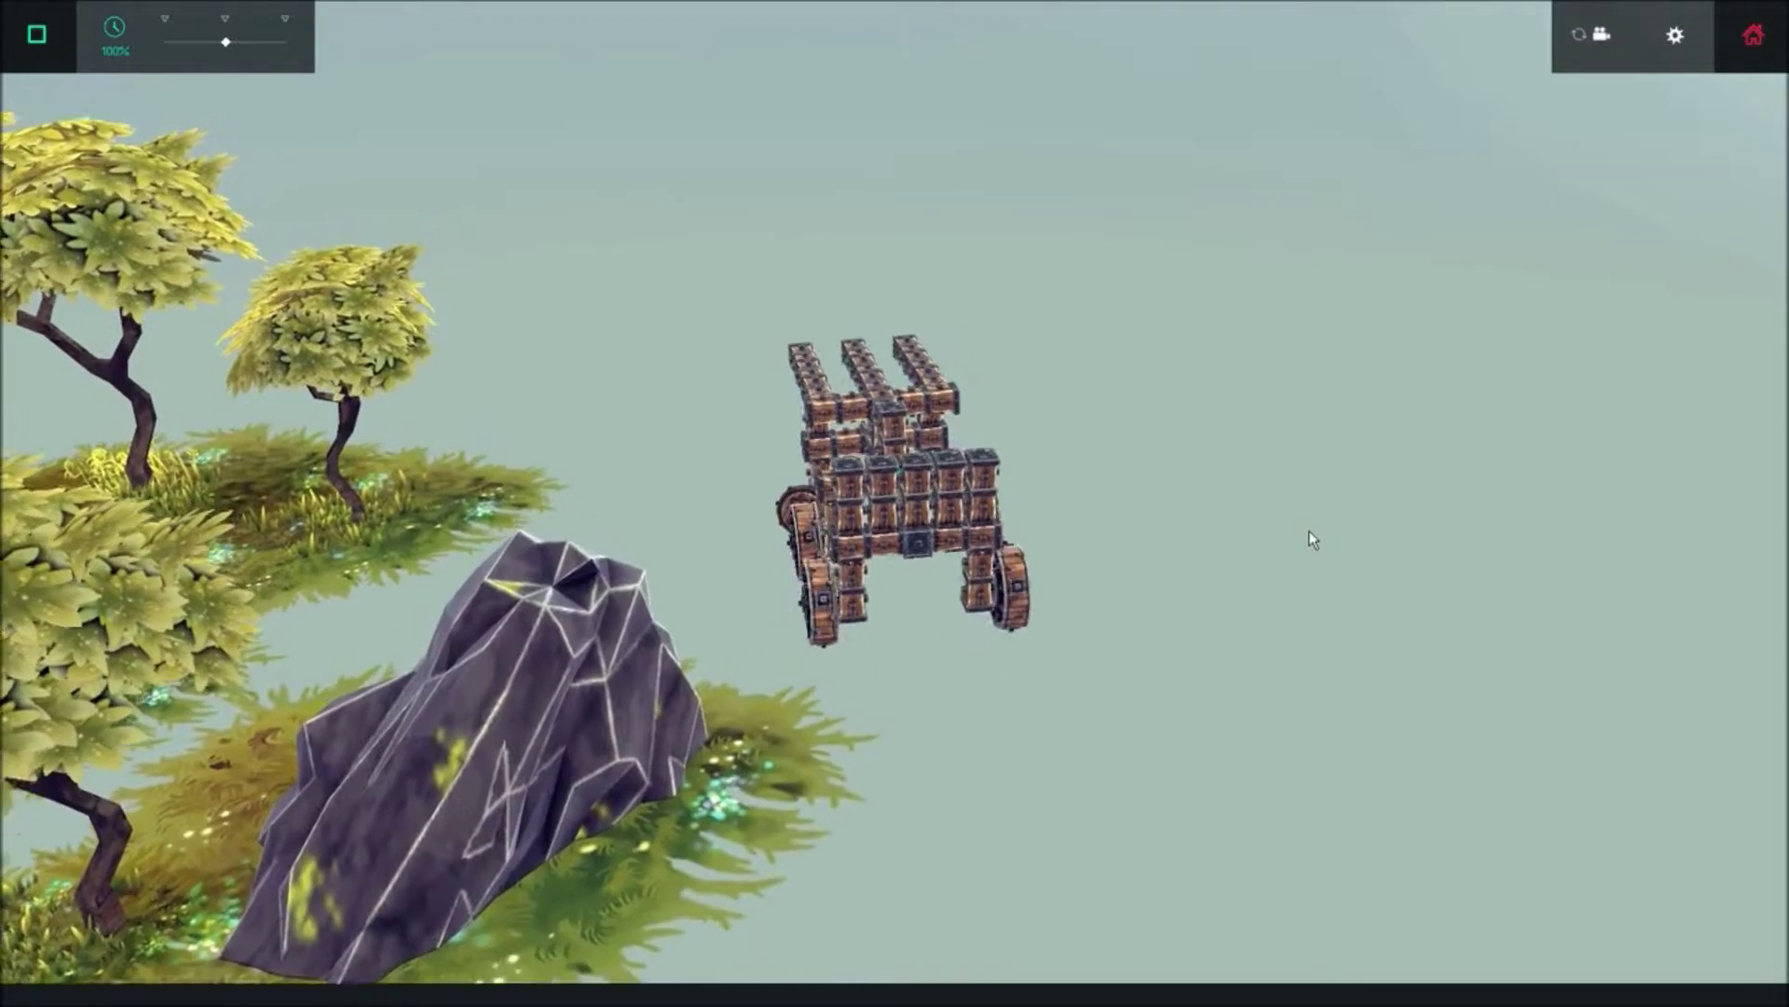
# Drive past the trees, then swing left repeatedly before driving on
pyautogui.moveTo(1311, 539)
pyautogui.mouseDown()
pyautogui.moveTo(233, 504)
pyautogui.moveTo(353, 506)
pyautogui.mouseUp()
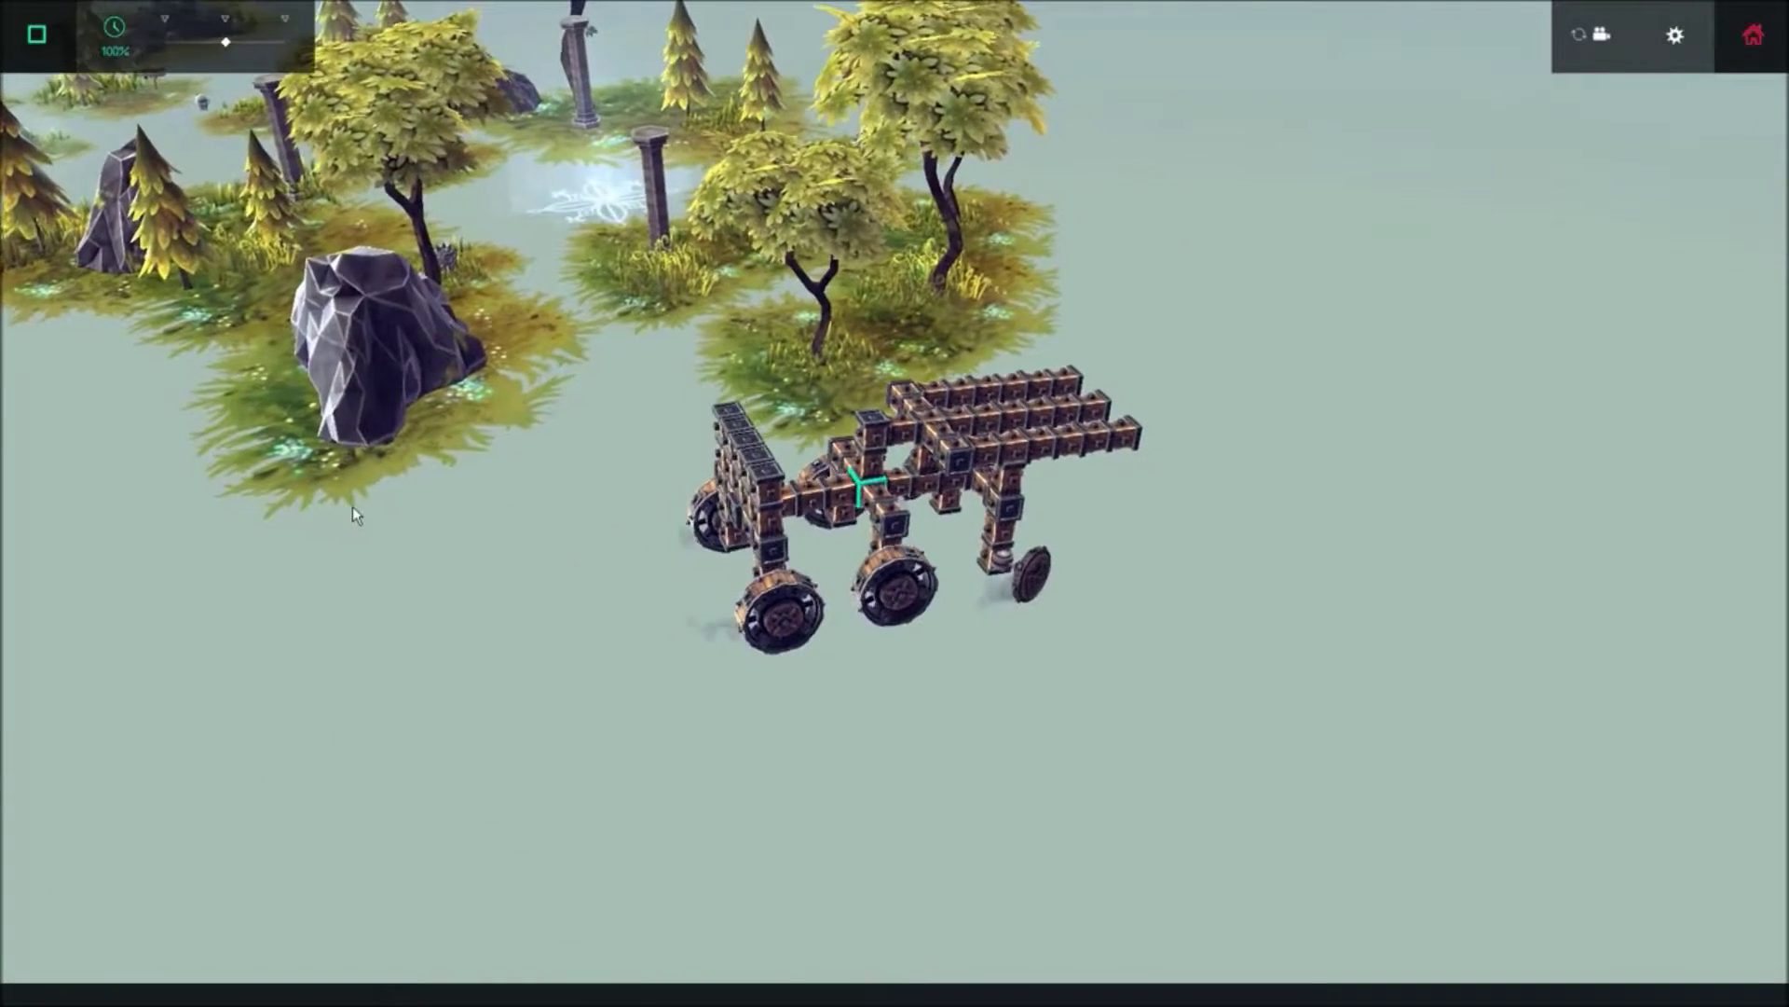
pyautogui.press('Up')
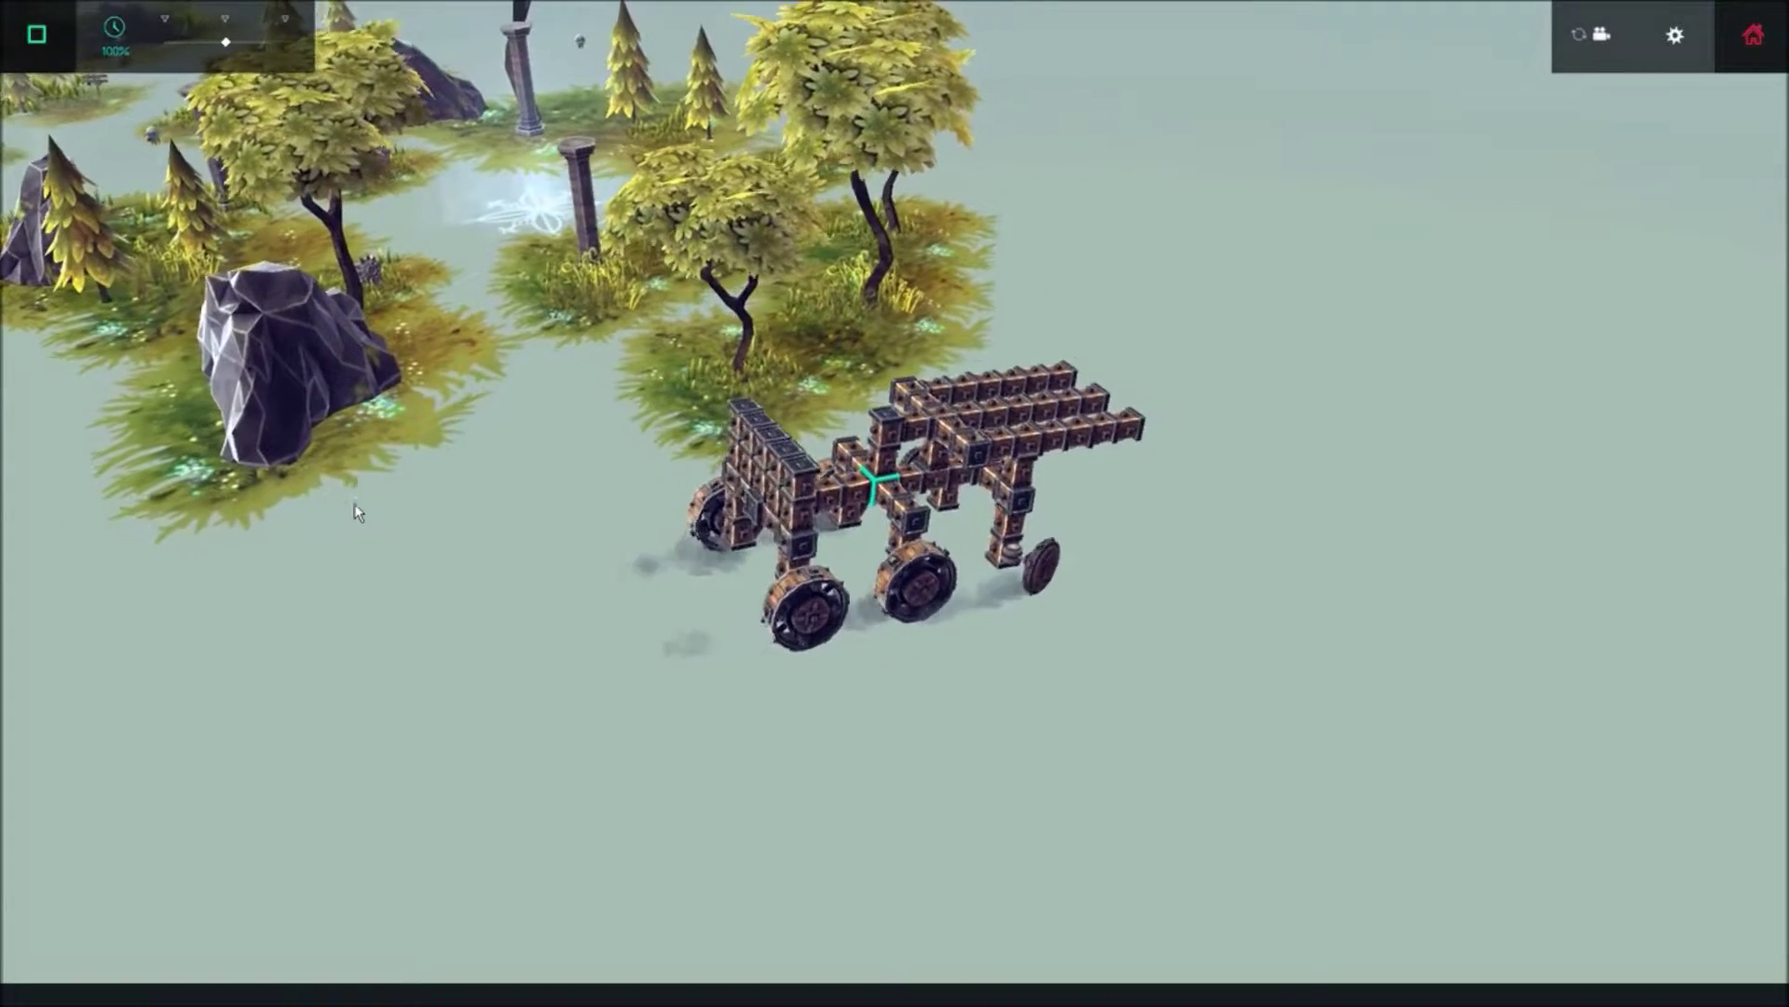
pyautogui.press('Up')
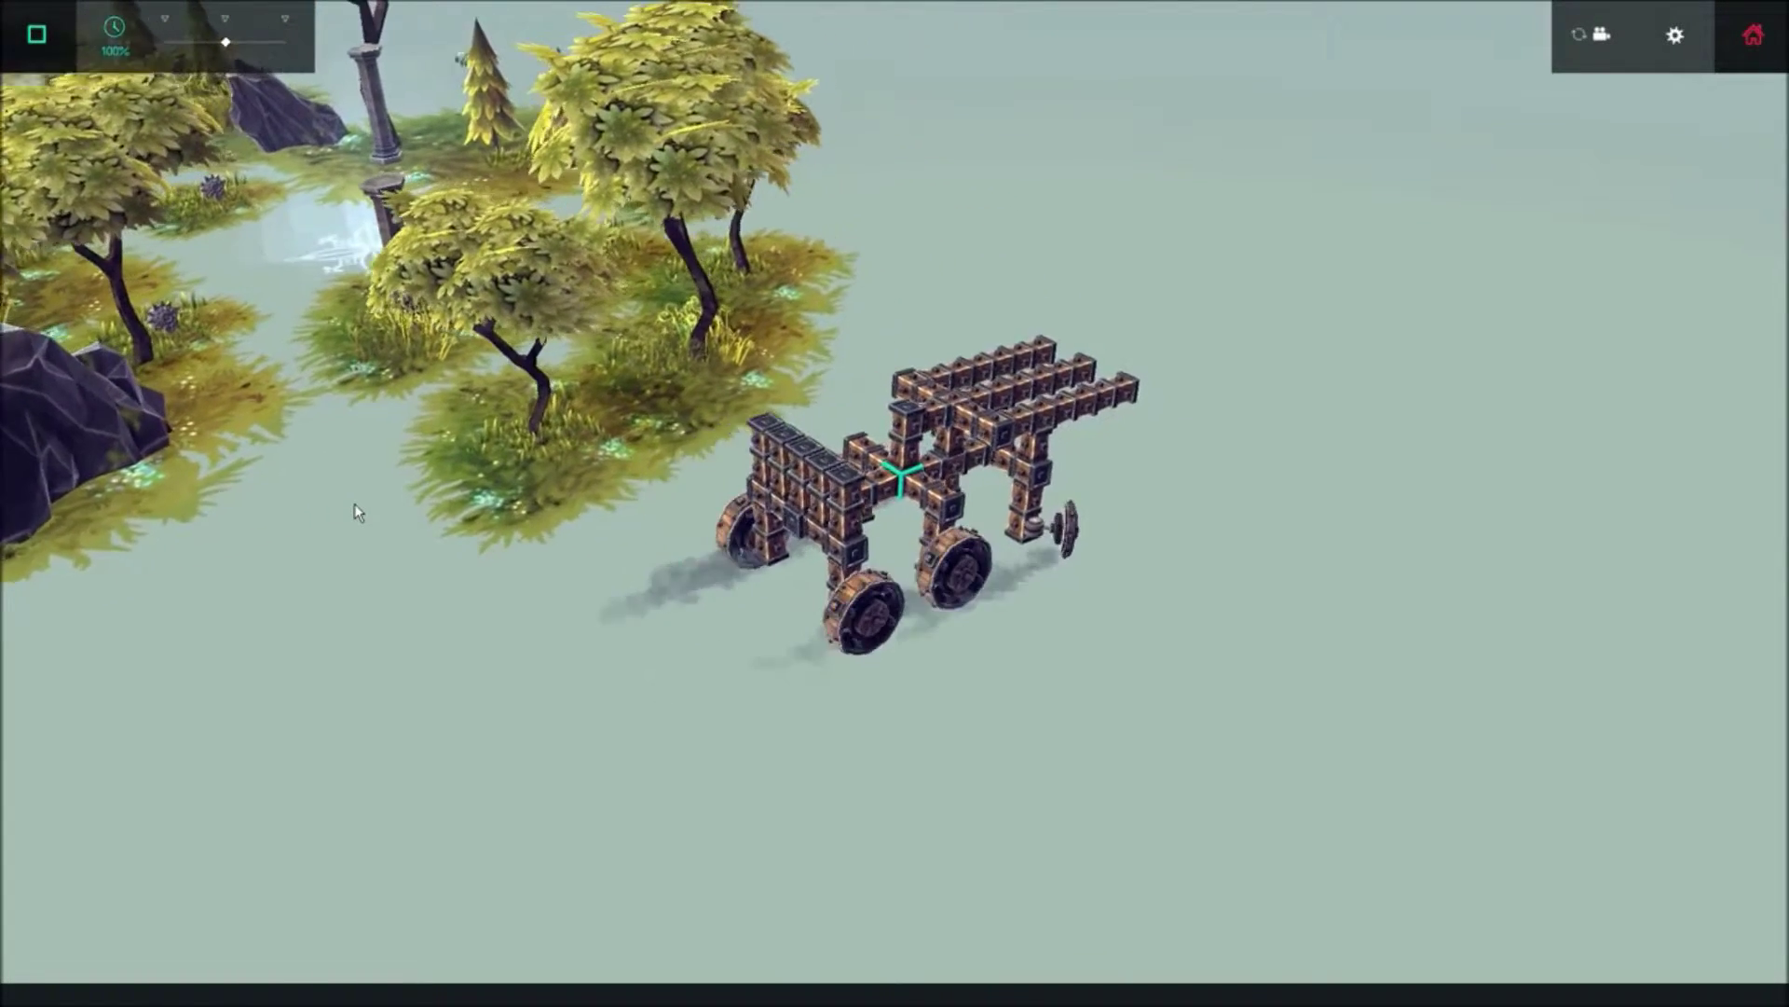
pyautogui.press('Left')
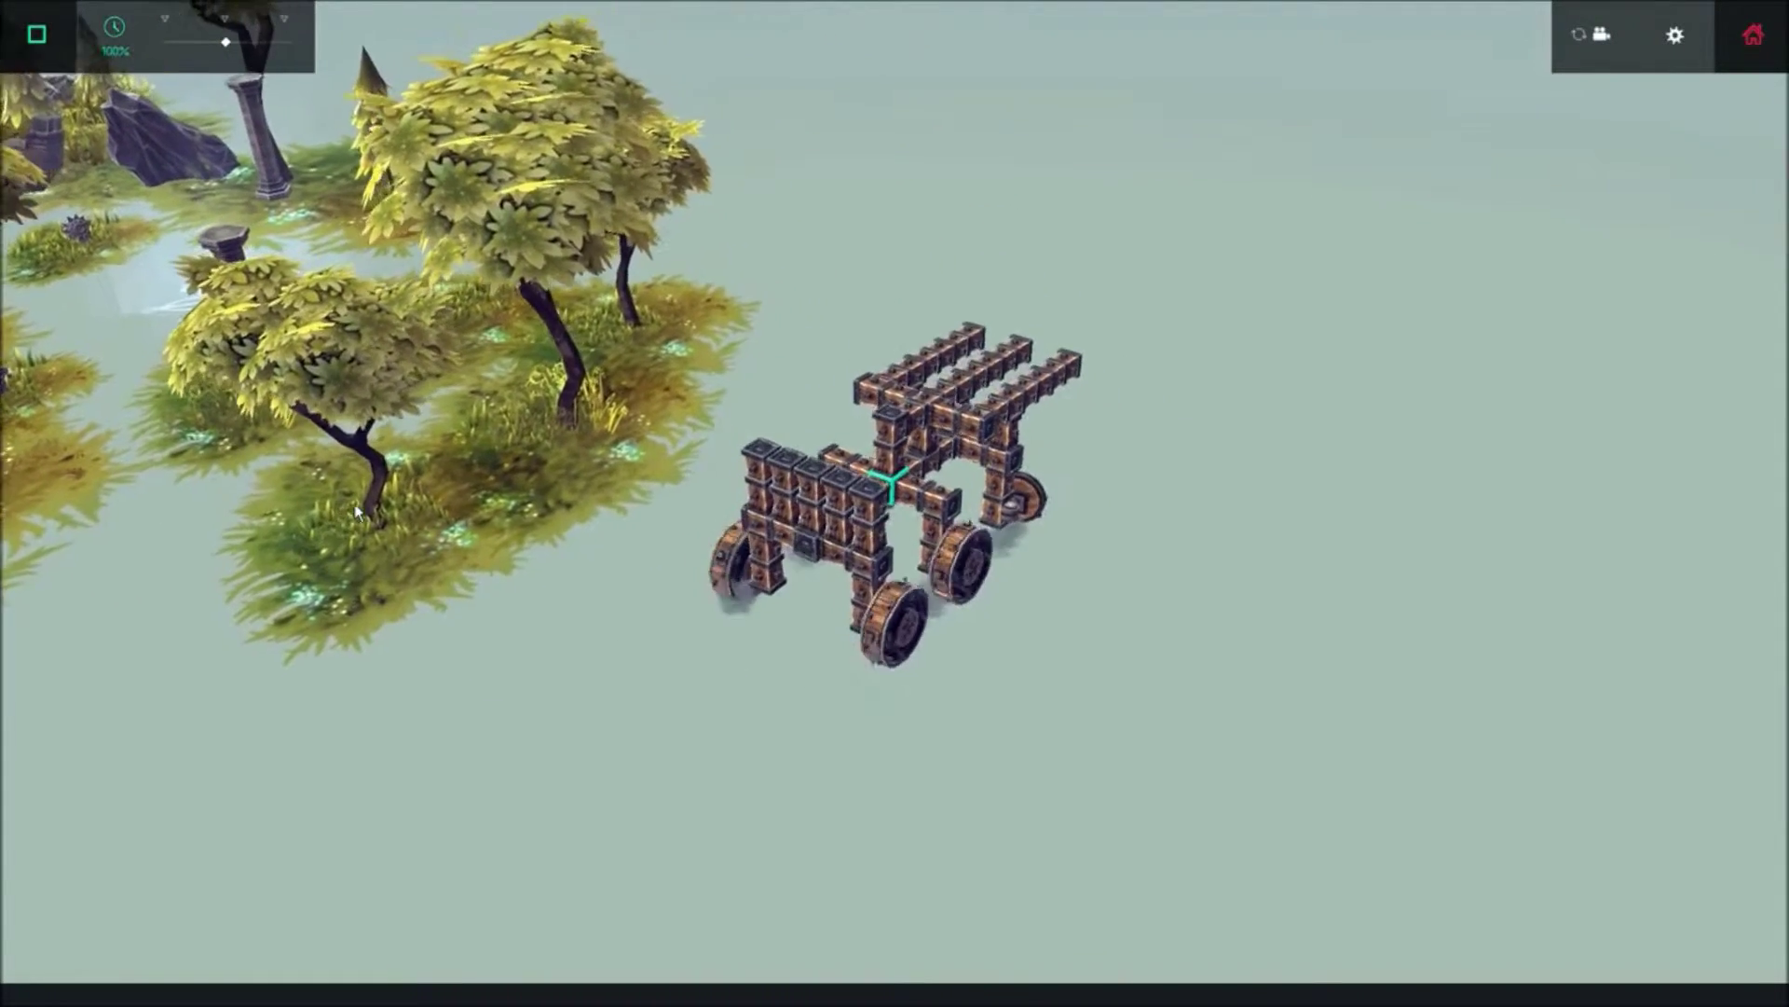
pyautogui.press('Left')
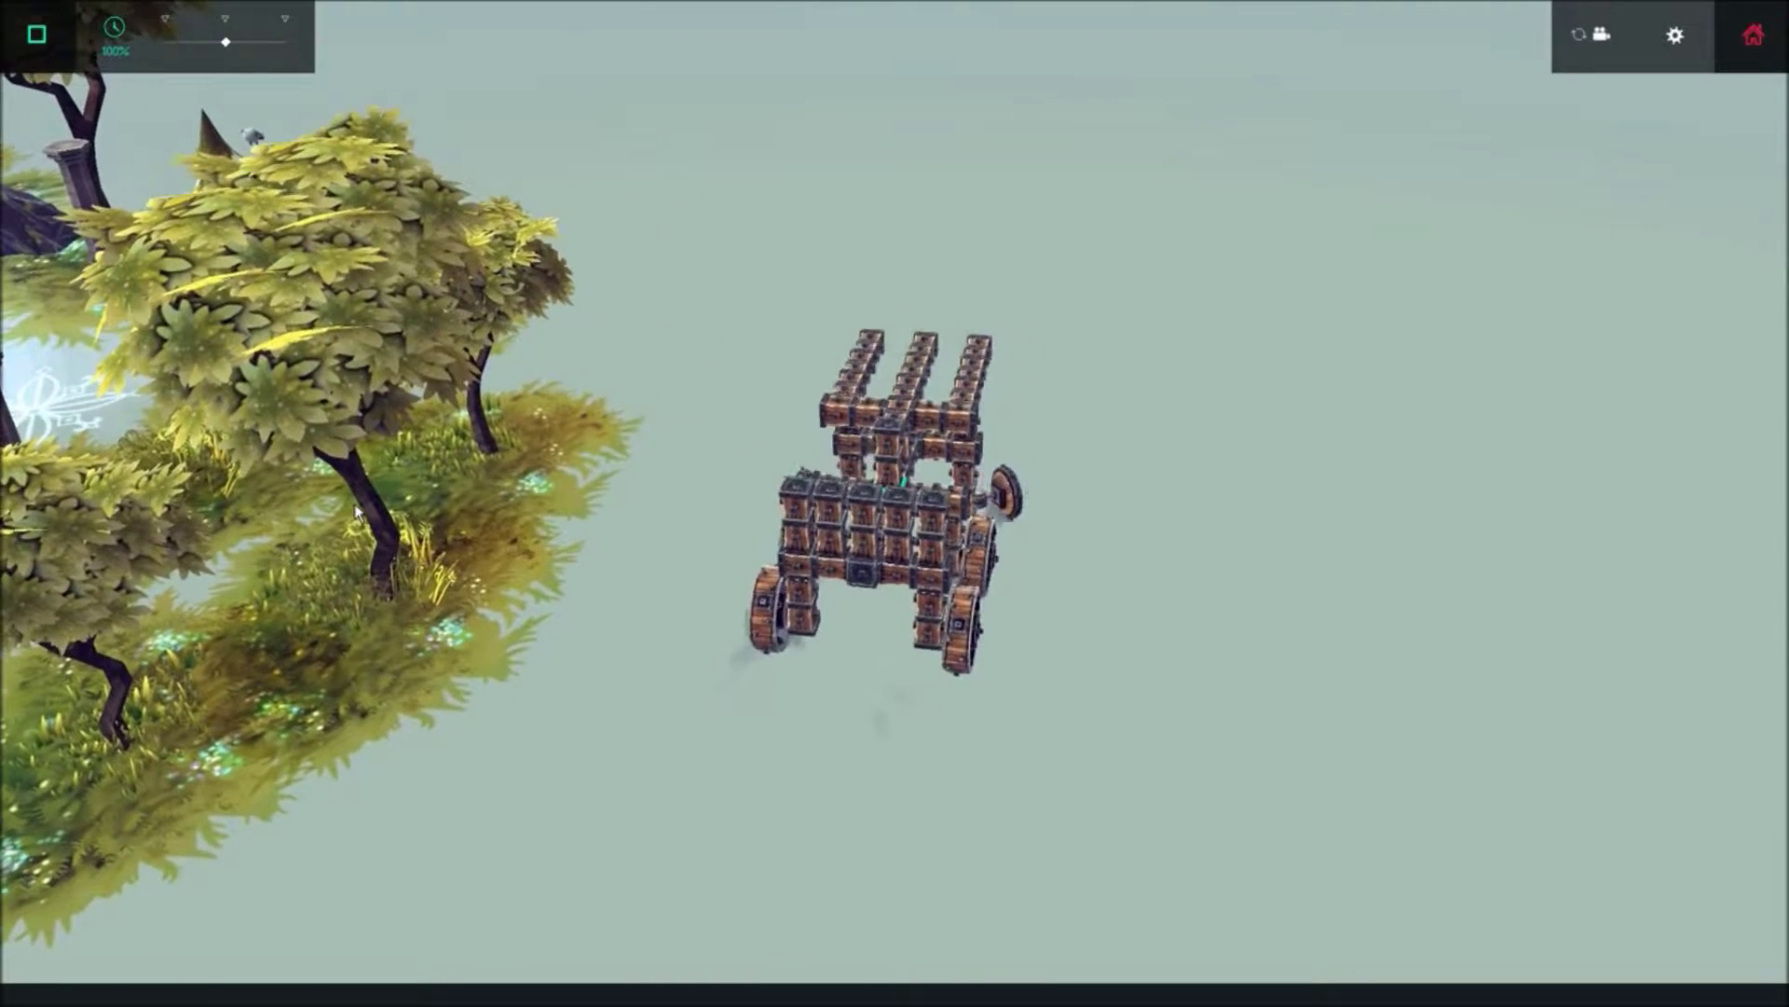
pyautogui.press('Up')
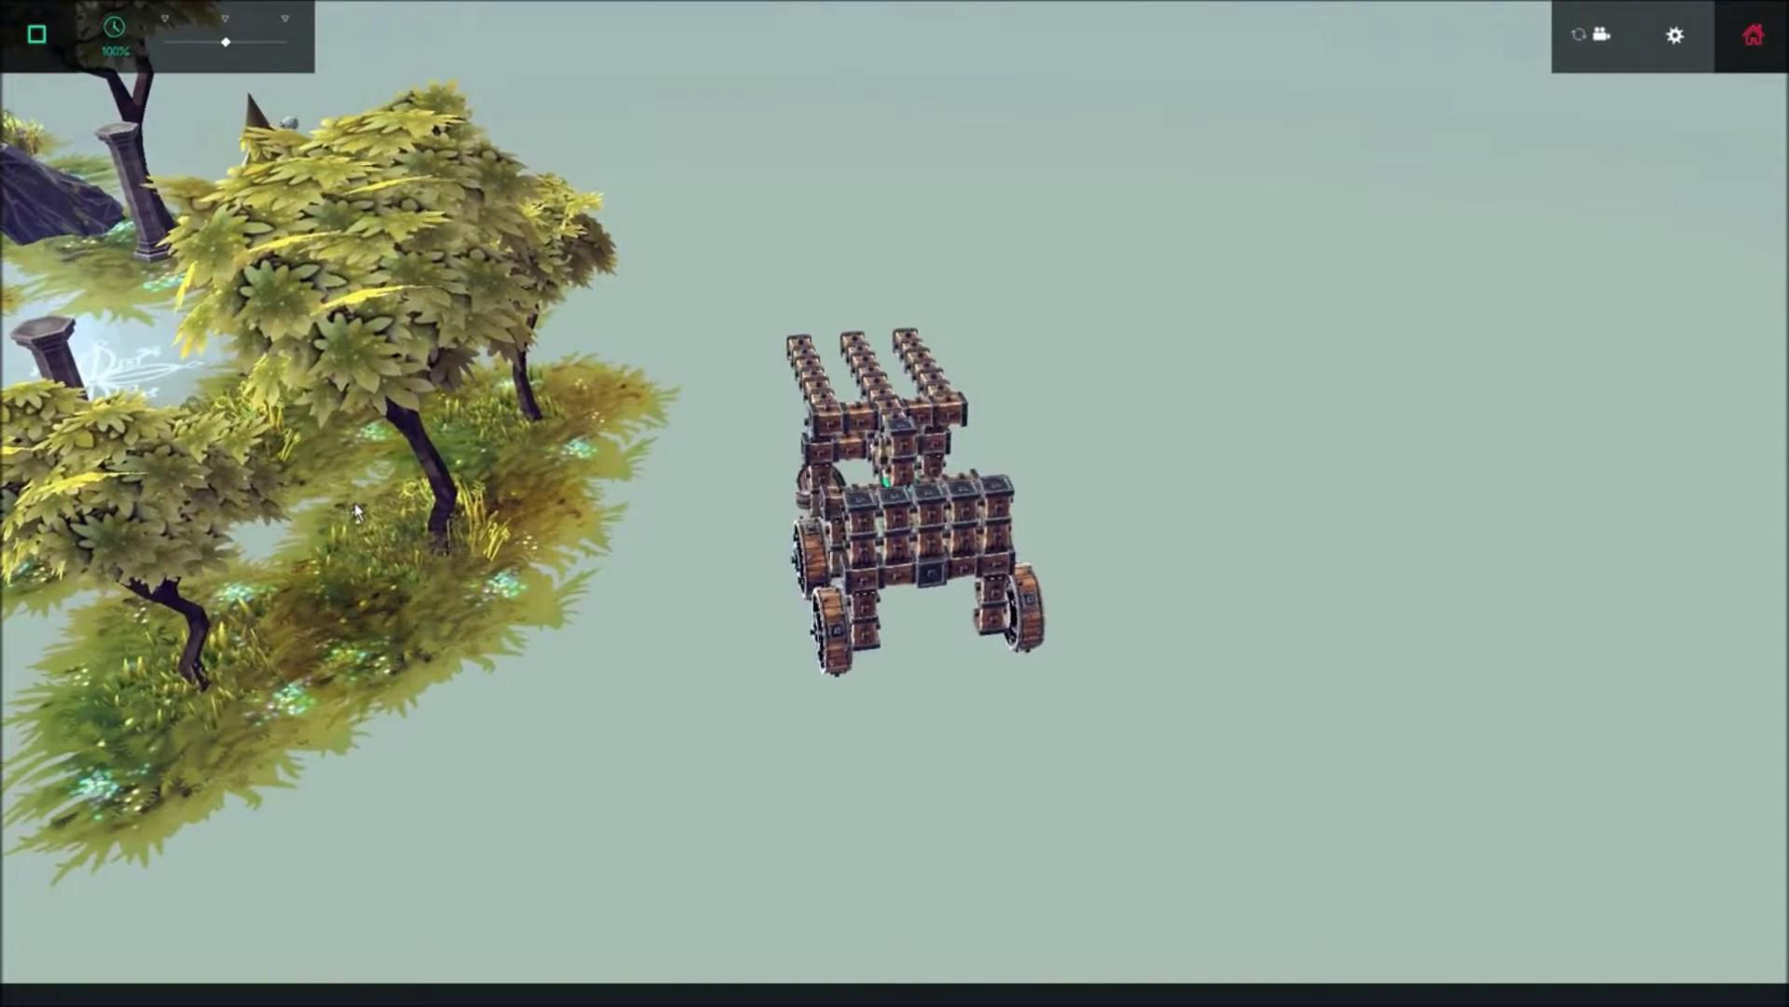
pyautogui.press('Left')
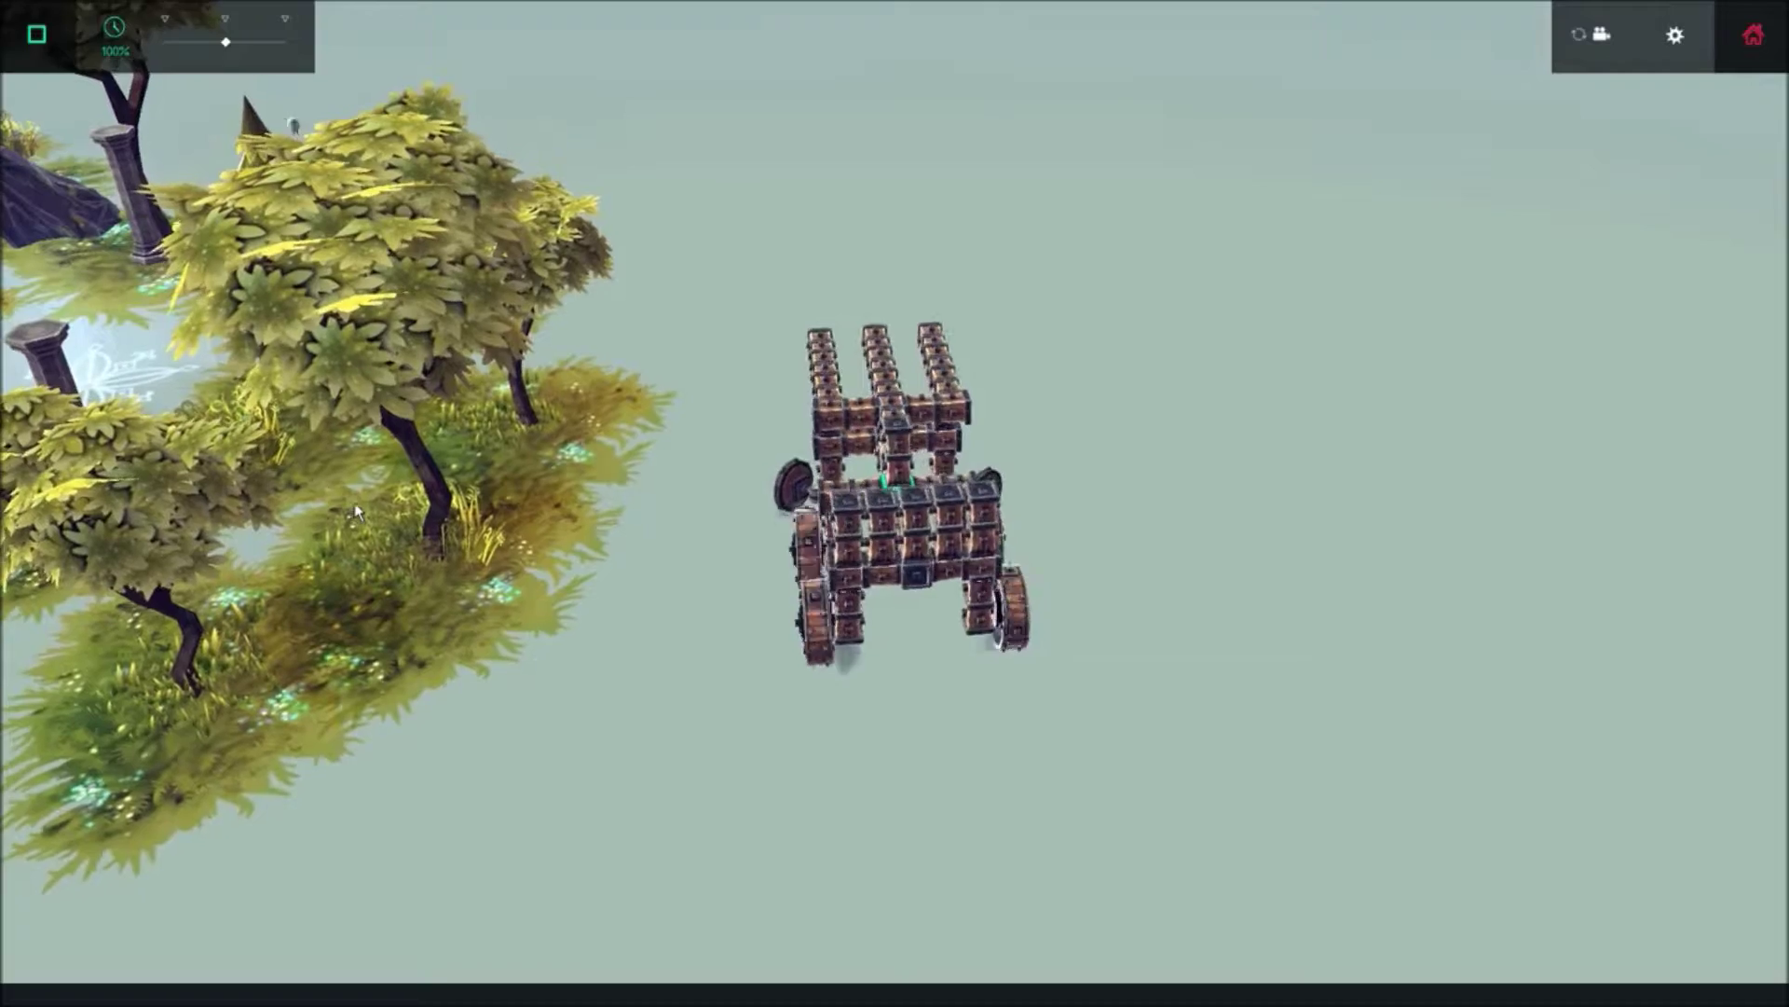
pyautogui.press('Left')
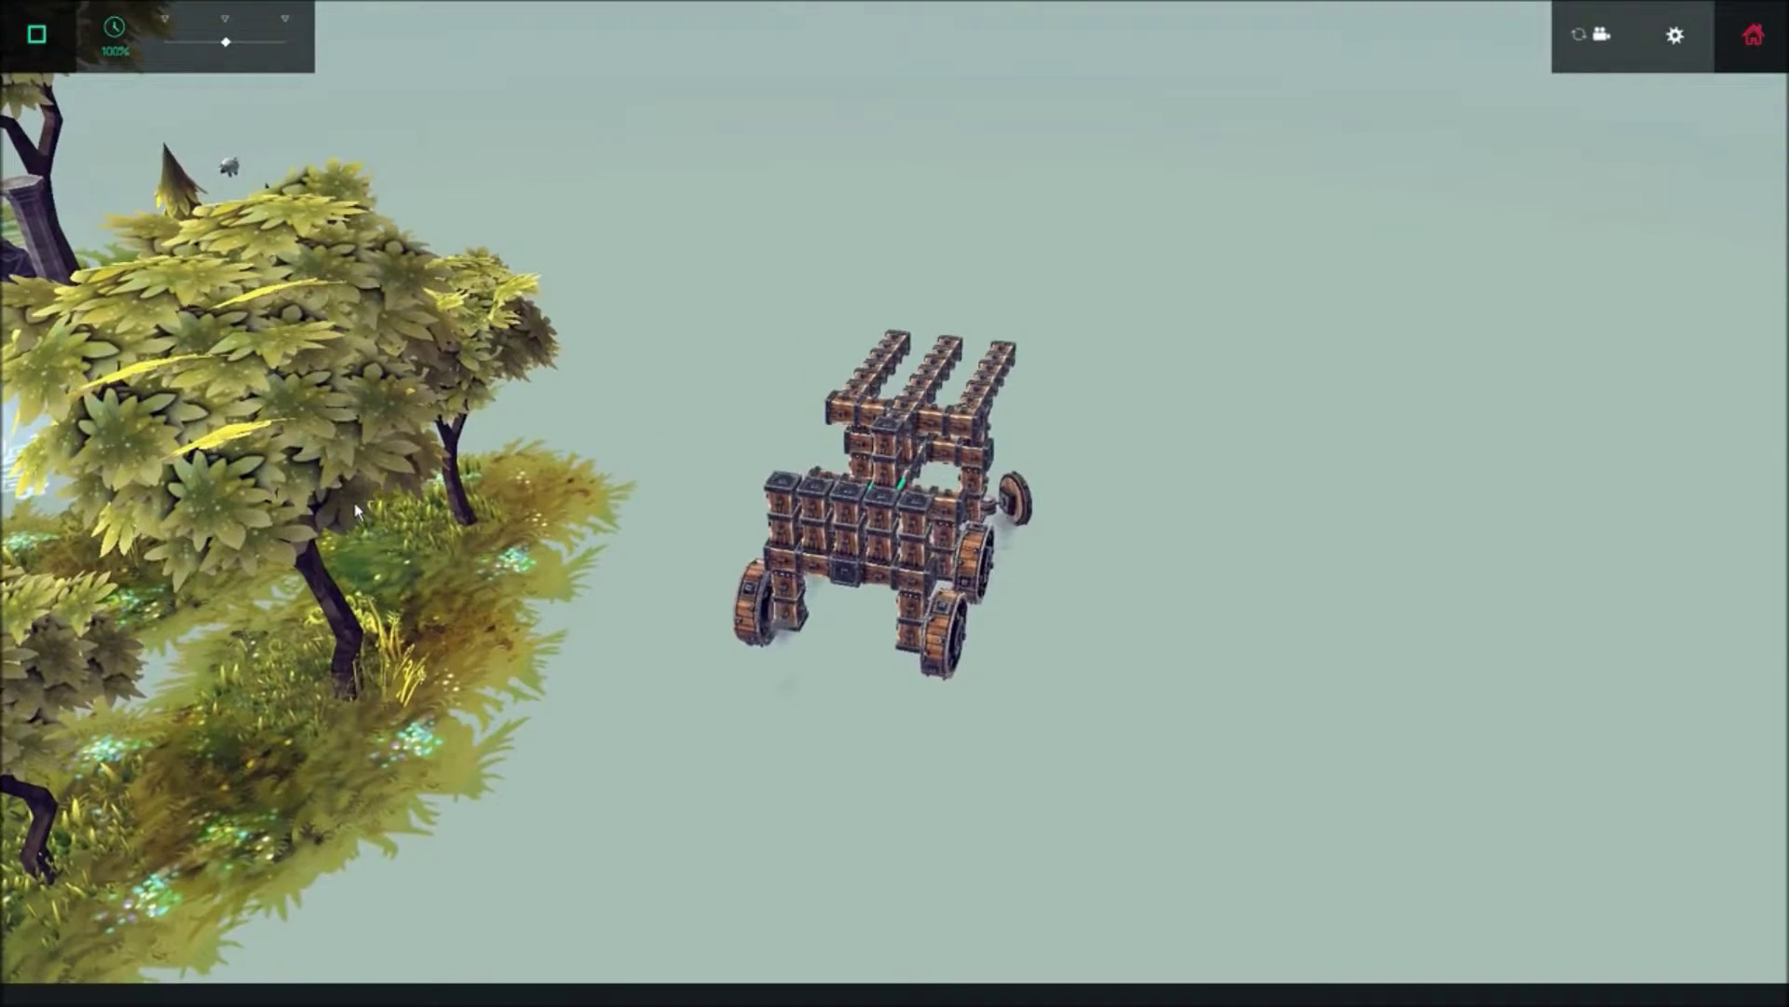
pyautogui.press('Left')
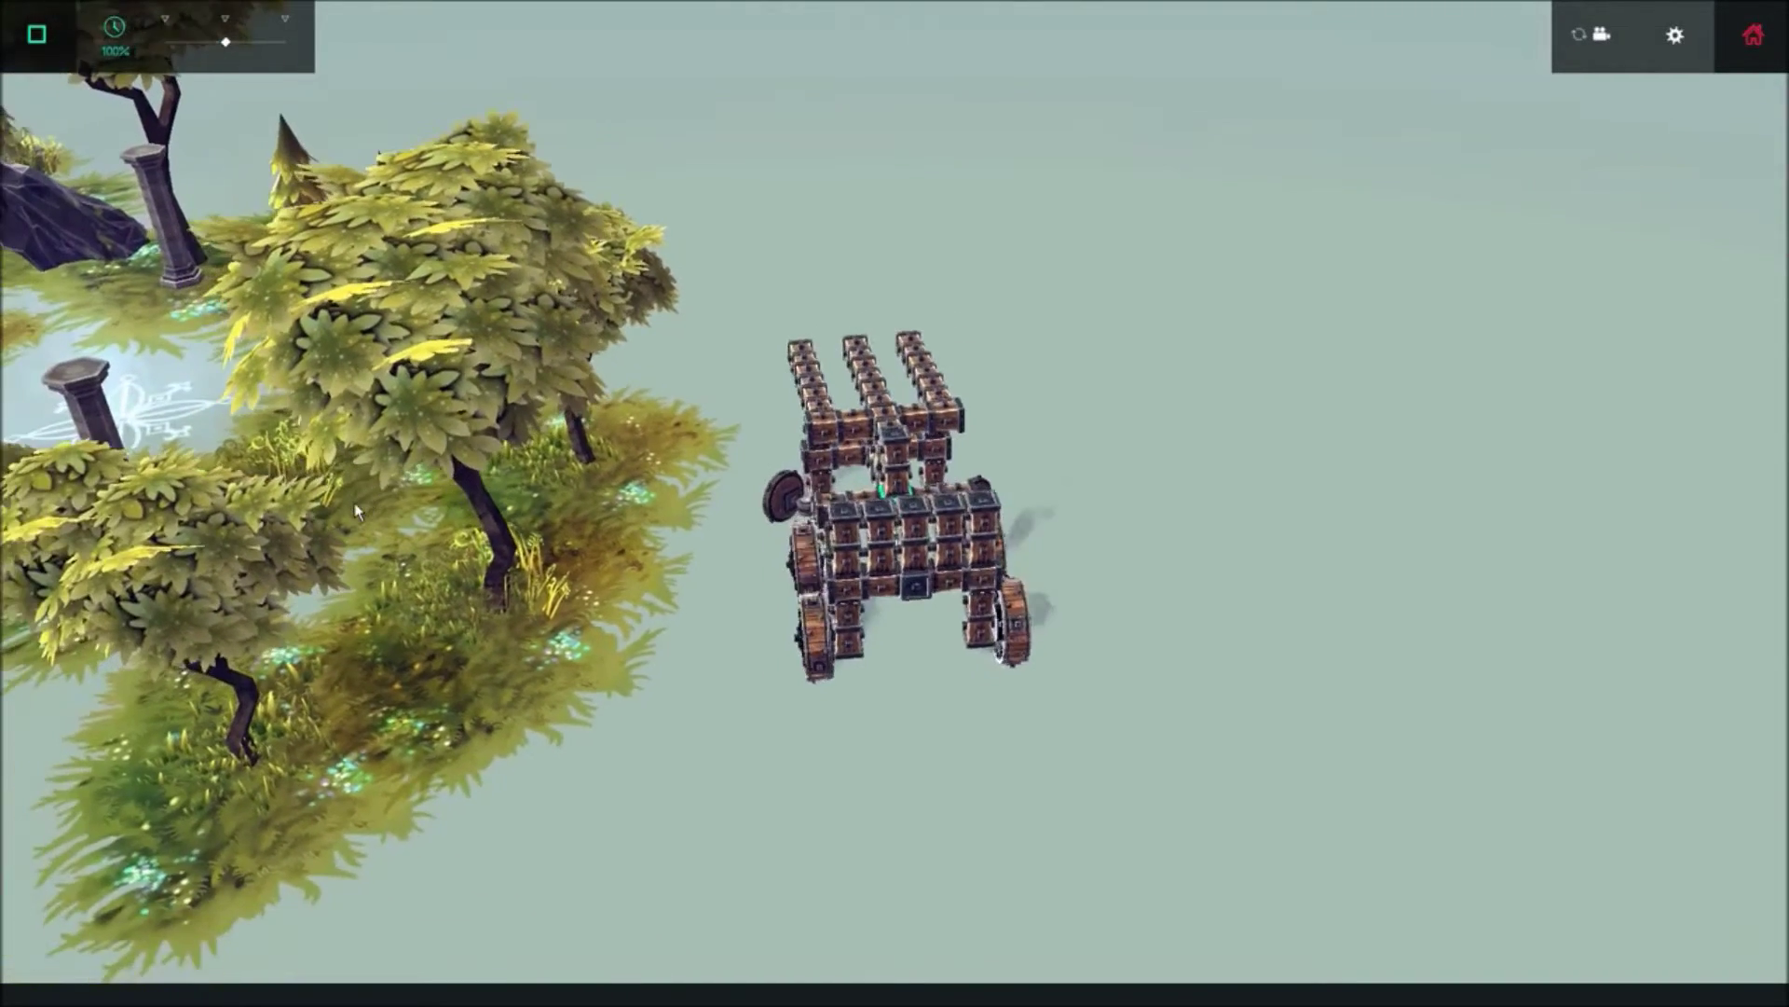
pyautogui.press('Up')
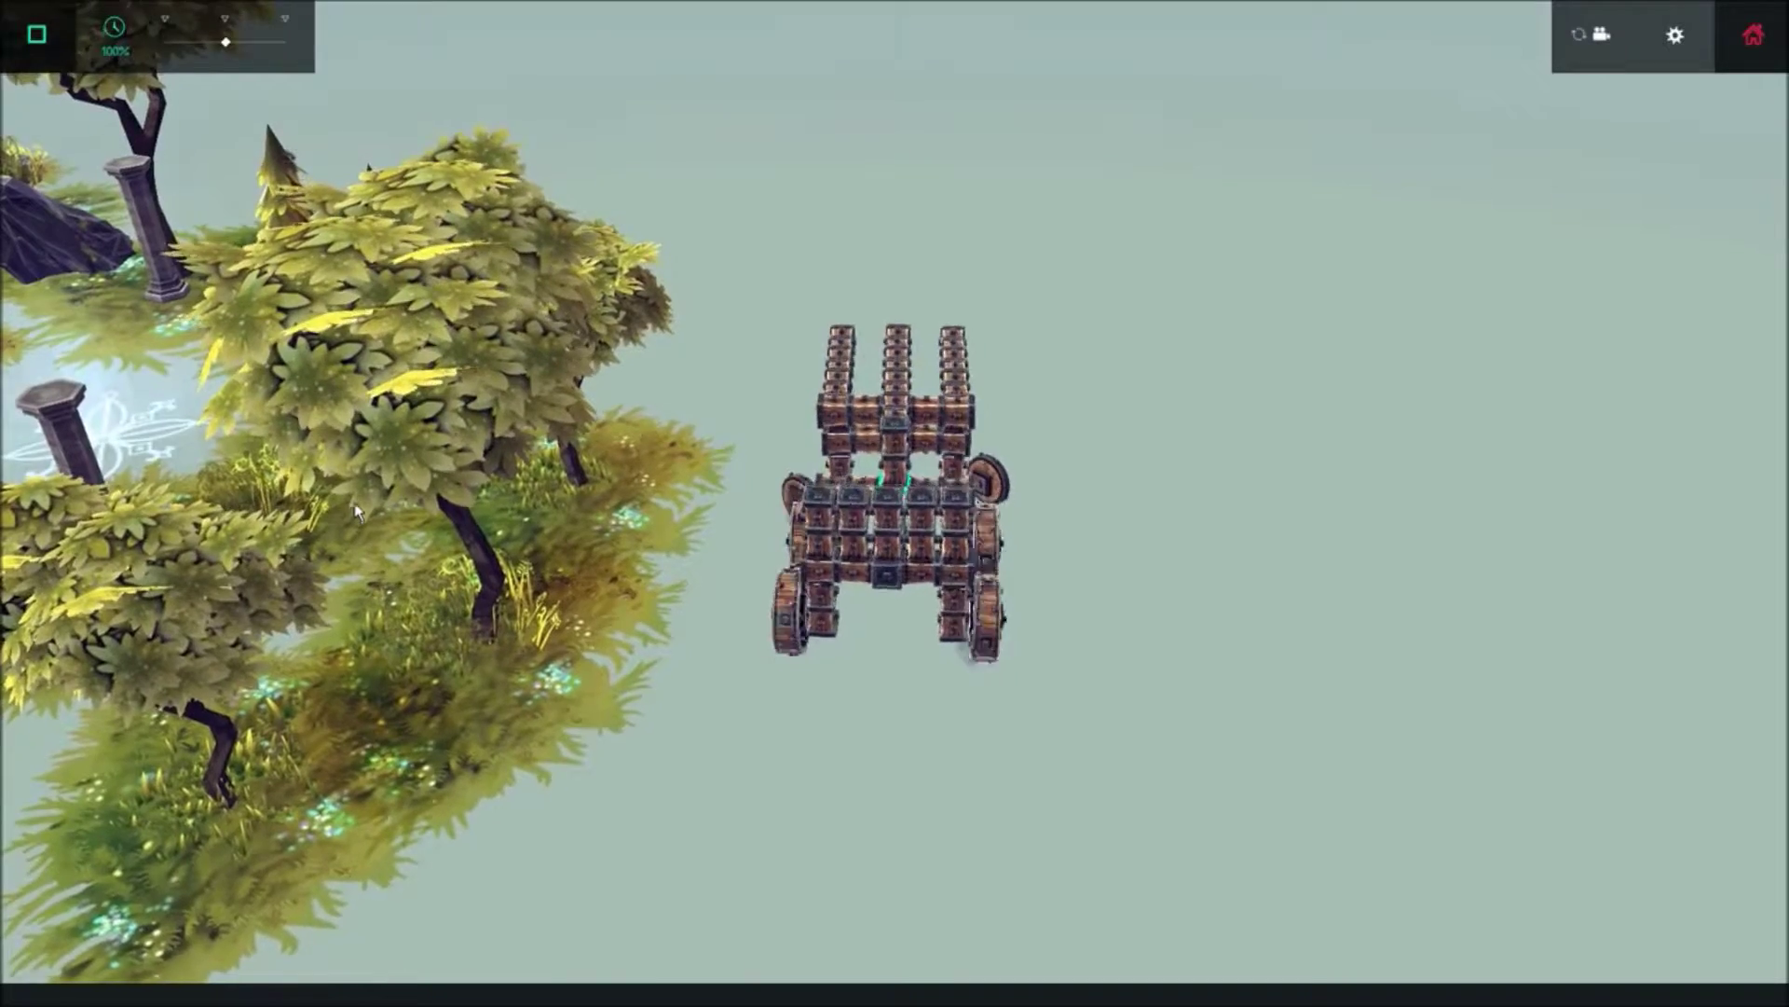
pyautogui.press('Up')
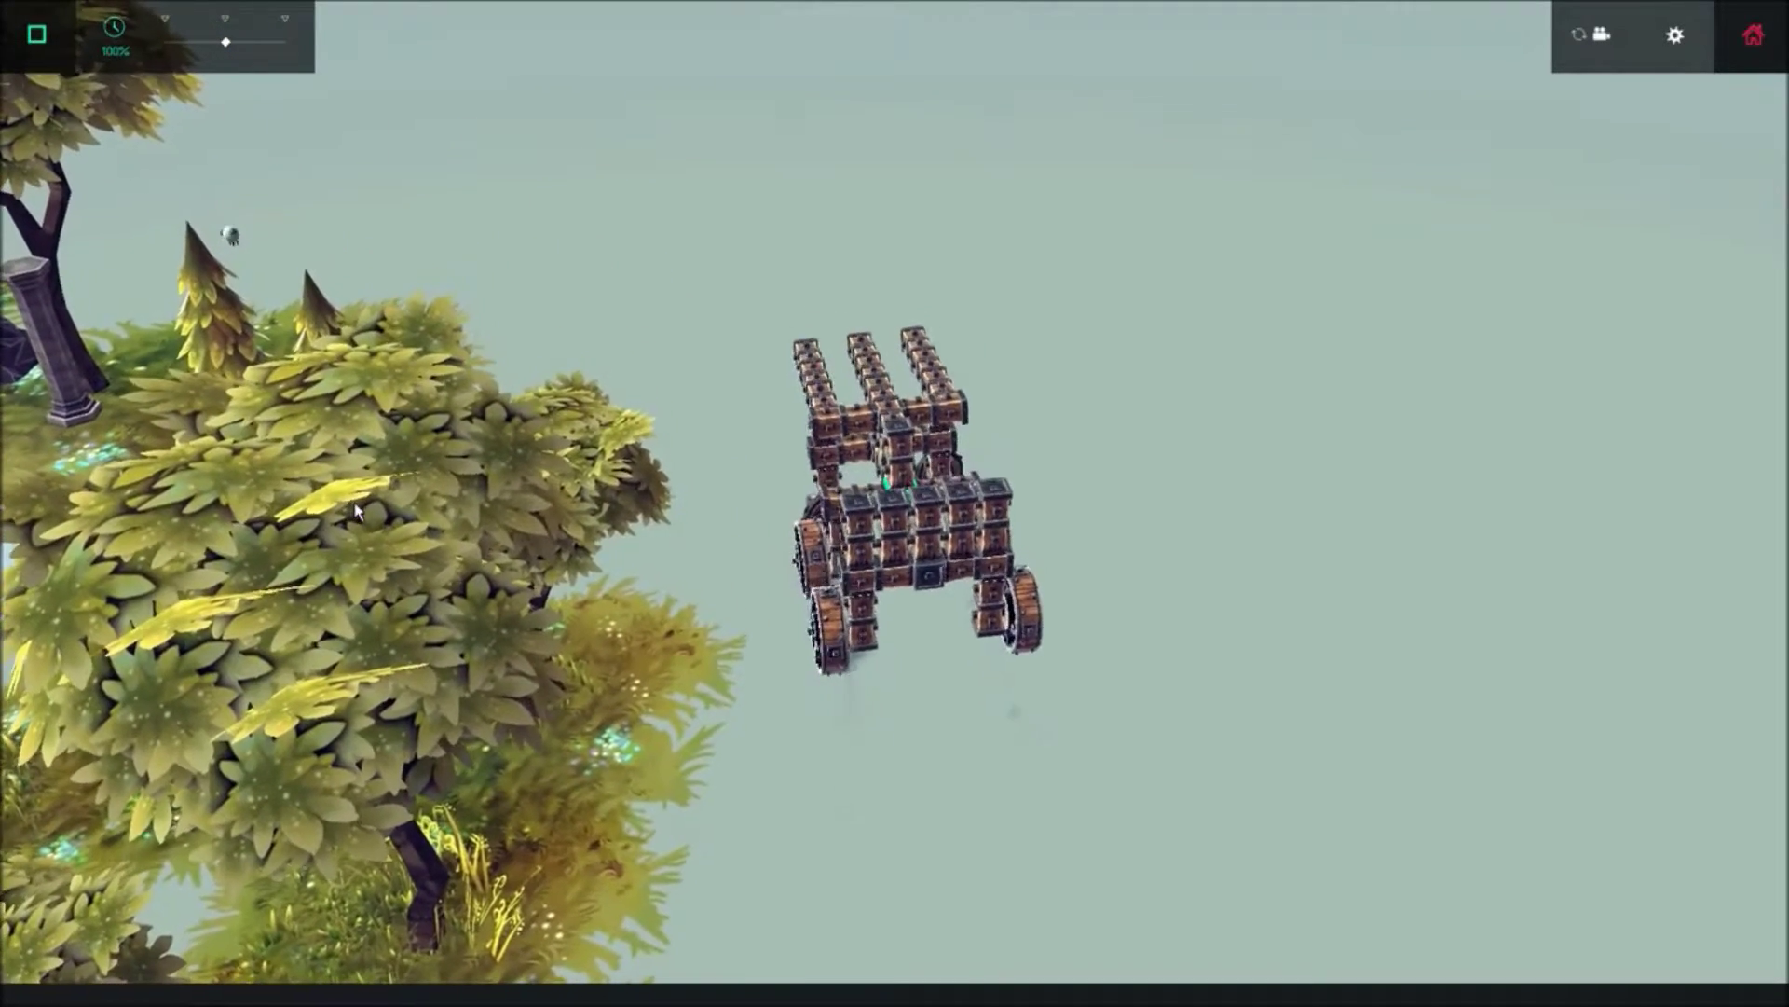
# Orbit the view to look at the machine from higher up
pyautogui.moveTo(356, 514); pyautogui.dragTo(724, 570)
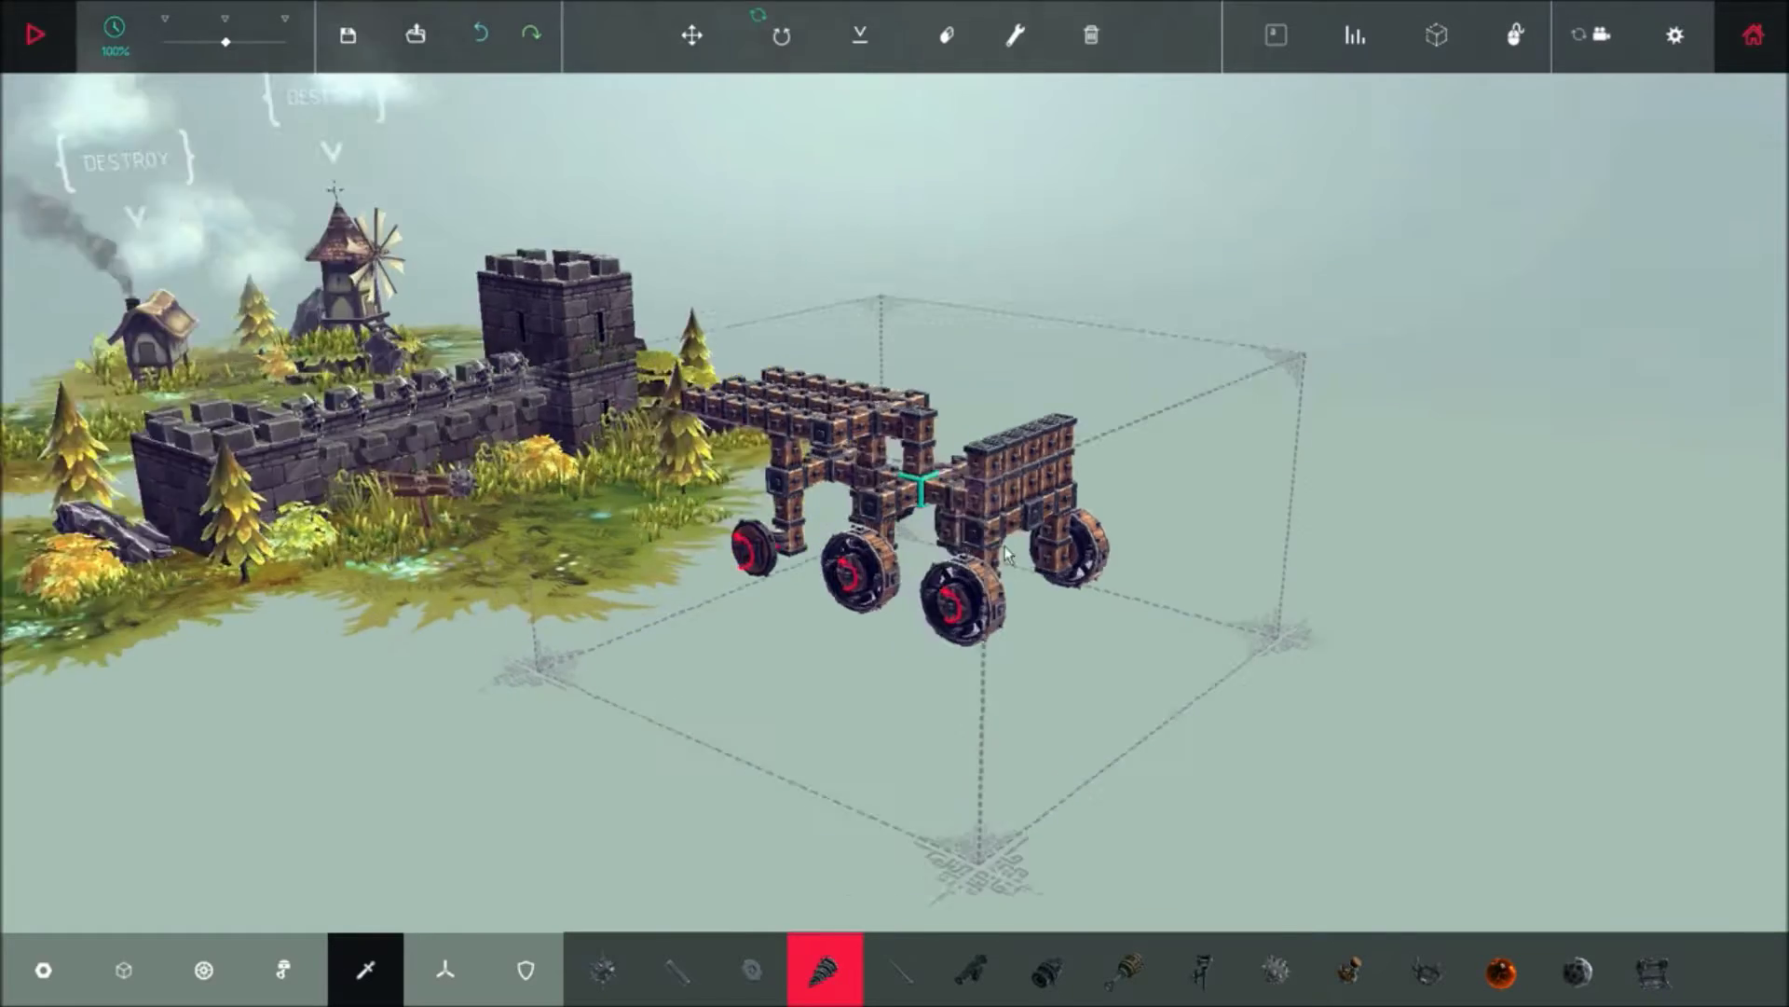
# Orbit from above the machine to a side view showing the castle
pyautogui.moveTo(896, 560); pyautogui.dragTo(1213, 574)
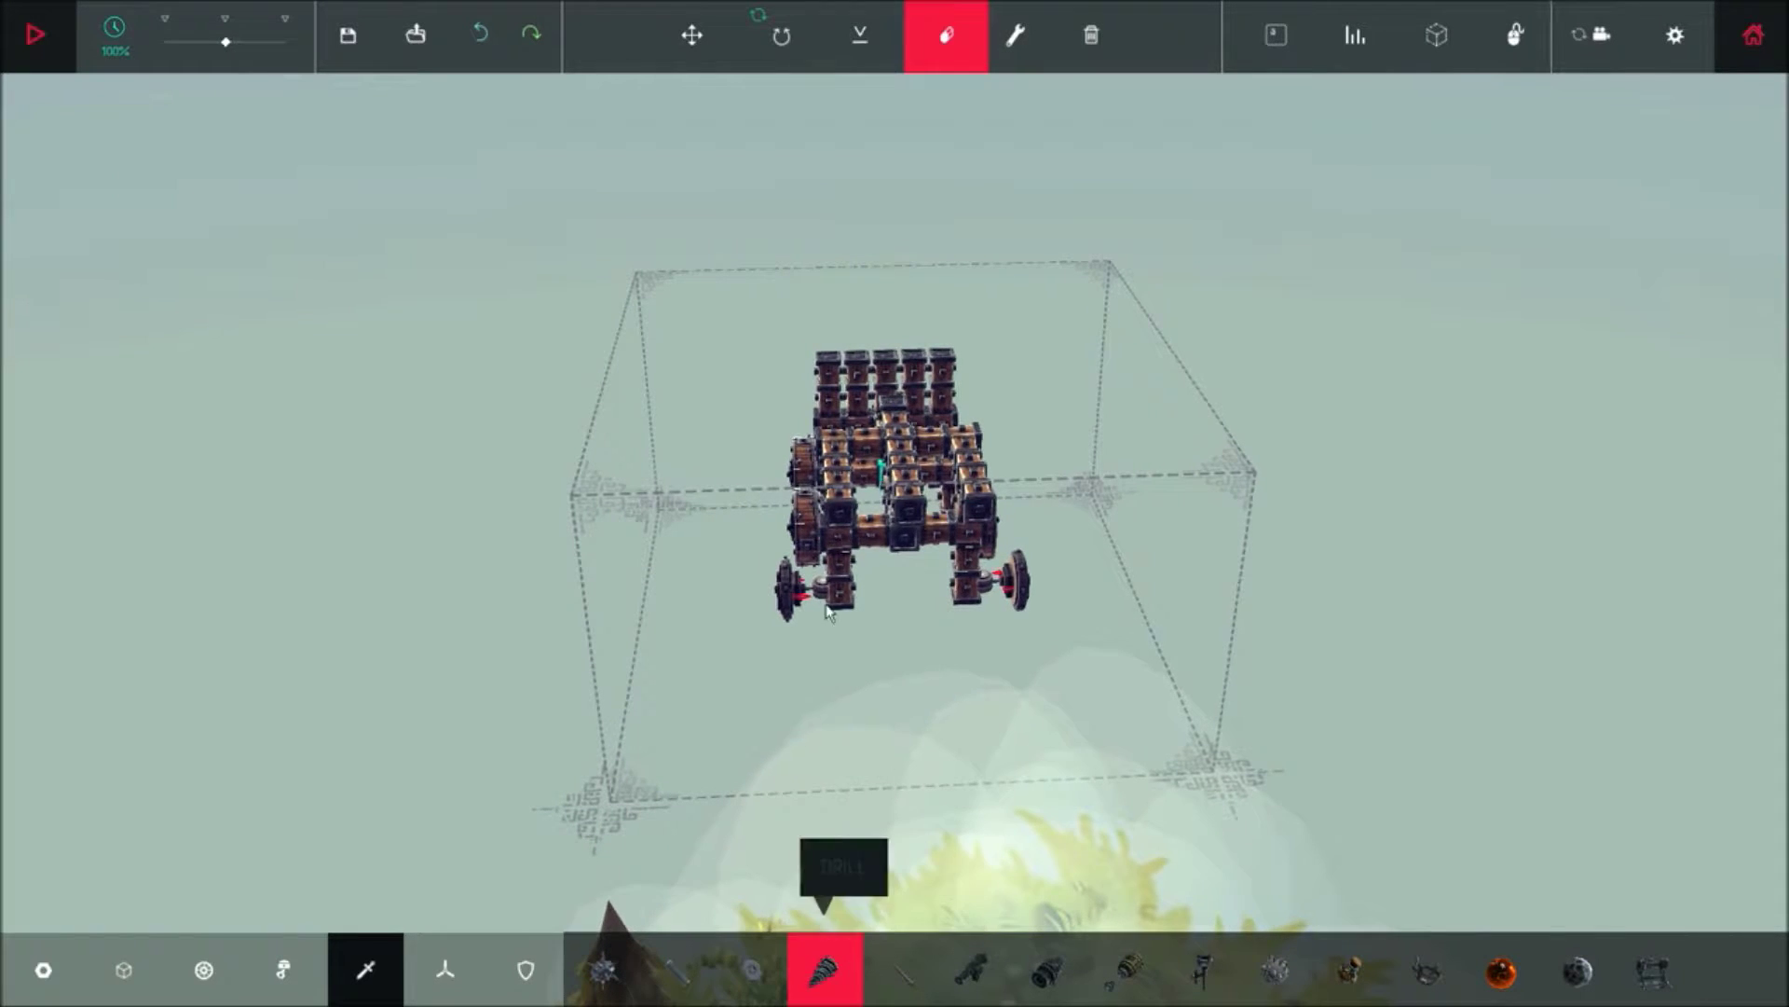
pyautogui.moveTo(927, 165); pyautogui.dragTo(1507, 424)
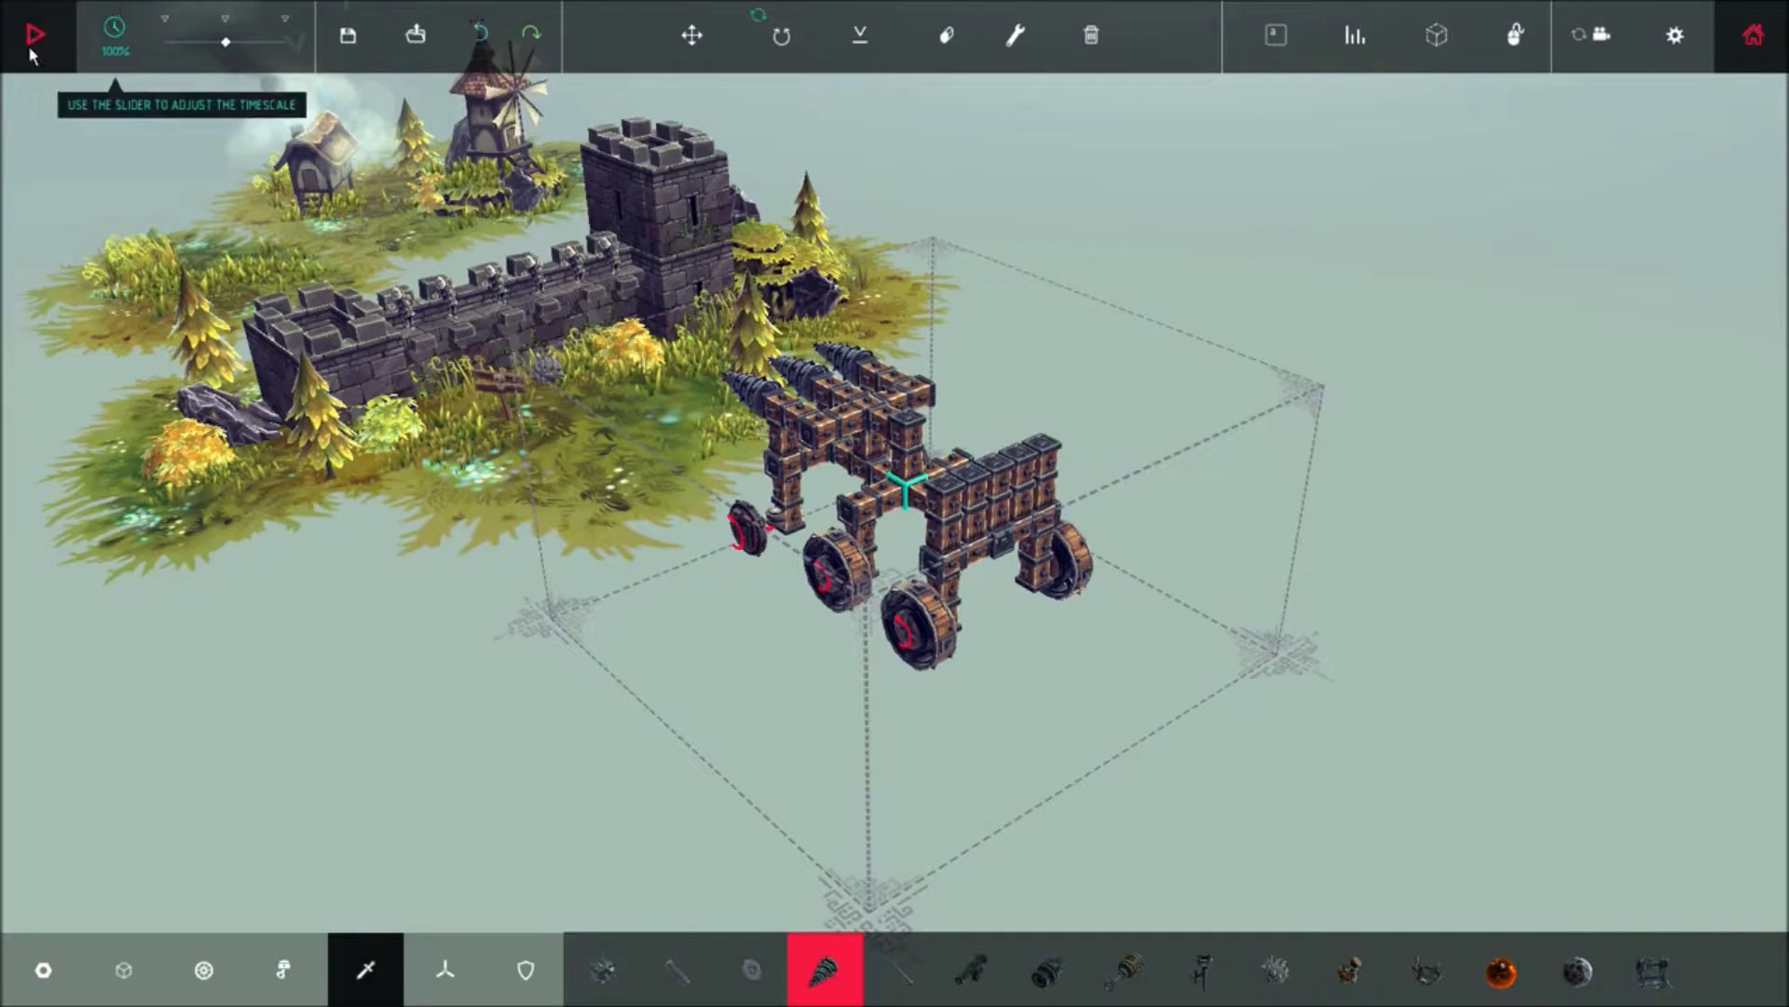
# Drive the drill cart forward into the Perimeter Wall, then stop back to building
pyautogui.click(28, 44)
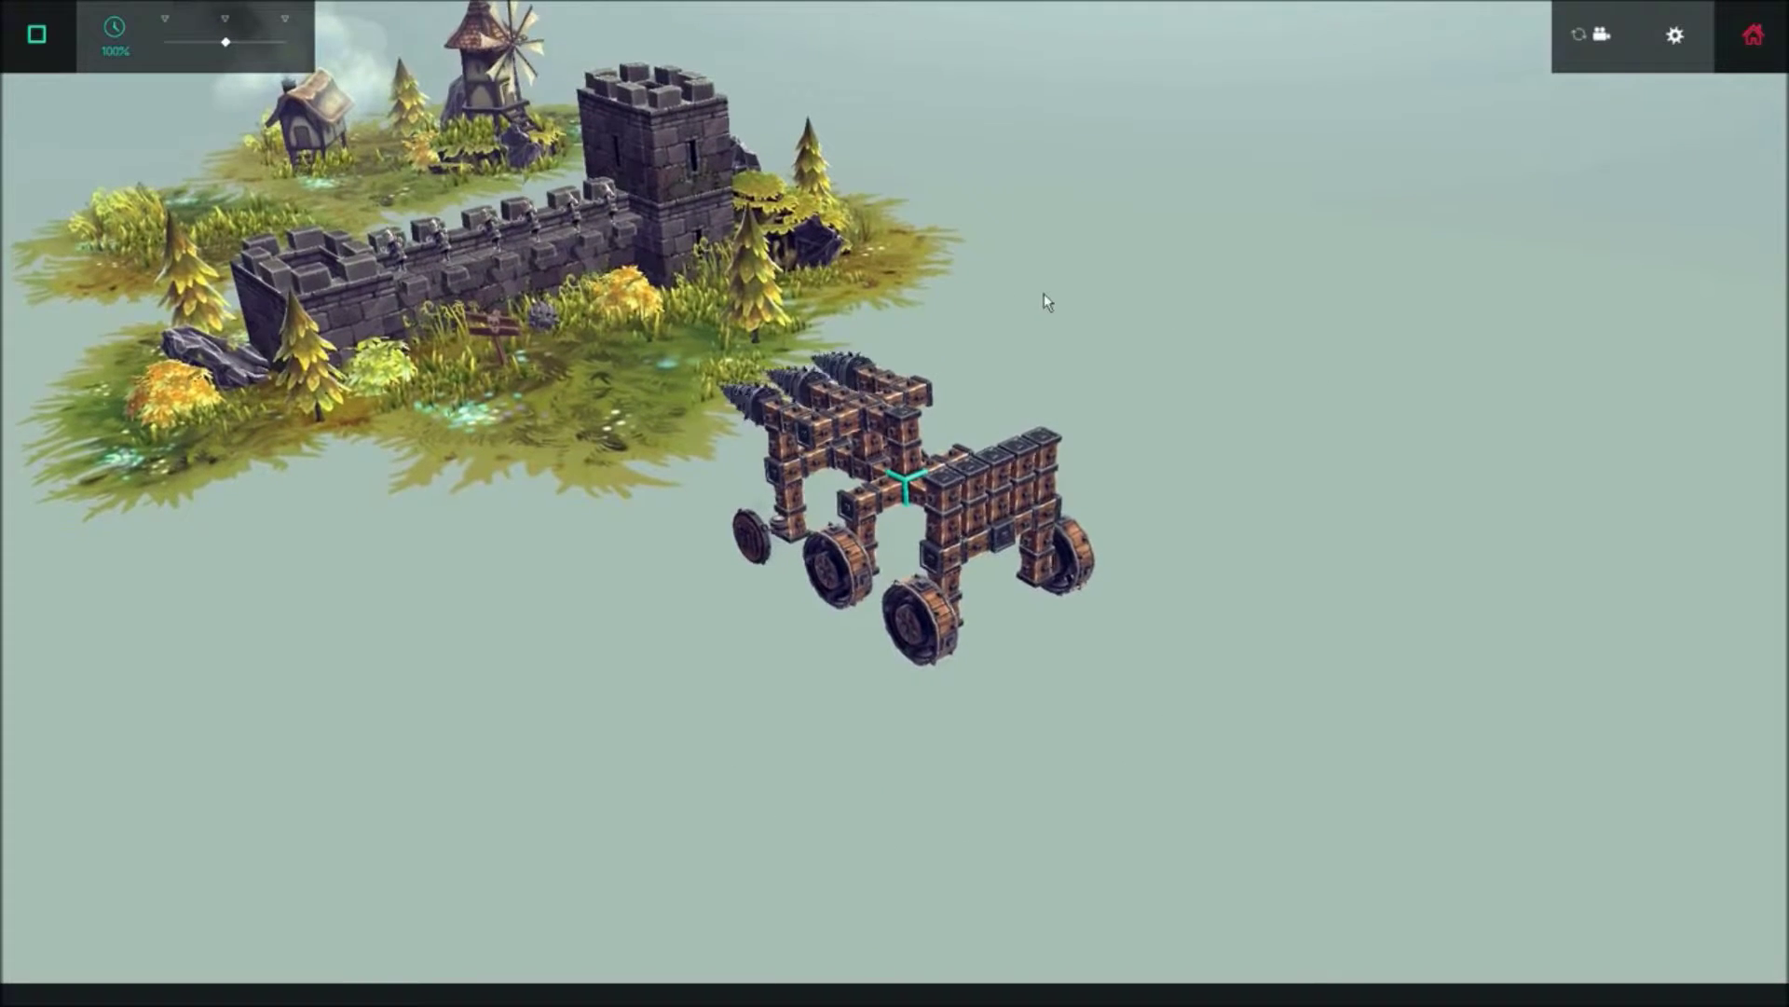
pyautogui.moveTo(1045, 292); pyautogui.dragTo(649, 246)
pyautogui.moveTo(1165, 303); pyautogui.dragTo(1207, 325)
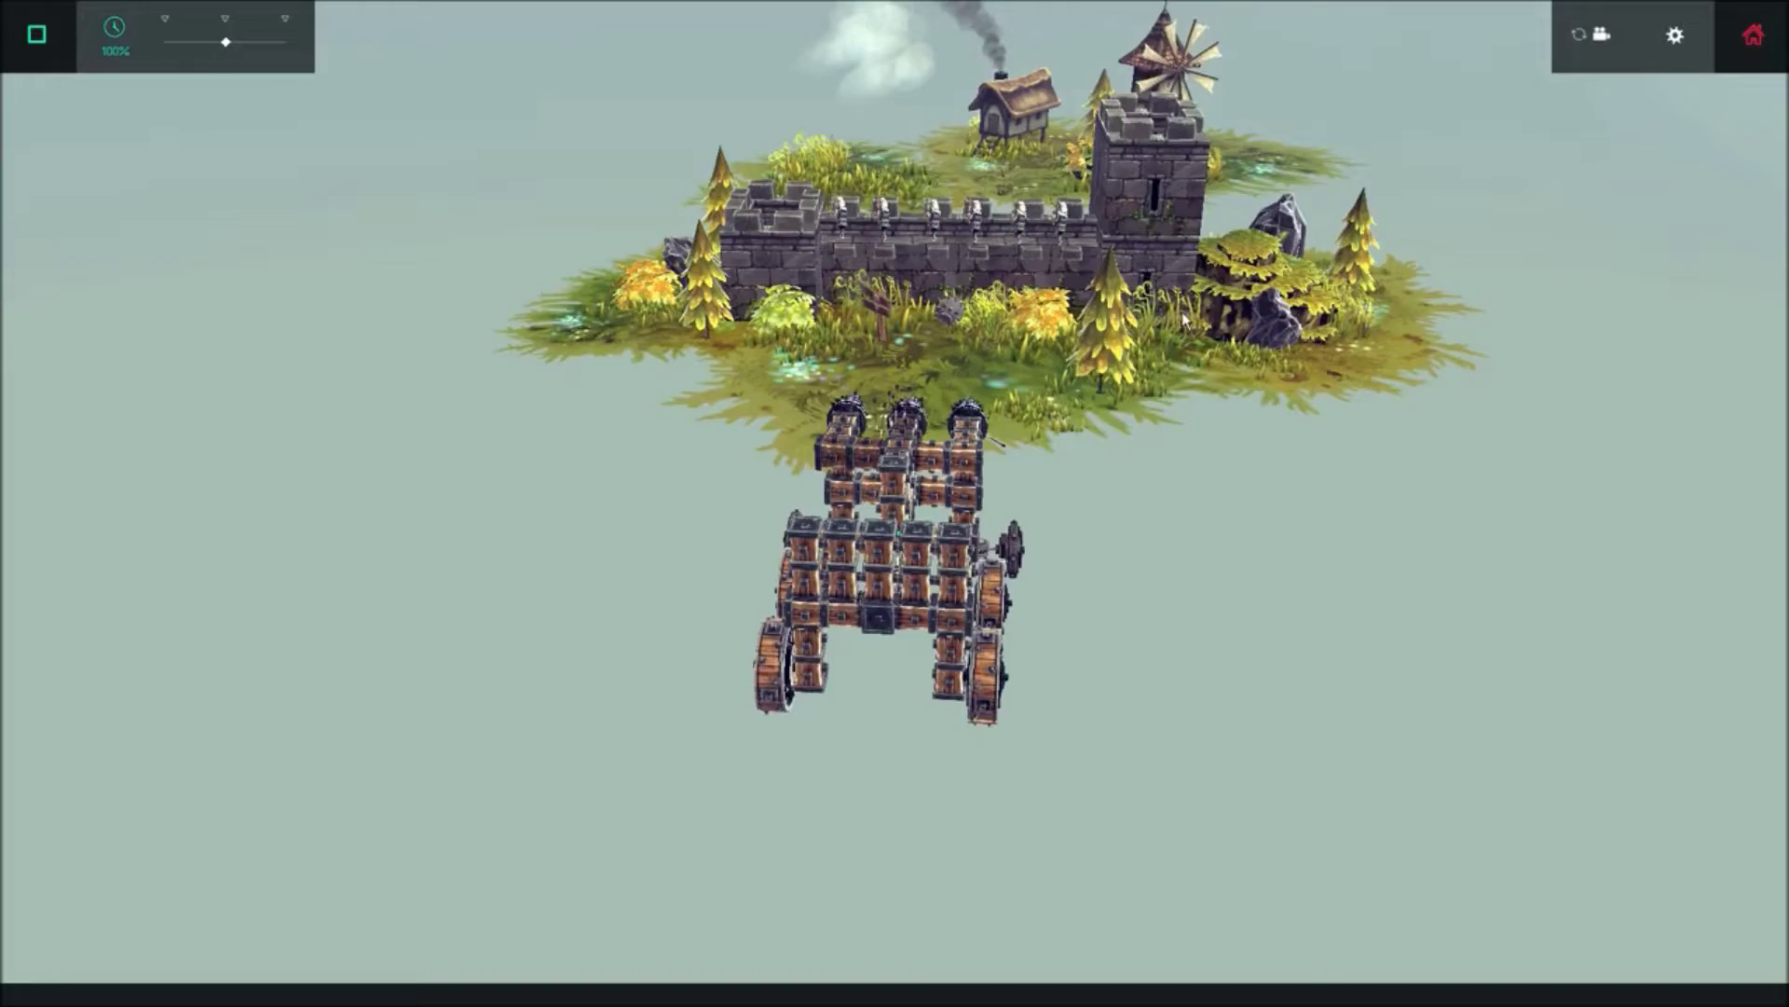
pyautogui.press('Up')
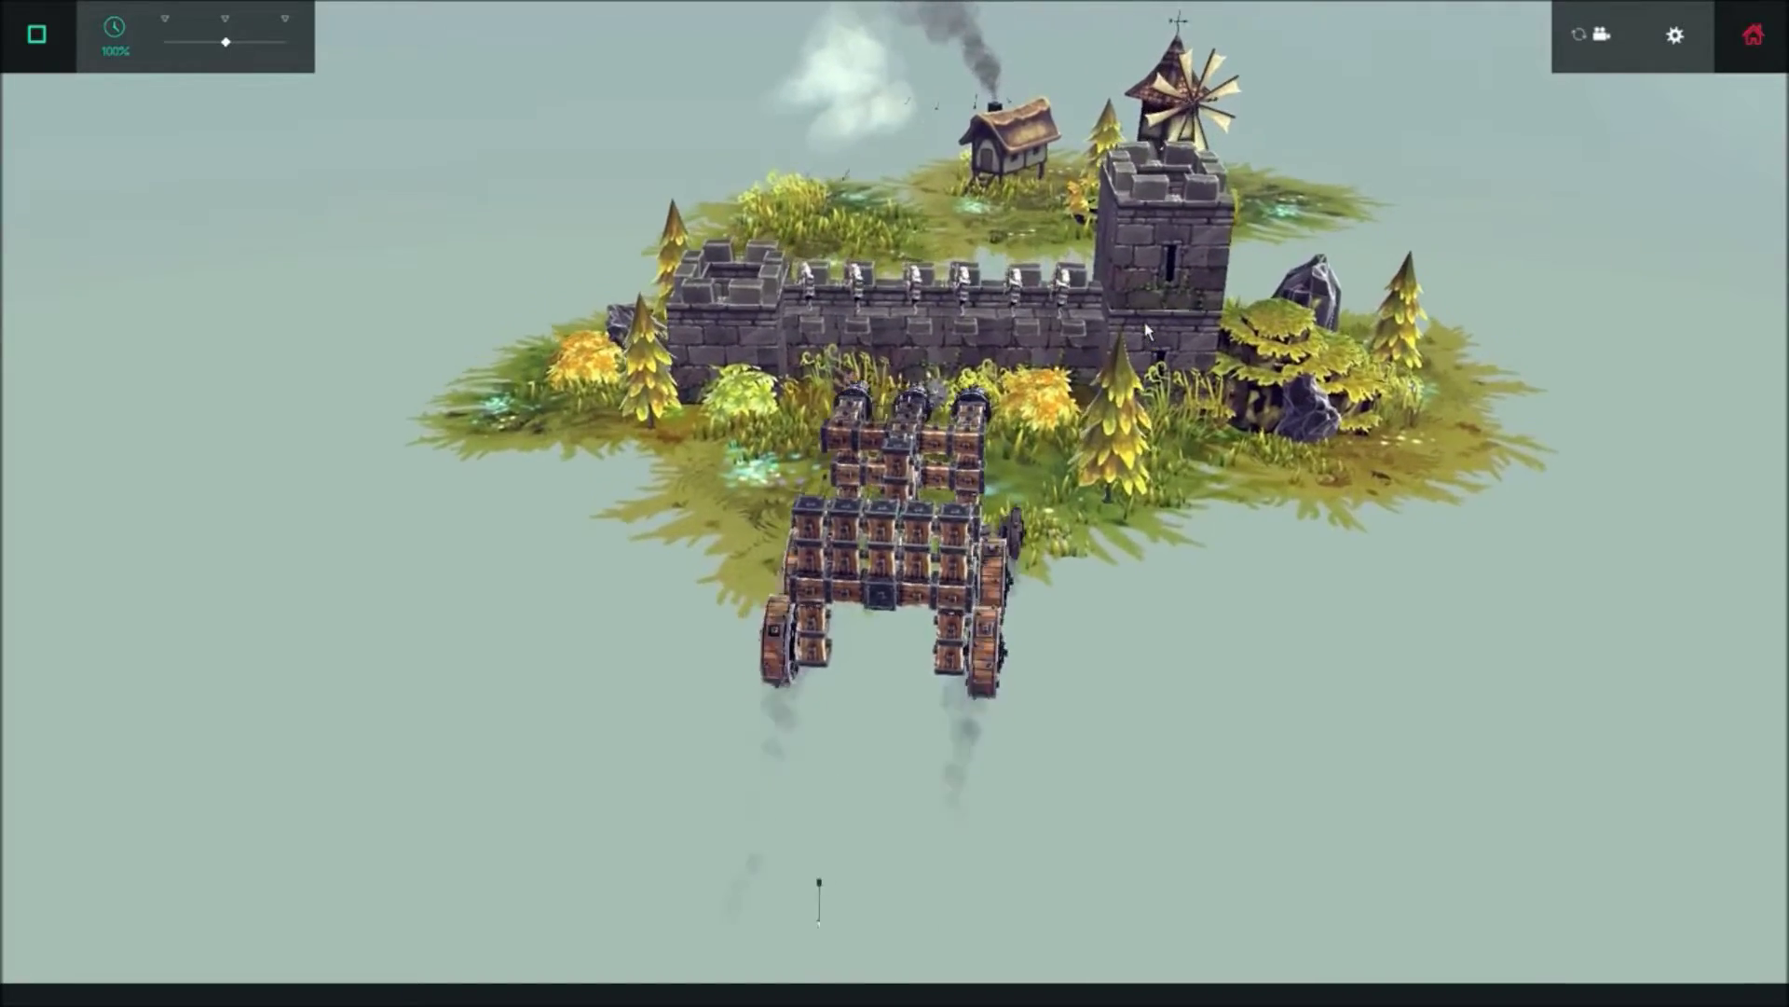
pyautogui.press('Up')
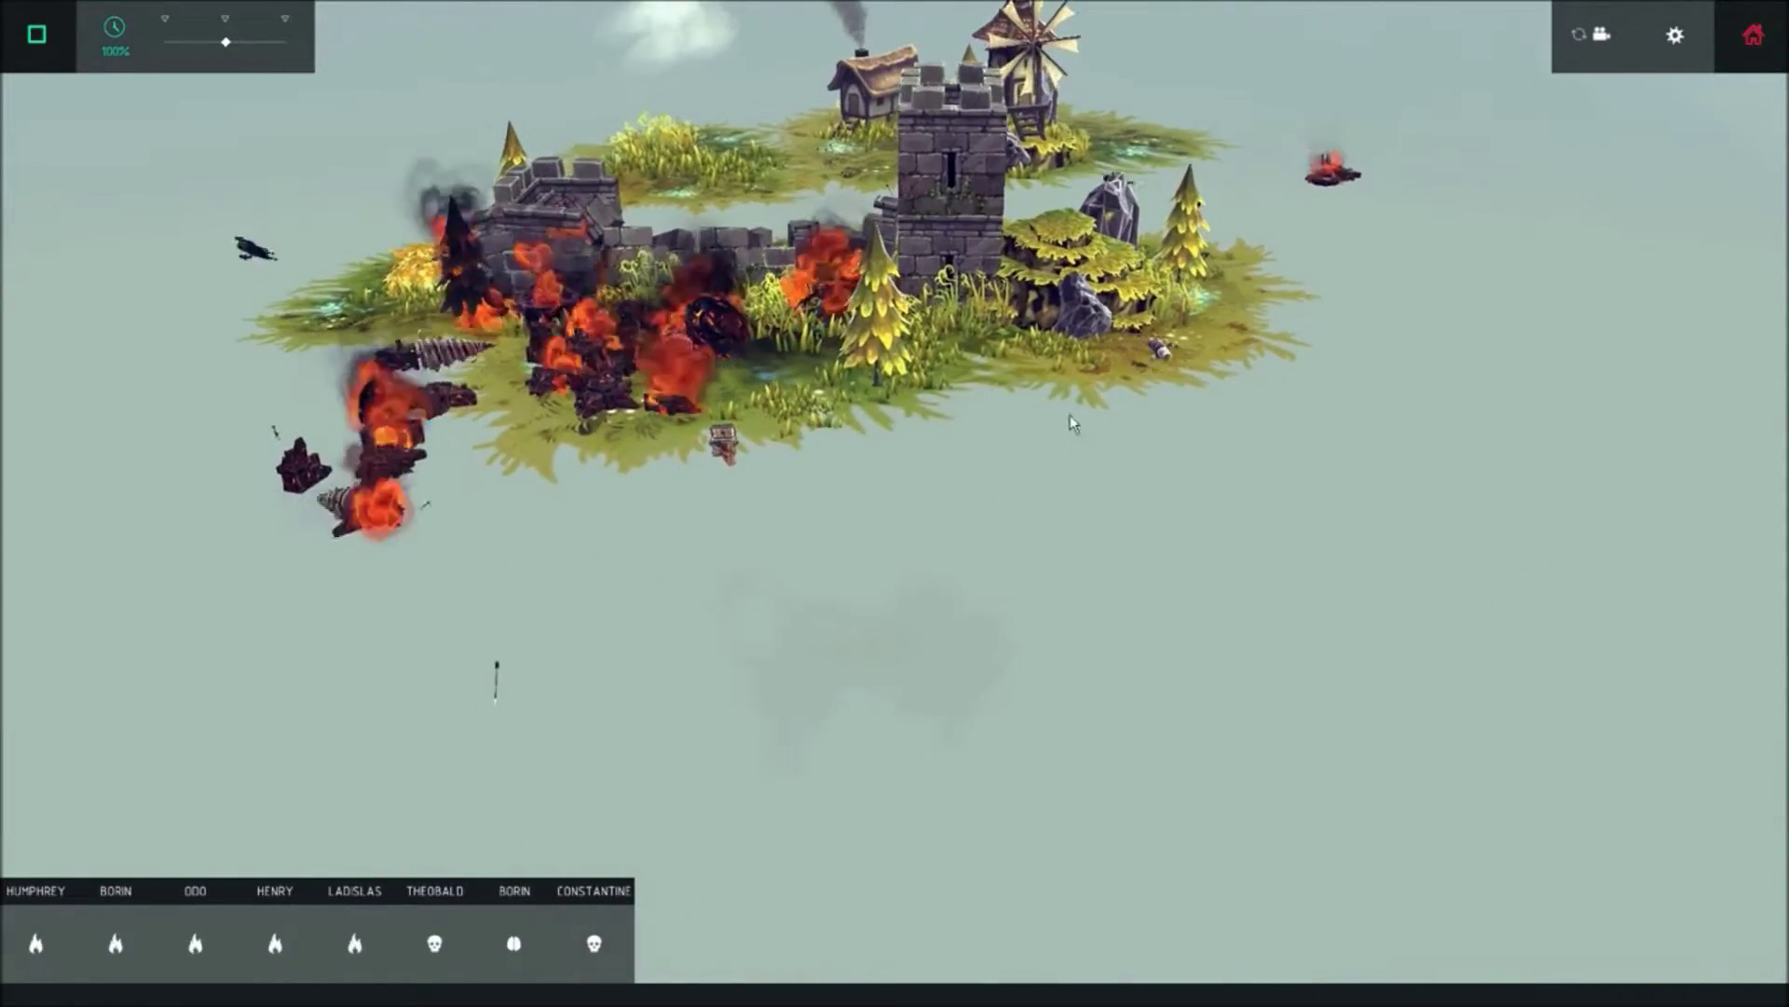
pyautogui.click(36, 34)
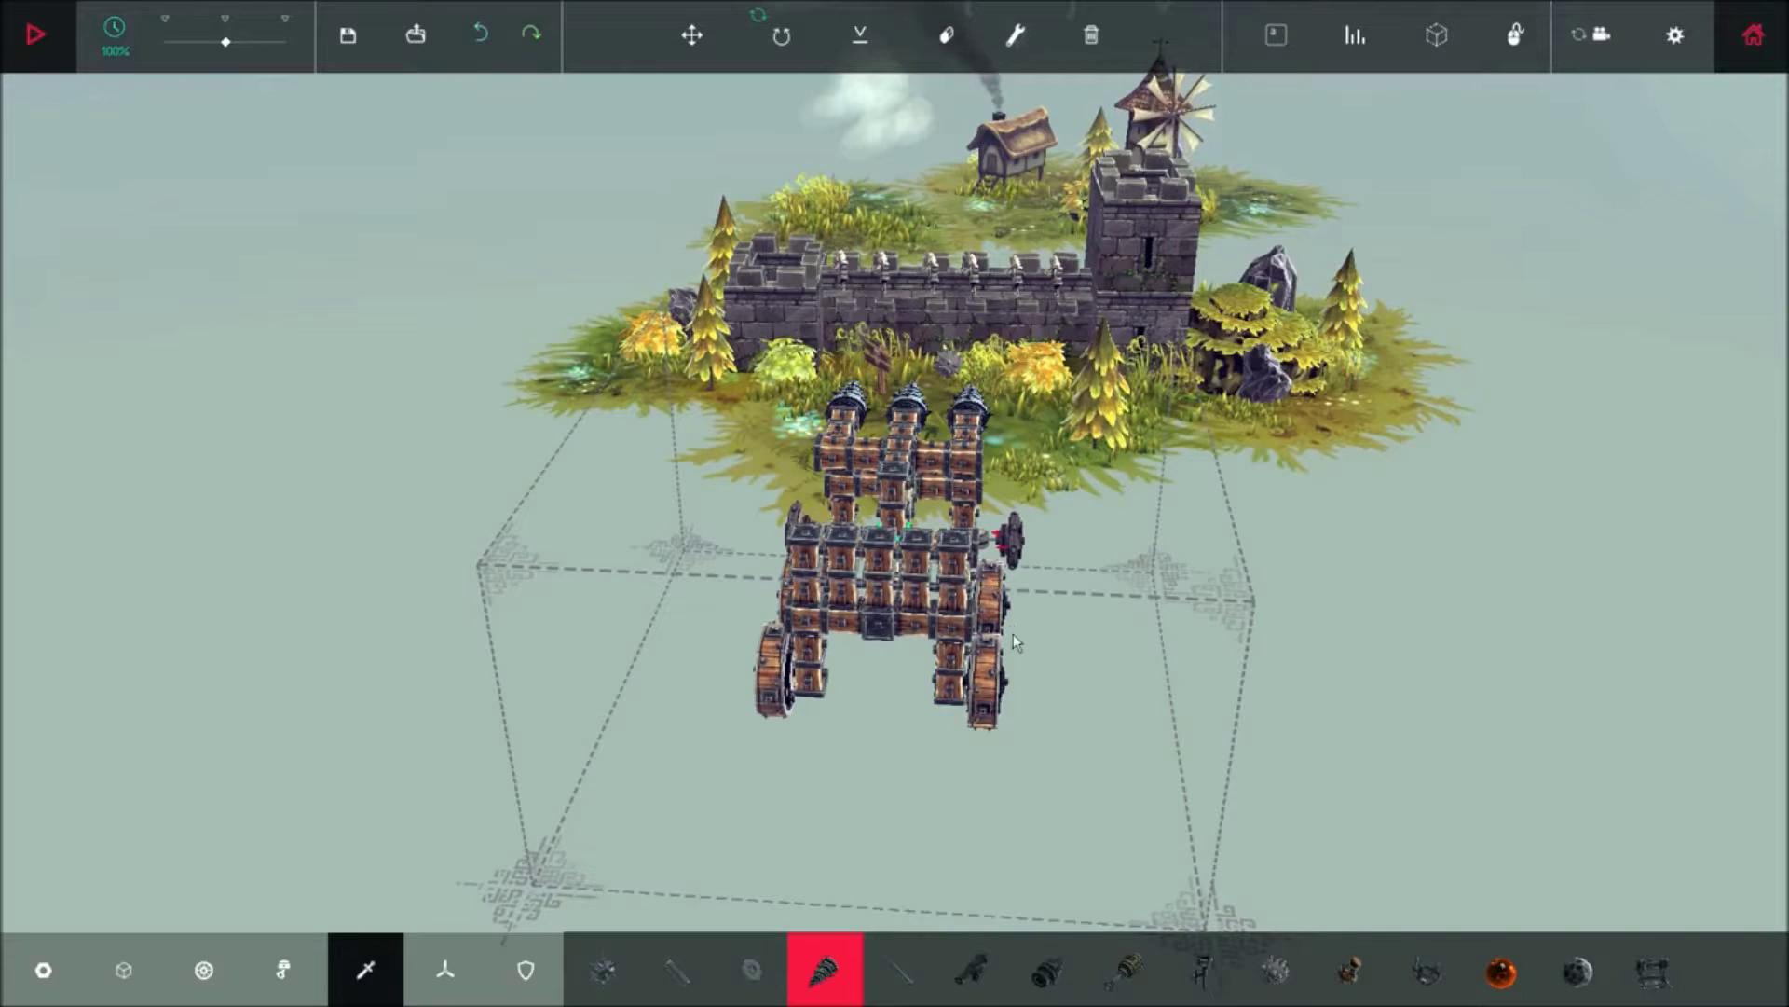
# Erase one large wheel from the drill cart and start a new run with Space
pyautogui.moveTo(1017, 652); pyautogui.dragTo(770, 490)
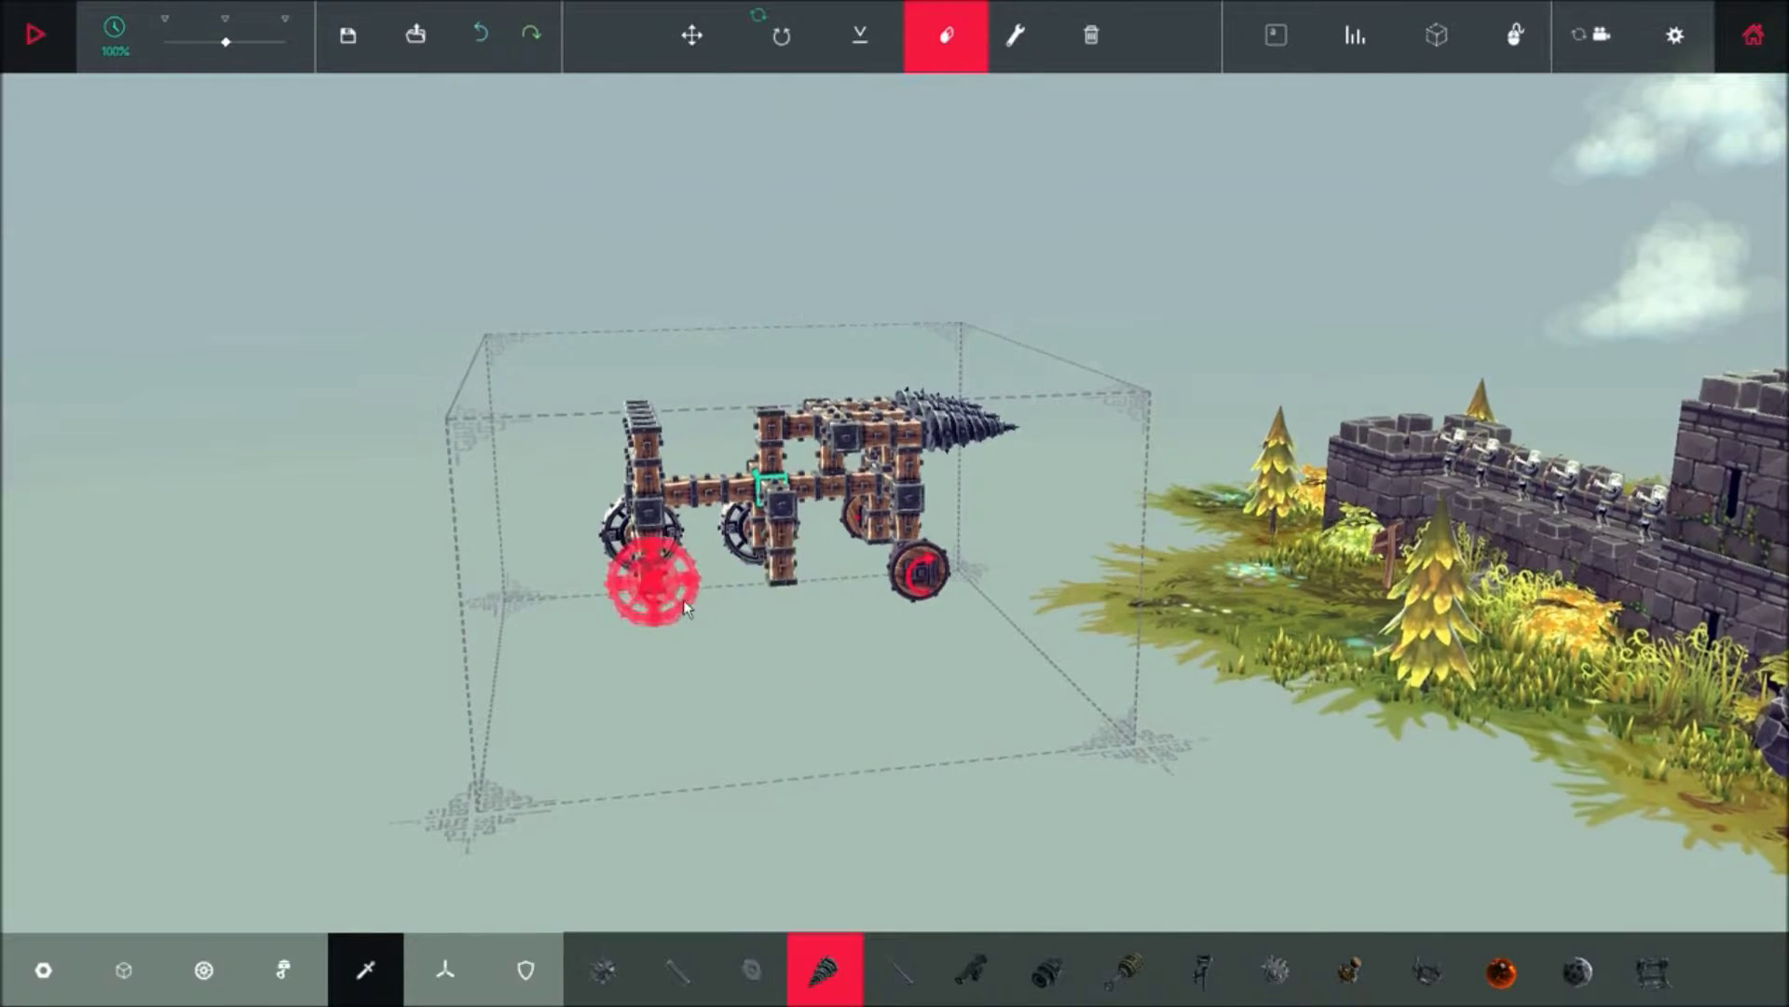
pyautogui.moveTo(797, 657); pyautogui.dragTo(1667, 754)
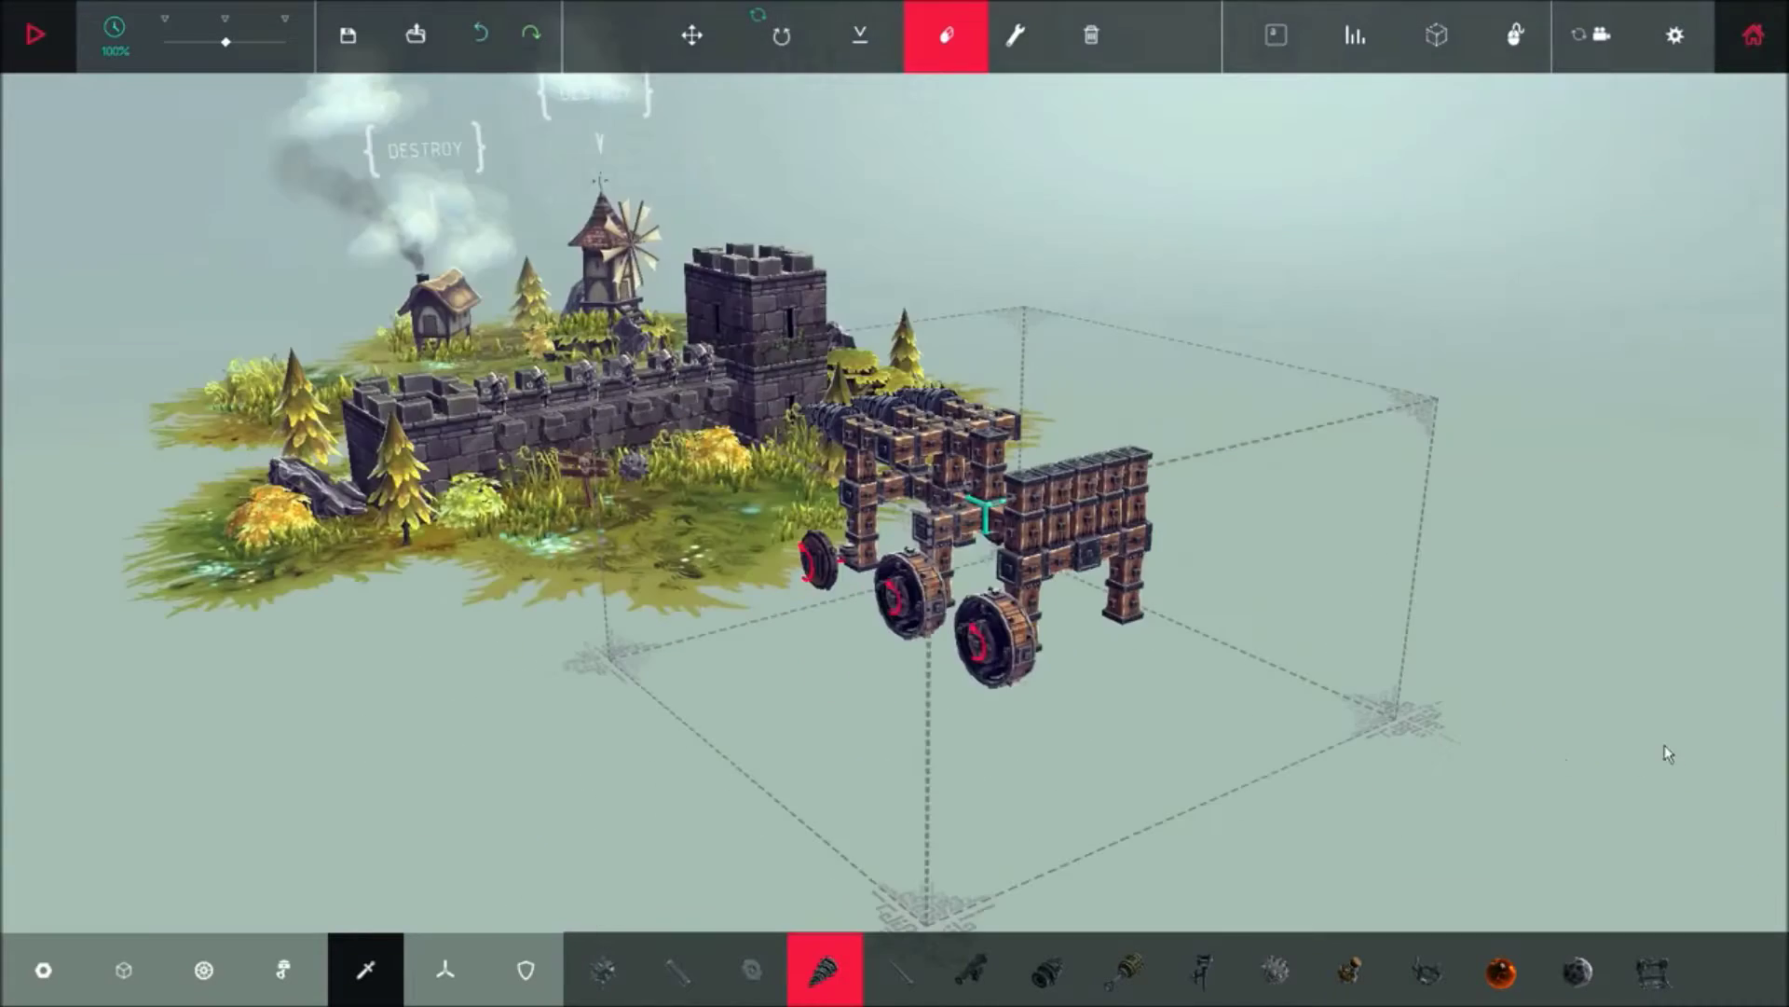
pyautogui.click(930, 639)
pyautogui.moveTo(893, 806); pyautogui.dragTo(1195, 780)
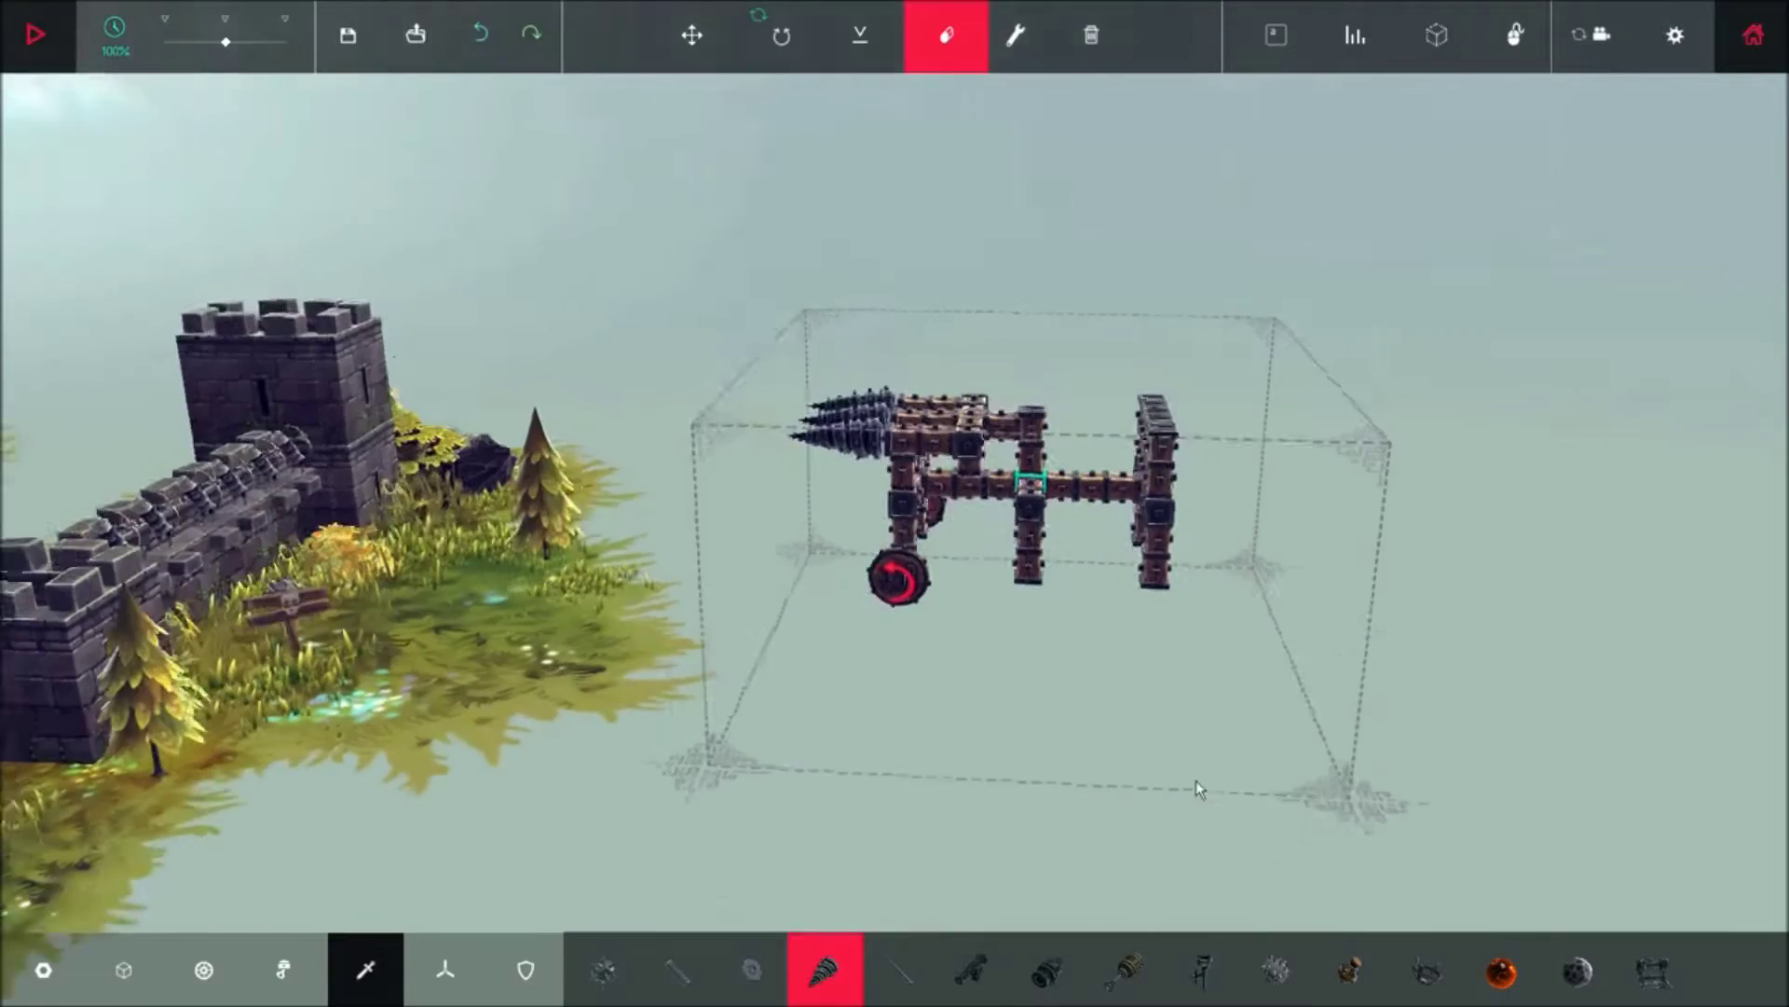
pyautogui.press('space')
pyautogui.scroll(1, 1018, 630)
pyautogui.scroll(2, 1048, 683)
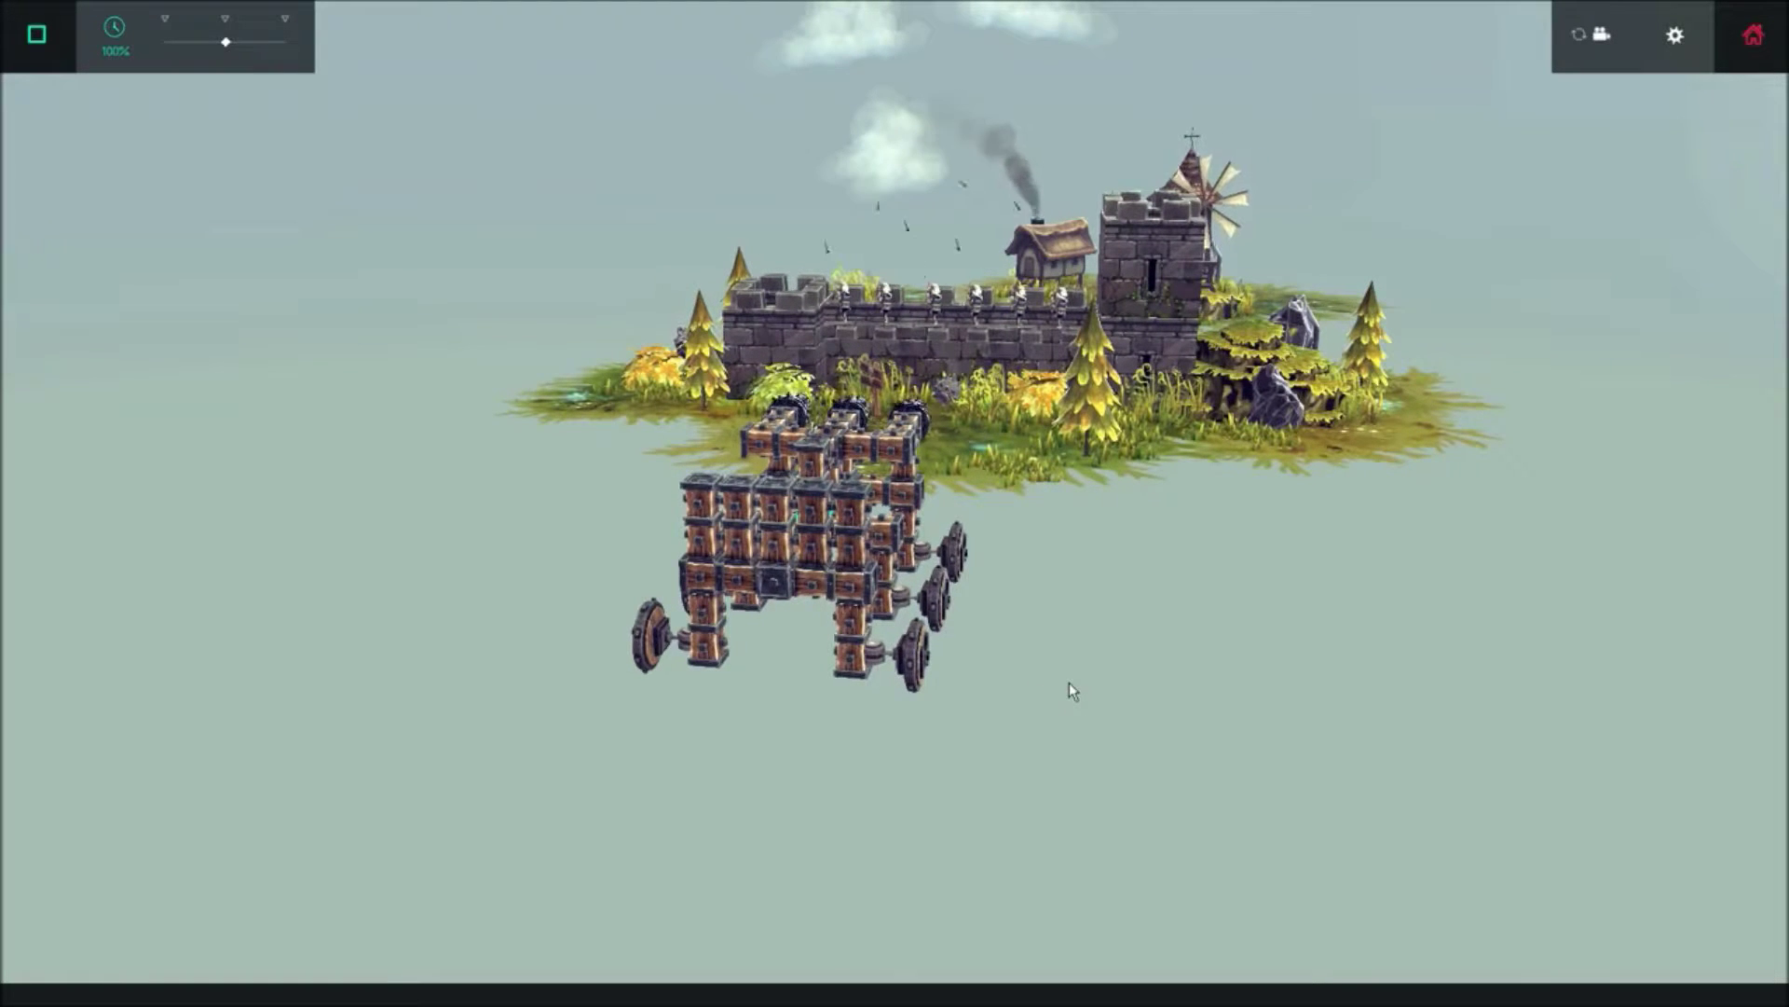
# Steer right and drive the drill cart forward into the Perimeter Wall castle until it is conquered
pyautogui.press('Right')
pyautogui.press('Up')
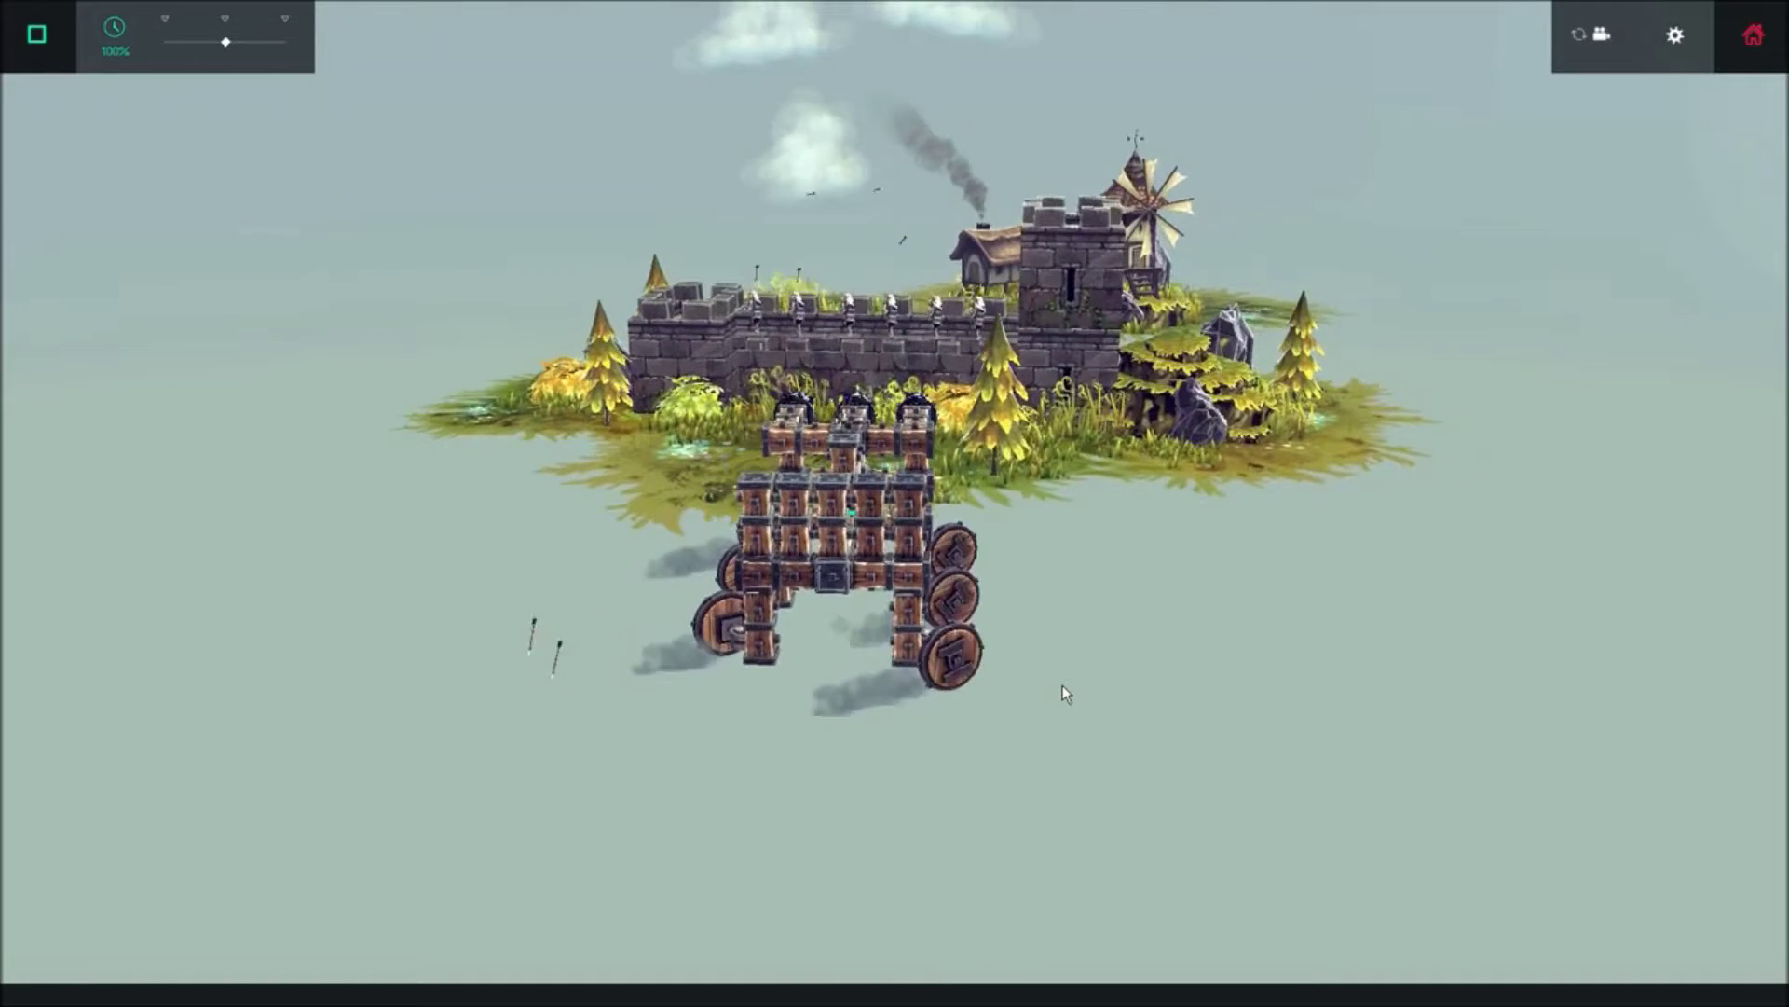
pyautogui.press('Up')
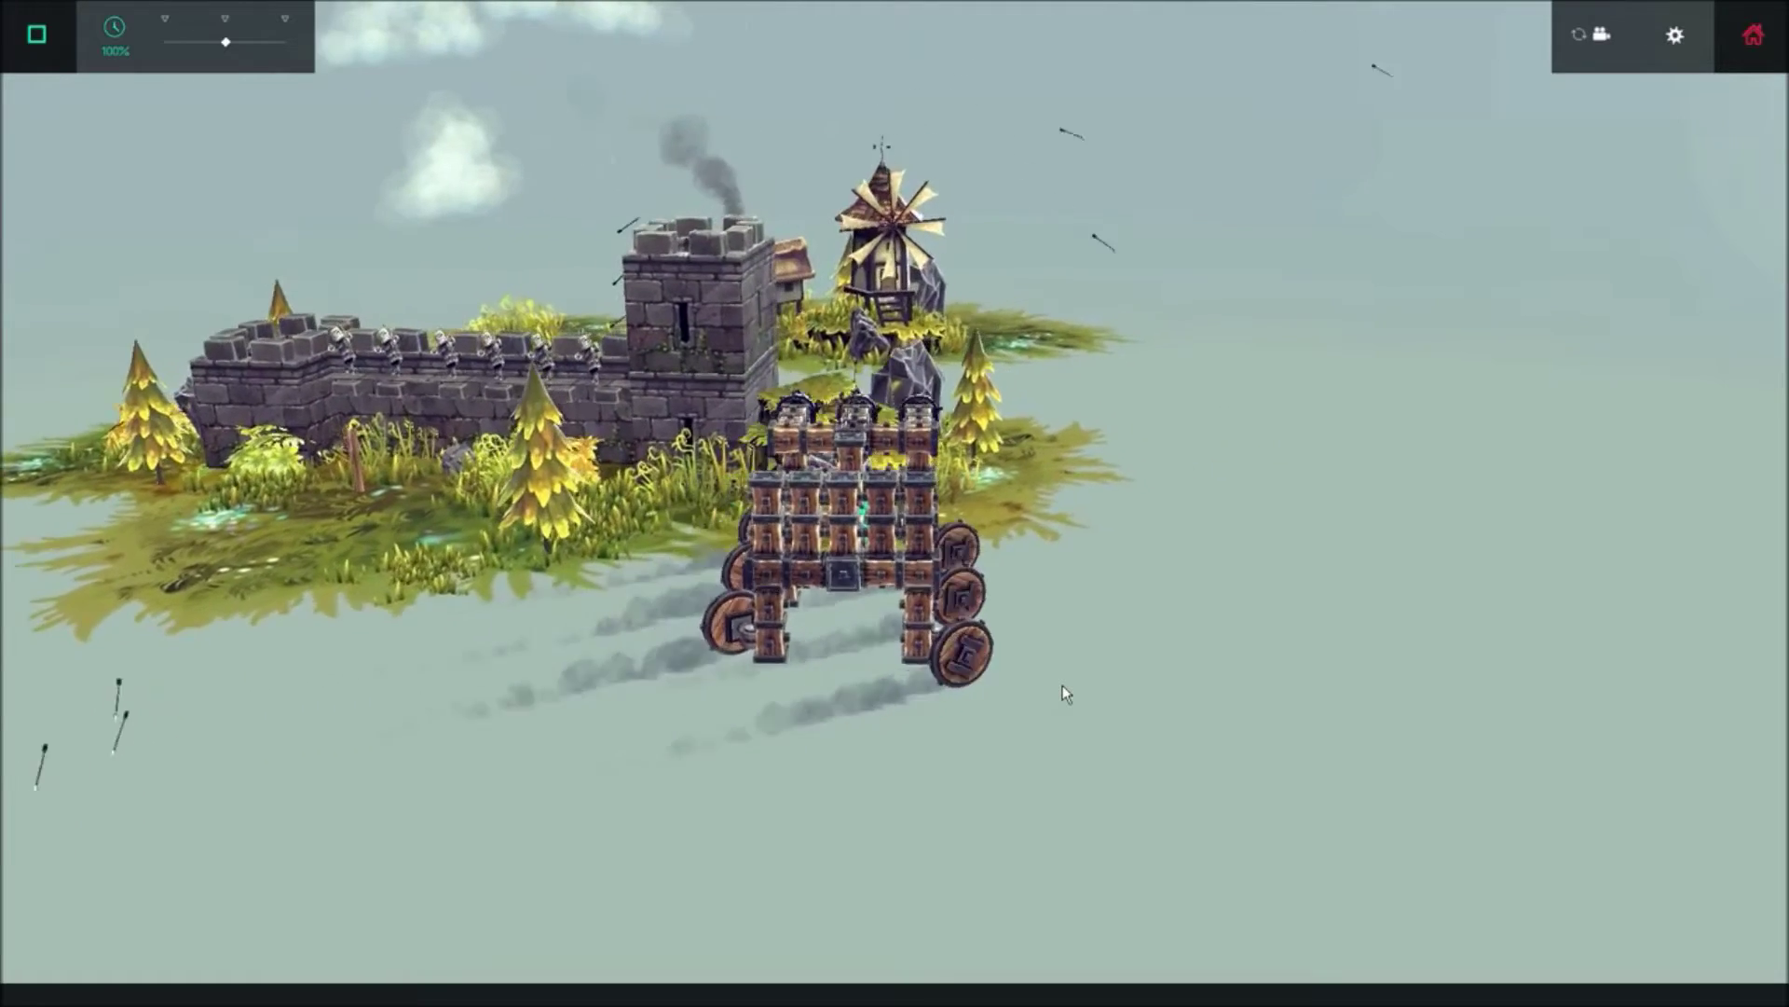
pyautogui.press('Up')
pyautogui.press('Up')
pyautogui.press('Up')
pyautogui.press('Up')
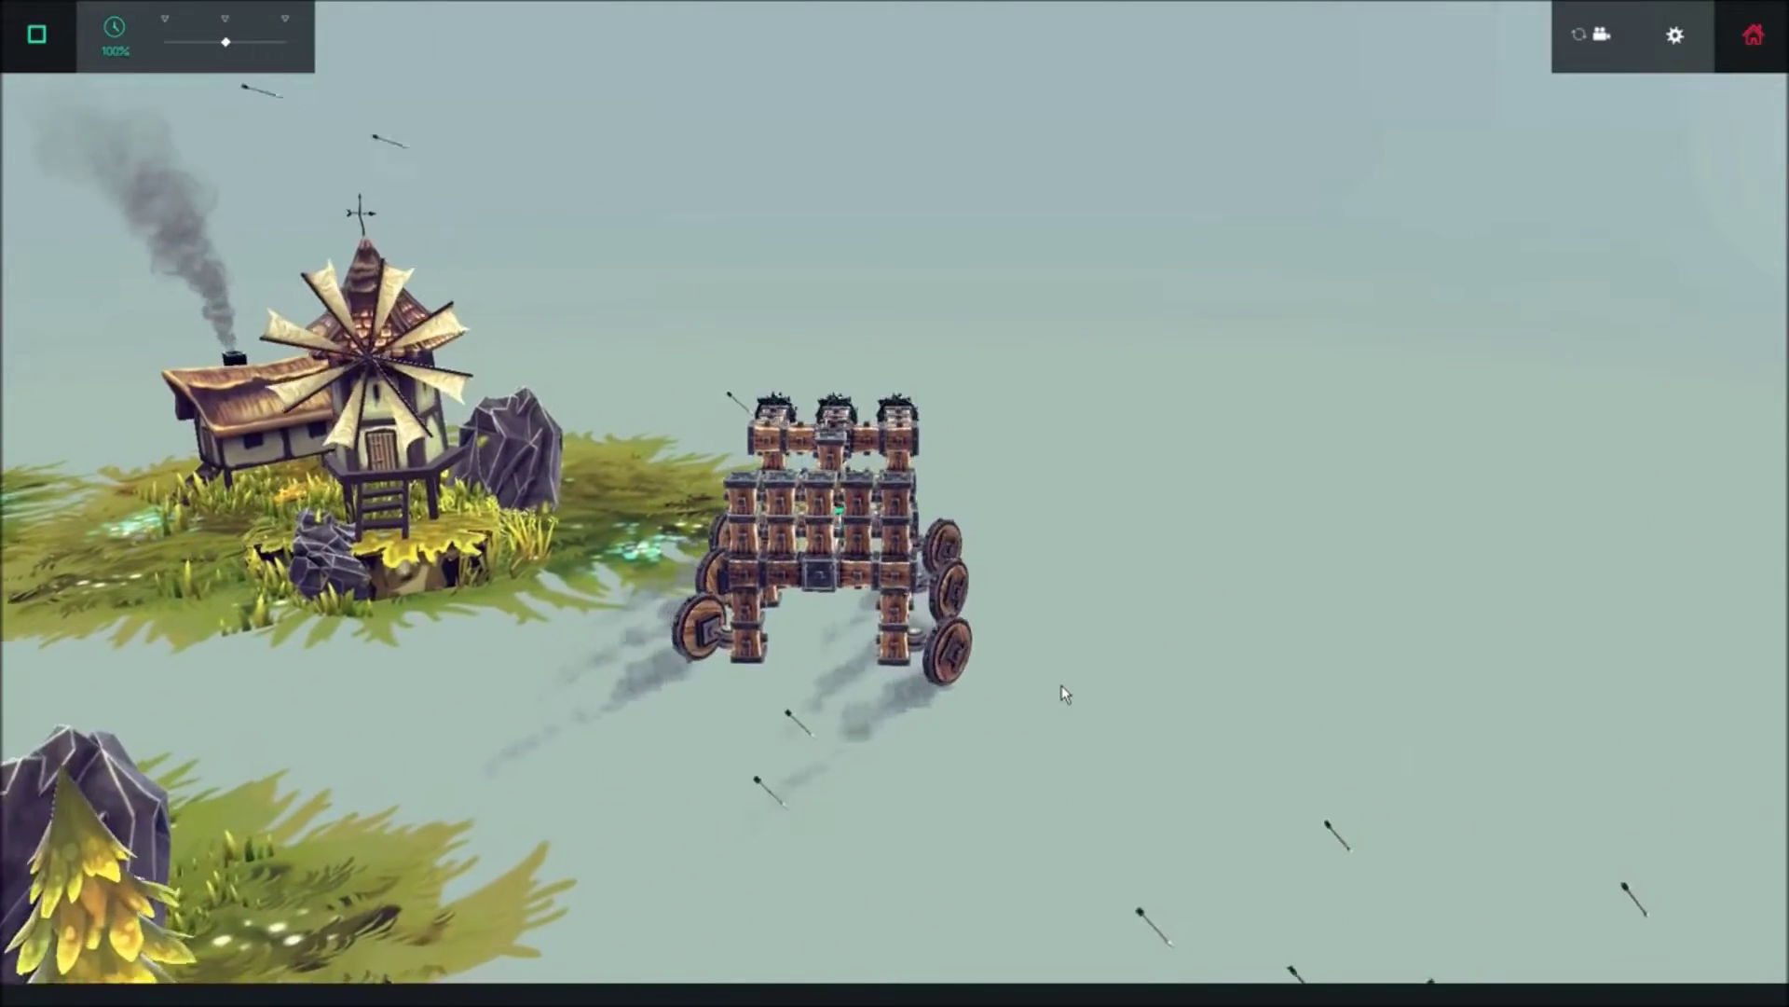
pyautogui.press('Up')
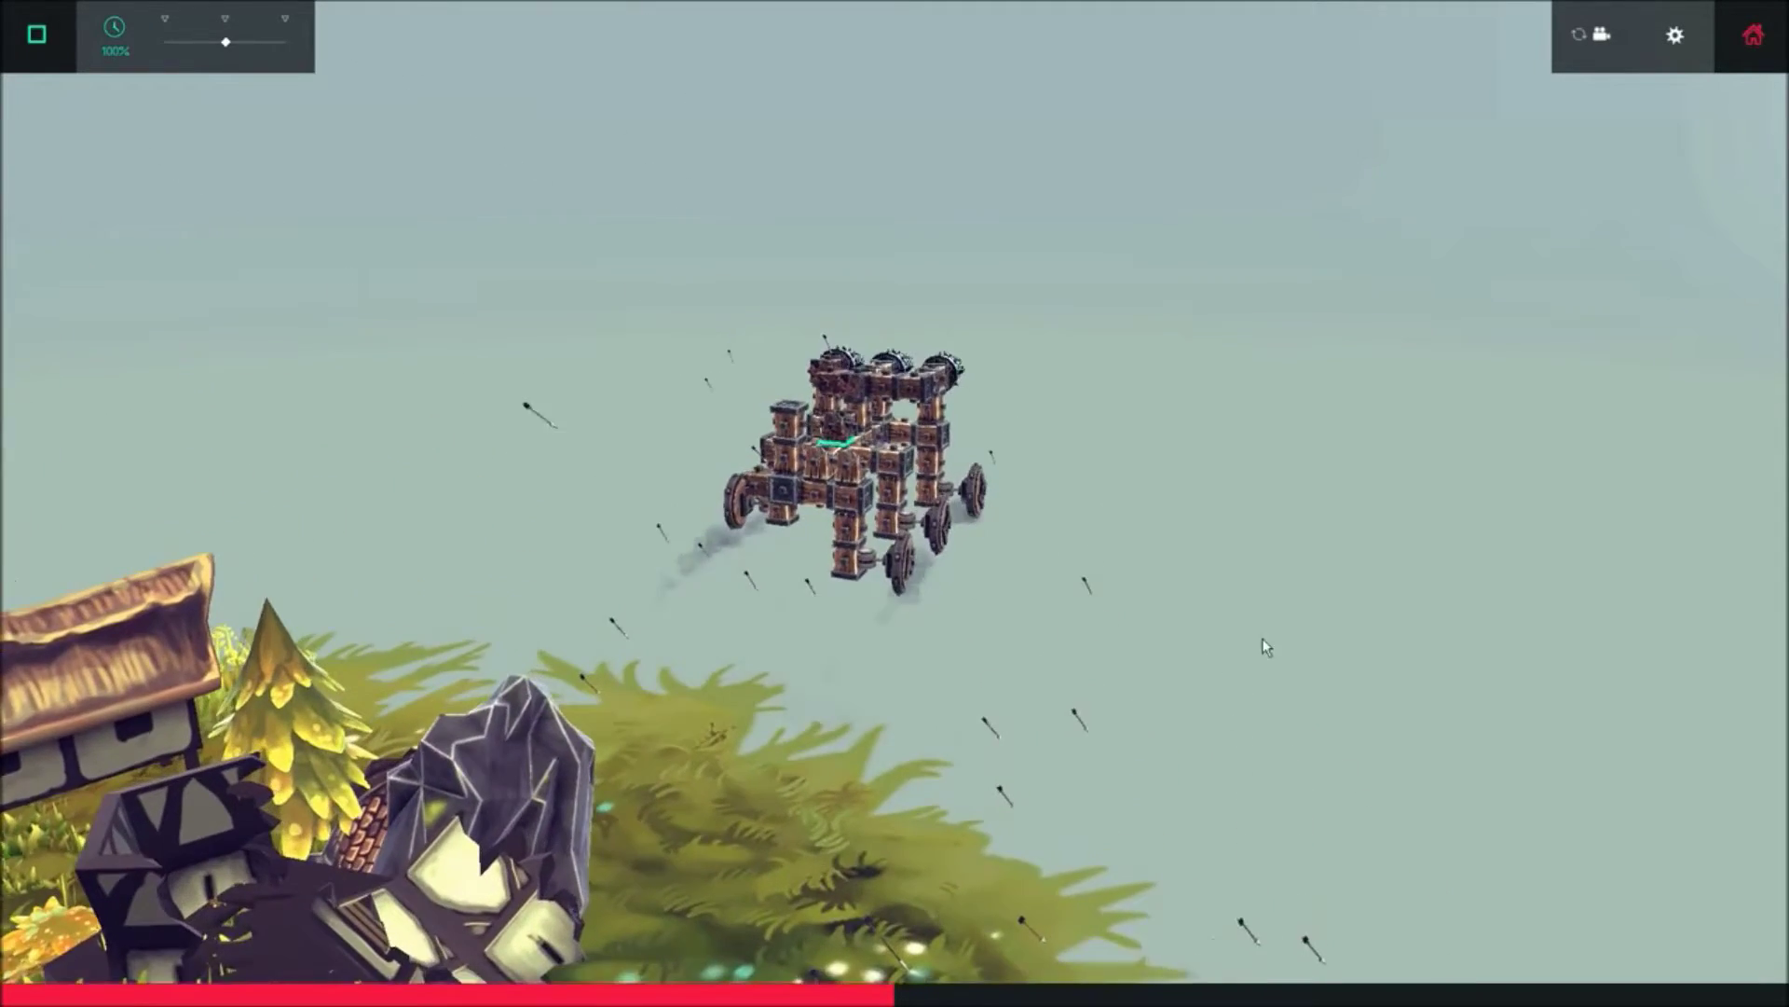
pyautogui.moveTo(1272, 610); pyautogui.dragTo(960, 608)
pyautogui.moveTo(1256, 664); pyautogui.dragTo(1103, 673)
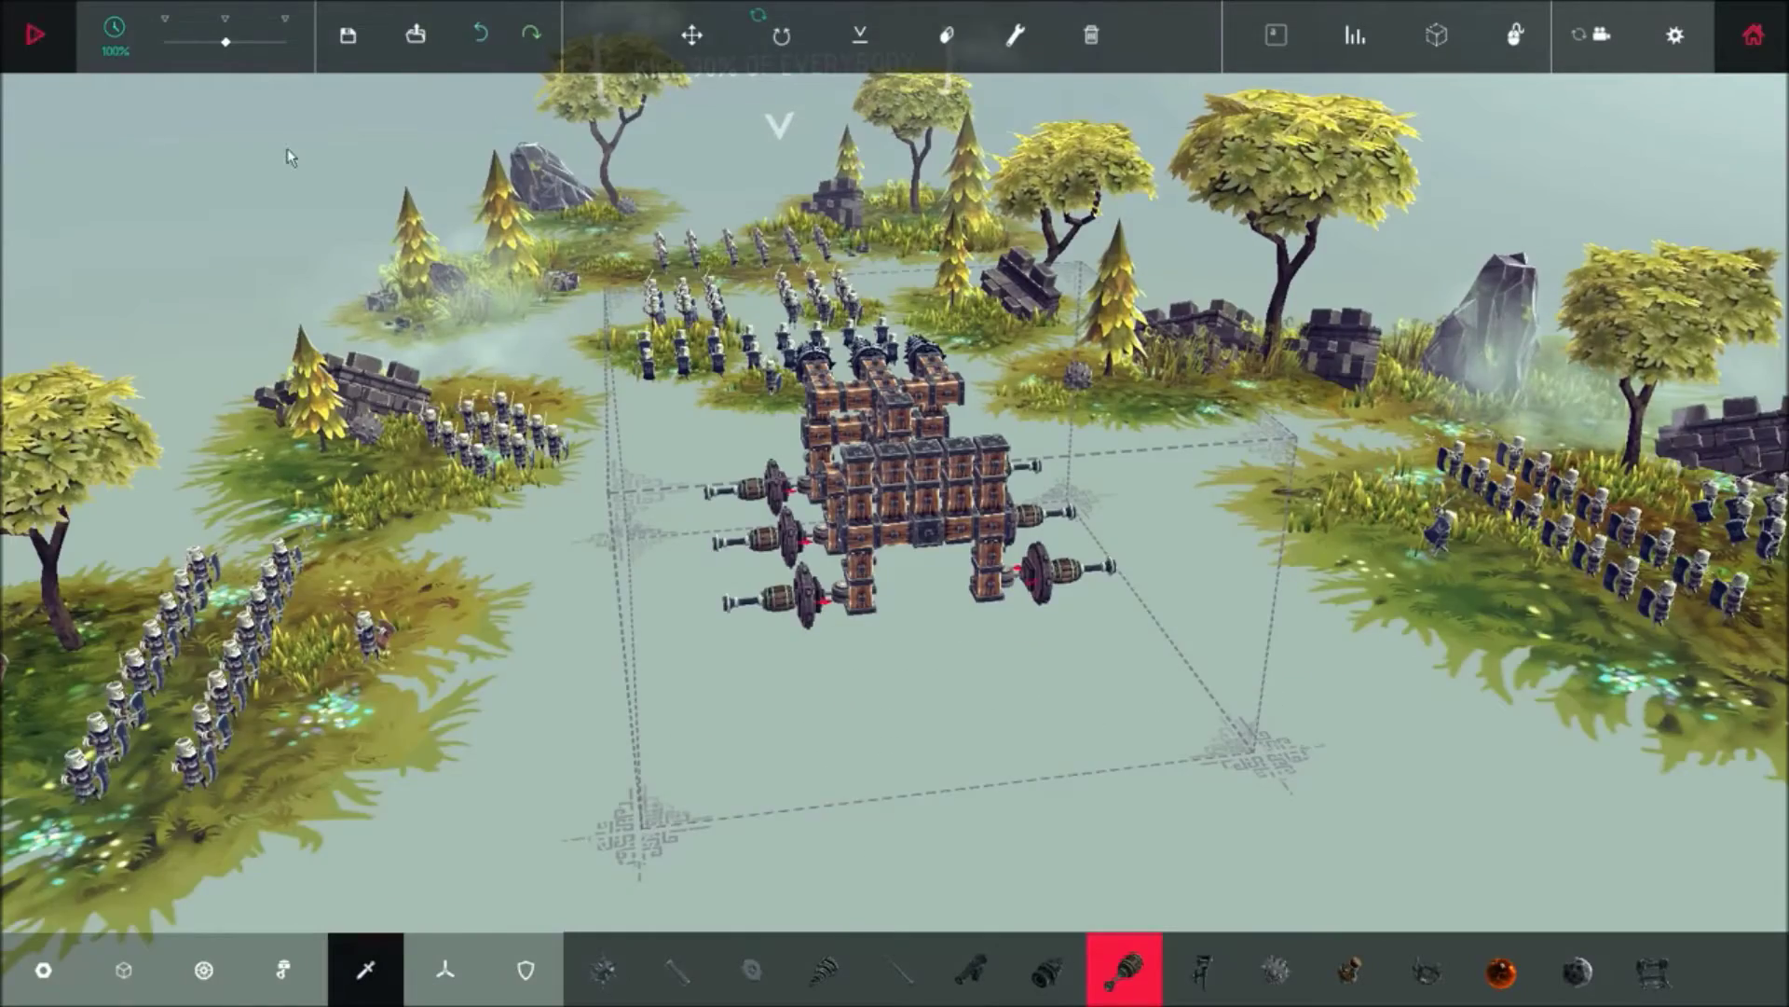
# Start the simulation to send the cart into The Queen's Fodder army
pyautogui.click(38, 42)
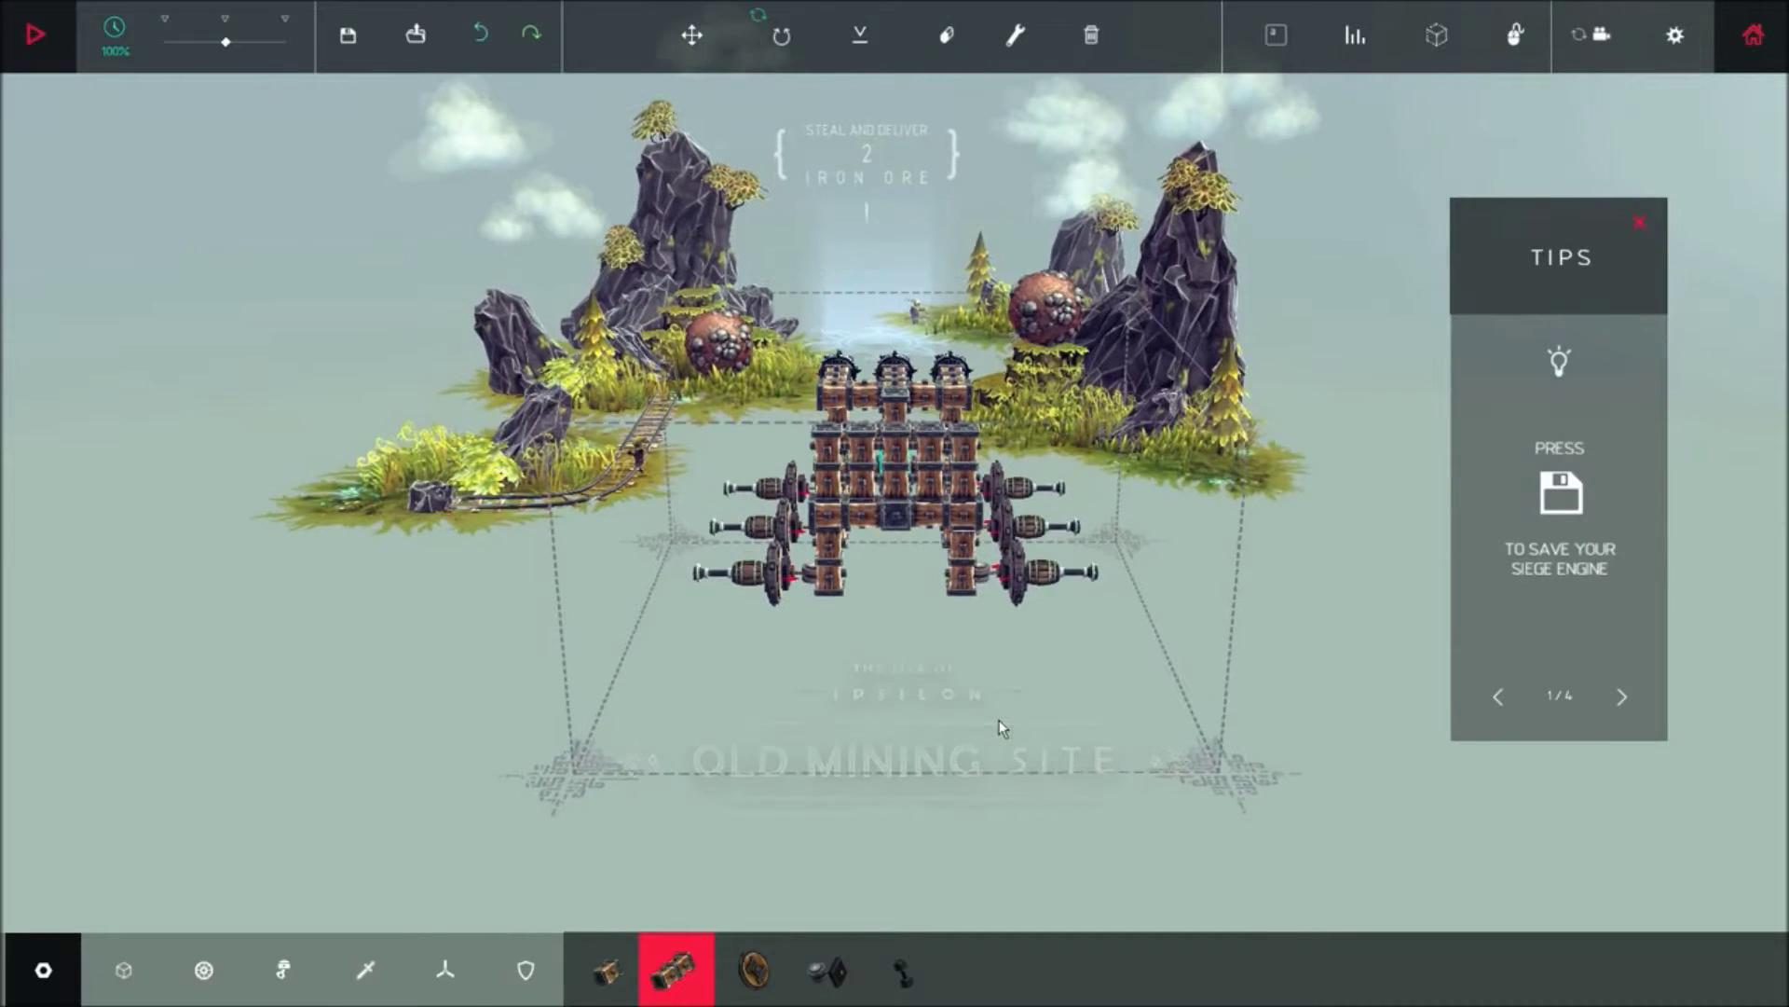
# Scrap the previous machine, leaving only the lone core block
pyautogui.moveTo(1151, 703); pyautogui.dragTo(830, 605)
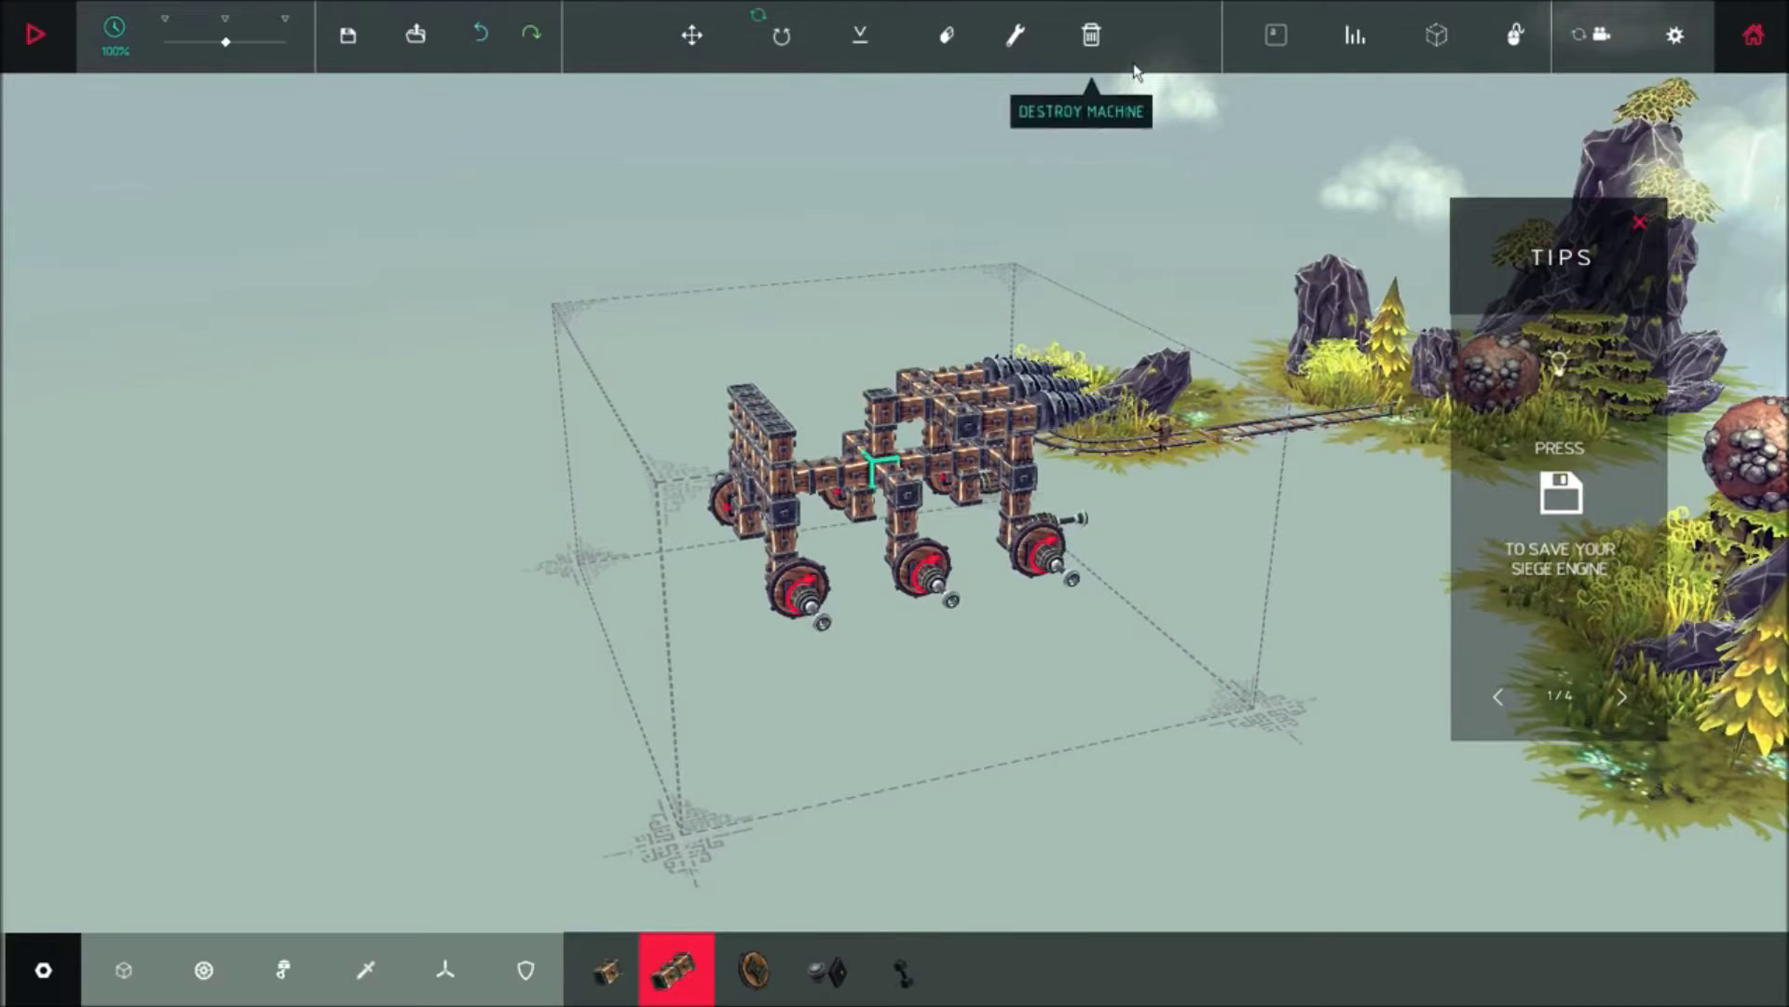
pyautogui.click(1091, 135)
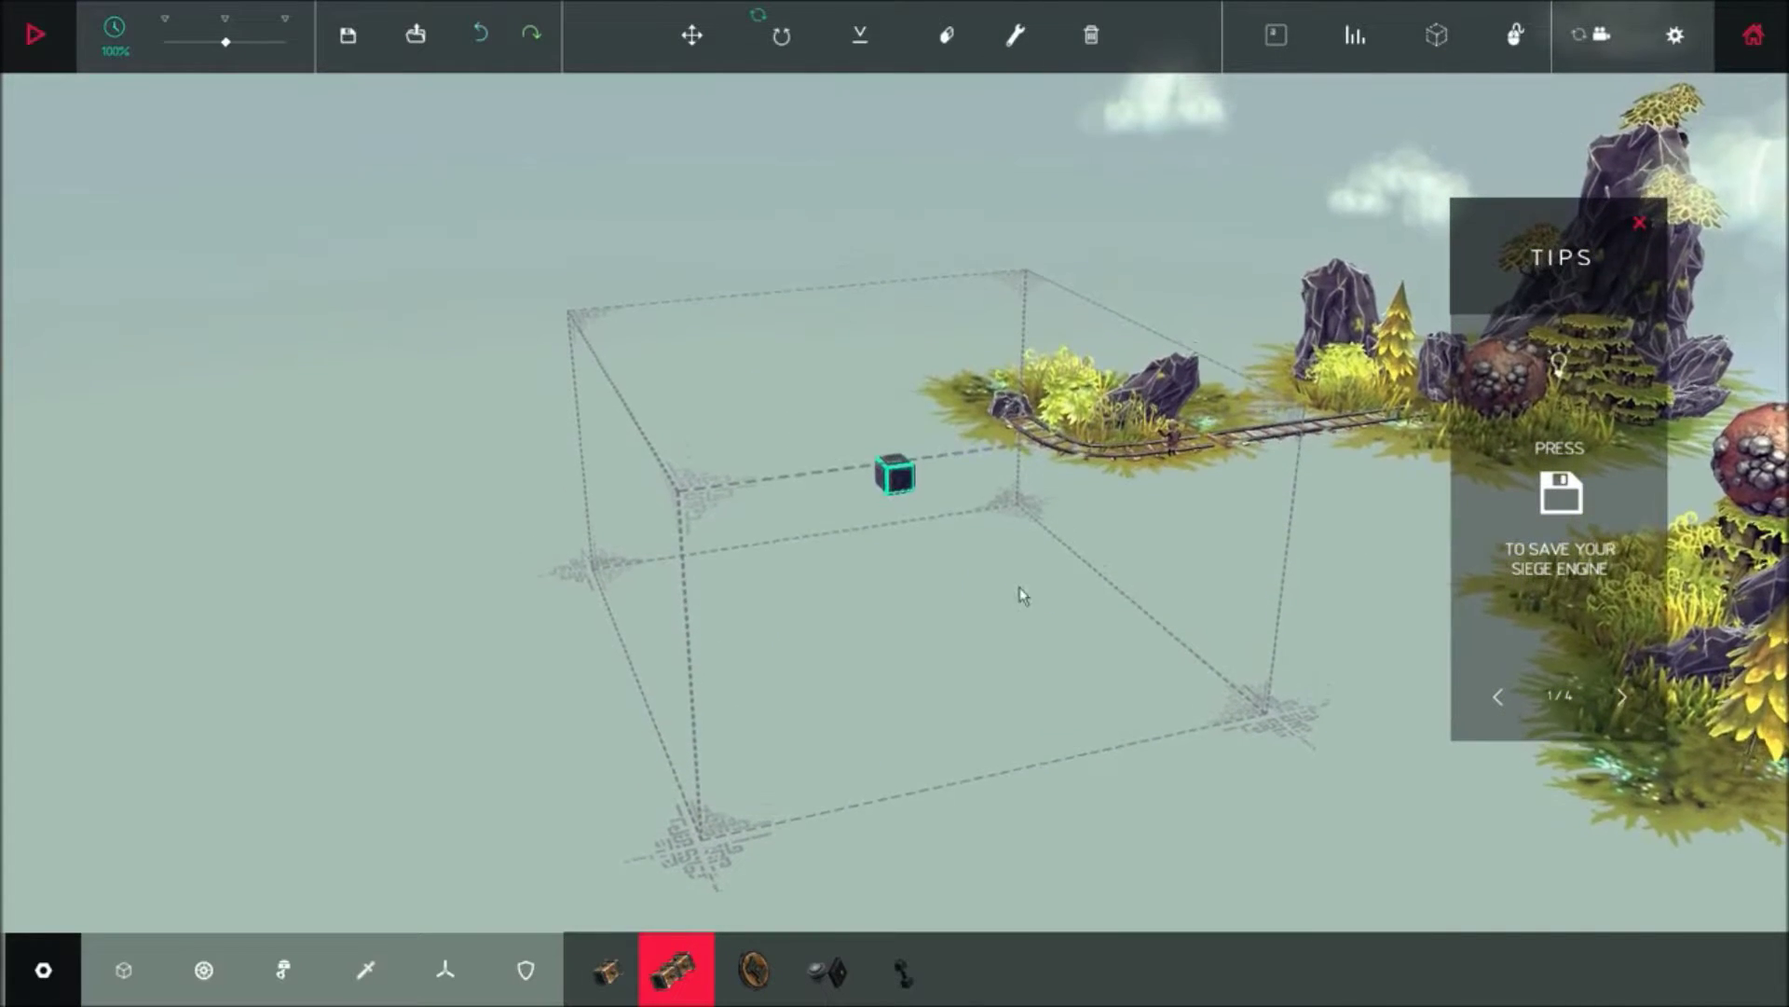
pyautogui.moveTo(1006, 597); pyautogui.dragTo(1307, 601)
pyautogui.scroll(-3, 1336, 445)
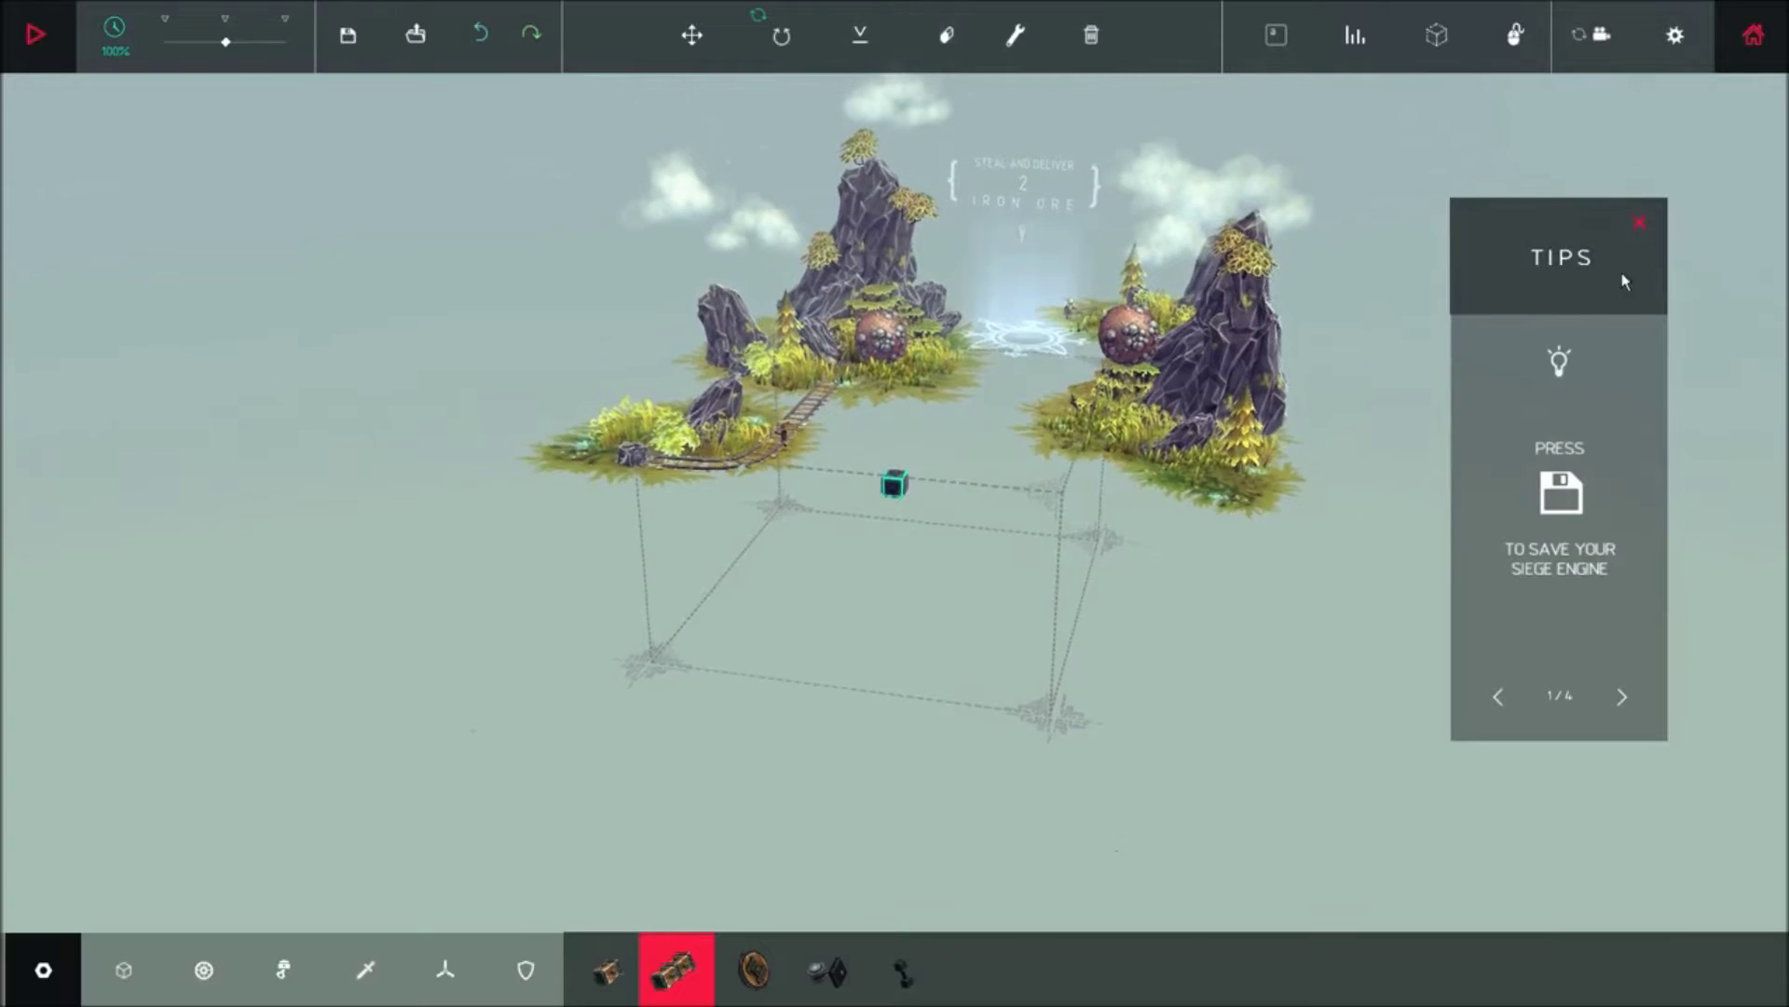
# Close the tips panel and bring the core block into view
pyautogui.click(1637, 223)
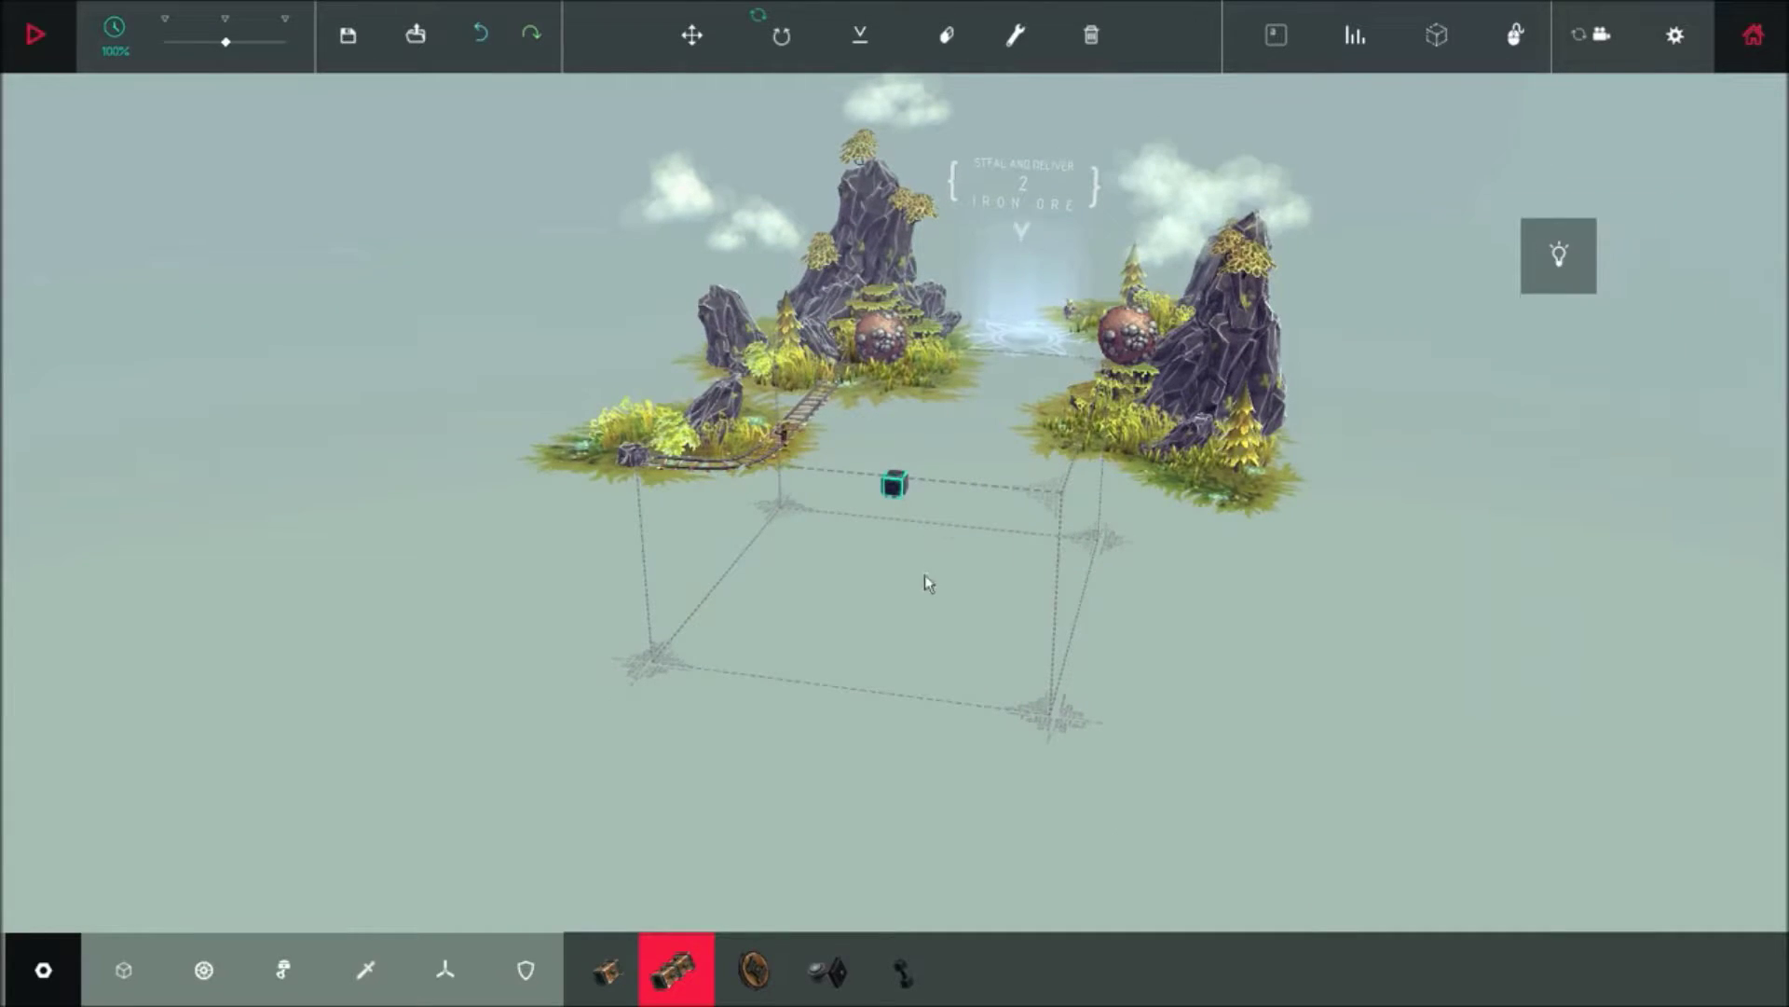
pyautogui.moveTo(930, 578)
pyautogui.mouseDown()
pyautogui.moveTo(1064, 507)
pyautogui.moveTo(656, 393)
pyautogui.moveTo(569, 349)
pyautogui.moveTo(735, 387)
pyautogui.moveTo(1120, 599)
pyautogui.moveTo(901, 527)
pyautogui.moveTo(804, 751)
pyautogui.mouseUp()
pyautogui.scroll(3, 1064, 508)
pyautogui.moveTo(1099, 490)
pyautogui.mouseDown()
pyautogui.moveTo(839, 421)
pyautogui.moveTo(912, 464)
pyautogui.mouseUp()
# Attach wooden blocks around the core block to form the frame and its legs
pyautogui.click(898, 465)
pyautogui.moveTo(1072, 534)
pyautogui.mouseDown()
pyautogui.moveTo(951, 475)
pyautogui.moveTo(1014, 454)
pyautogui.mouseUp()
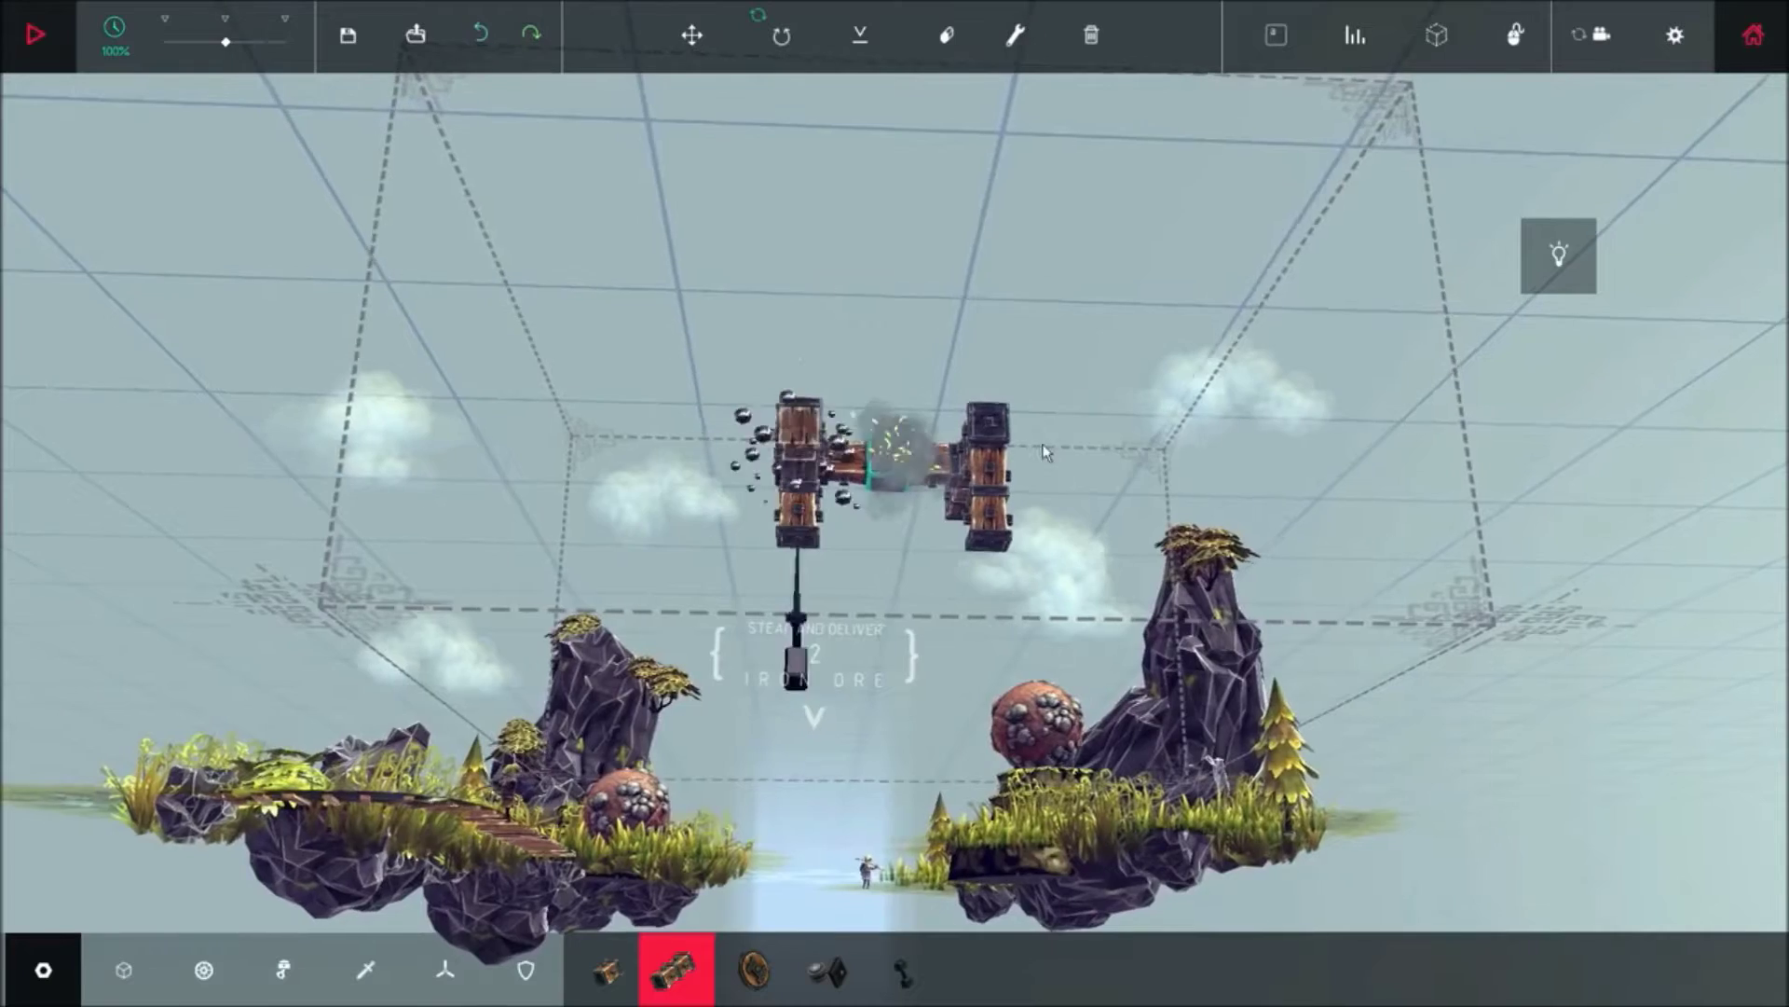
pyautogui.moveTo(1001, 455); pyautogui.dragTo(882, 476)
pyautogui.click(923, 423)
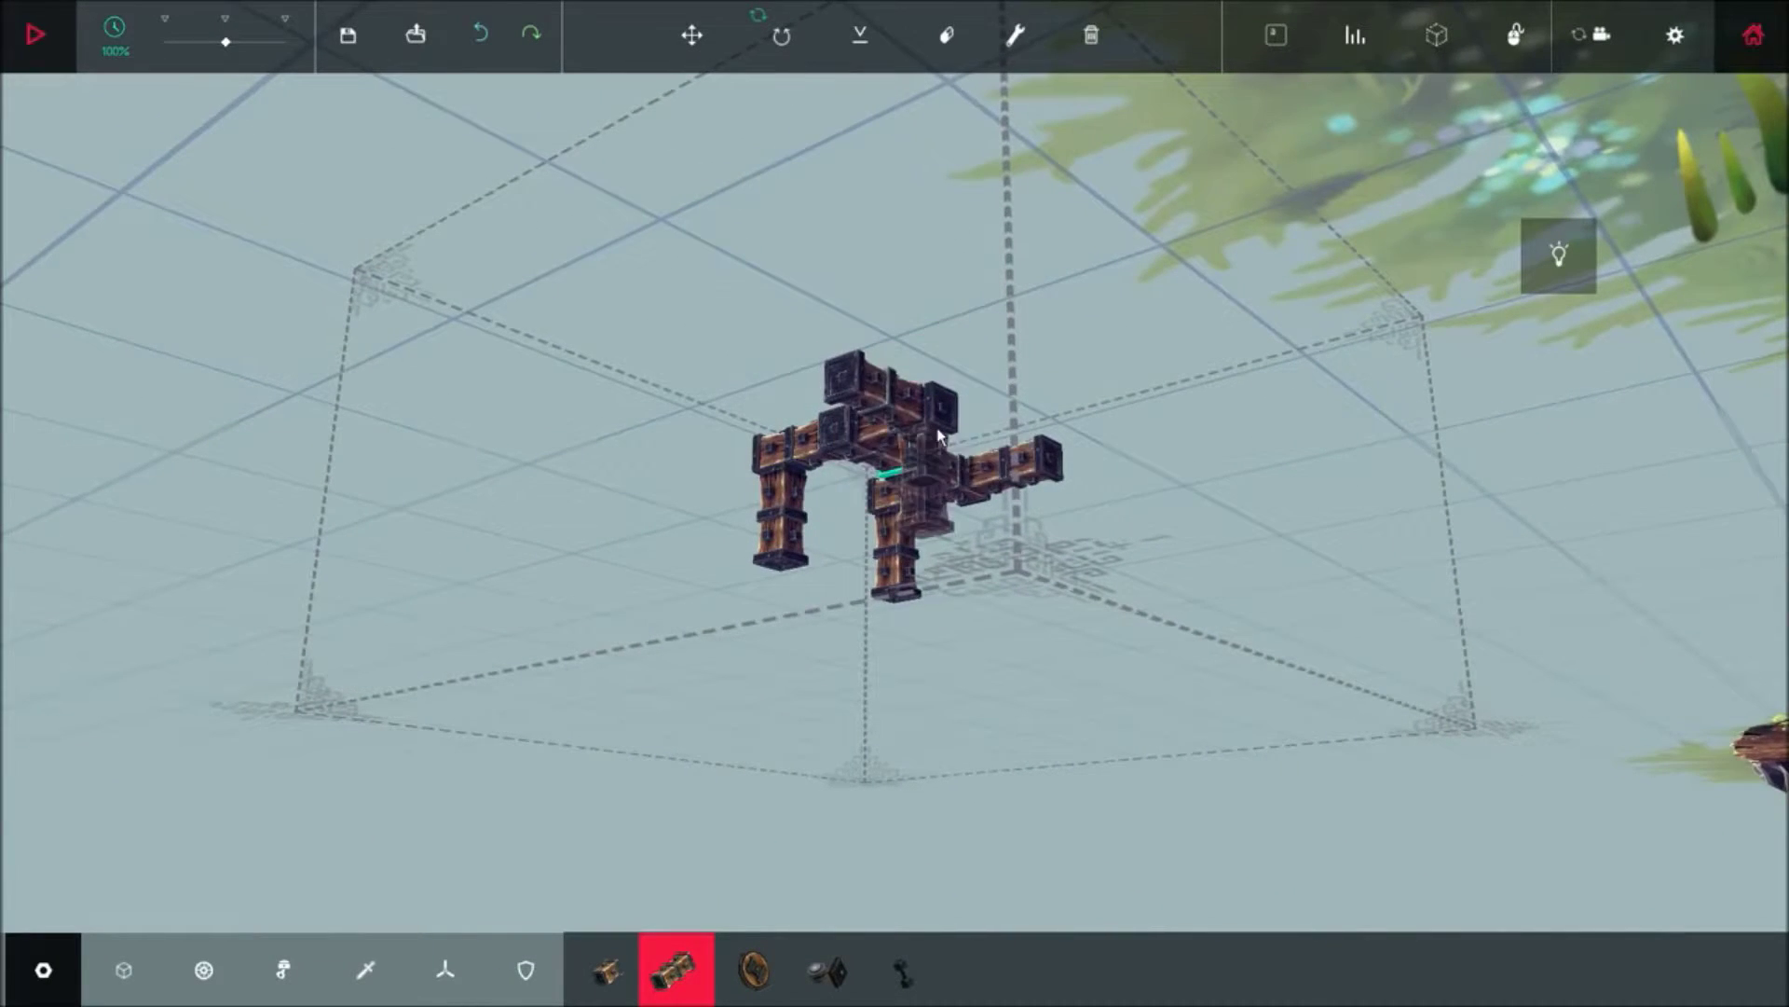
pyautogui.moveTo(940, 437); pyautogui.dragTo(1040, 495)
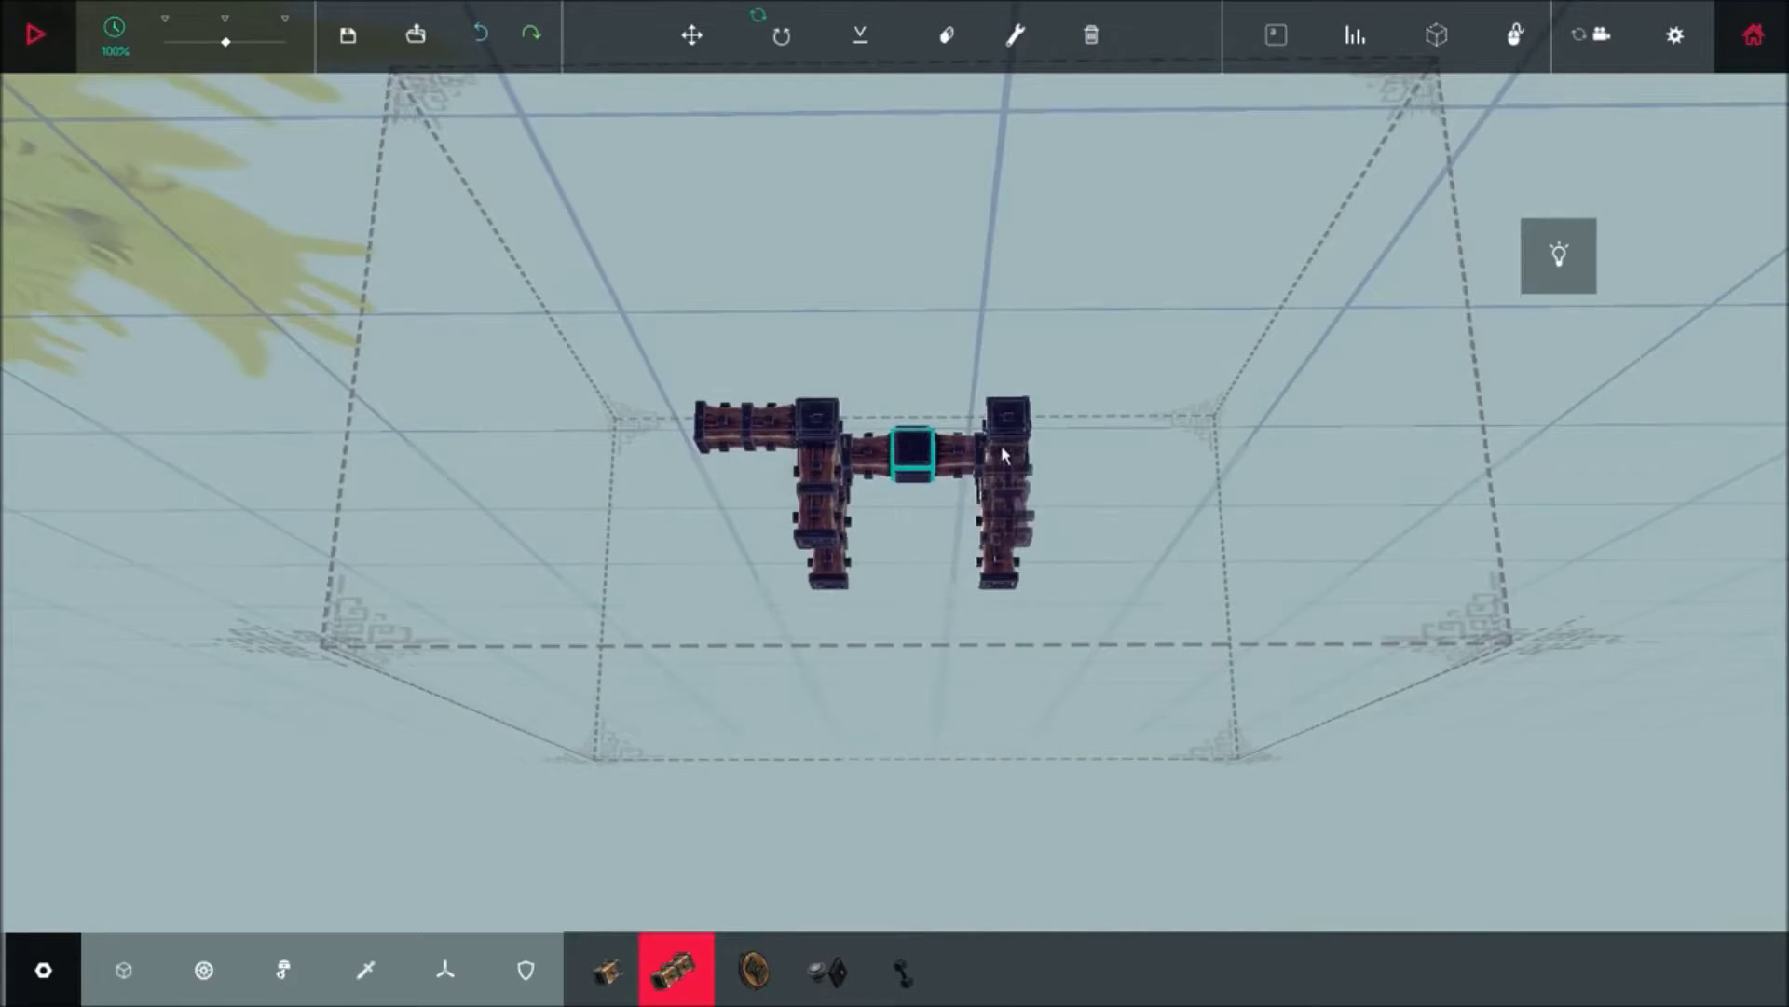
pyautogui.click(947, 34)
pyautogui.moveTo(749, 421)
pyautogui.mouseDown()
pyautogui.moveTo(1174, 532)
pyautogui.moveTo(587, 812)
pyautogui.mouseUp()
pyautogui.moveTo(1036, 615)
pyautogui.mouseDown()
pyautogui.moveTo(840, 531)
pyautogui.moveTo(979, 588)
pyautogui.mouseUp()
# Attach wheels from the Locomotion parts to the frame's legs
pyautogui.click(202, 970)
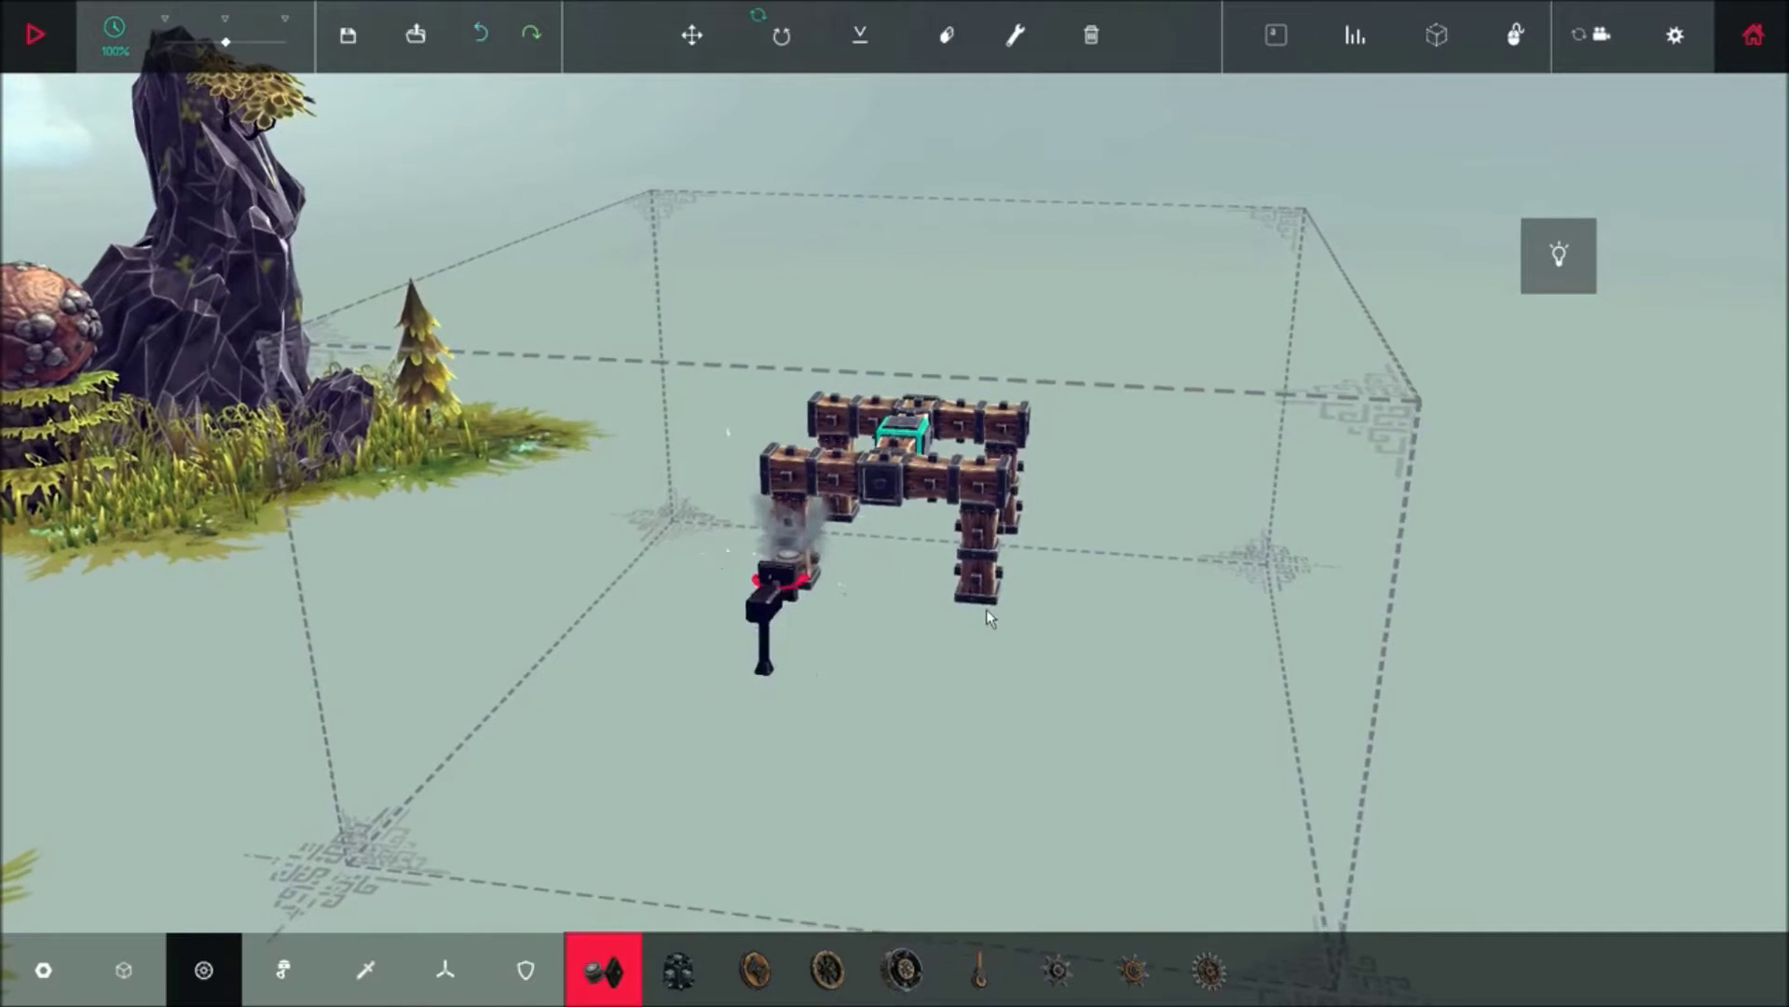
pyautogui.click(783, 573)
pyautogui.moveTo(783, 574); pyautogui.dragTo(1028, 602)
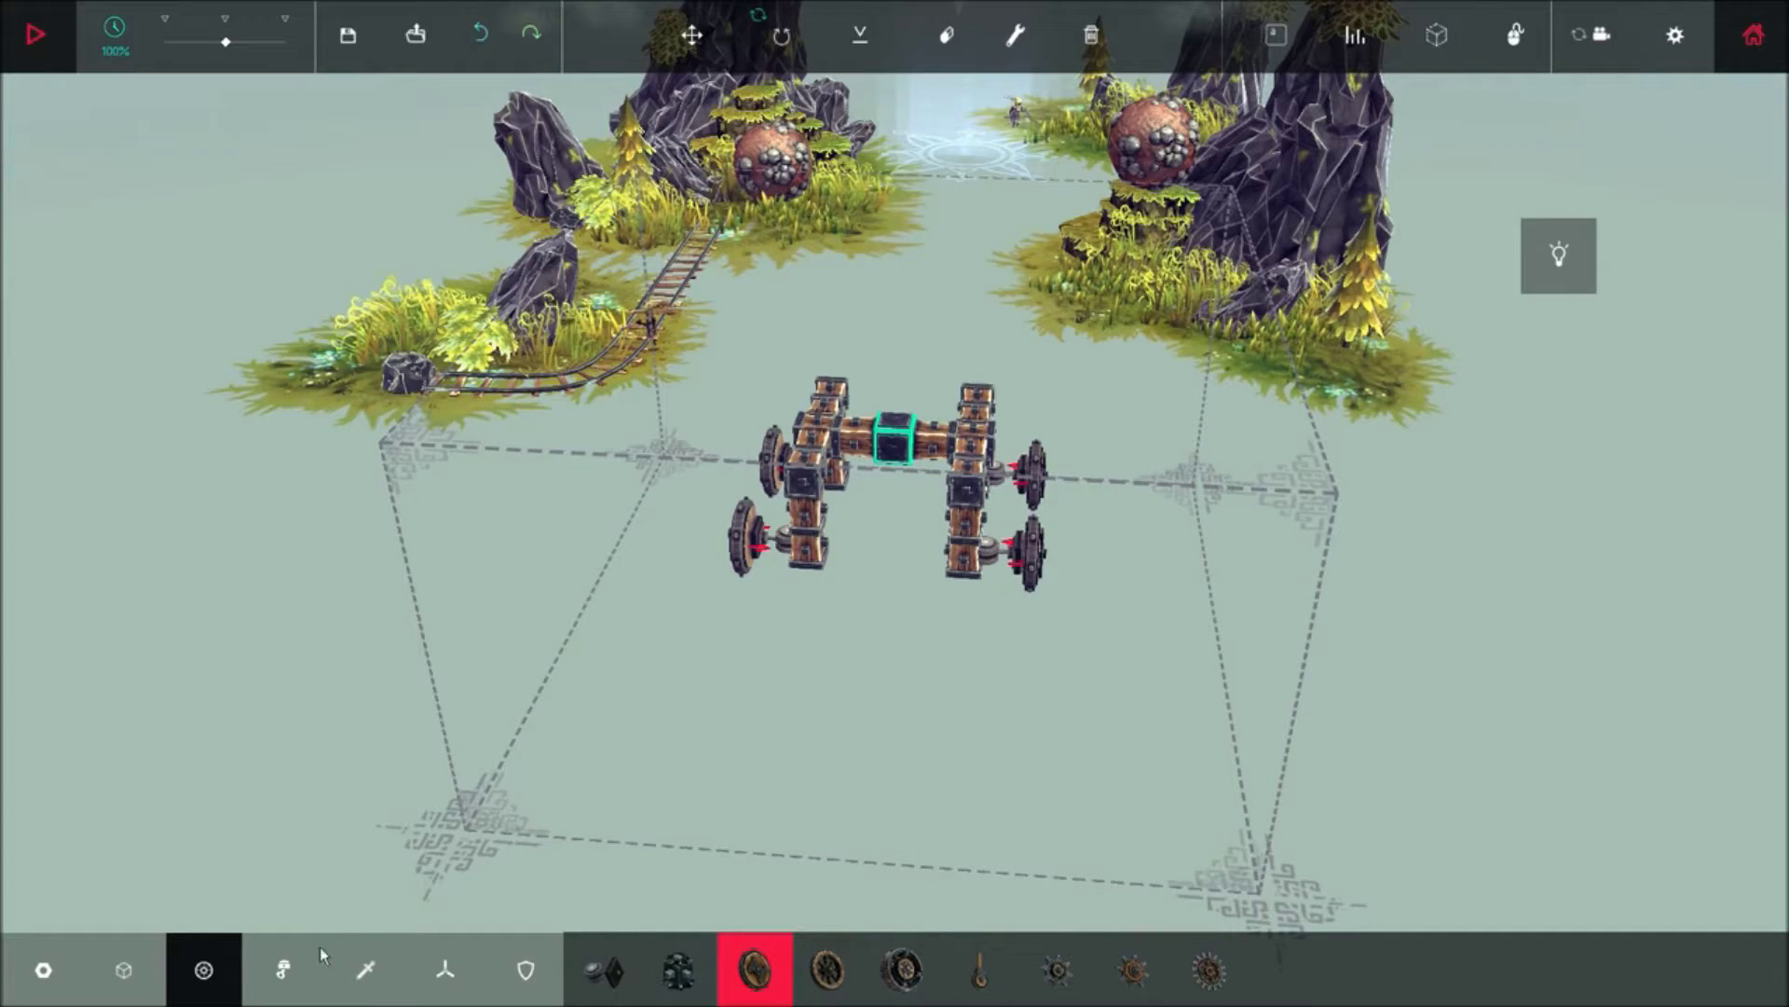
# Add a row of plain wooden blocks as a long boom angled toward the island
pyautogui.click(124, 969)
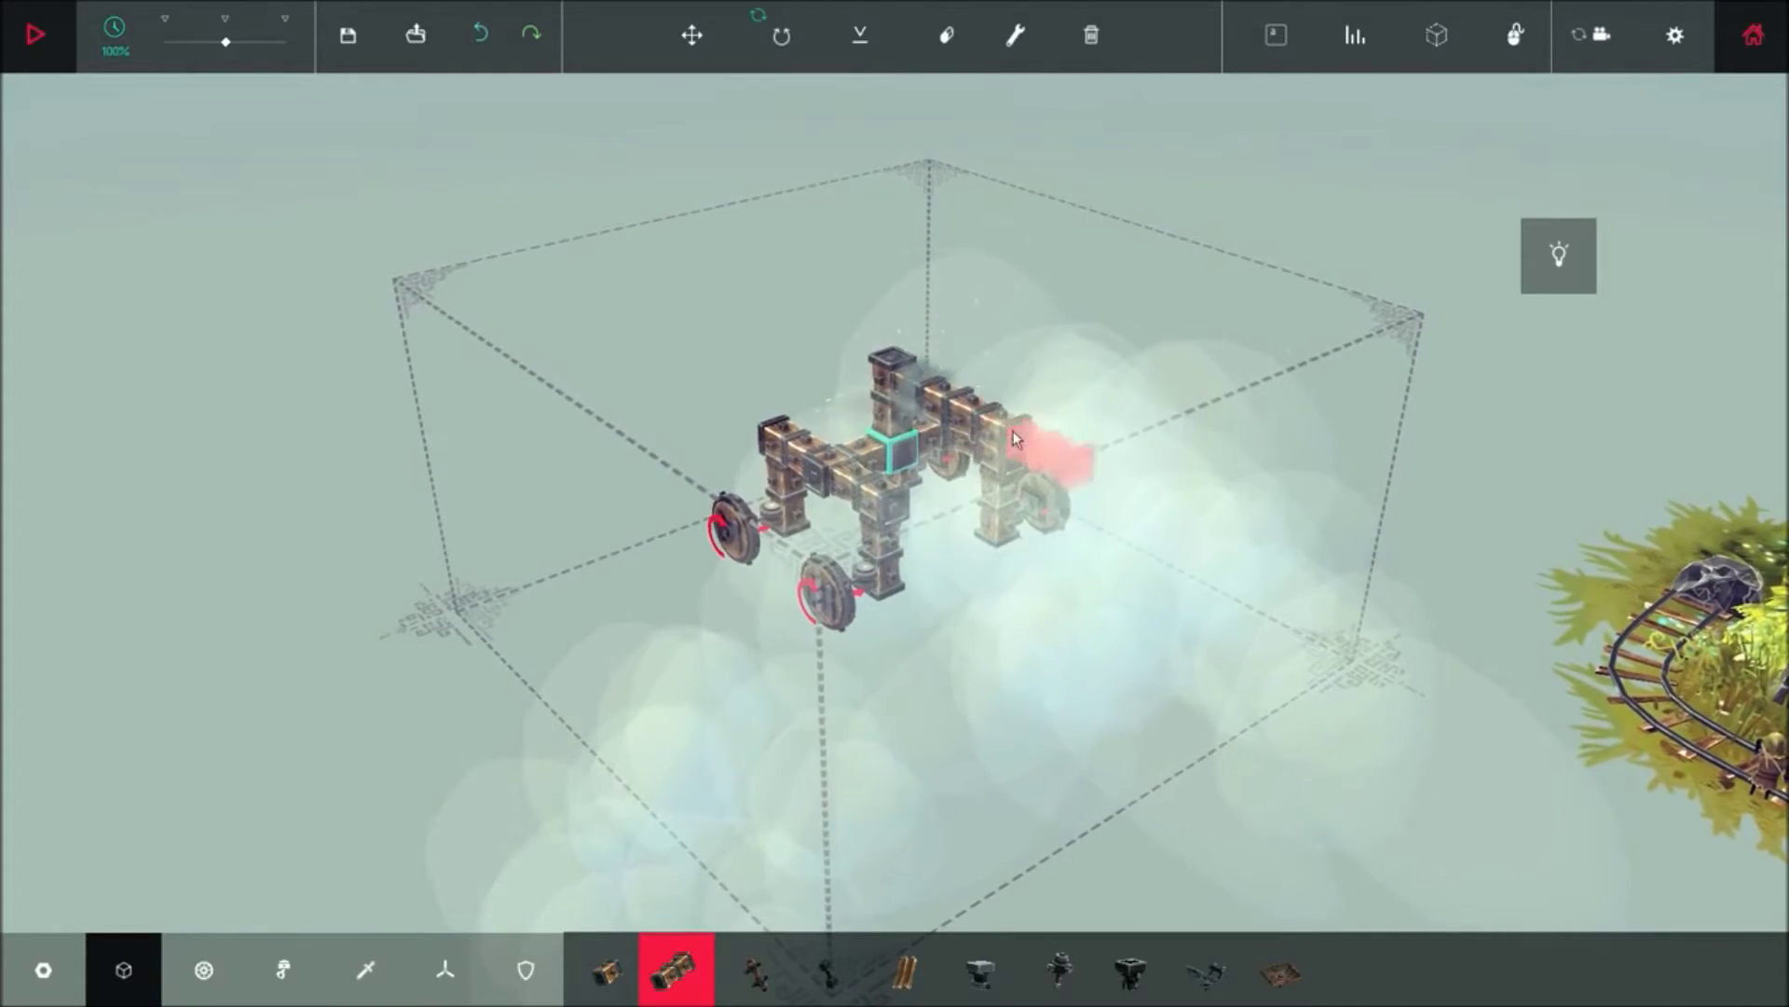
pyautogui.moveTo(1034, 457); pyautogui.dragTo(1715, 648)
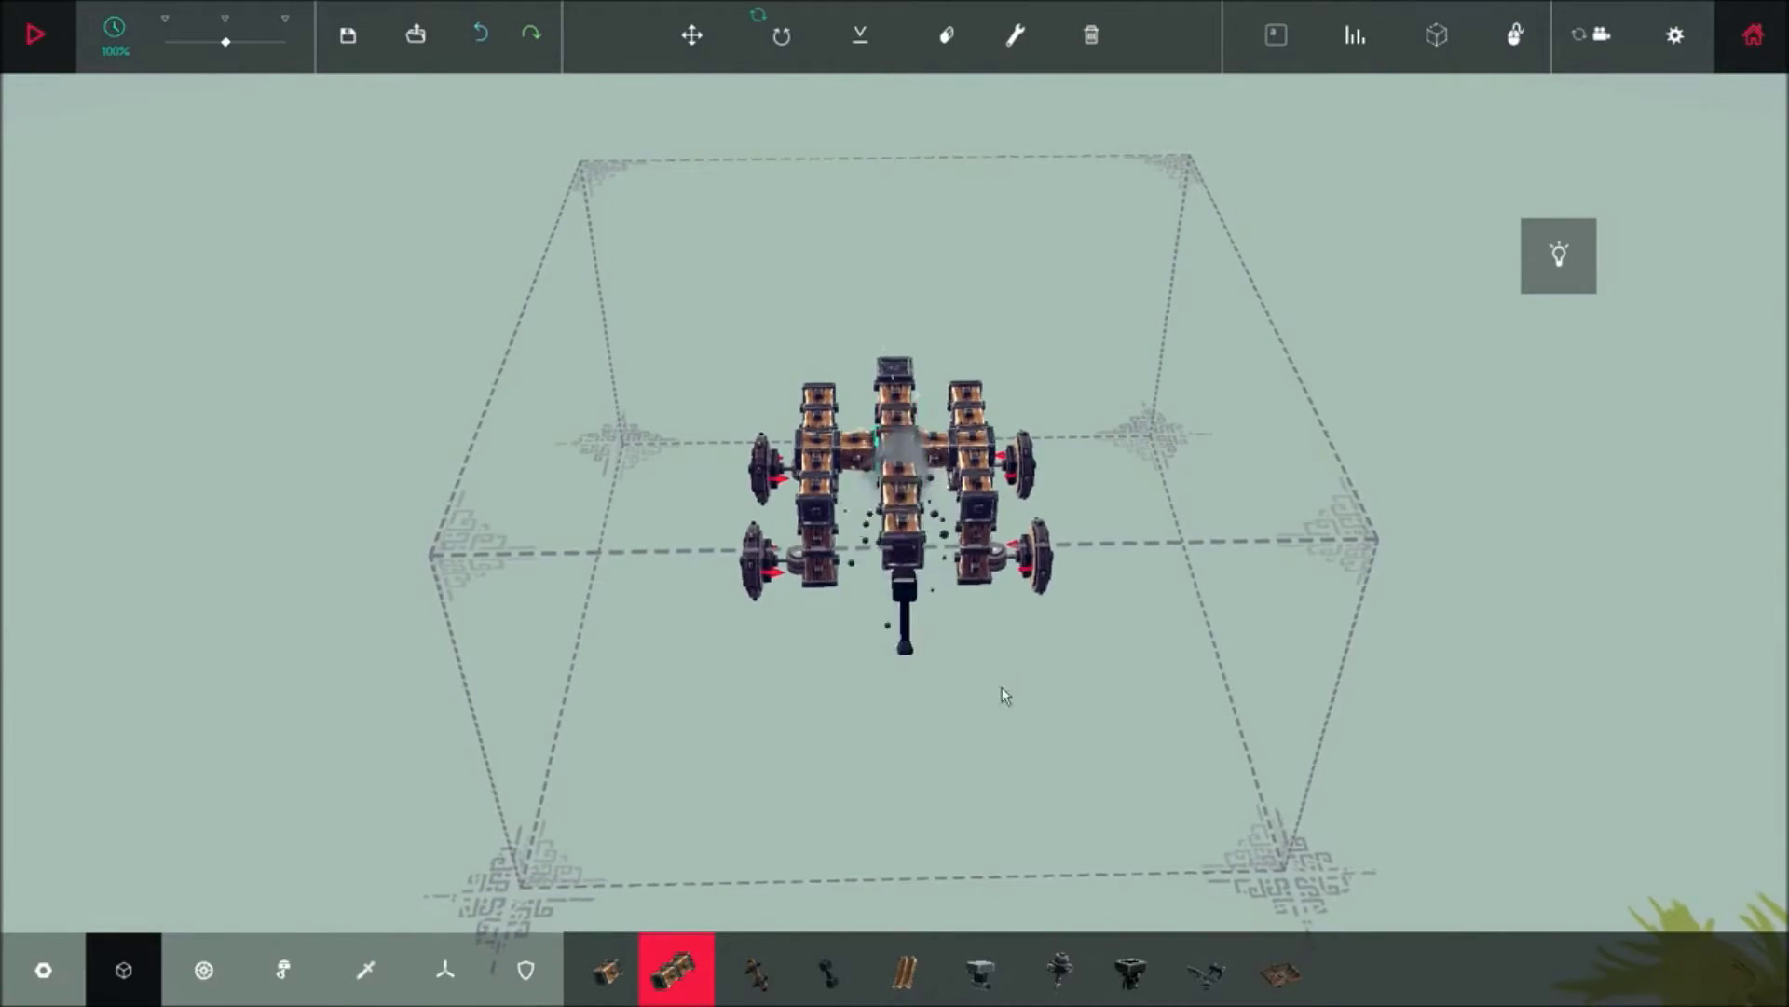
pyautogui.moveTo(907, 507); pyautogui.dragTo(1343, 605)
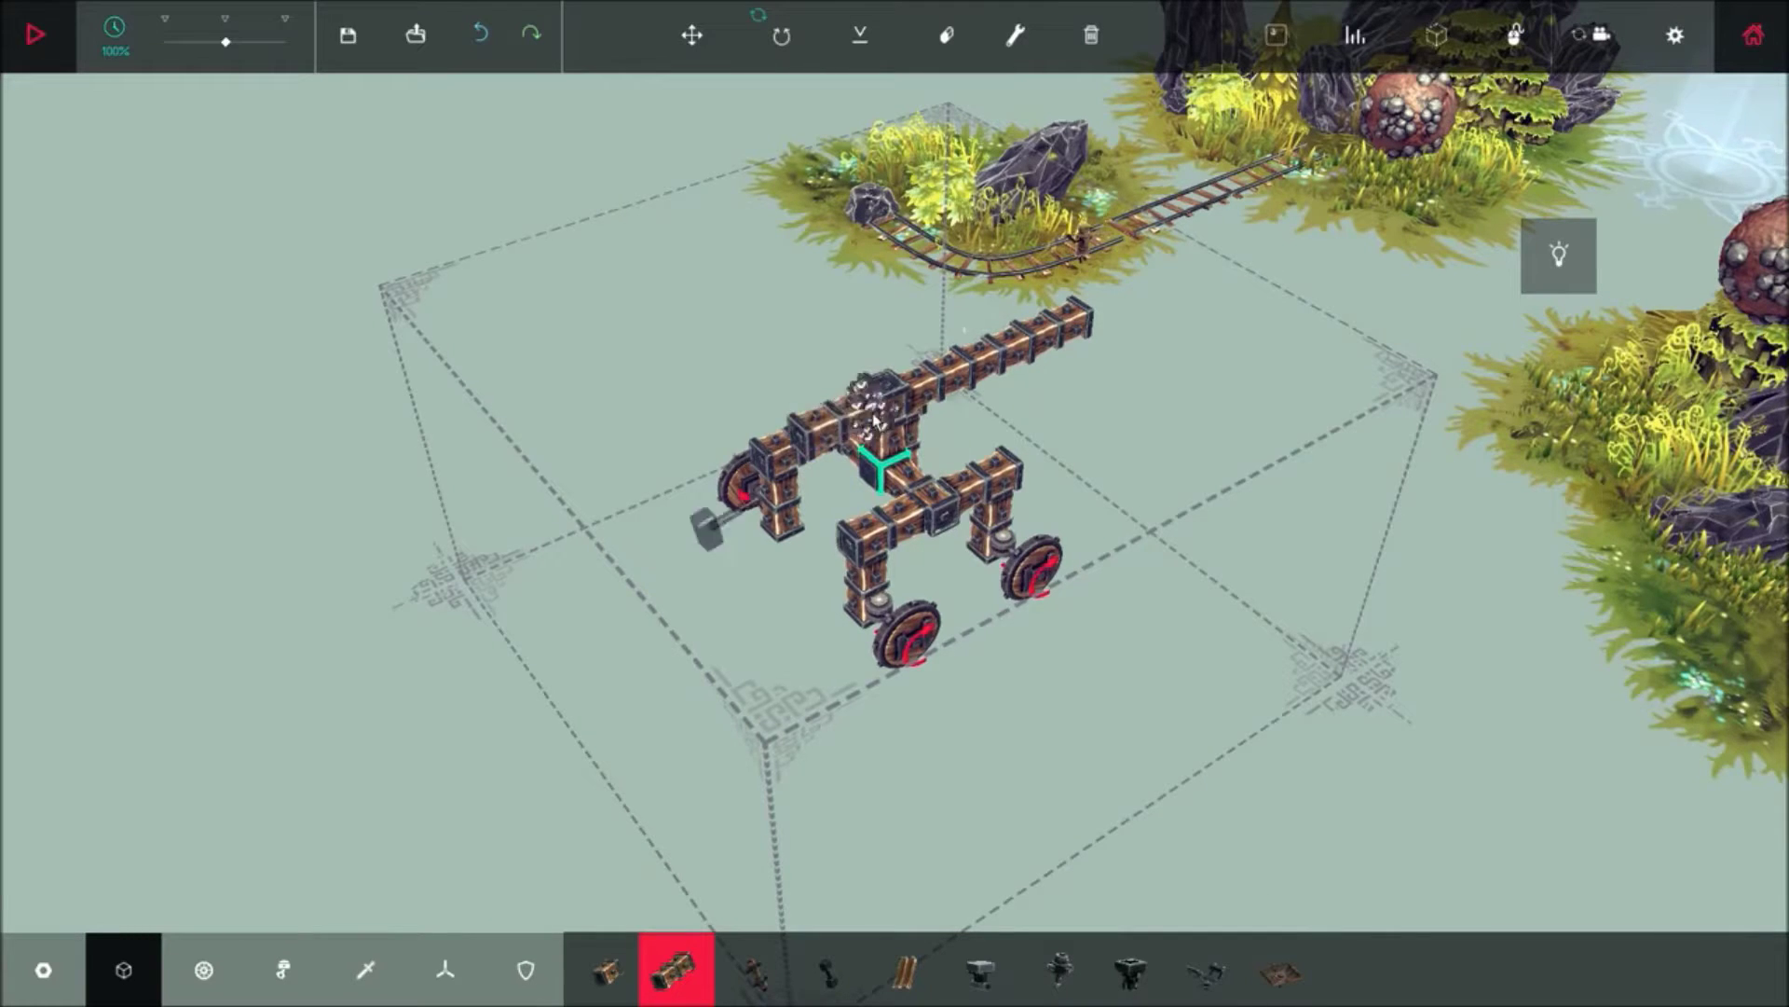
pyautogui.moveTo(980, 461); pyautogui.dragTo(1507, 458)
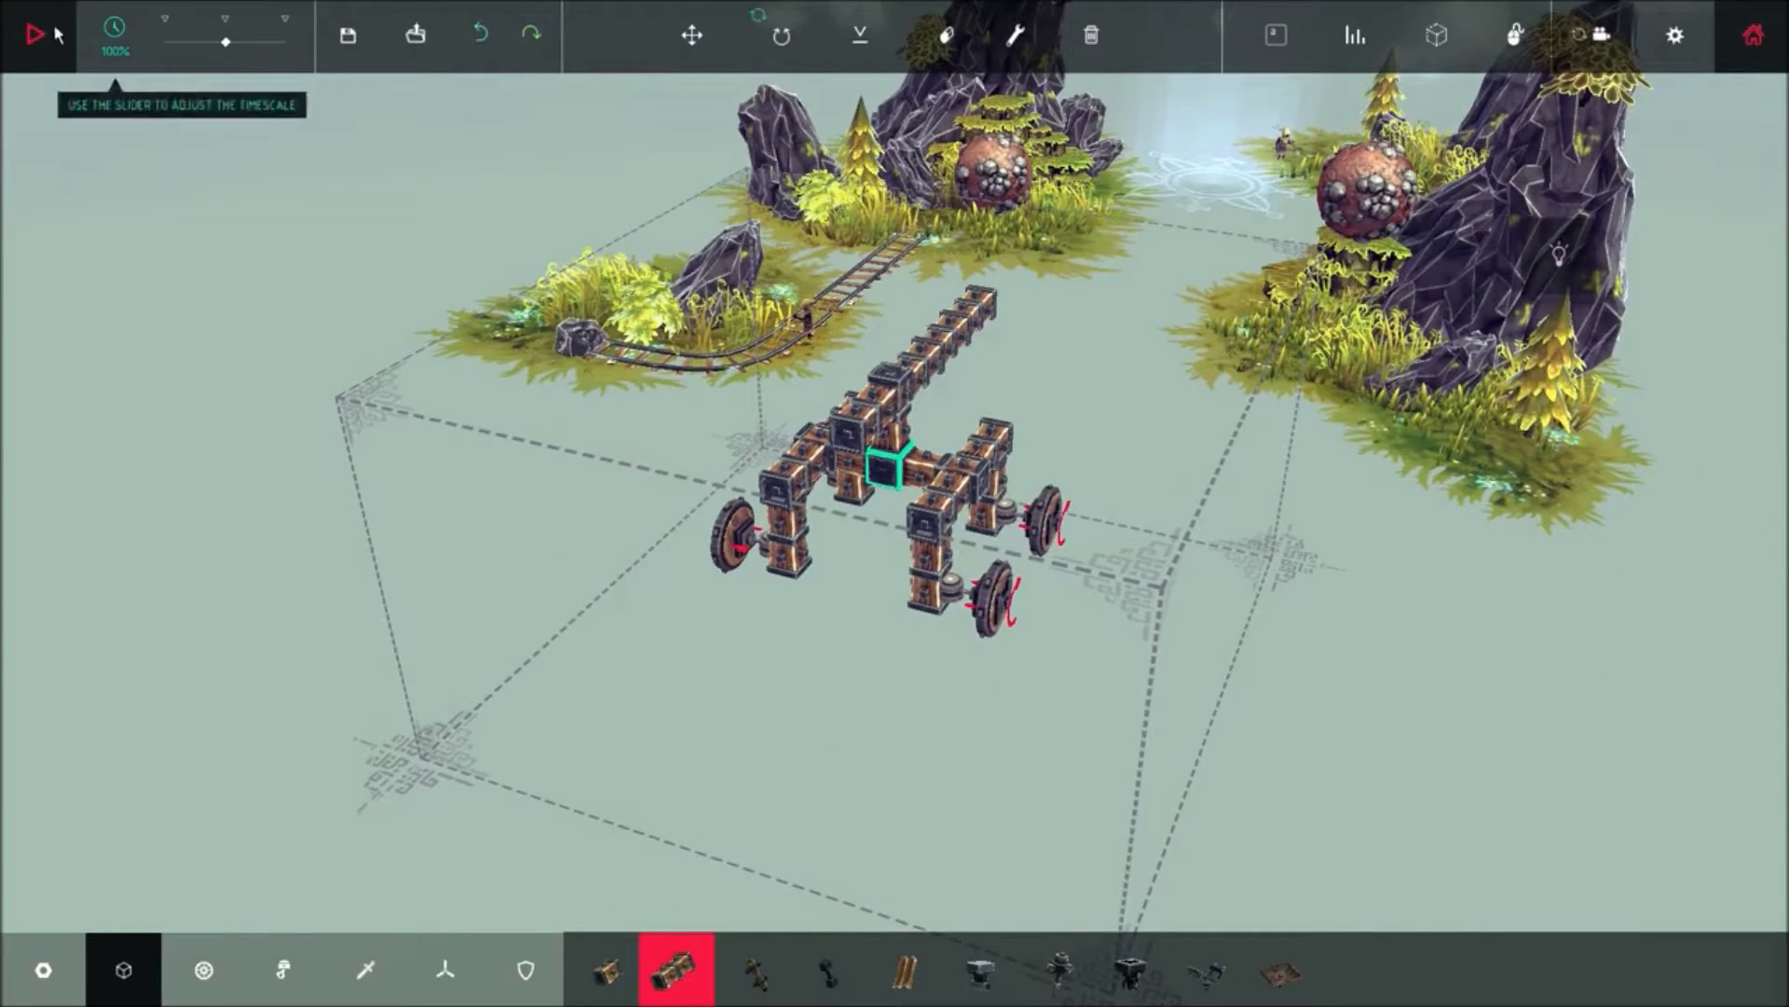
# Run the simulation and drive the boom cart toward the Old Mining Site rails
pyautogui.press('space')
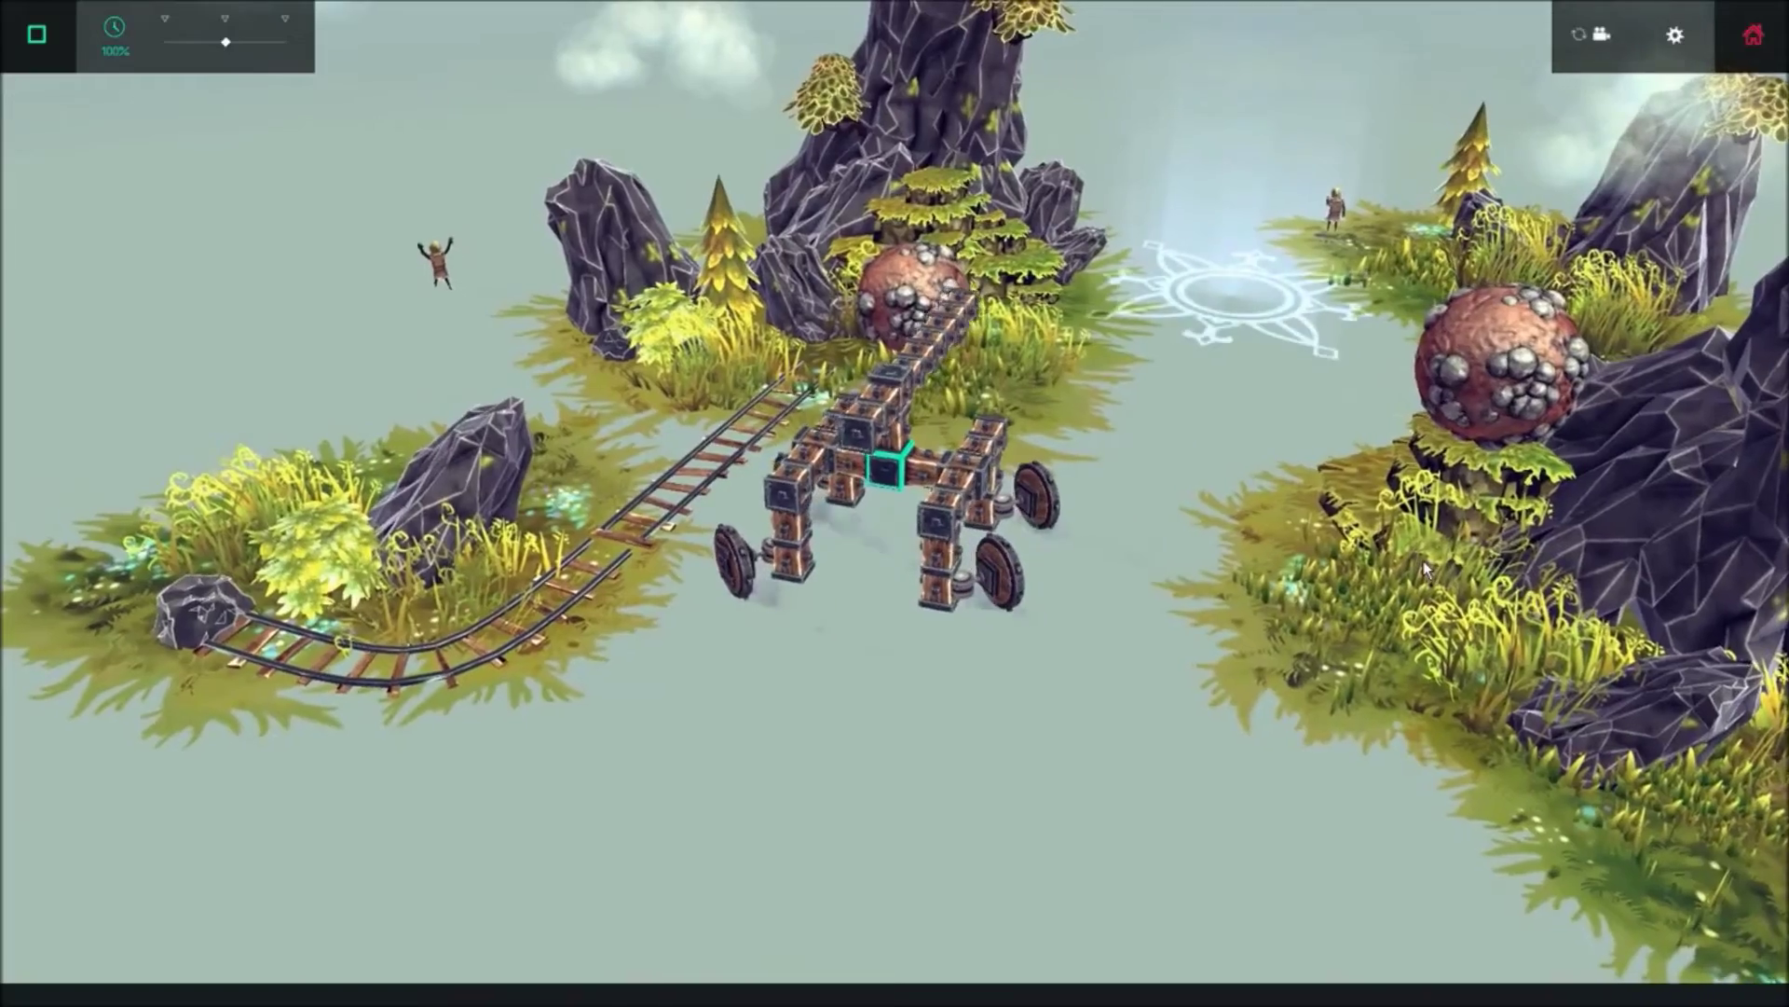
pyautogui.scroll(4, 1423, 561)
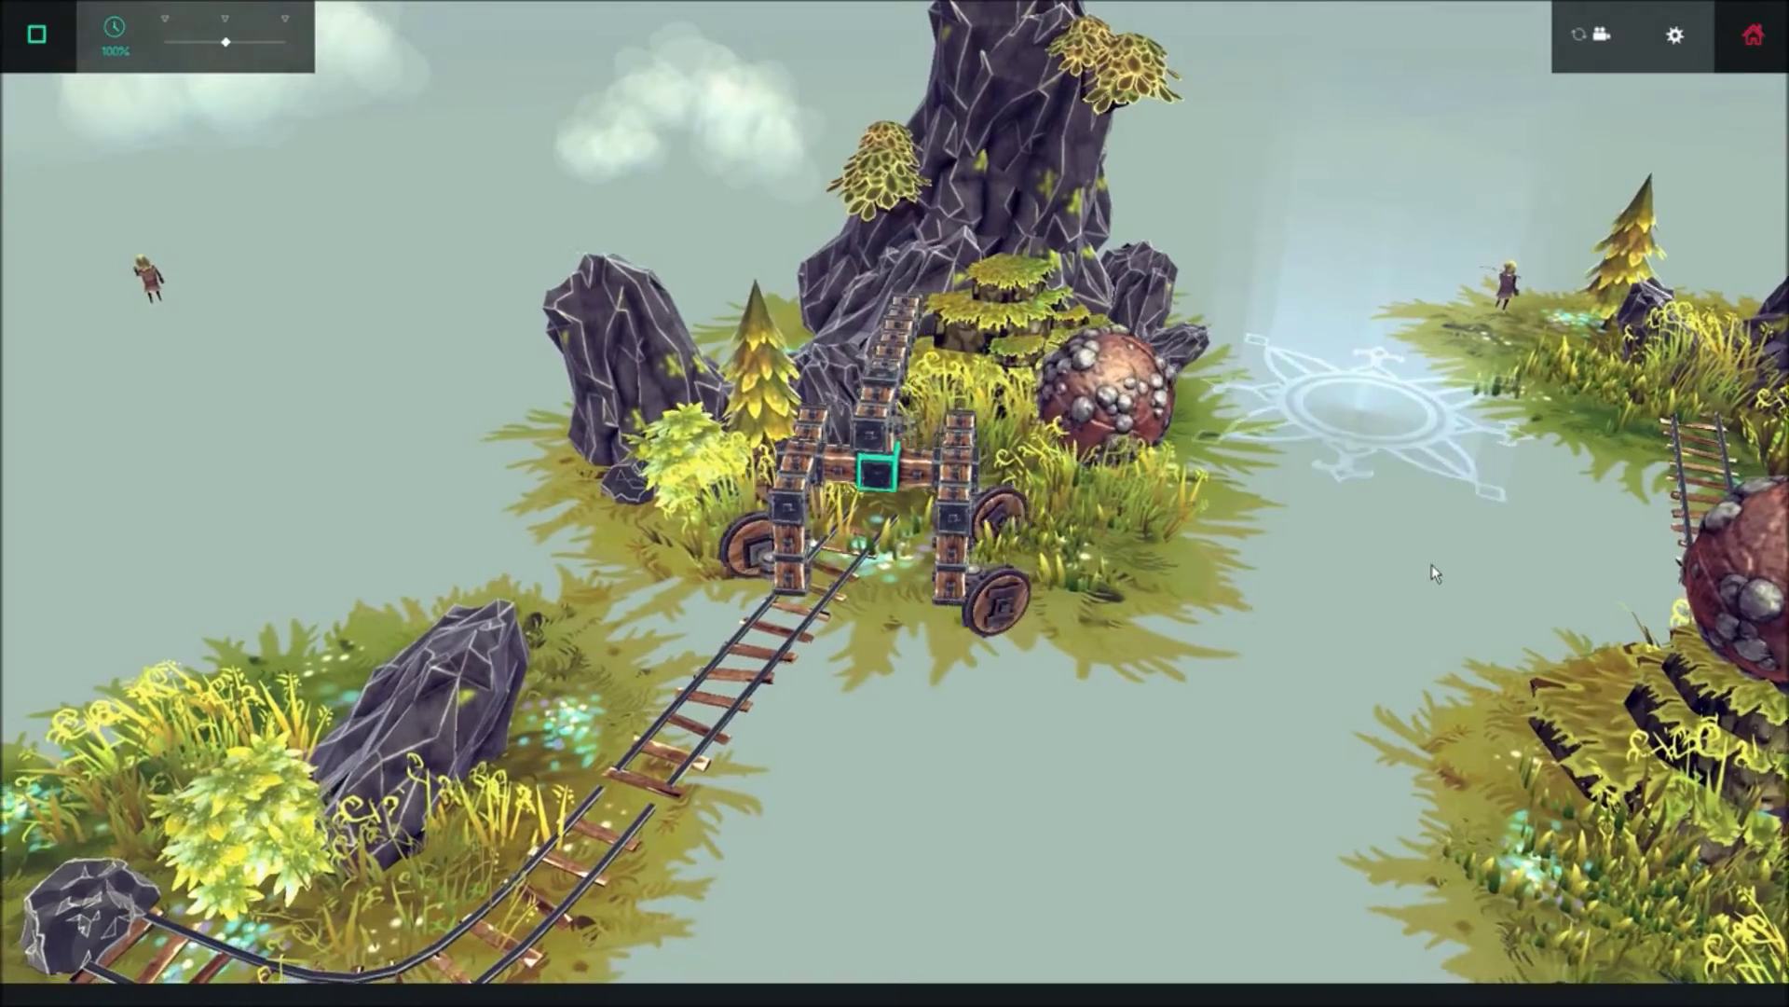
pyautogui.scroll(3, 1433, 564)
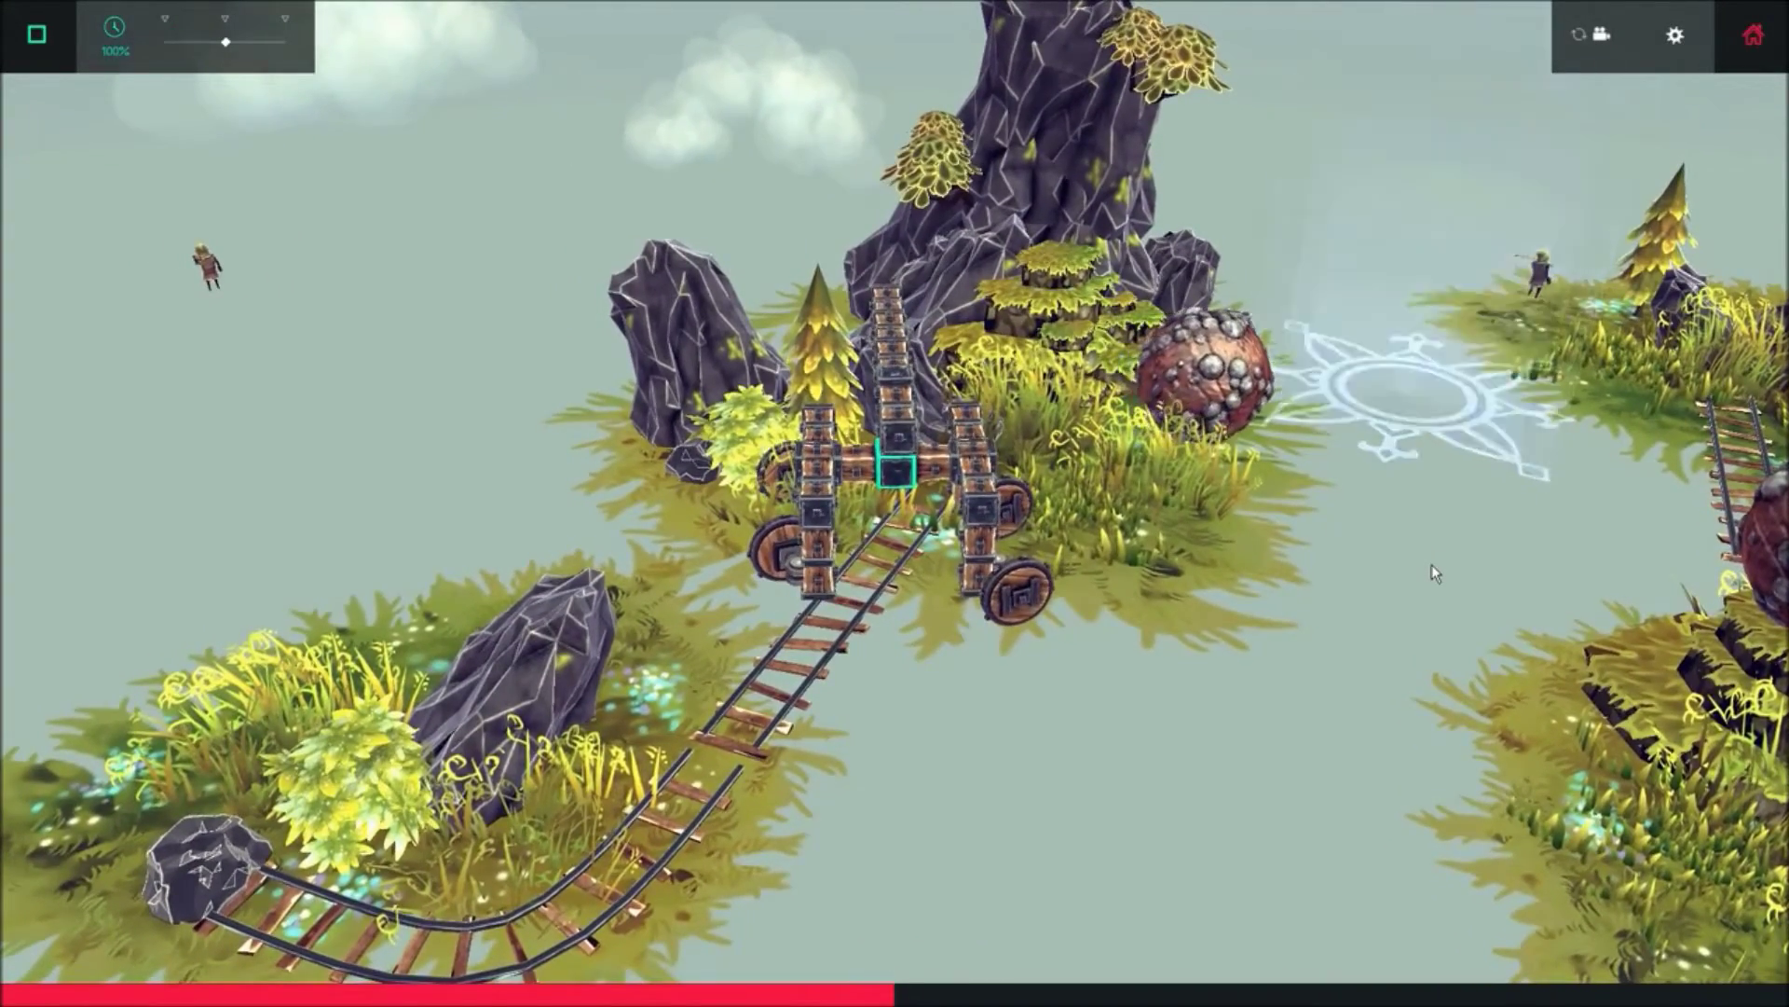
pyautogui.scroll(3, 1432, 564)
pyautogui.scroll(2, 1431, 564)
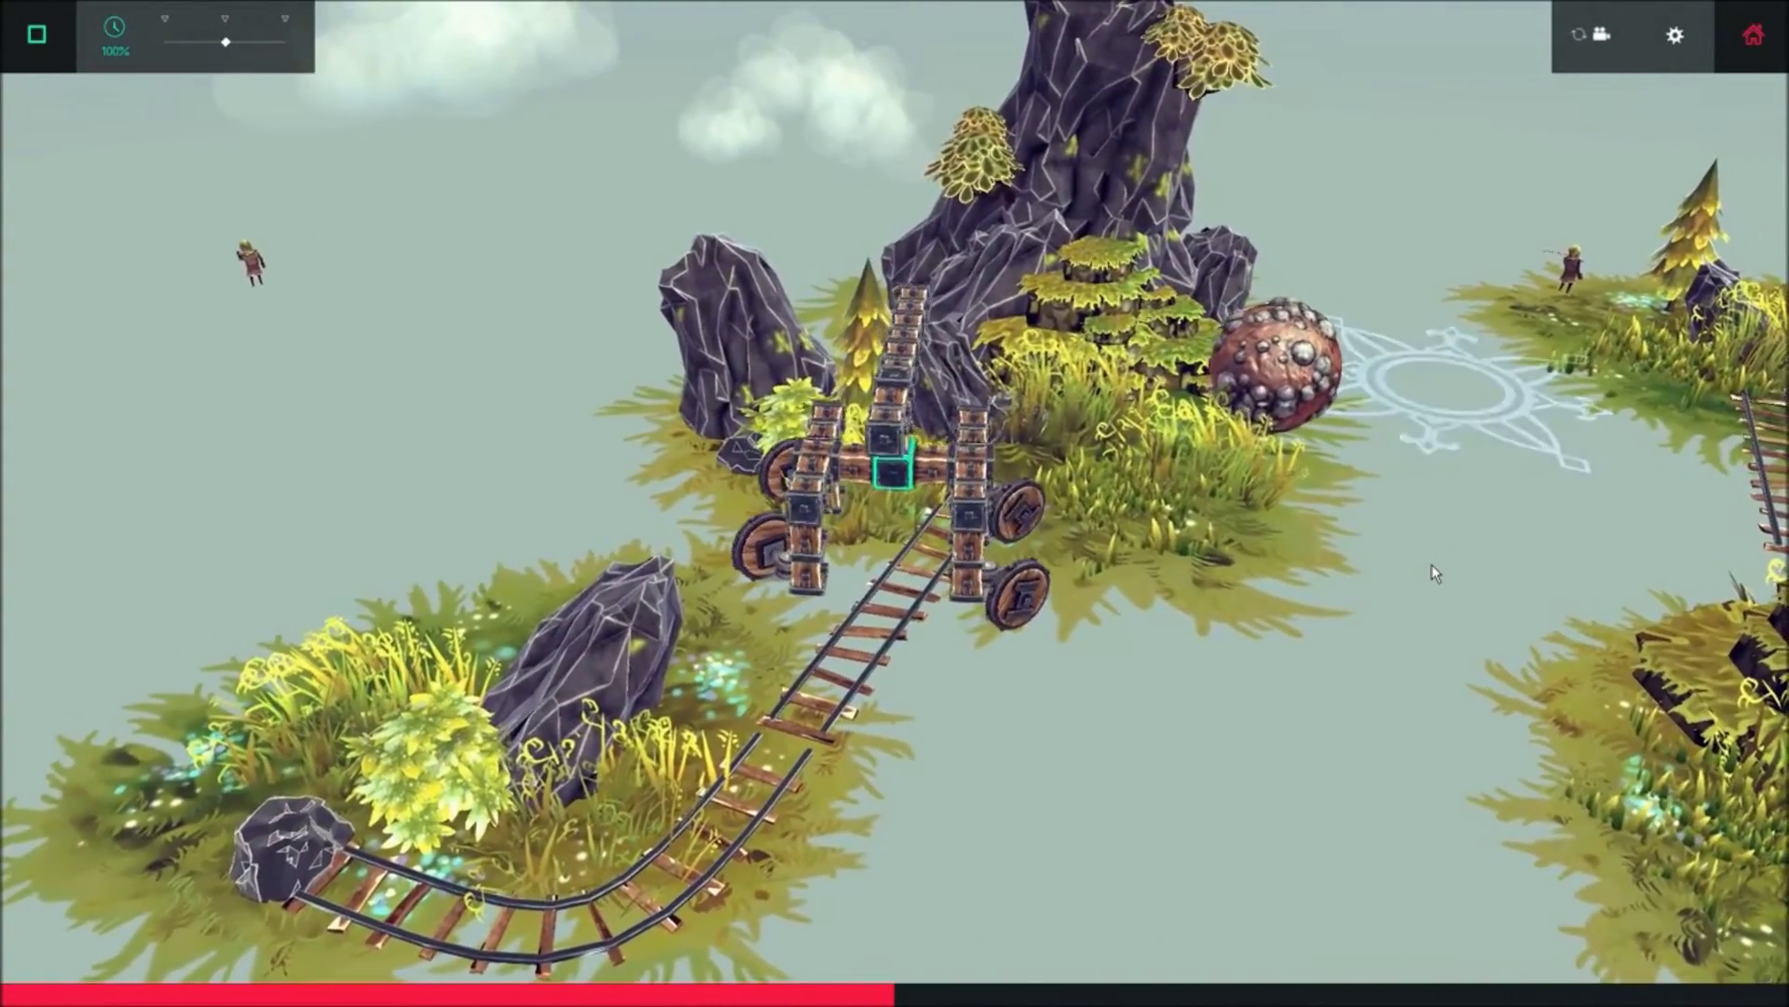
pyautogui.scroll(2, 1432, 564)
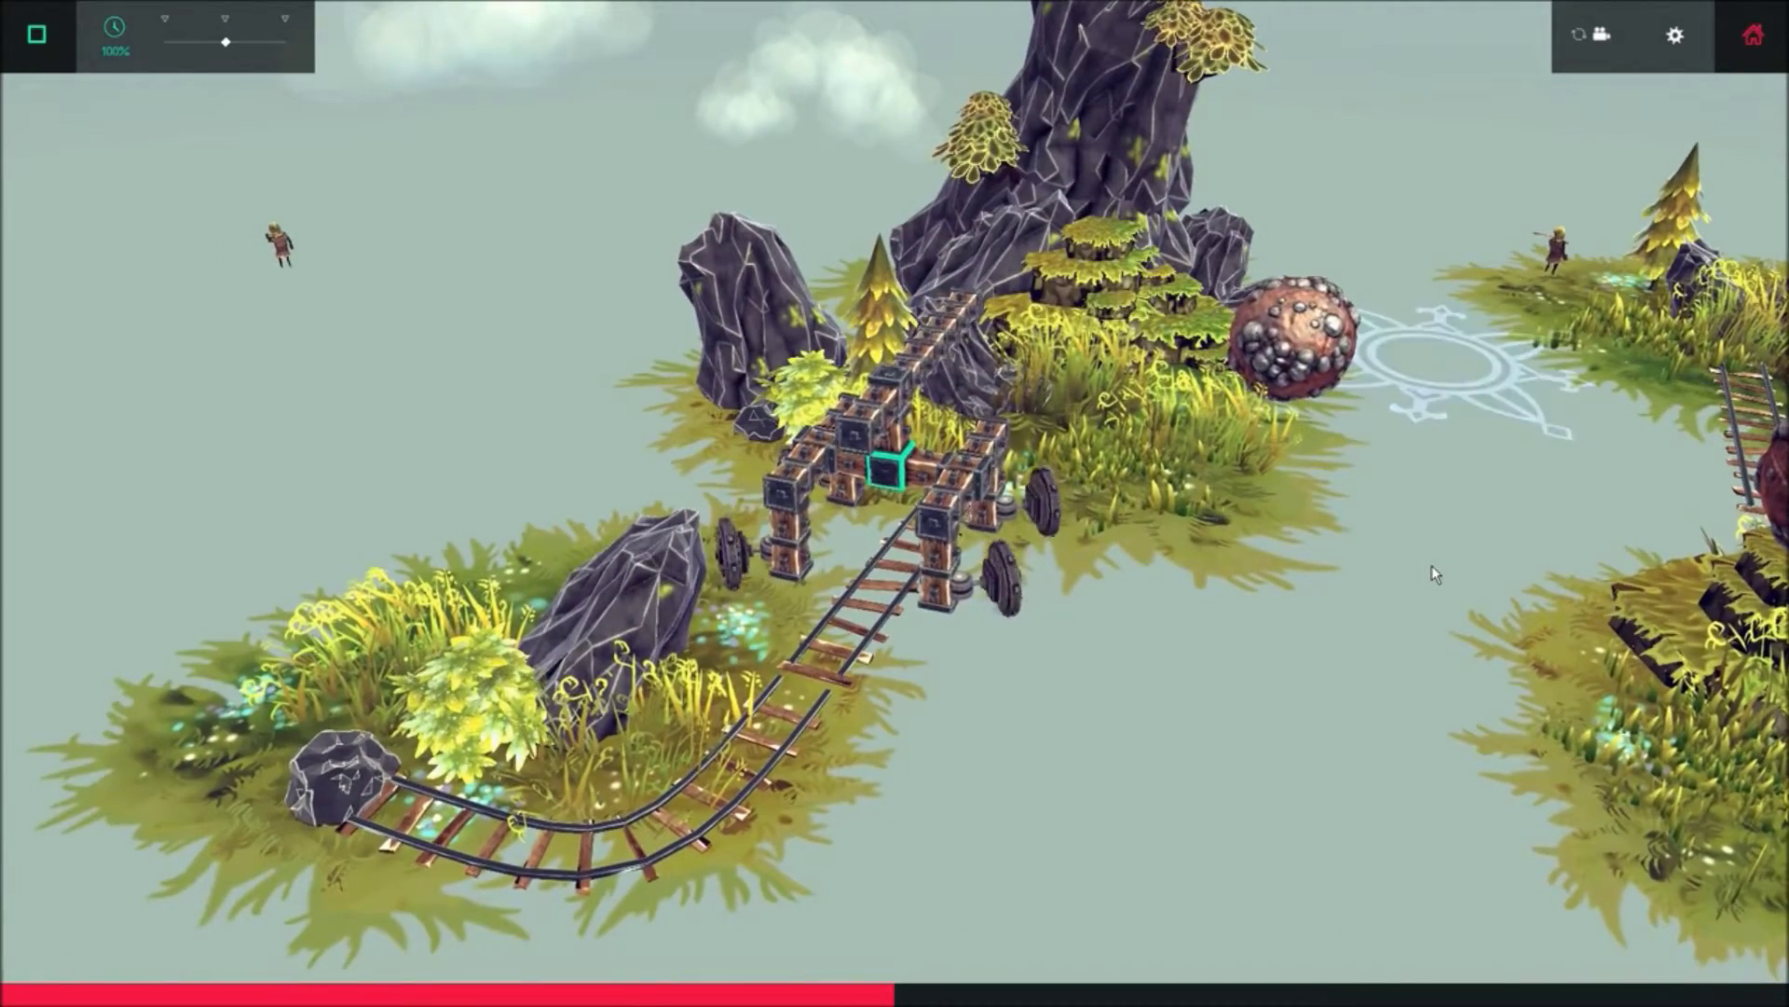
pyautogui.scroll(2, 1432, 563)
pyautogui.moveTo(1431, 565); pyautogui.dragTo(1431, 564)
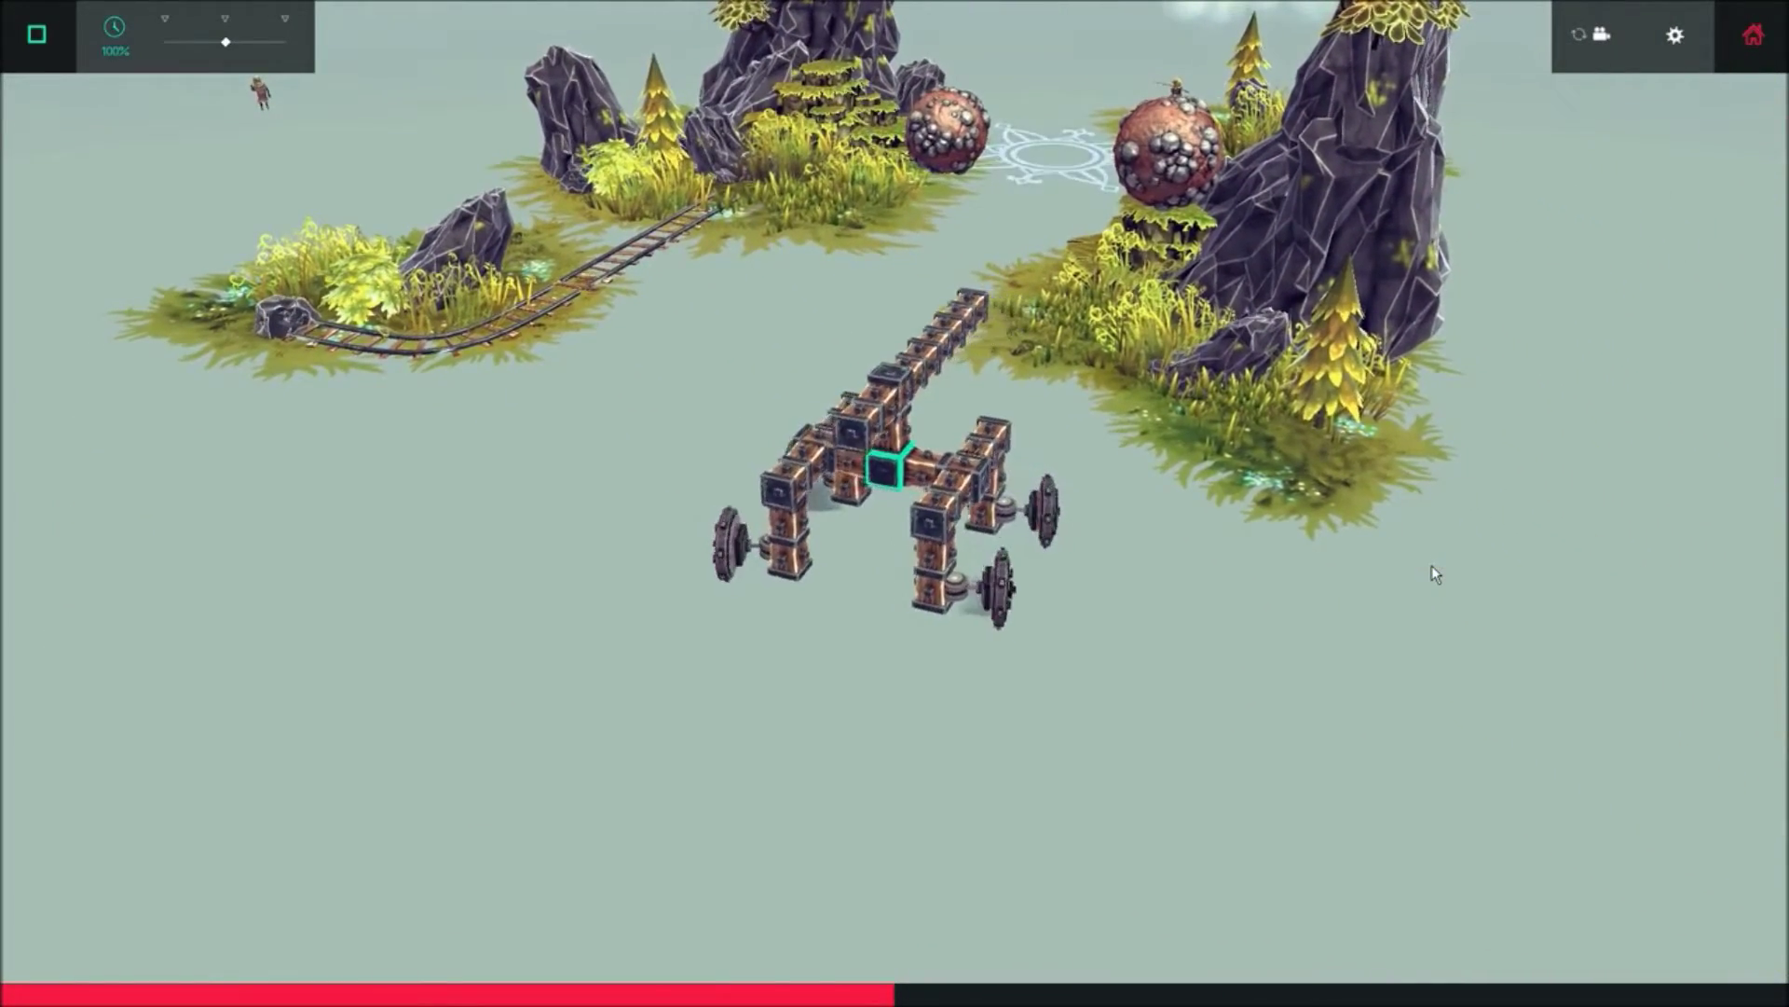
pyautogui.moveTo(1431, 566)
pyautogui.mouseDown()
pyautogui.moveTo(1668, 594)
pyautogui.moveTo(1551, 592)
pyautogui.mouseUp()
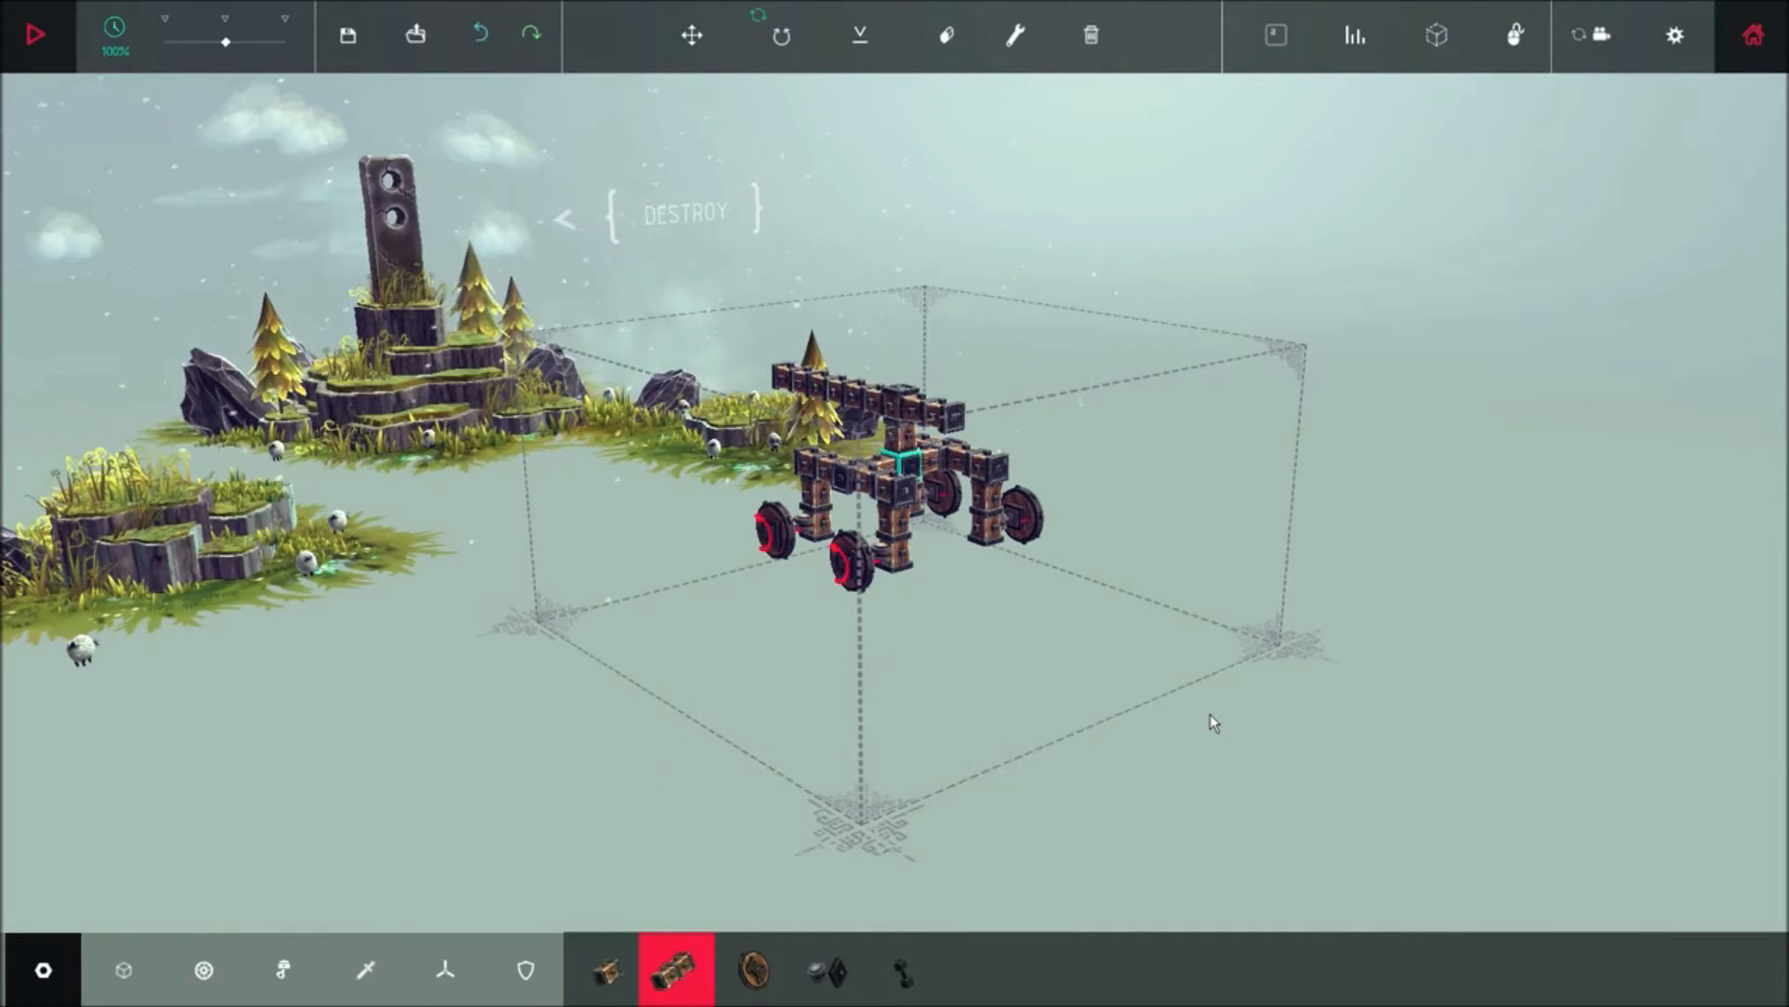
pyautogui.moveTo(1162, 446); pyautogui.dragTo(832, 572)
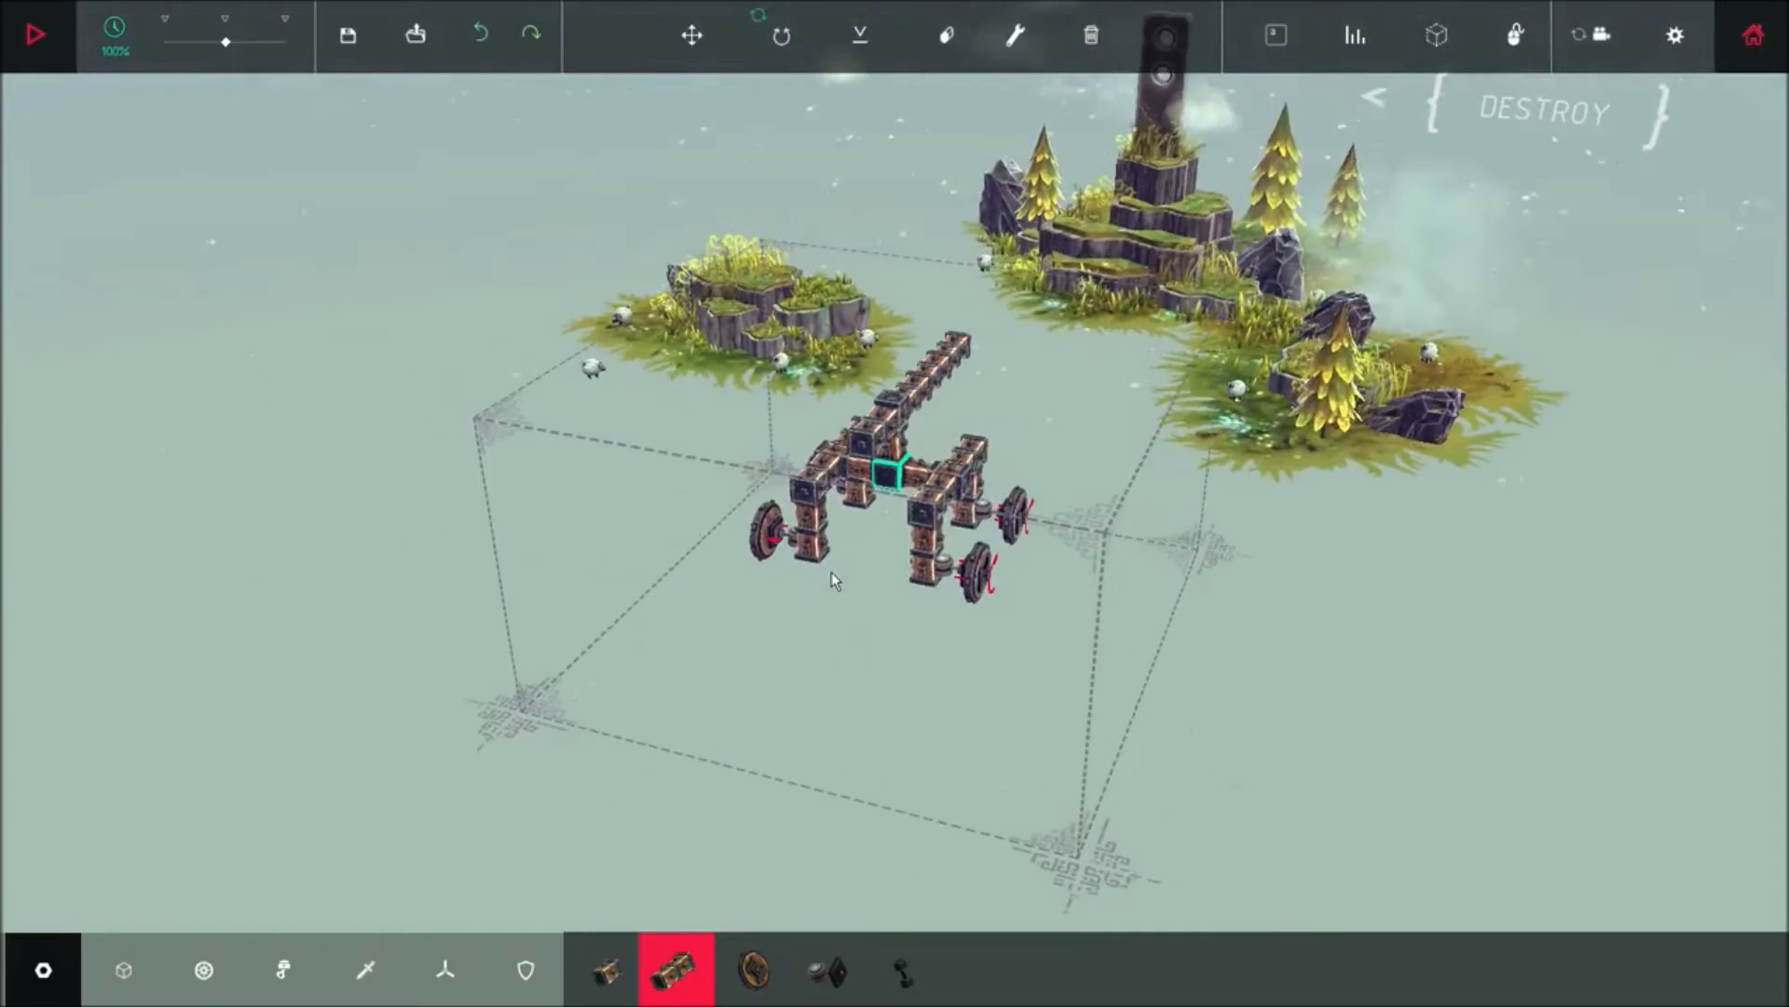
pyautogui.moveTo(1167, 606); pyautogui.dragTo(1013, 654)
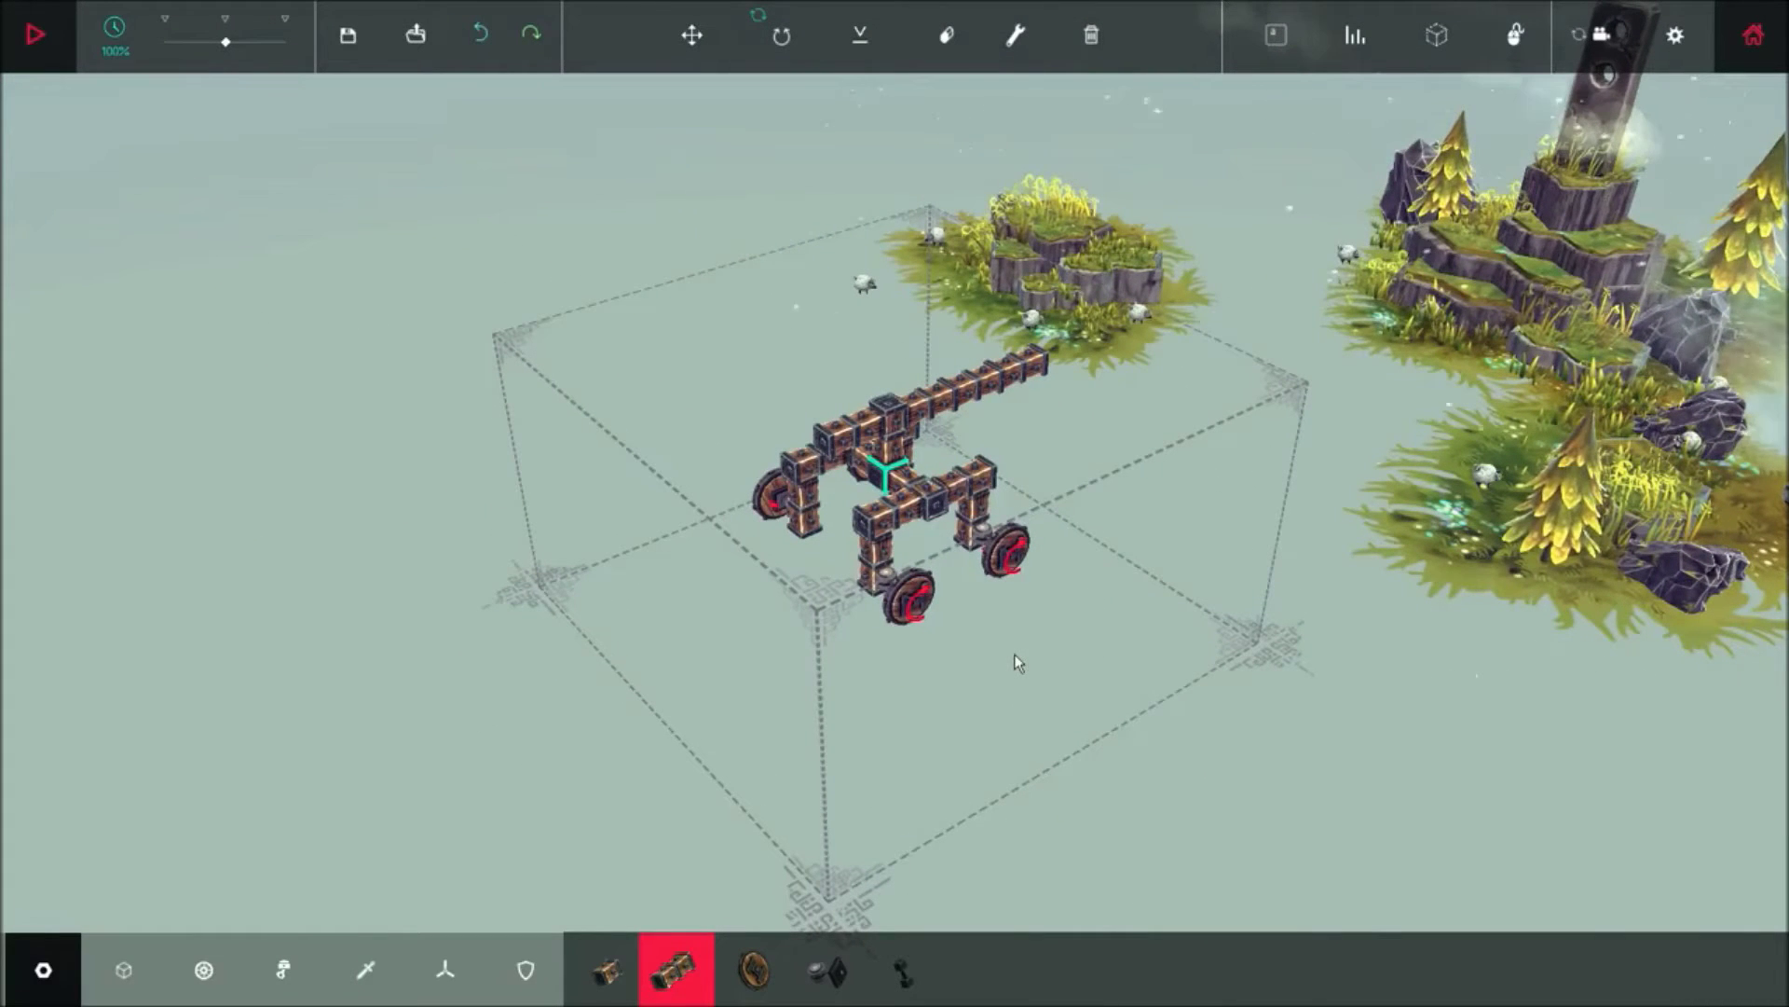